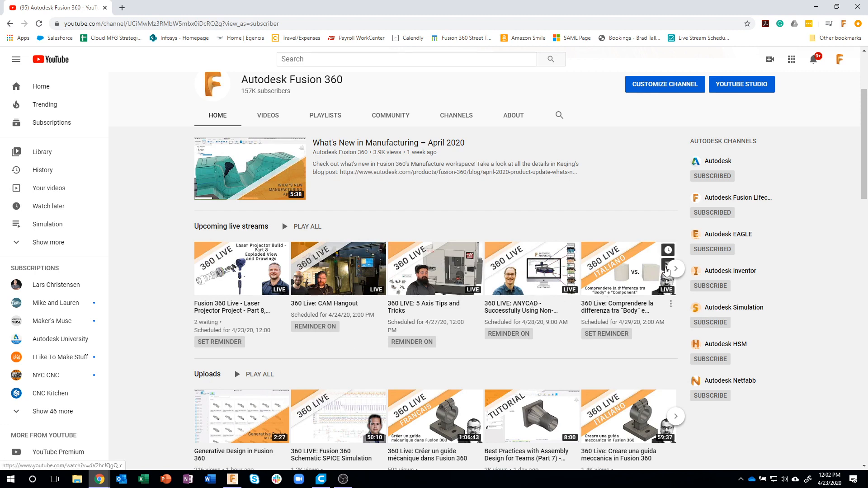
{"action": "left_click", "coordinate": [675, 272]}
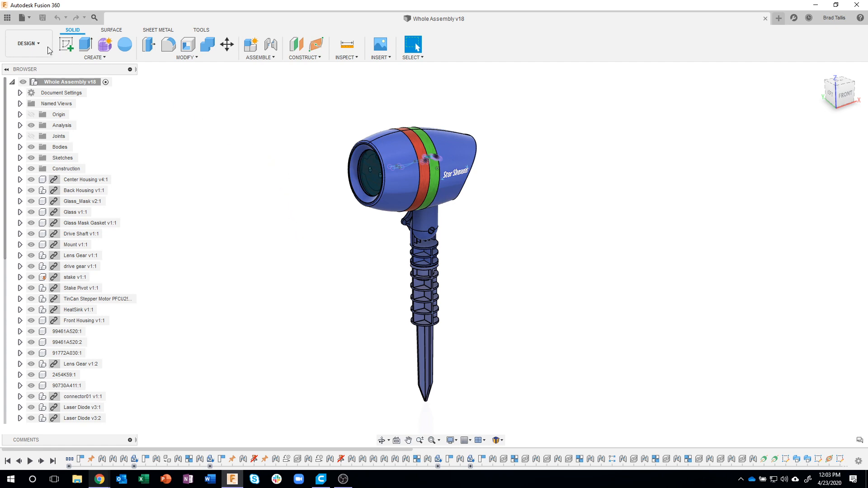
Switch to the Animation workspace and add a new storyboard of the Clean type.
{"action": "left_click", "coordinate": [36, 46]}
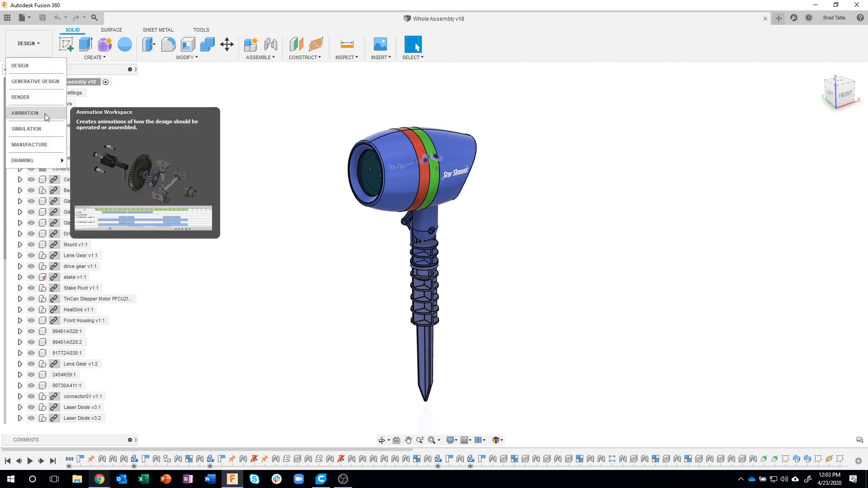
{"action": "mouse_move", "coordinate": [42, 167]}
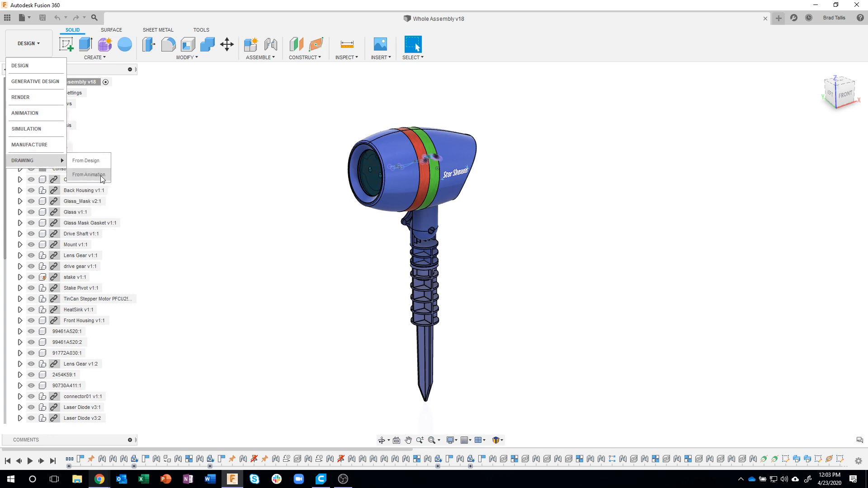
{"action": "left_click", "coordinate": [44, 113]}
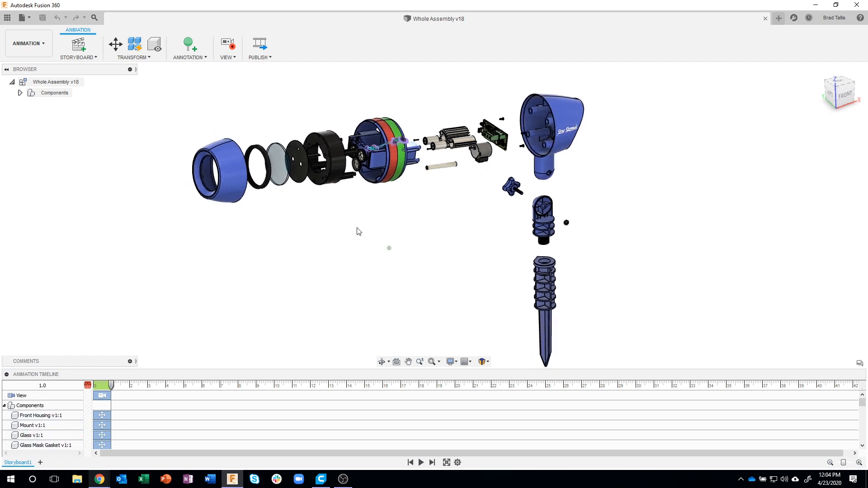
{"action": "left_click", "coordinate": [40, 462]}
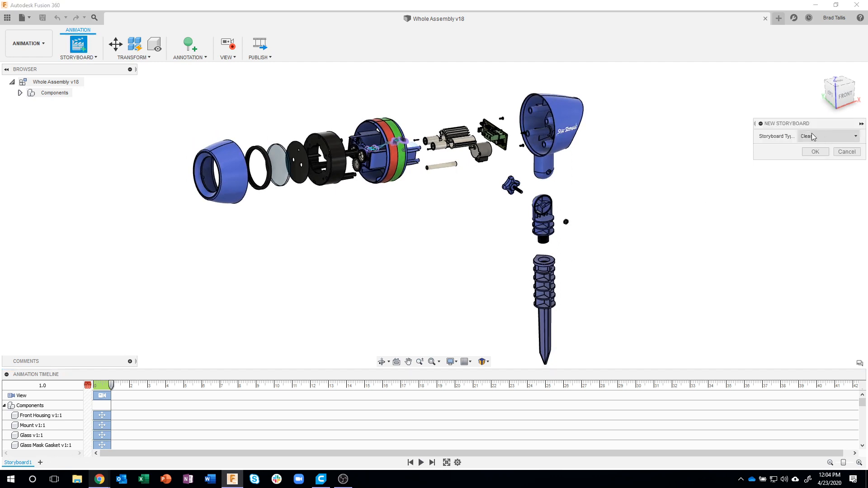
{"action": "left_click", "coordinate": [814, 152]}
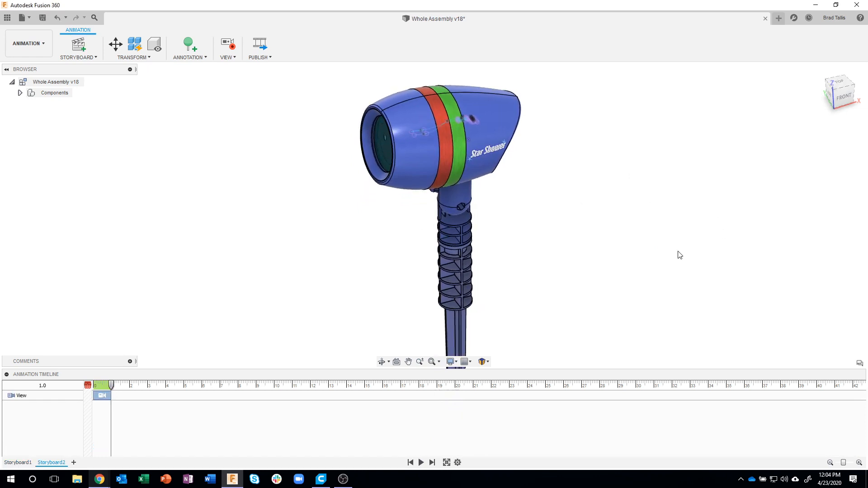
{"action": "middle_click_drag", "start_coordinate": [604, 210], "coordinate": [616, 170], "text": "shift"}
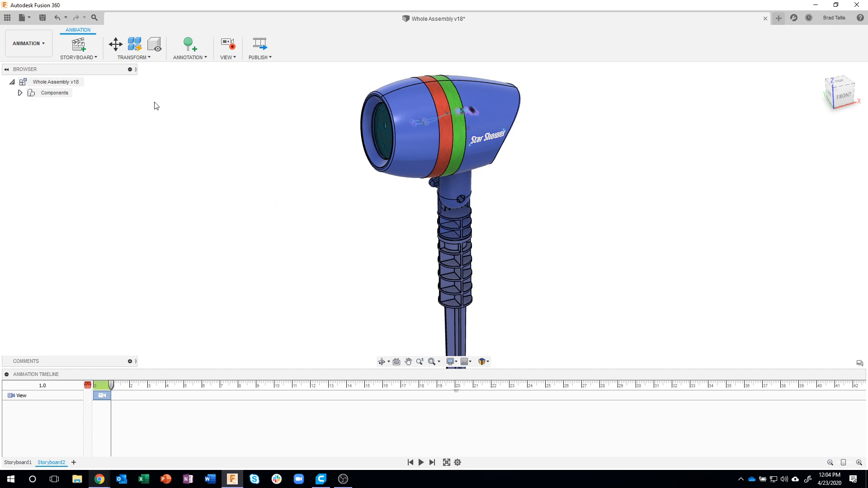
Start Transform Components and expand Whole Assembly v18:1 in the browser to list its components.
{"action": "left_click", "coordinate": [141, 59]}
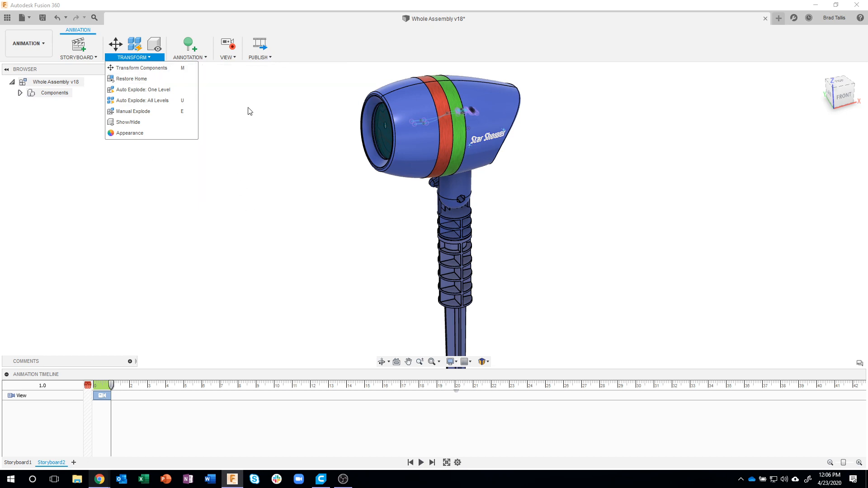
{"action": "left_click", "coordinate": [150, 69]}
{"action": "middle_click_drag", "start_coordinate": [283, 205], "coordinate": [307, 181], "text": "shift"}
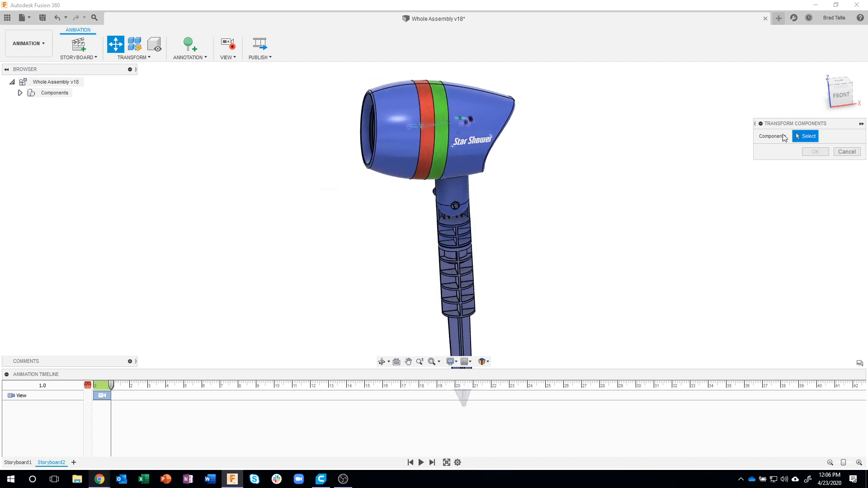
{"action": "middle_click_drag", "start_coordinate": [685, 237], "coordinate": [695, 226], "text": "shift"}
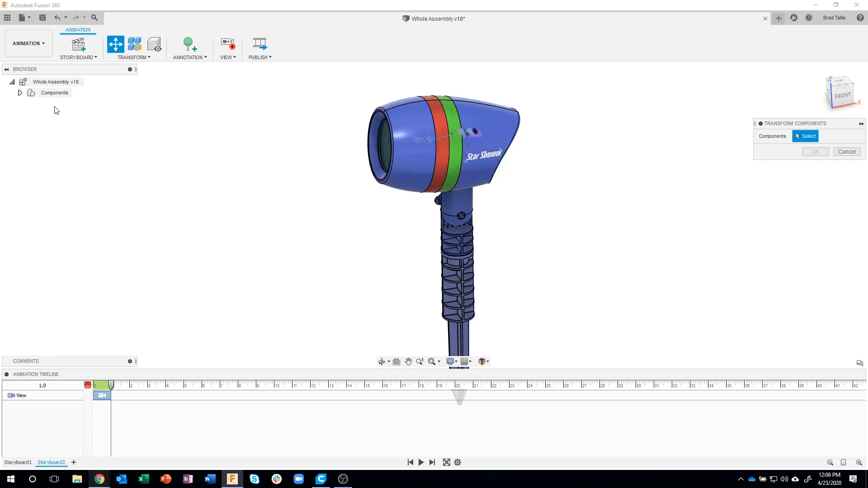
{"action": "left_click", "coordinate": [20, 92]}
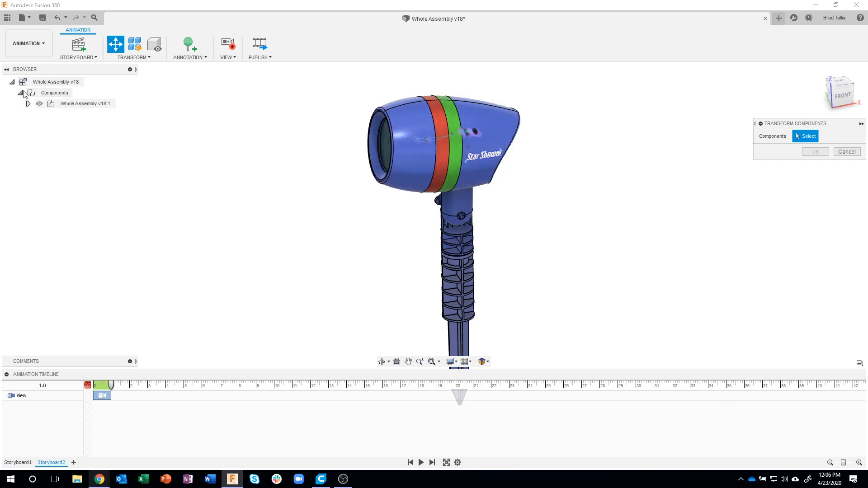
{"action": "left_click", "coordinate": [28, 103]}
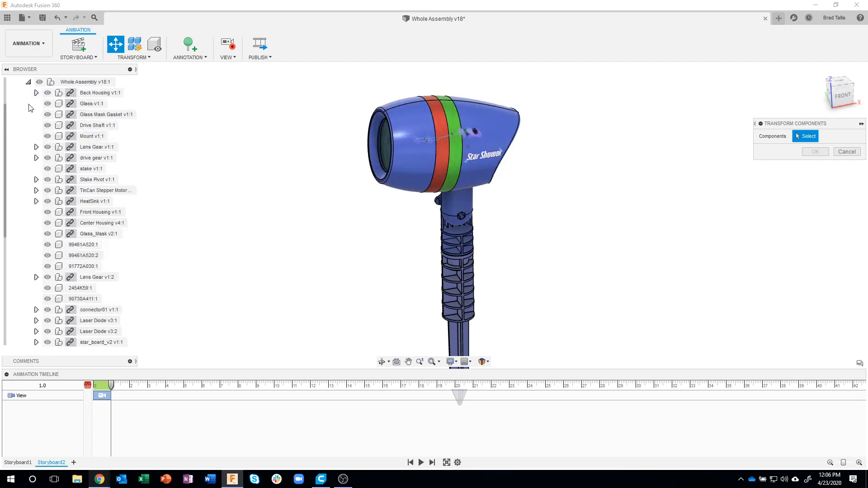
{"action": "scroll", "coordinate": [36, 135], "scroll_direction": "up", "scroll_amount": 1}
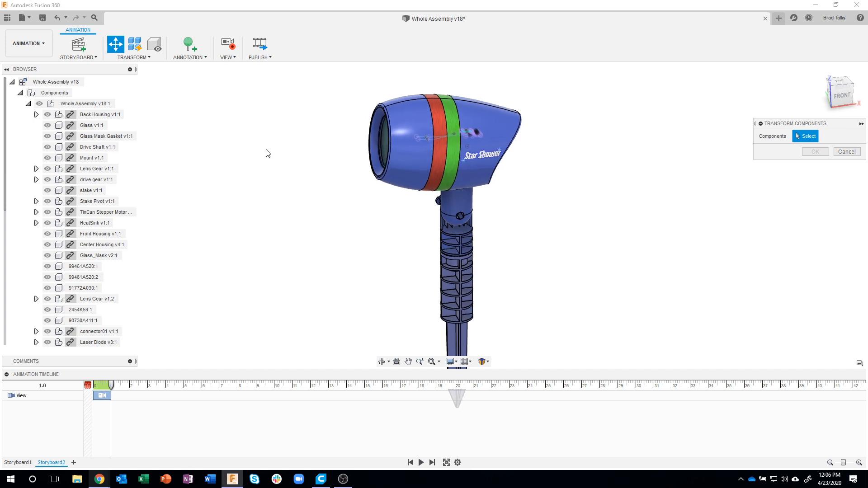
In the front view, move the Front Housing component about -13.8 in along X, away from the assembly.
{"action": "left_click", "coordinate": [840, 97]}
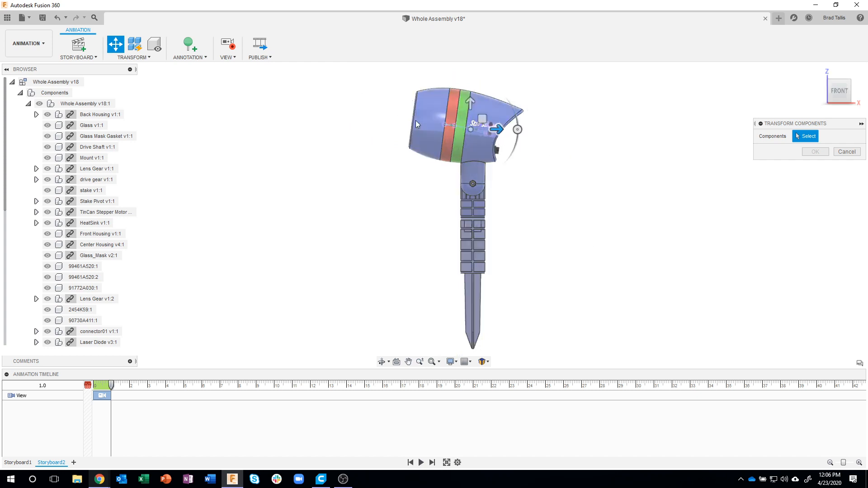
{"action": "left_click", "coordinate": [482, 186]}
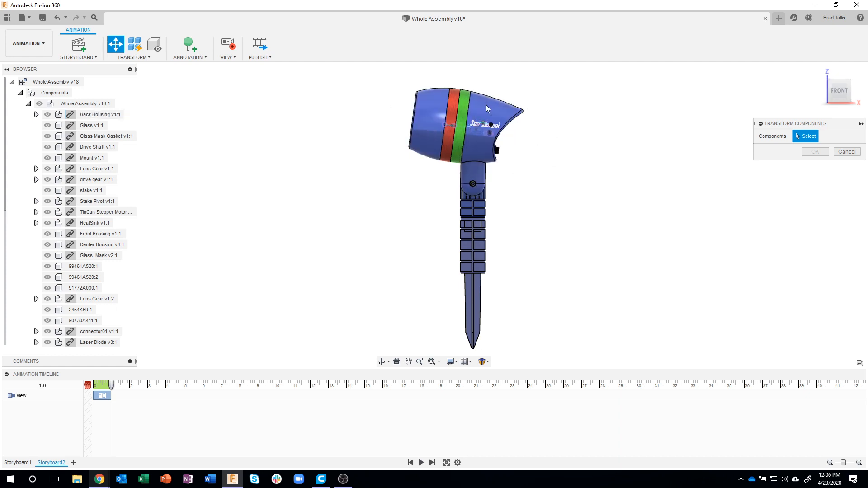
{"action": "left_click", "coordinate": [433, 104]}
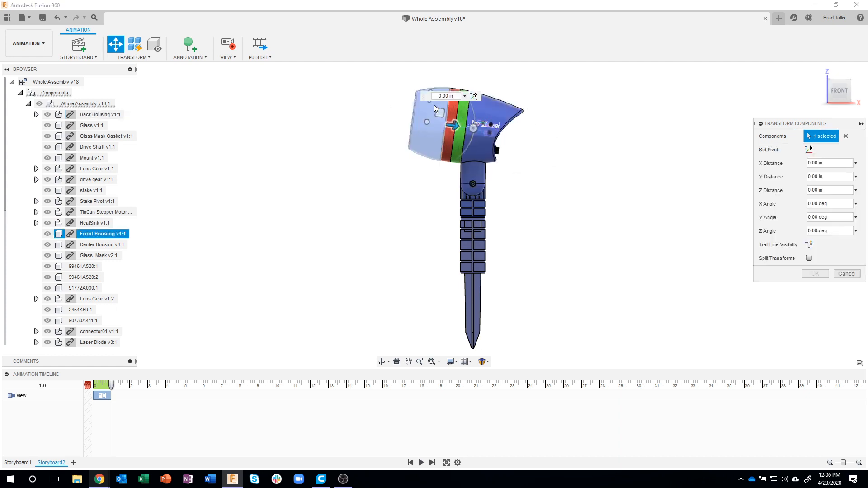
{"action": "middle_click_drag", "start_coordinate": [364, 187], "coordinate": [333, 220]}
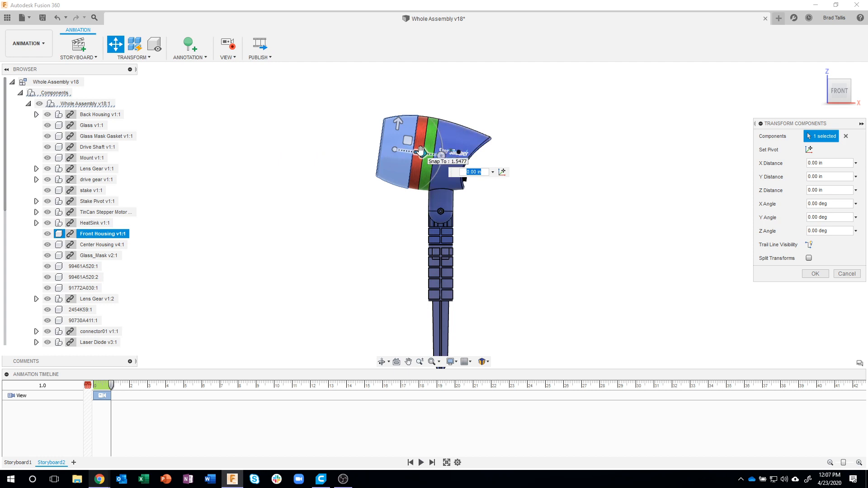
{"action": "left_click_drag", "start_coordinate": [420, 150], "coordinate": [190, 129]}
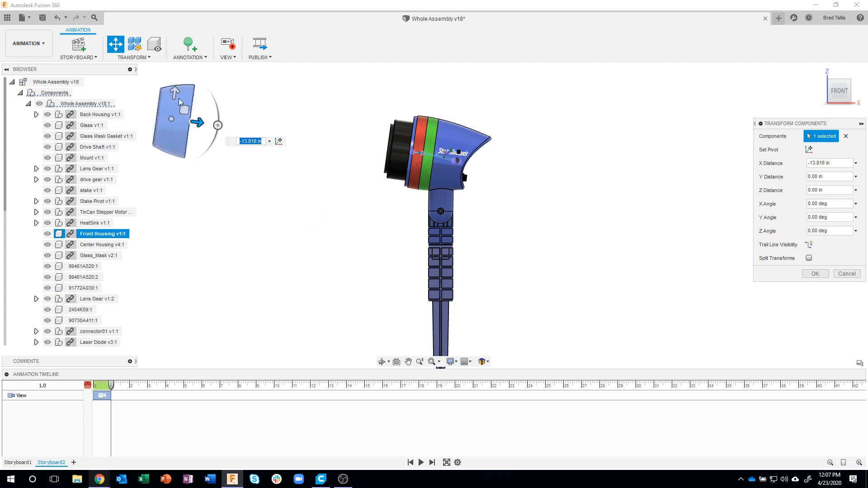
{"action": "left_click", "coordinate": [811, 277]}
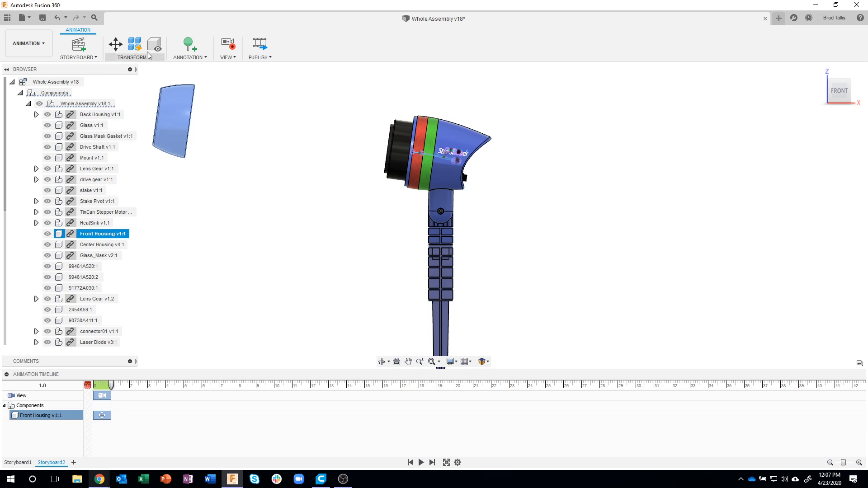
Move the Front Housing a further -1.15 in or so along X and clear the selection.
{"action": "left_click", "coordinate": [116, 44]}
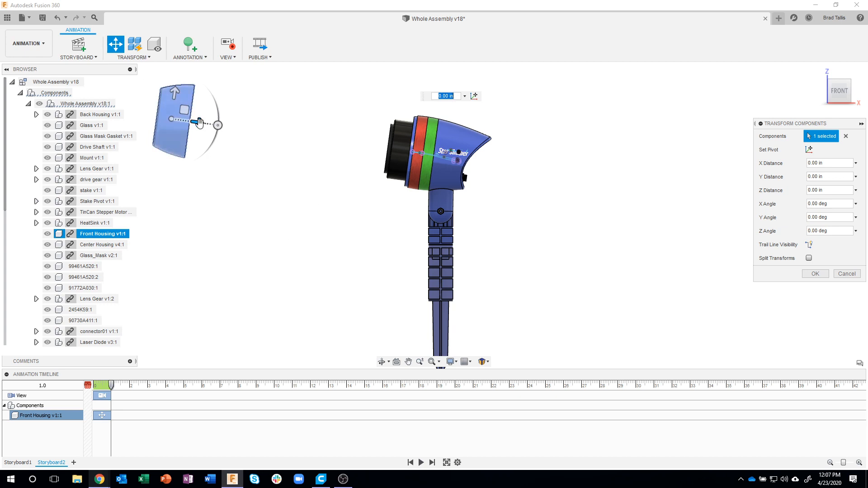
{"action": "left_click_drag", "start_coordinate": [197, 122], "coordinate": [179, 122]}
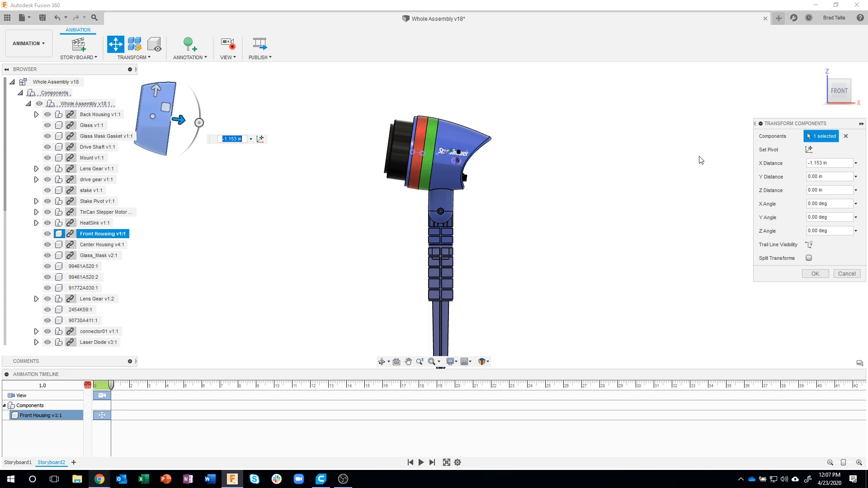
{"action": "left_click", "coordinate": [845, 137]}
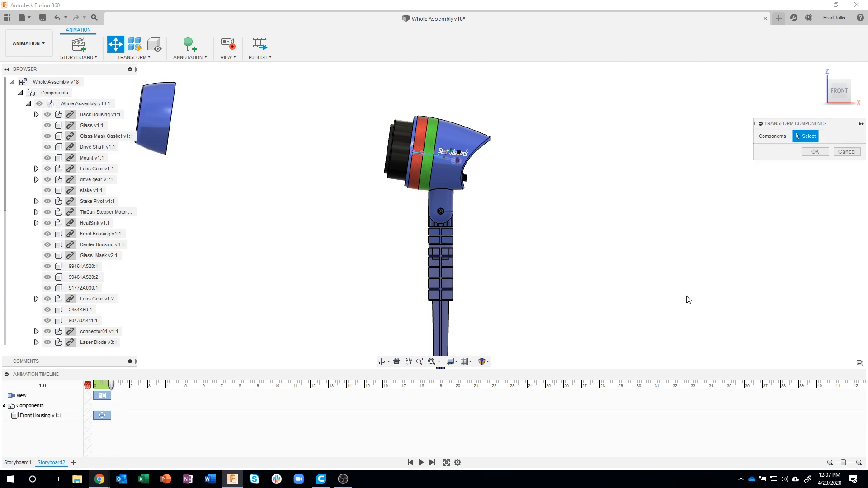
Move the black Mount component about -7.9 in along X, between the Front Housing and the assembly.
{"action": "left_click", "coordinate": [399, 139]}
{"action": "left_click", "coordinate": [398, 139]}
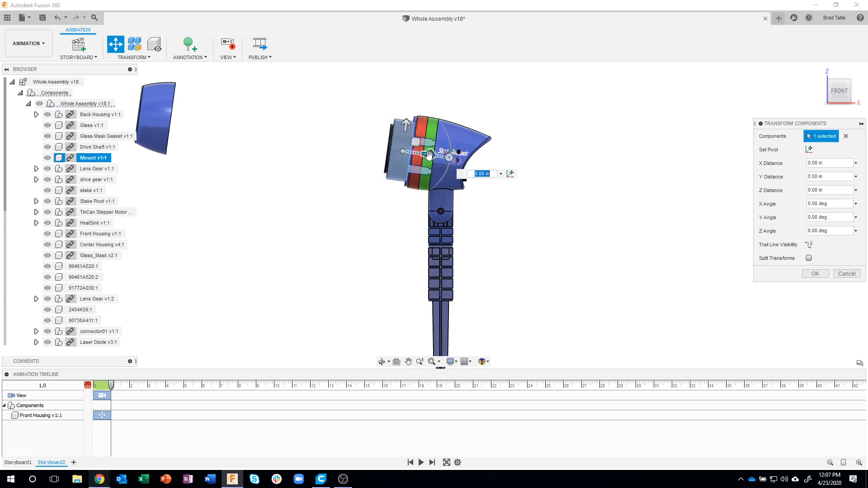
{"action": "left_click_drag", "start_coordinate": [417, 156], "coordinate": [298, 159]}
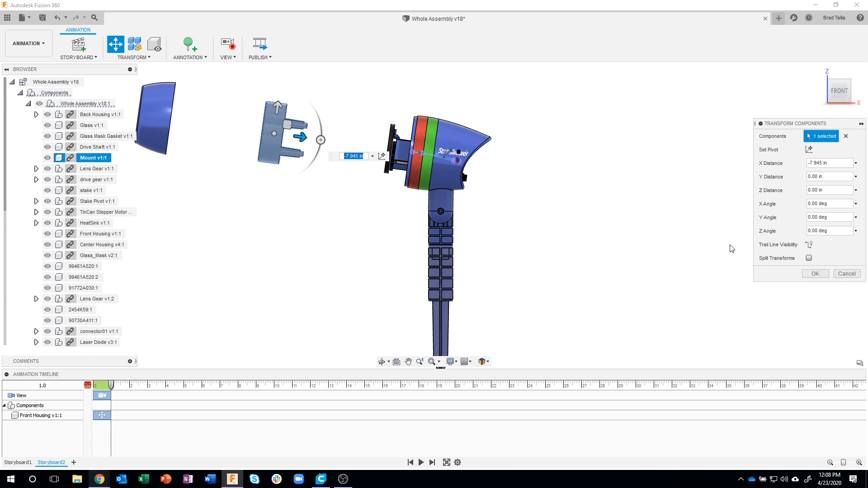
{"action": "left_click", "coordinate": [846, 137]}
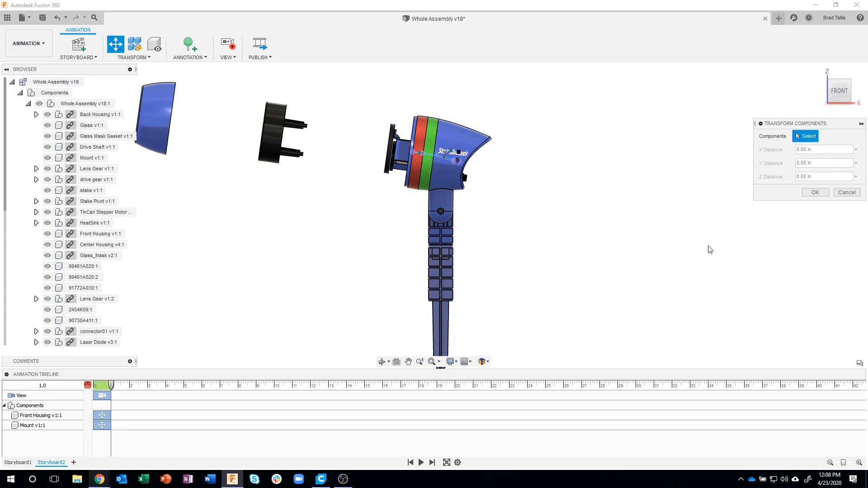
{"action": "left_click", "coordinate": [155, 146]}
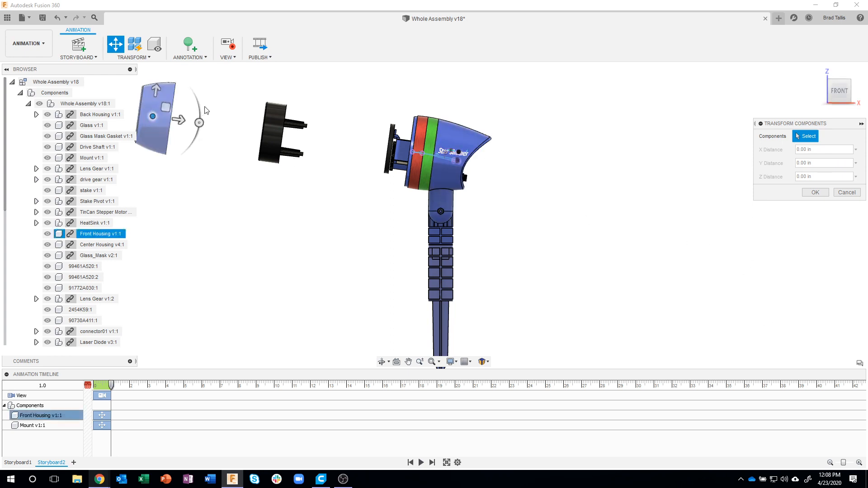
{"action": "left_click", "coordinate": [286, 124]}
{"action": "left_click", "coordinate": [339, 149]}
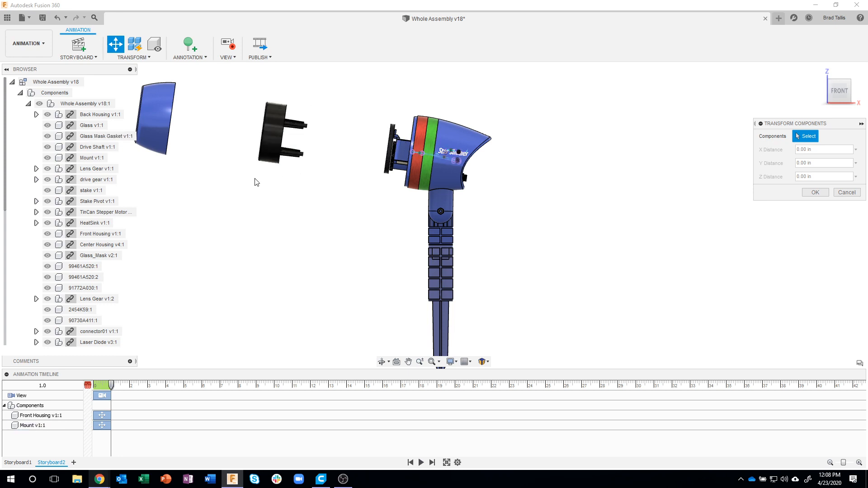
Move the Glass, Glass Mask Gasket and Glass_Mask together about -9.5 in along Y, in front of the Mount.
{"action": "left_click", "coordinate": [96, 136]}
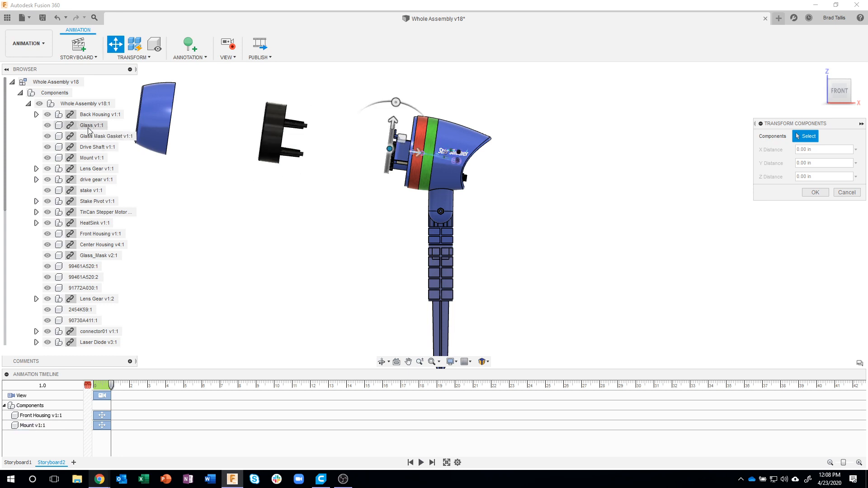
{"action": "left_click", "coordinate": [89, 126]}
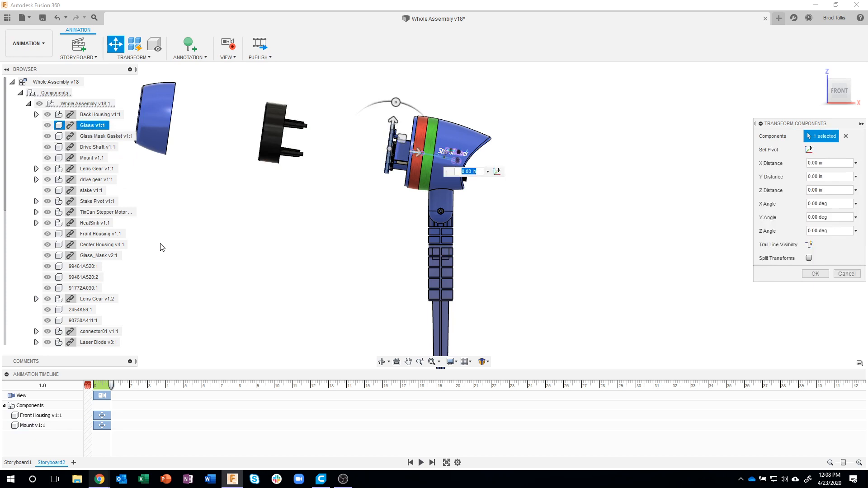
{"action": "left_click", "coordinate": [104, 136], "text": "ctrl"}
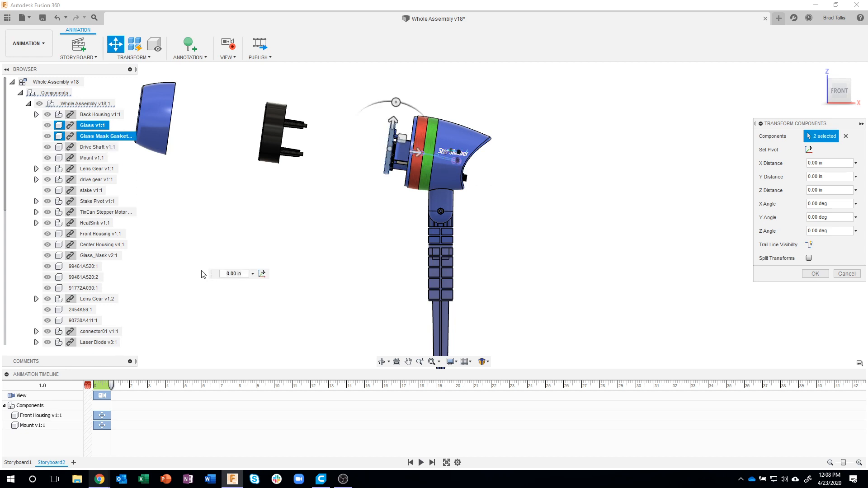
{"action": "left_click", "coordinate": [101, 256], "text": "ctrl"}
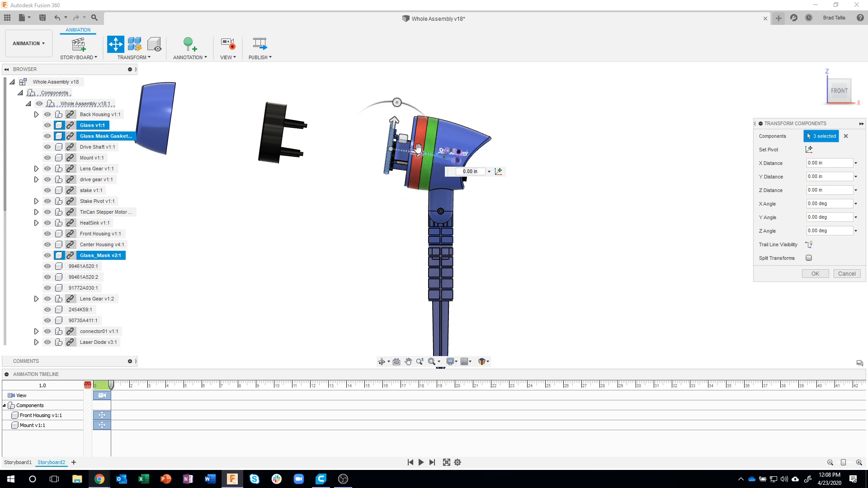
{"action": "left_click_drag", "start_coordinate": [418, 151], "coordinate": [264, 160]}
{"action": "left_click_drag", "start_coordinate": [261, 160], "coordinate": [261, 160]}
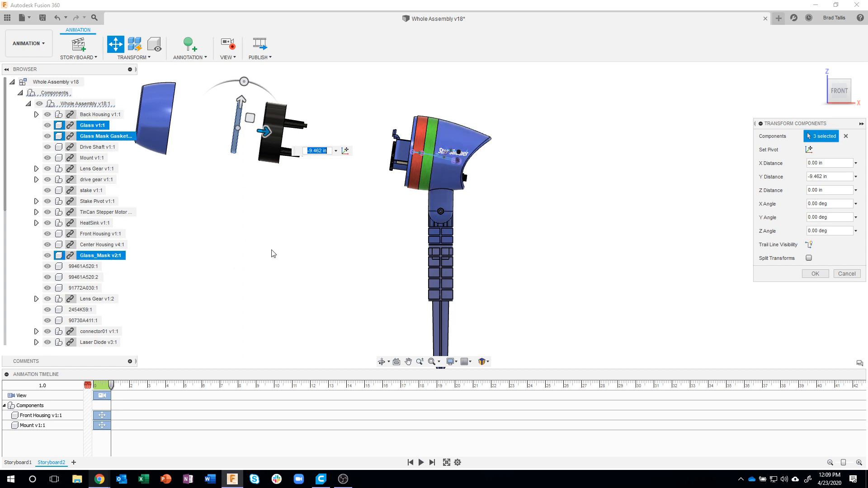
{"action": "left_click", "coordinate": [846, 136]}
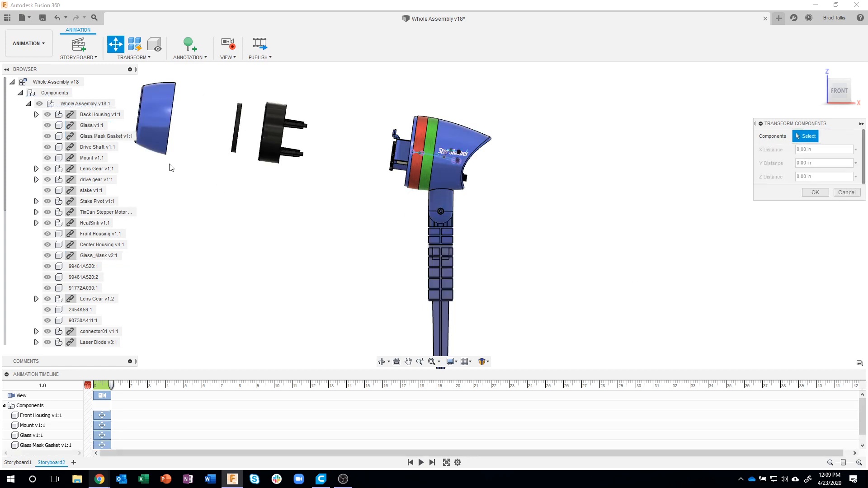
Move the Glass component about -2.14 in along Y, towards the Front Housing, and clear the selection.
{"action": "left_click", "coordinate": [96, 127]}
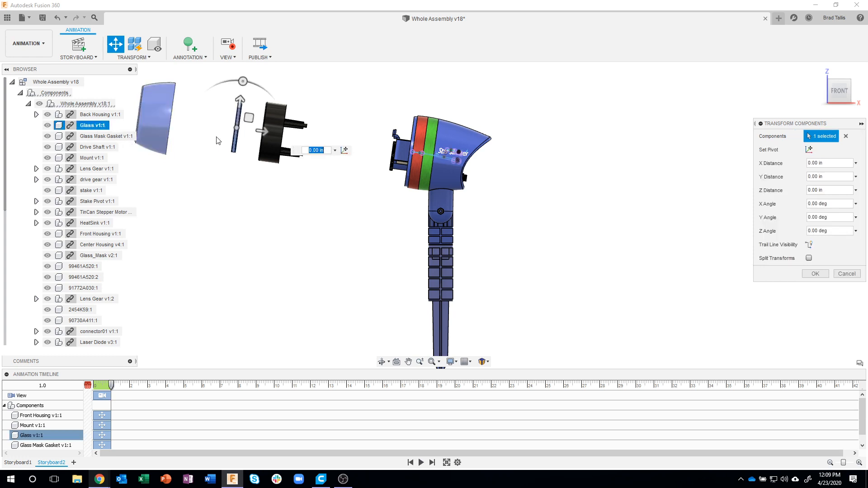
{"action": "left_click_drag", "start_coordinate": [258, 134], "coordinate": [223, 135]}
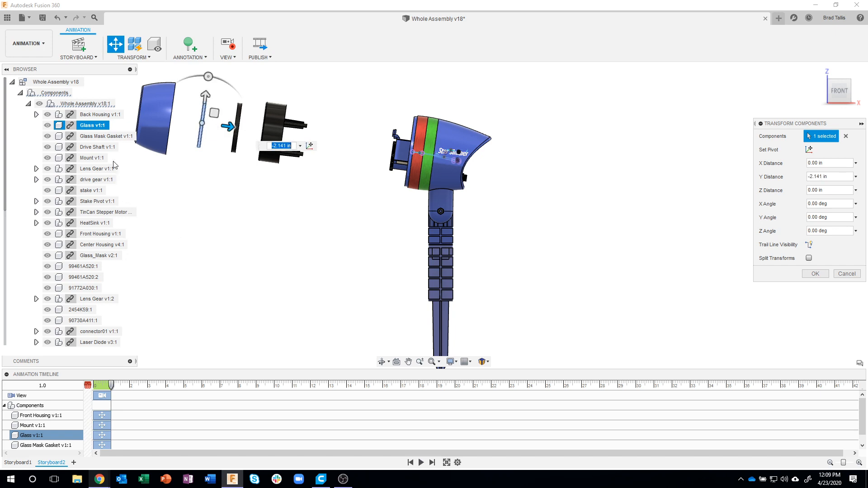
{"action": "left_click", "coordinate": [292, 143]}
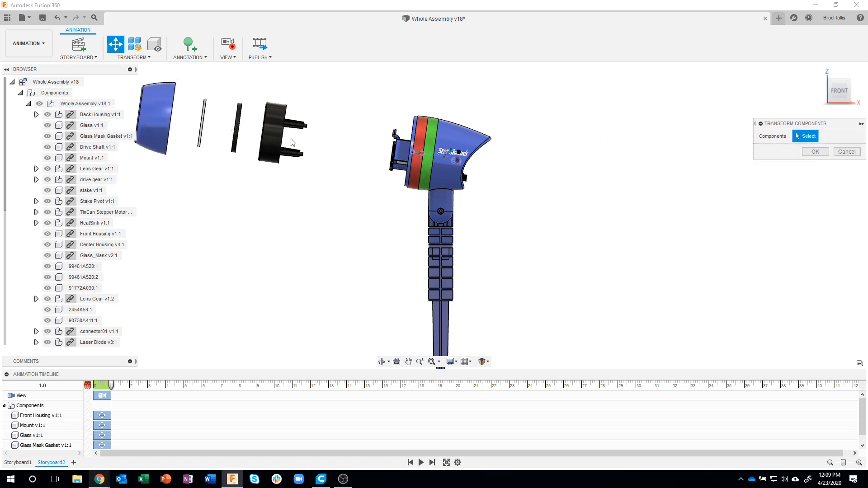
Move the Glass Mask Gasket about -0.7 in along Y, towards the Glass, and clear the selection.
{"action": "left_click", "coordinate": [108, 136]}
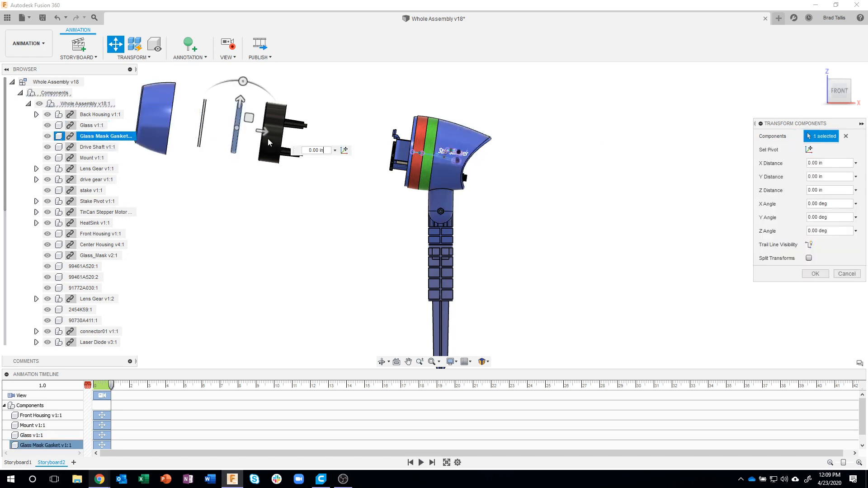
{"action": "left_click_drag", "start_coordinate": [260, 132], "coordinate": [249, 132]}
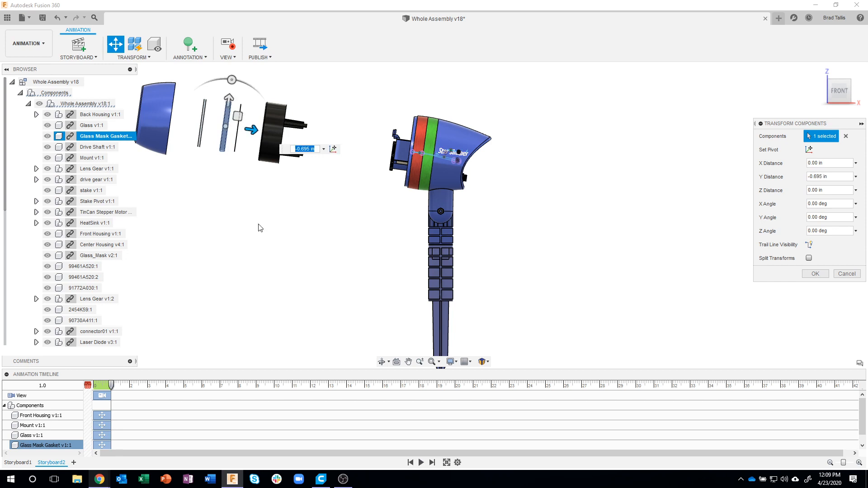
{"action": "left_click", "coordinate": [845, 136]}
Move the Glass_Mask component about 0.42 in along Y, towards the Mount, and finish the transform.
{"action": "left_click", "coordinate": [240, 131]}
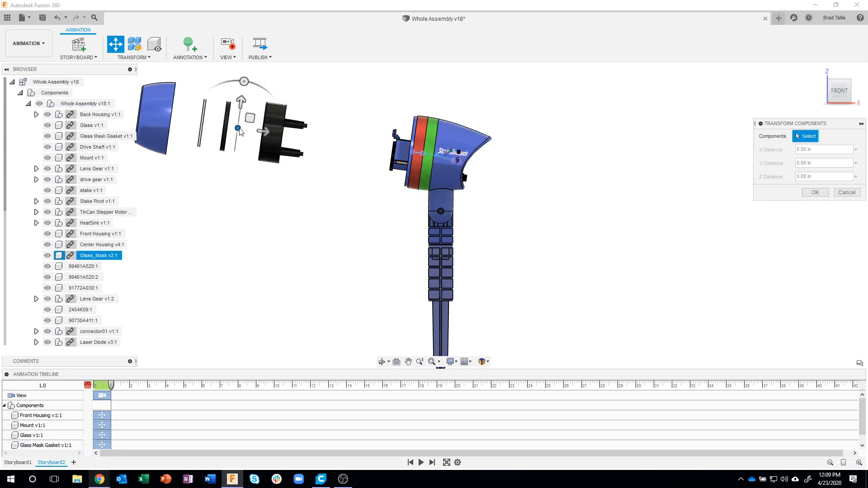
{"action": "left_click", "coordinate": [97, 257]}
{"action": "left_click_drag", "start_coordinate": [263, 131], "coordinate": [277, 131]}
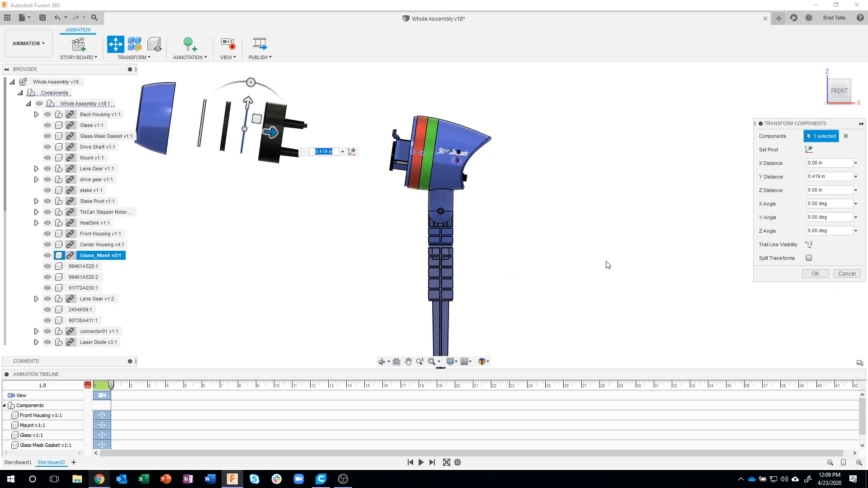
{"action": "left_click", "coordinate": [814, 274]}
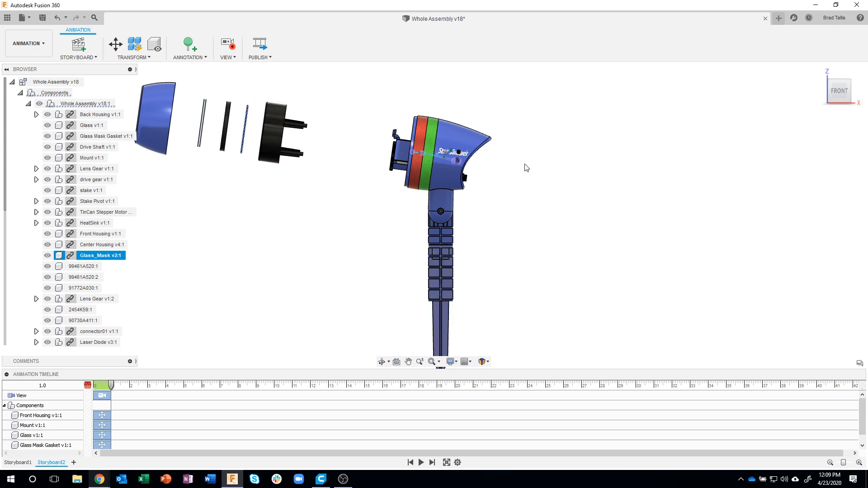
{"action": "left_click", "coordinate": [383, 226]}
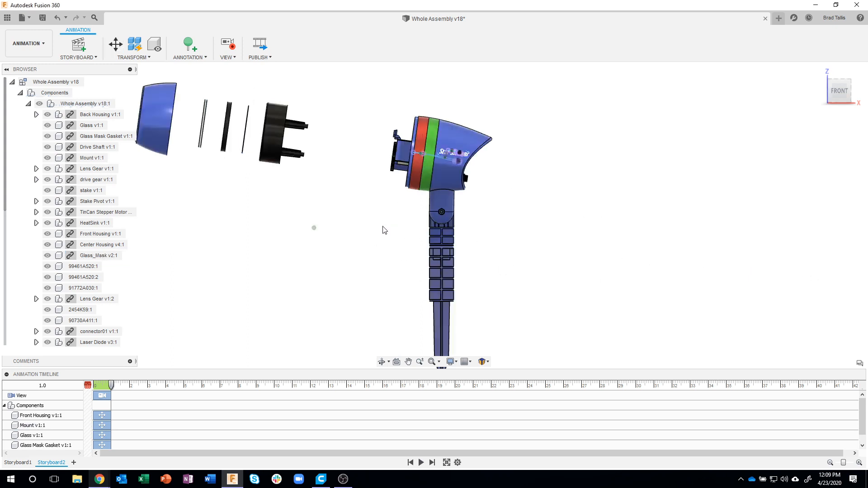
Move the Front Housing, Glass, Glass Mask Gasket and Glass_Mask together about -0.71 in along X, away from the Mount, and clear the selection.
{"action": "scroll", "coordinate": [314, 217], "scroll_direction": "up", "scroll_amount": 3}
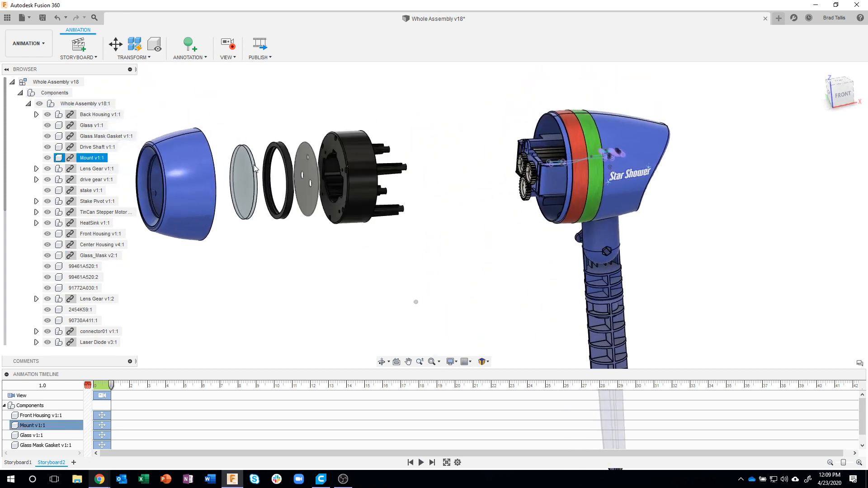
{"action": "left_click", "coordinate": [351, 245]}
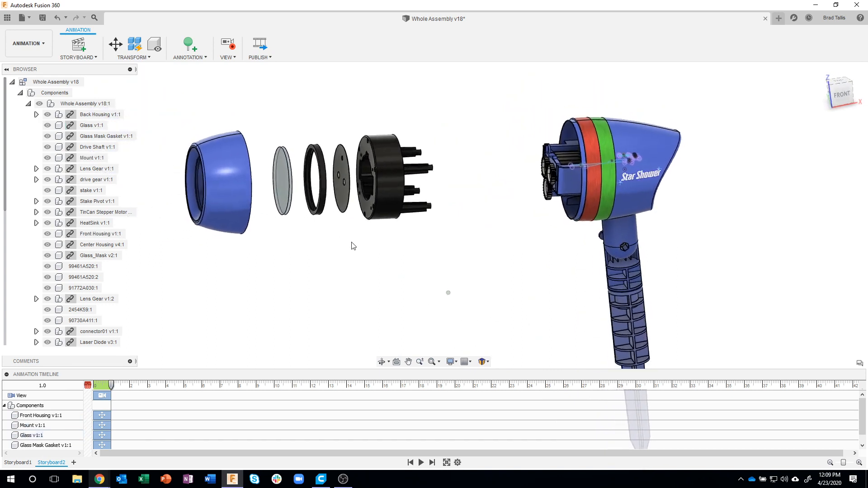
{"action": "left_click", "coordinate": [116, 43]}
{"action": "left_click", "coordinate": [238, 181]}
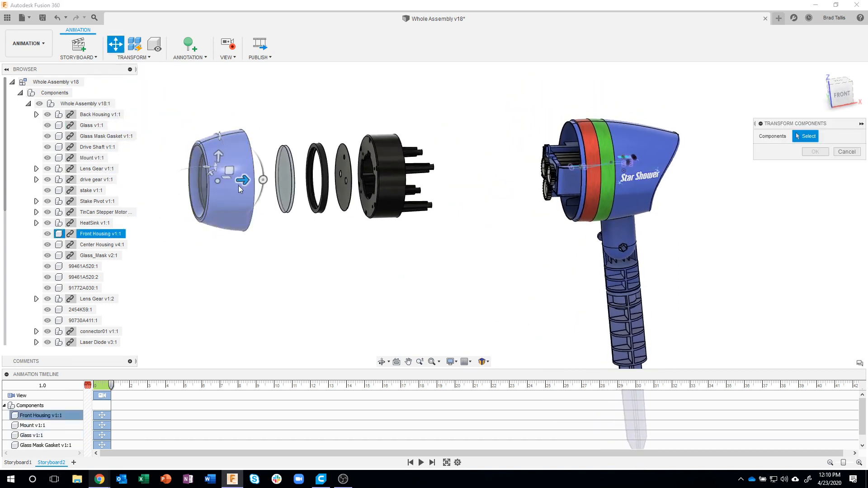
{"action": "left_click", "coordinate": [285, 179]}
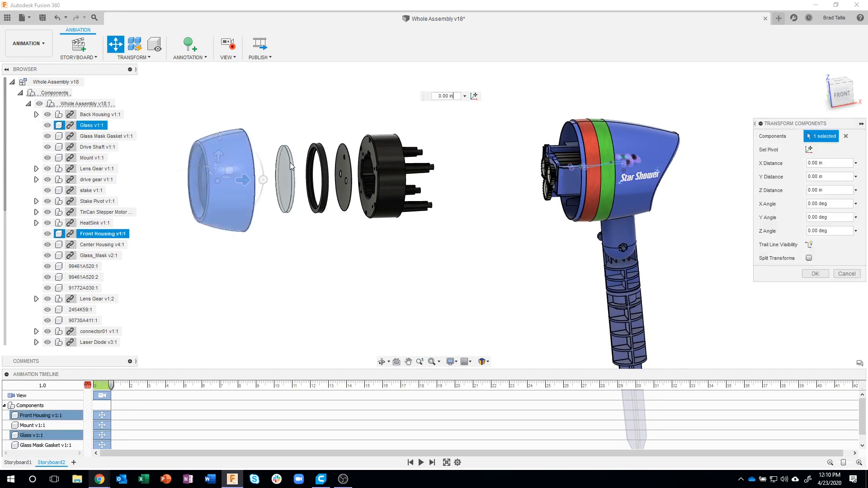
{"action": "left_click", "coordinate": [344, 168]}
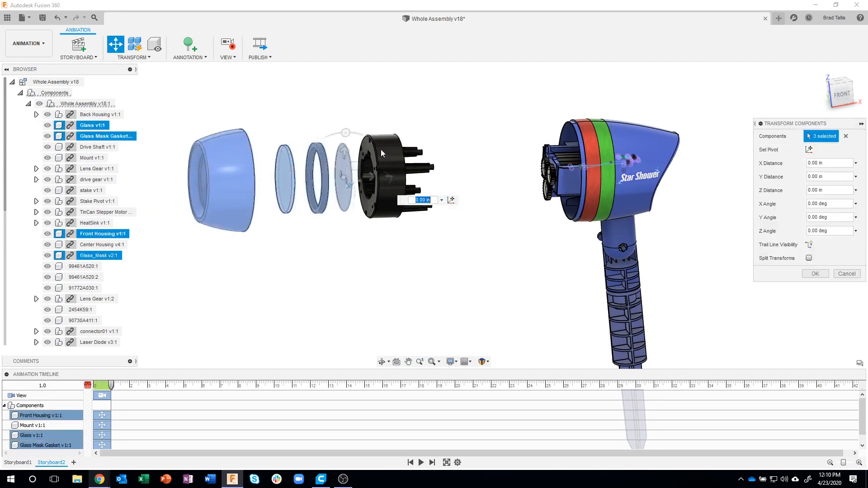
{"action": "left_click", "coordinate": [384, 149]}
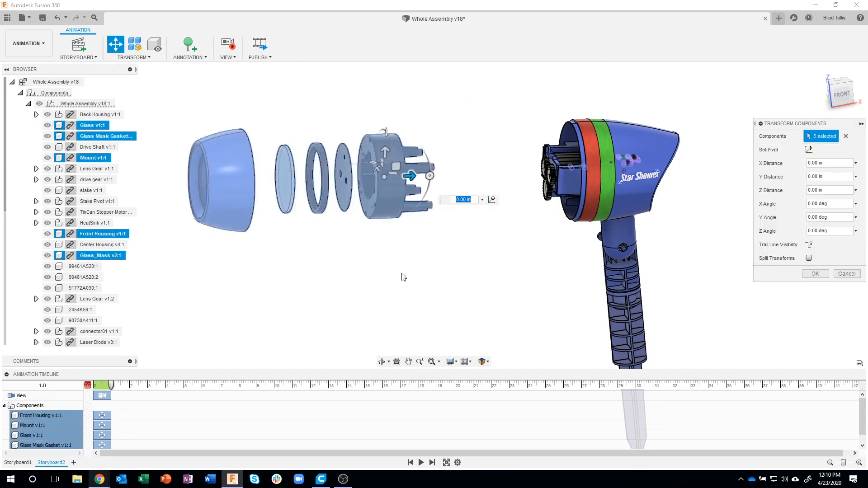
{"action": "left_click", "coordinate": [416, 151]}
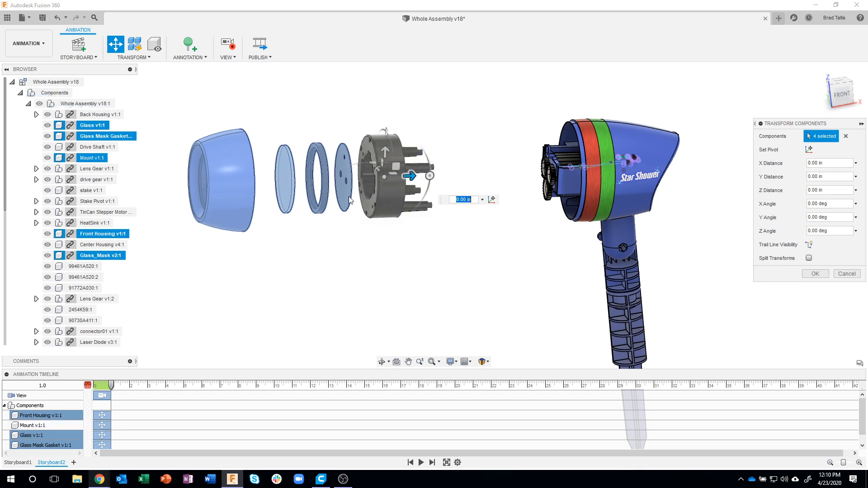
{"action": "left_click_drag", "start_coordinate": [407, 175], "coordinate": [390, 175]}
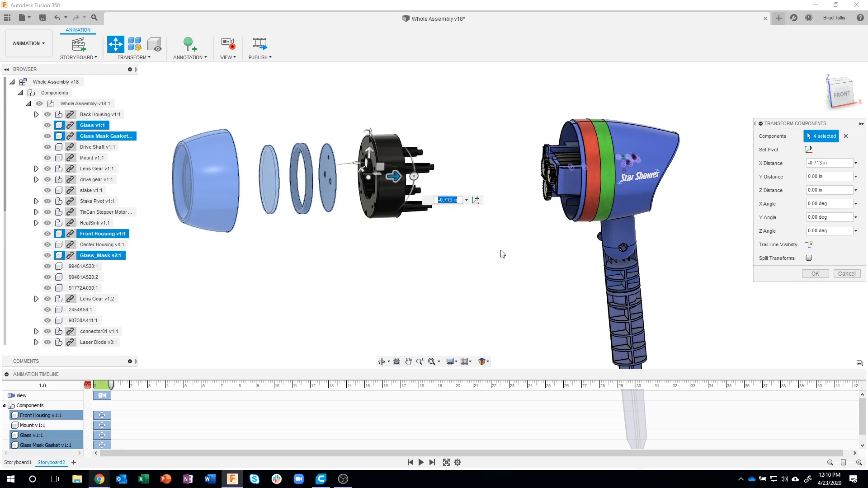
{"action": "left_click", "coordinate": [845, 136]}
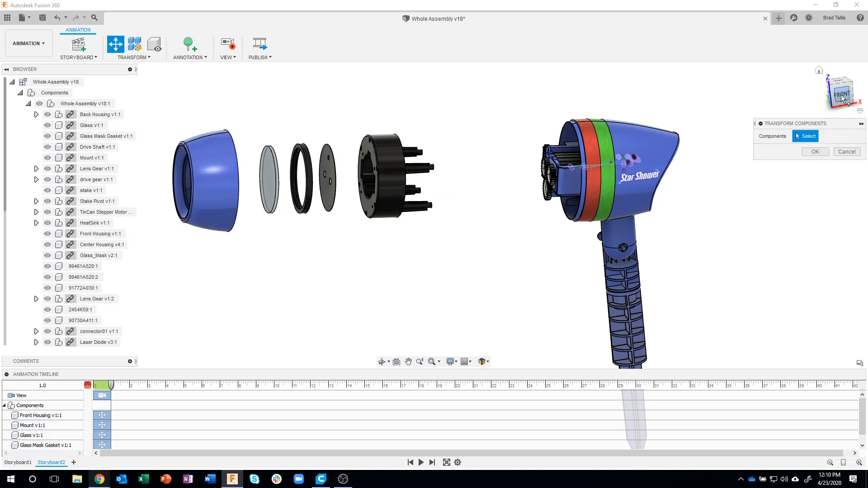
In the front view, select the Back Housing, the Stake Pivot part and the stake together for transforming.
{"action": "left_click", "coordinate": [840, 94]}
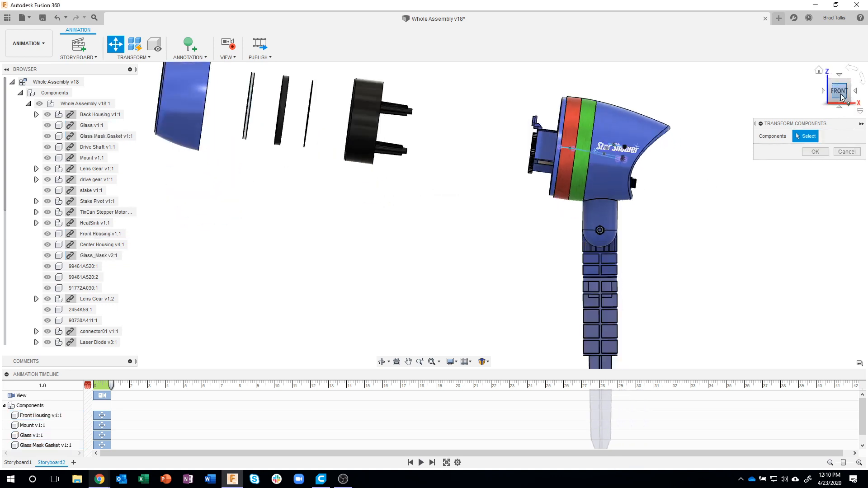
{"action": "left_click", "coordinate": [357, 152]}
{"action": "left_click", "coordinate": [402, 243]}
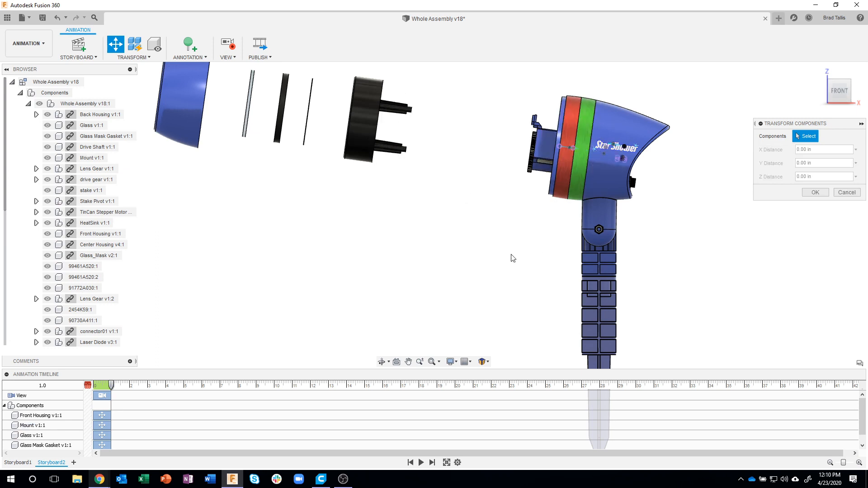
{"action": "scroll", "coordinate": [509, 255], "scroll_direction": "down", "scroll_amount": 2}
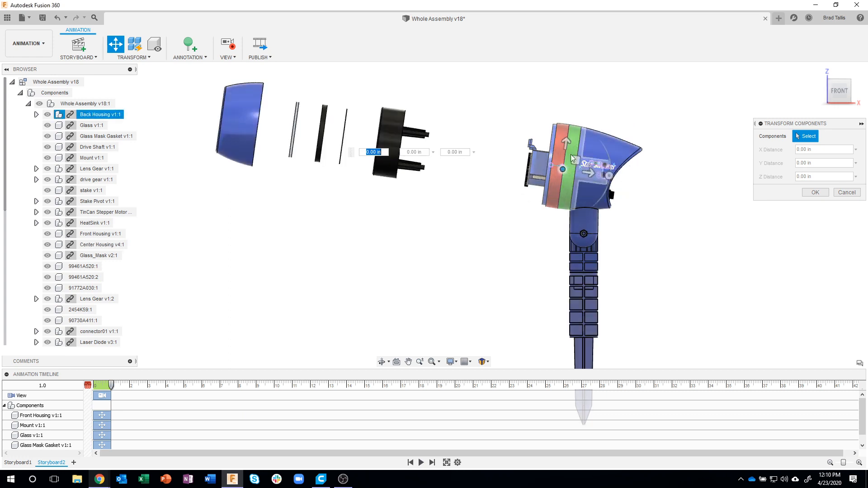
{"action": "left_click", "coordinate": [630, 152]}
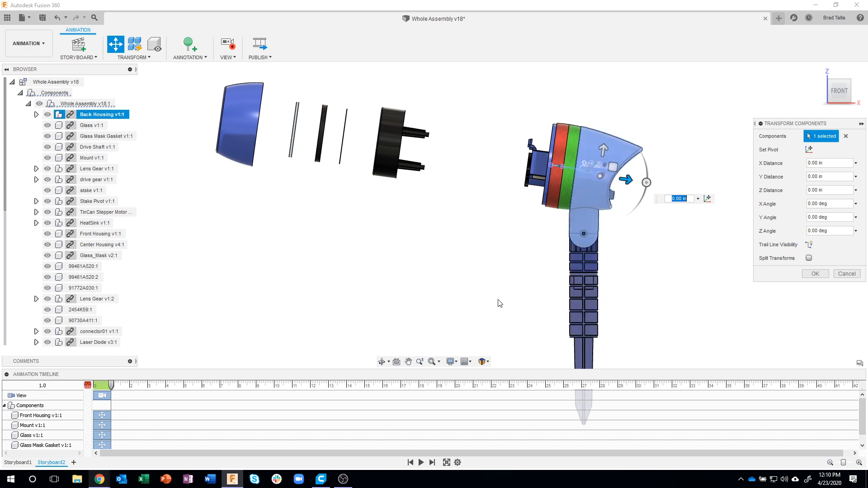
{"action": "left_click", "coordinate": [585, 279]}
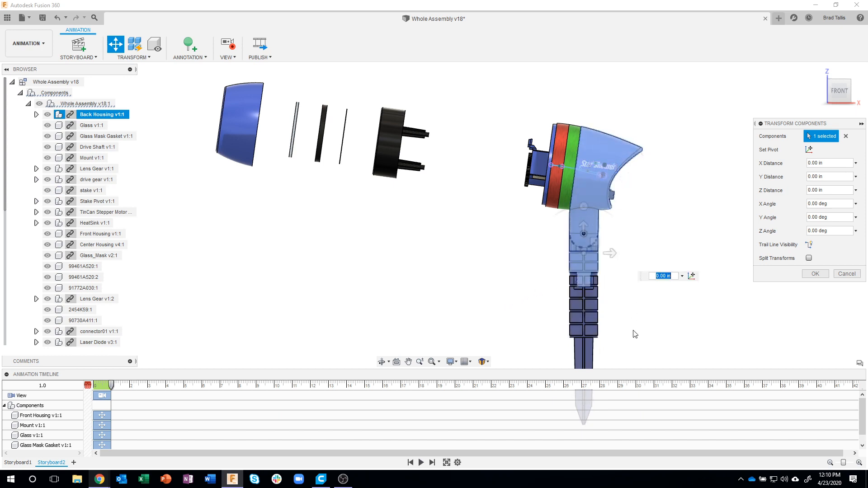
{"action": "left_click", "coordinate": [592, 313]}
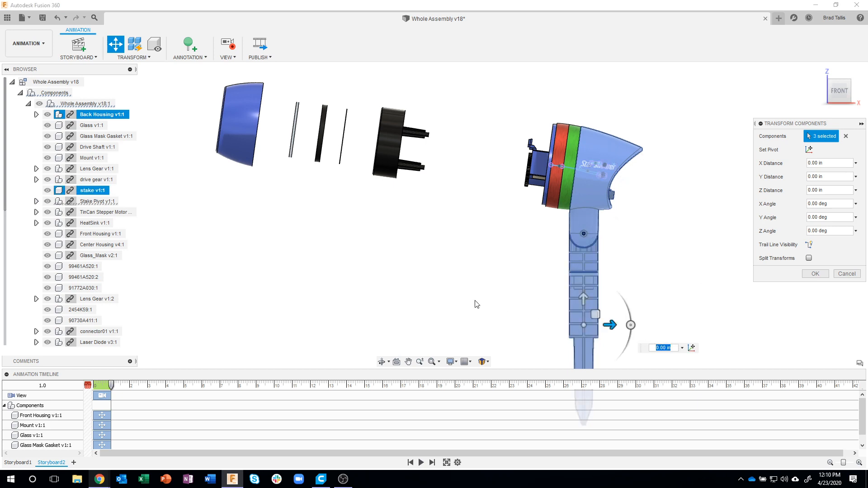
Add the hex nut 90730A411 and the knob 2454K59 at the stake pivot joint to the transform selection.
{"action": "scroll", "coordinate": [13, 219], "scroll_direction": "down", "scroll_amount": 5}
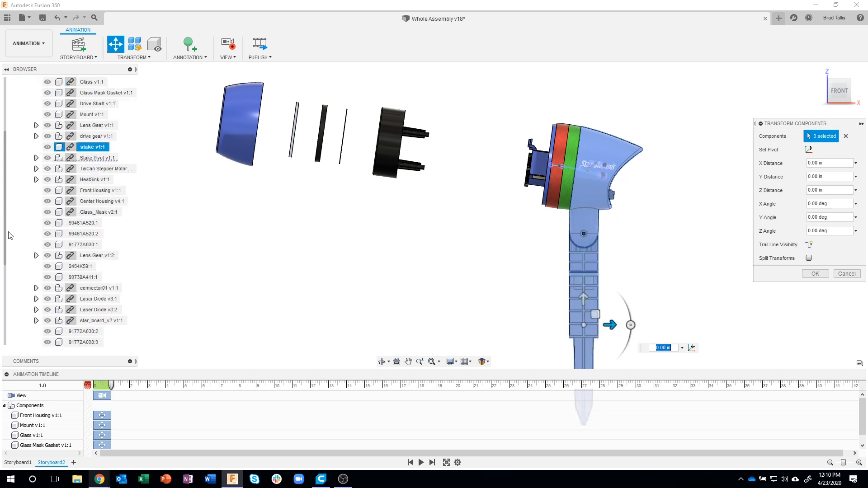
{"action": "scroll", "coordinate": [13, 300], "scroll_direction": "up", "scroll_amount": 5}
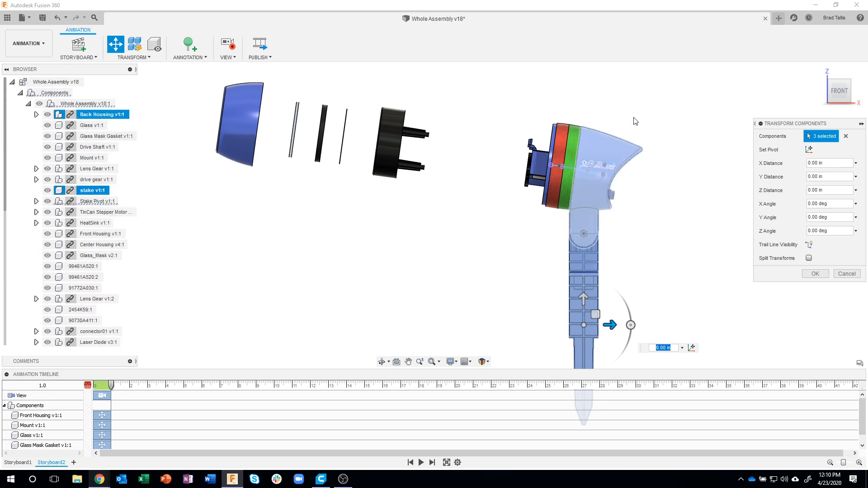
{"action": "scroll", "coordinate": [583, 233], "scroll_direction": "up", "scroll_amount": 10}
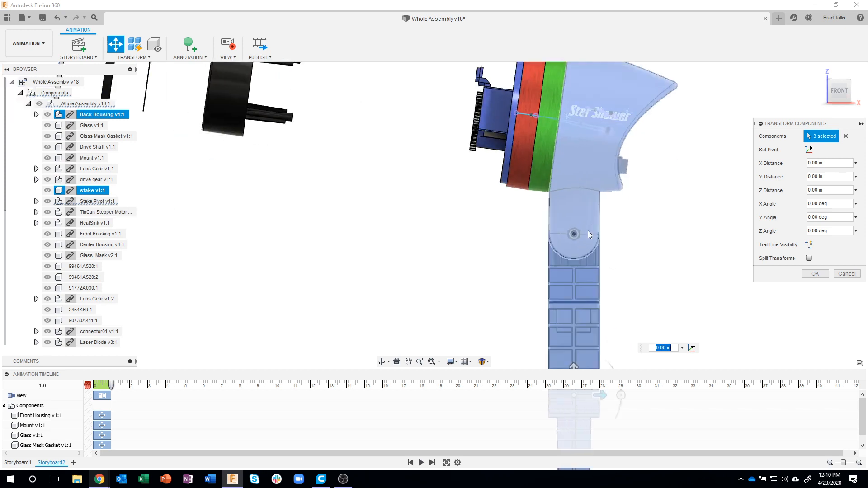
{"action": "scroll", "coordinate": [562, 236], "scroll_direction": "up", "scroll_amount": 5}
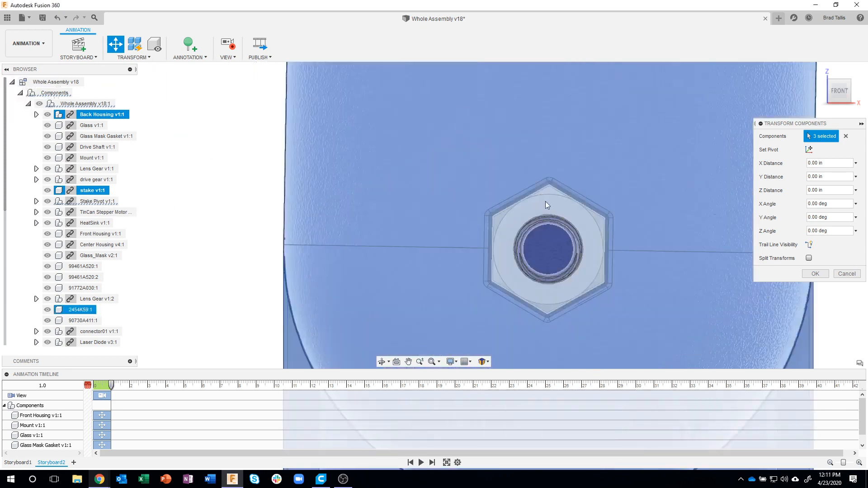
{"action": "left_click", "coordinate": [538, 205]}
{"action": "scroll", "coordinate": [536, 226], "scroll_direction": "down", "scroll_amount": 6}
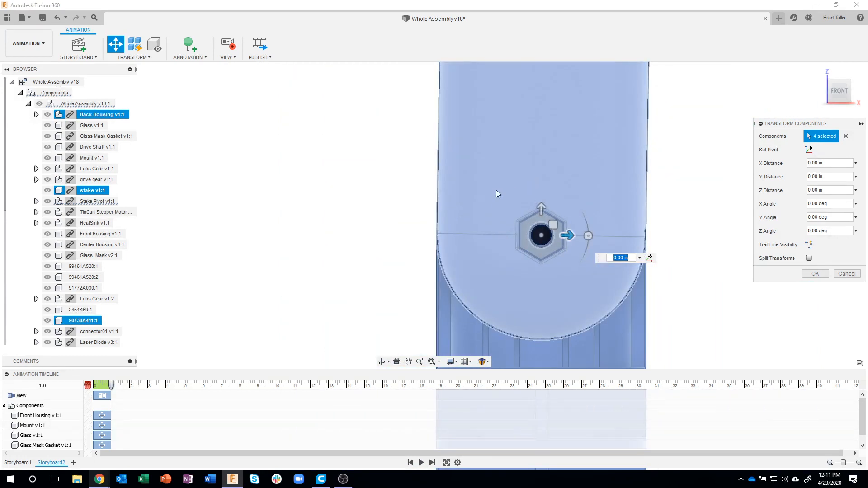
{"action": "left_click", "coordinate": [502, 207]}
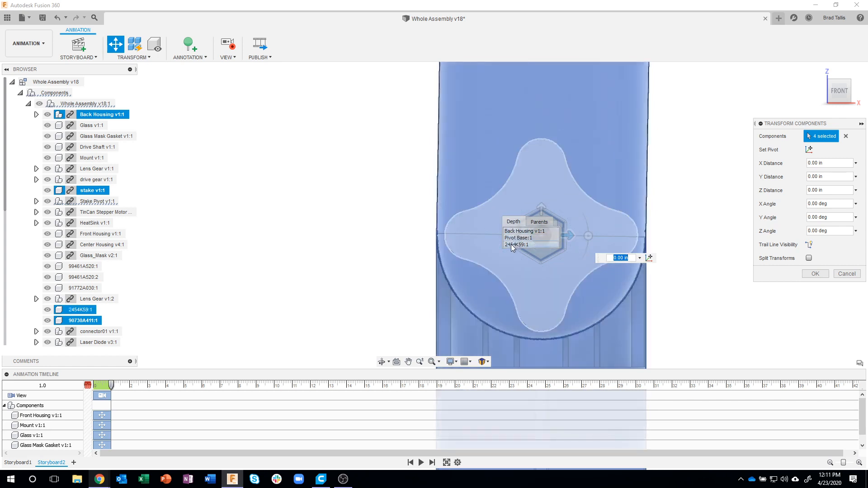
{"action": "left_click", "coordinate": [510, 244]}
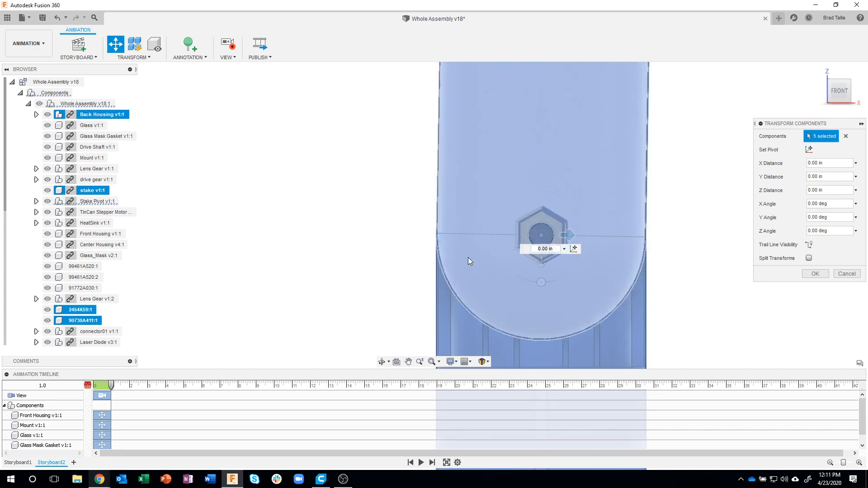
{"action": "scroll", "coordinate": [467, 261], "scroll_direction": "down", "scroll_amount": 8}
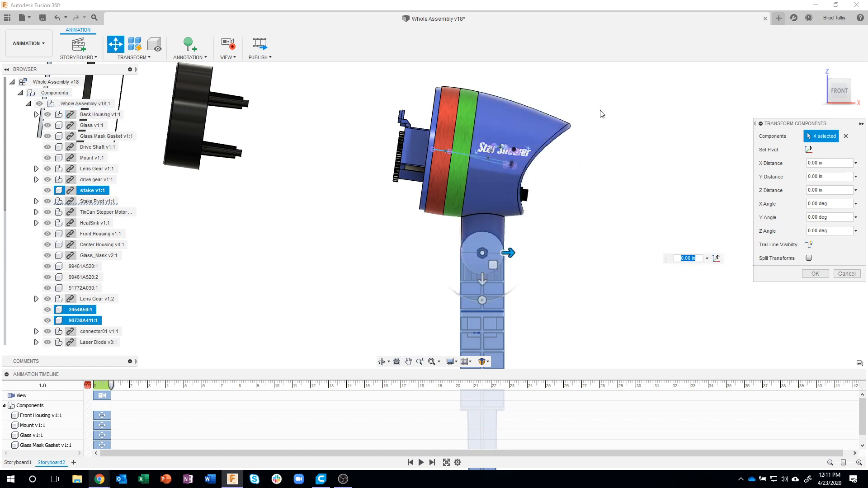
Add the Back Housing to the transform selection and set the pivot on the Center Housing's side face, aligned with the tilted projector axis.
{"action": "left_click", "coordinate": [536, 123]}
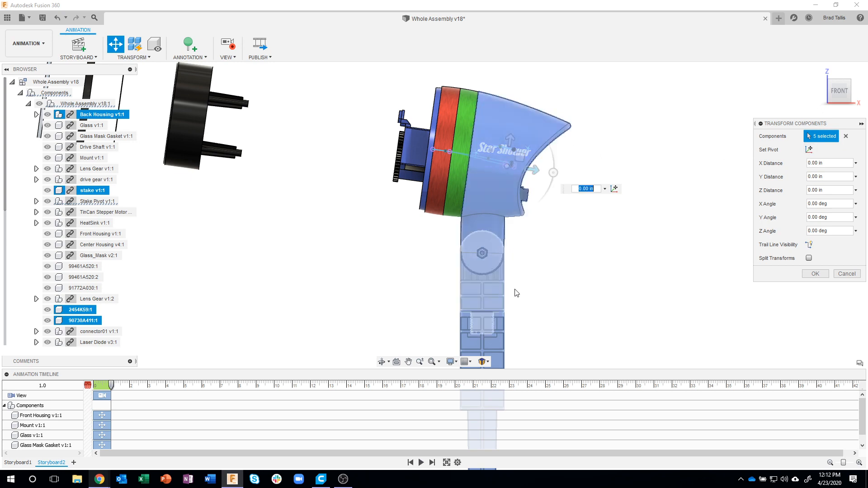
{"action": "left_click", "coordinate": [500, 287]}
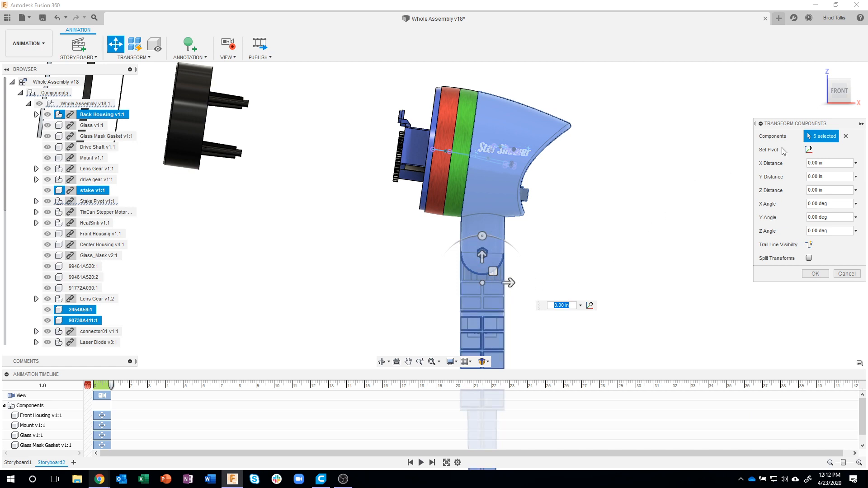
{"action": "left_click", "coordinate": [808, 150]}
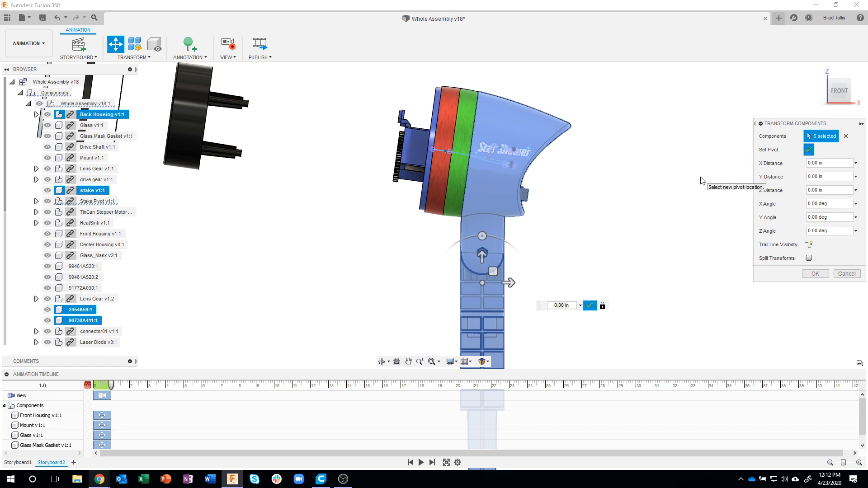
{"action": "left_click", "coordinate": [541, 174]}
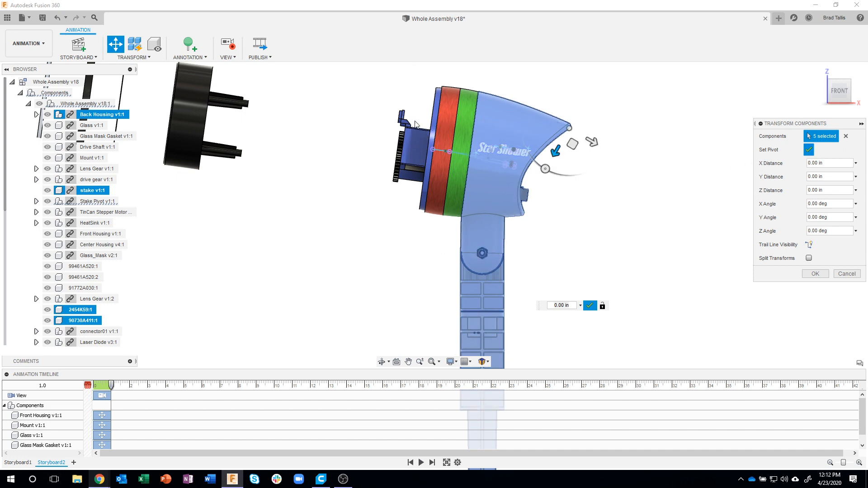
{"action": "left_click", "coordinate": [420, 132]}
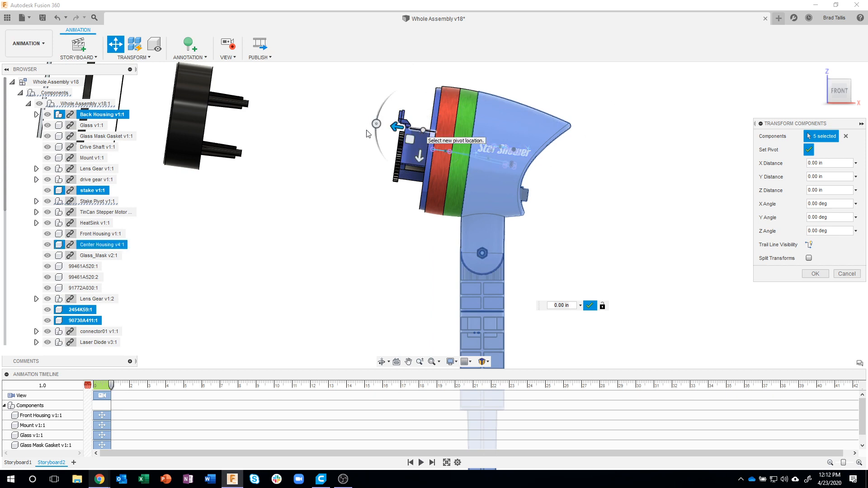
{"action": "left_click", "coordinate": [179, 110]}
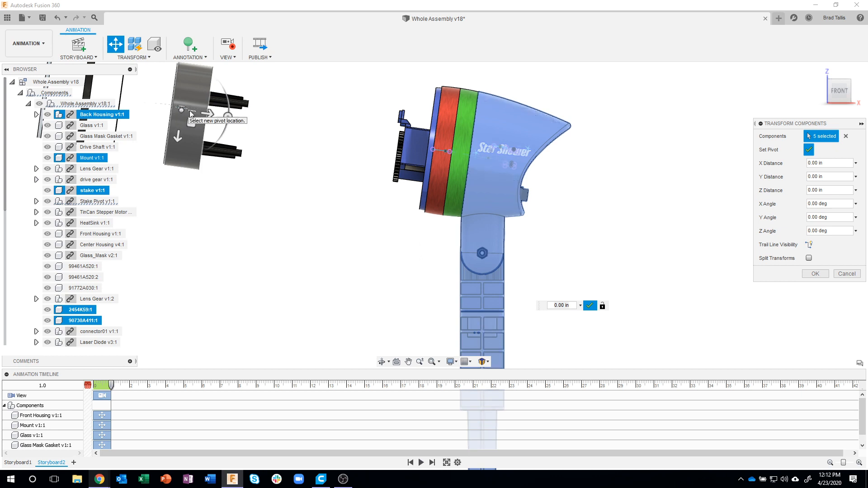
{"action": "left_click", "coordinate": [412, 130]}
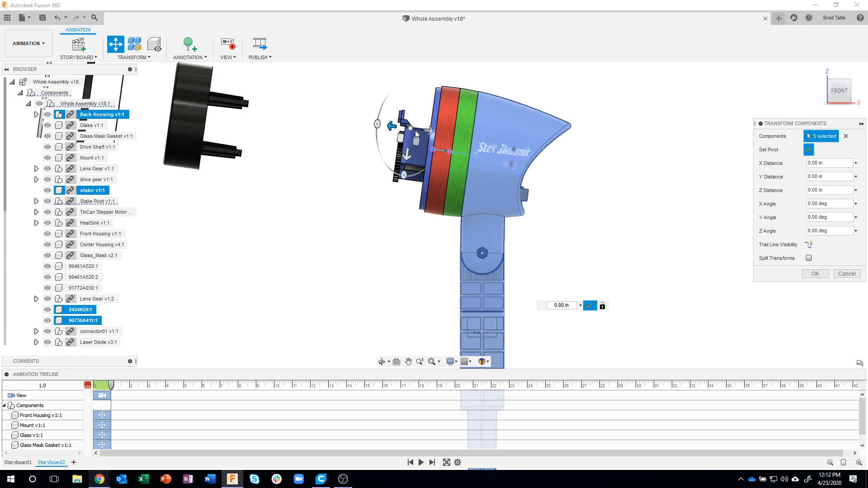
{"action": "left_click", "coordinate": [418, 131]}
{"action": "left_click", "coordinate": [419, 131]}
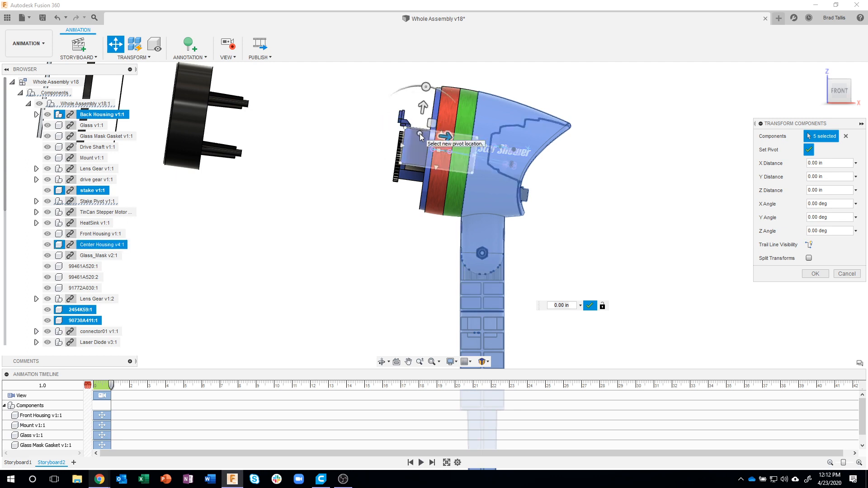
{"action": "left_click", "coordinate": [419, 133]}
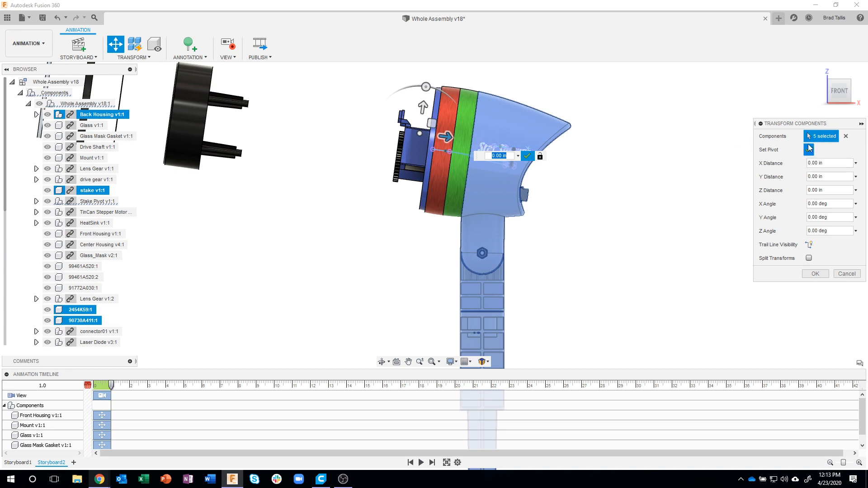
{"action": "left_click", "coordinate": [809, 151]}
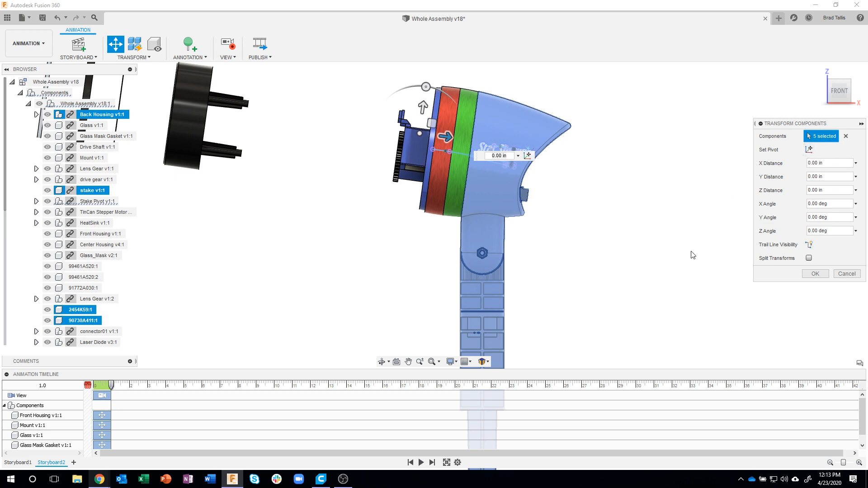
Move the Back Housing and stake group about 13.66 in along X, away from the Center Housing.
{"action": "left_click_drag", "start_coordinate": [447, 137], "coordinate": [688, 188]}
{"action": "scroll", "coordinate": [584, 224], "scroll_direction": "down", "scroll_amount": 3}
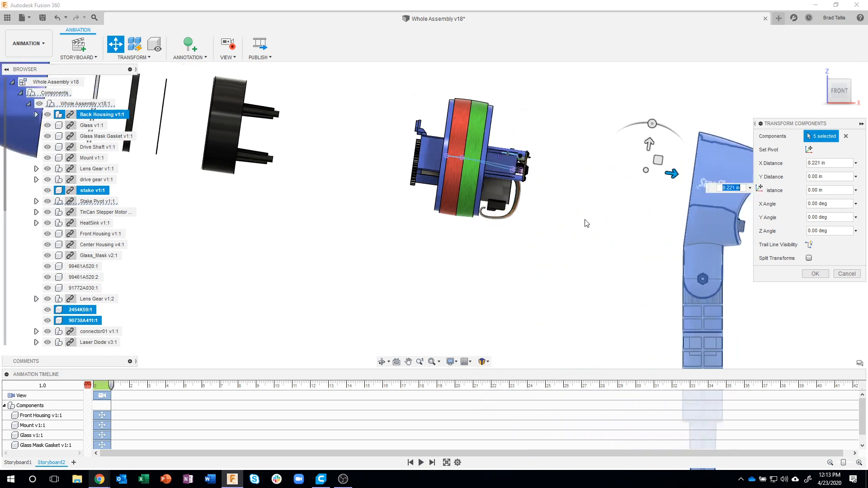
{"action": "scroll", "coordinate": [585, 223], "scroll_direction": "down", "scroll_amount": 2}
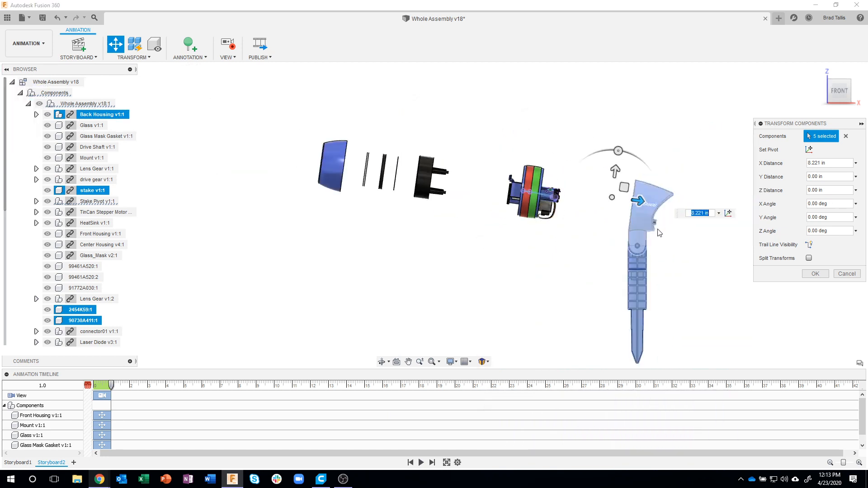
{"action": "left_click_drag", "start_coordinate": [643, 201], "coordinate": [725, 225]}
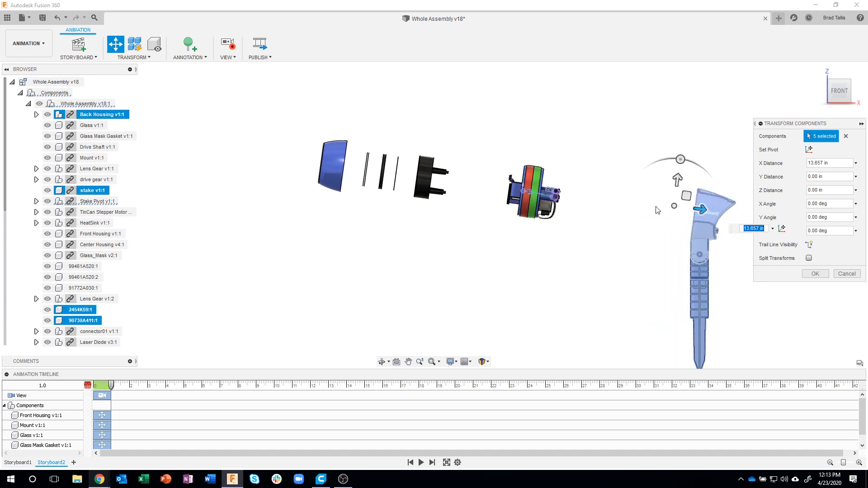
Toggle the group's trail lines on and back off, extend its X distance to about 14.68 in, and clear the selection.
{"action": "left_click", "coordinate": [809, 245]}
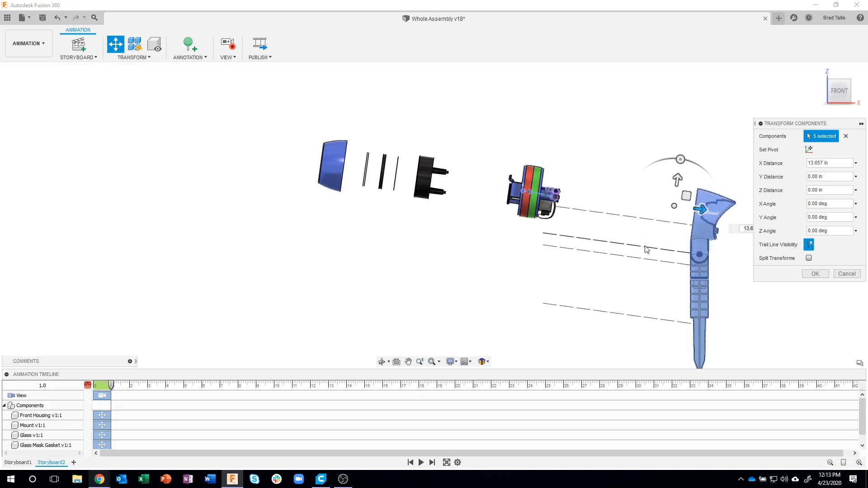
{"action": "left_click", "coordinate": [809, 247]}
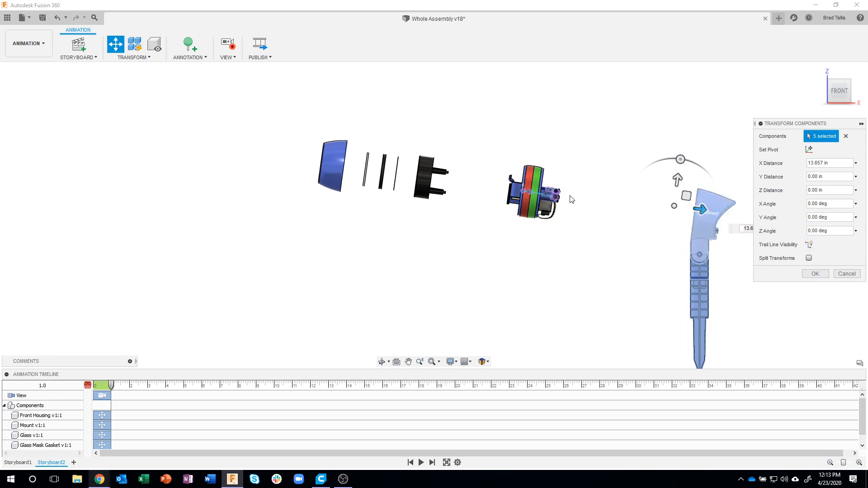
{"action": "middle_click_drag", "start_coordinate": [570, 195], "coordinate": [544, 176]}
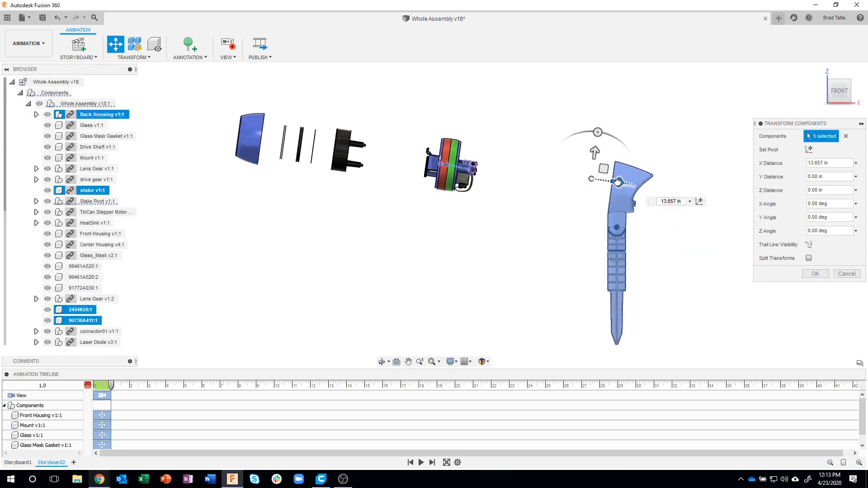
{"action": "left_click_drag", "start_coordinate": [617, 182], "coordinate": [629, 183]}
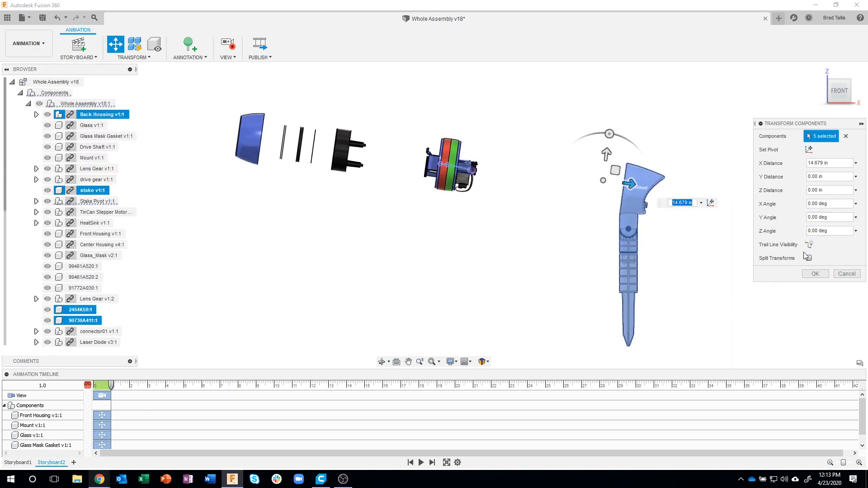
{"action": "left_click", "coordinate": [845, 136]}
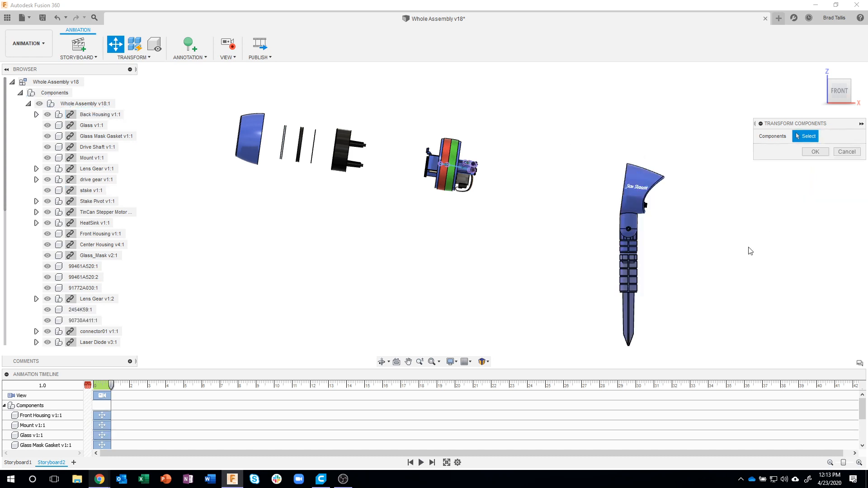
Select the stake and Stake Pivot for transforming and set the pivot on the stake's side, aligned with its length.
{"action": "left_click", "coordinate": [627, 283]}
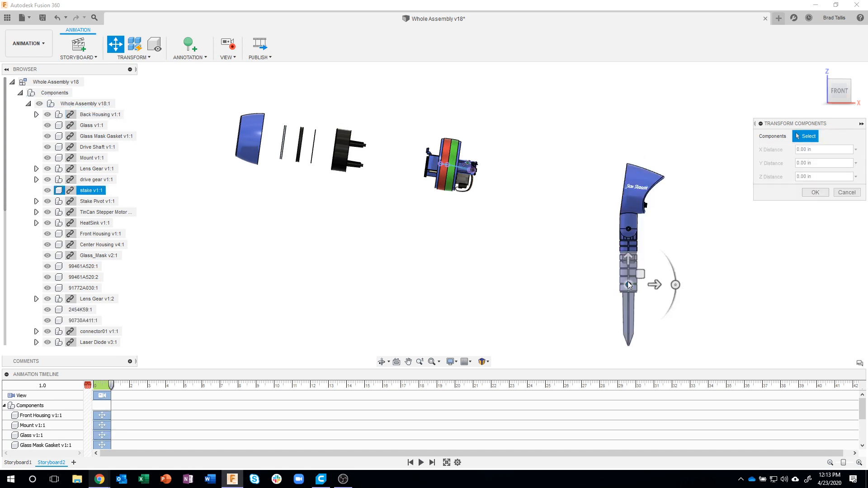
{"action": "left_click", "coordinate": [633, 247]}
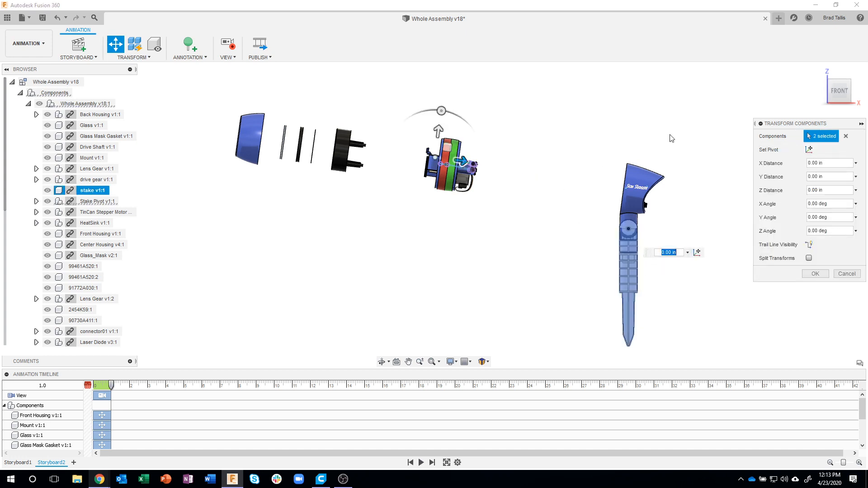
{"action": "left_click", "coordinate": [808, 149]}
{"action": "scroll", "coordinate": [650, 275], "scroll_direction": "up", "scroll_amount": 2}
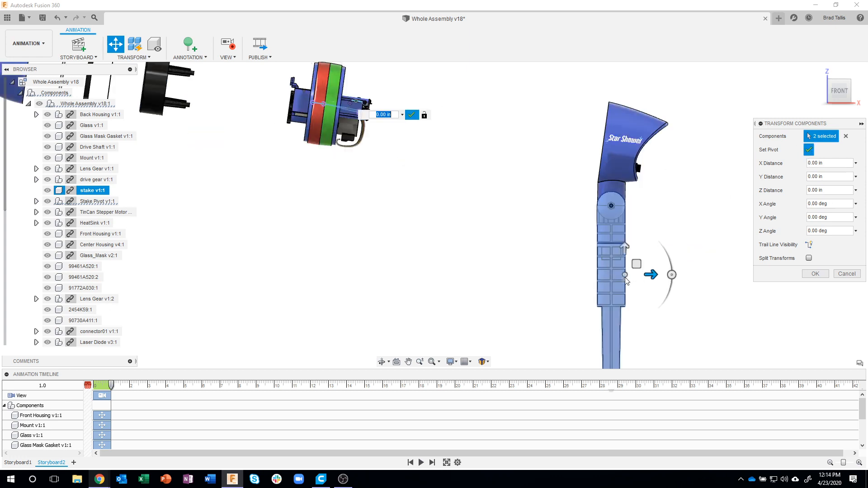
{"action": "left_click", "coordinate": [626, 281]}
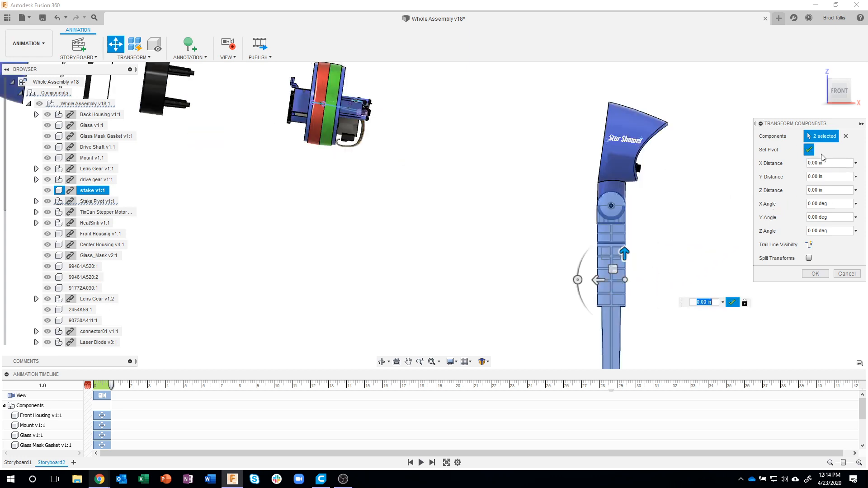
{"action": "left_click", "coordinate": [808, 149]}
Try moving only the stake and Stake Pivot about -6.26 in along X, away from the Back Housing, and undo the move.
{"action": "scroll", "coordinate": [664, 236], "scroll_direction": "down", "scroll_amount": 3}
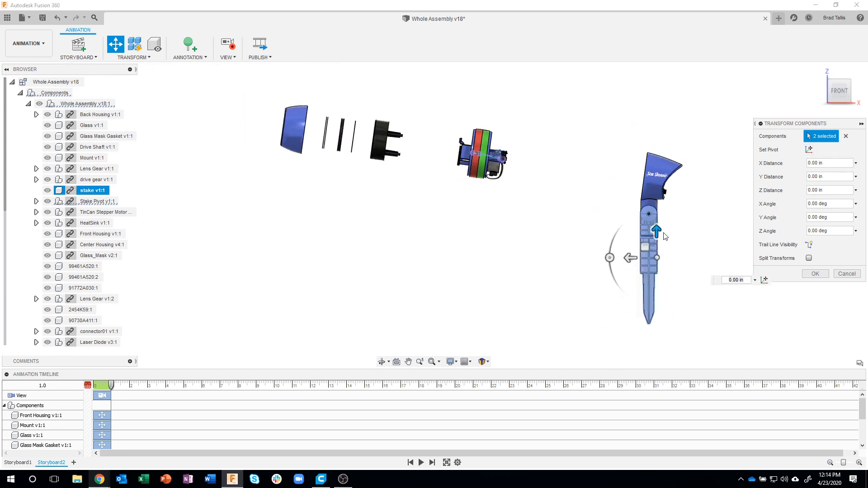
{"action": "left_click_drag", "start_coordinate": [657, 232], "coordinate": [681, 302]}
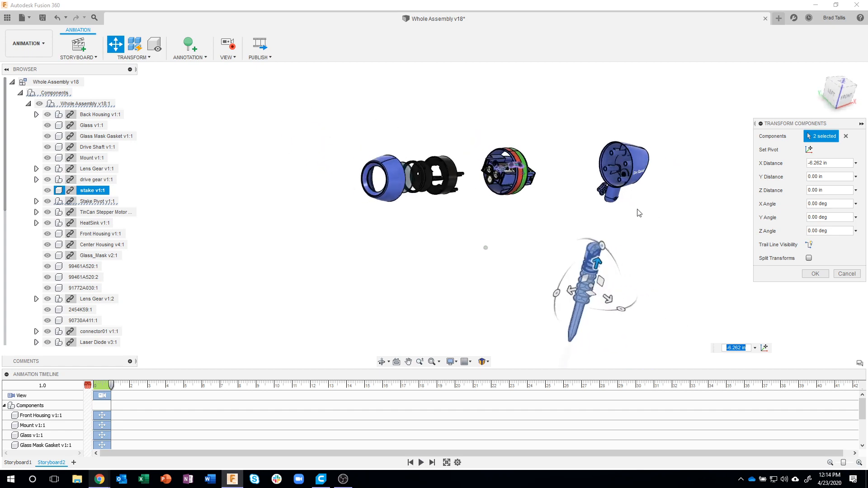
{"action": "scroll", "coordinate": [611, 205], "scroll_direction": "up", "scroll_amount": 4}
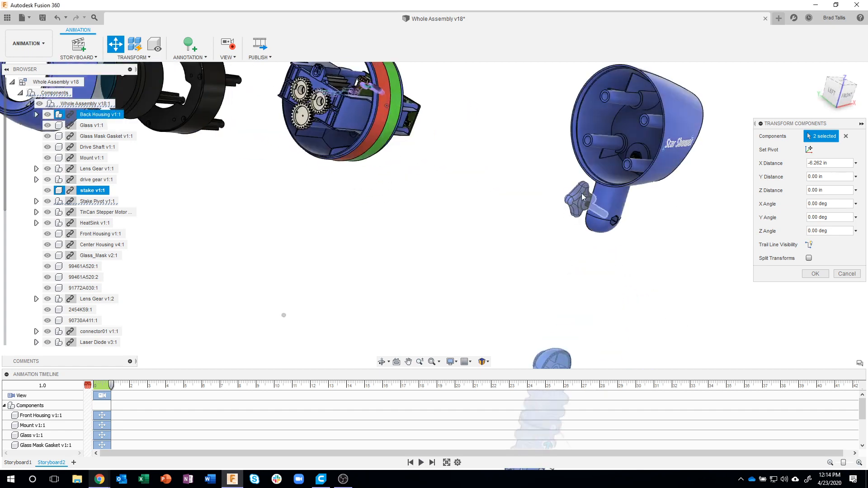
{"action": "middle_click_drag", "start_coordinate": [632, 227], "coordinate": [614, 174], "text": "shift"}
{"action": "left_click", "coordinate": [615, 174]}
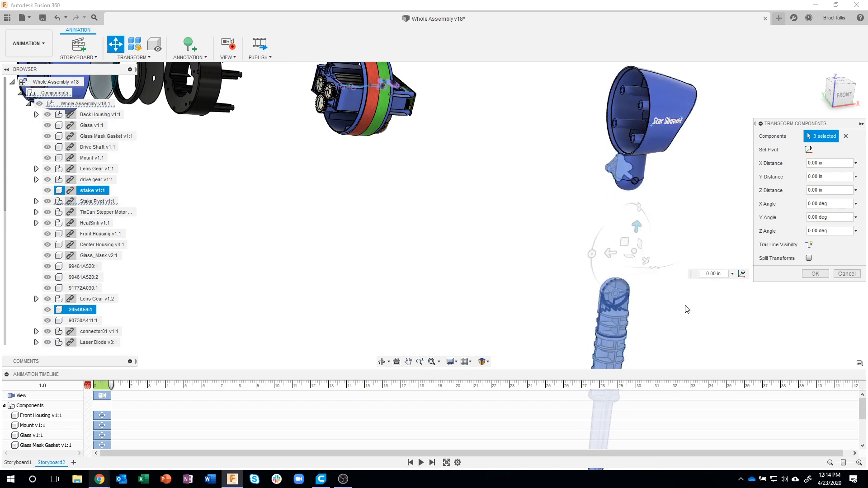
{"action": "key", "text": "ctrl+z"}
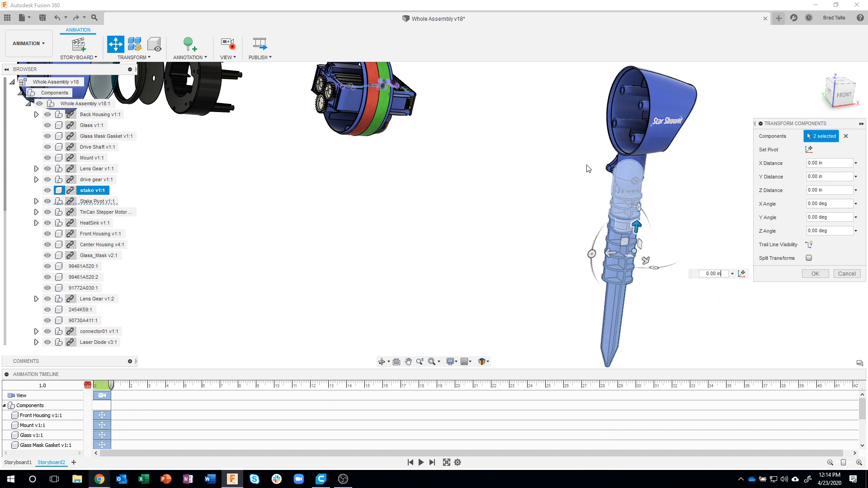
Add the knob 2454K59 and the hex nut 90730A411 to the stake and Stake Pivot transform selection.
{"action": "scroll", "coordinate": [591, 147], "scroll_direction": "up", "scroll_amount": 3}
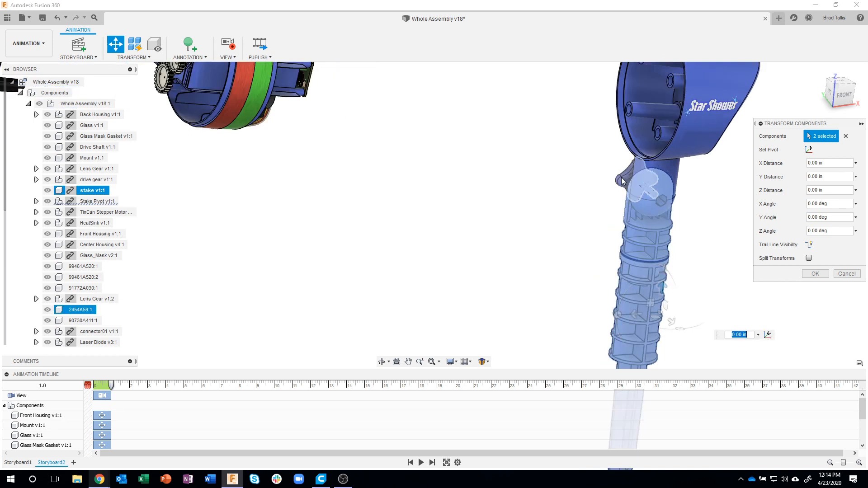
{"action": "left_click", "coordinate": [622, 180]}
{"action": "middle_click_drag", "start_coordinate": [707, 219], "coordinate": [708, 289]}
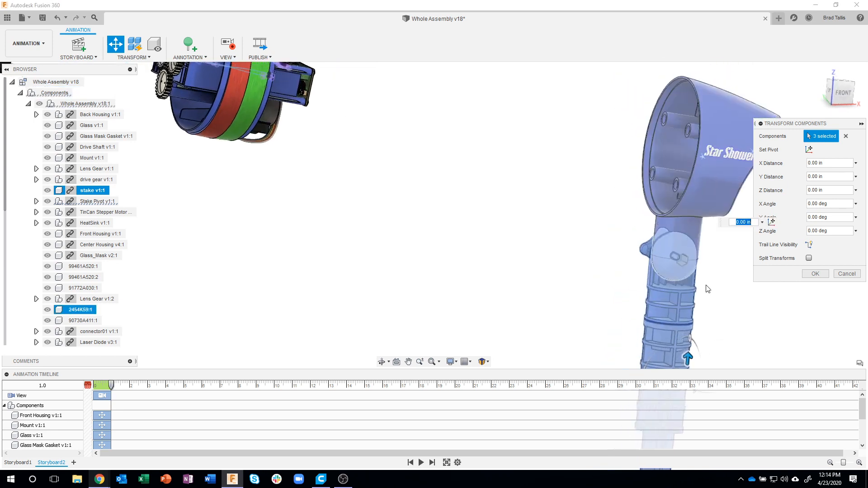
{"action": "scroll", "coordinate": [707, 289], "scroll_direction": "up", "scroll_amount": 5}
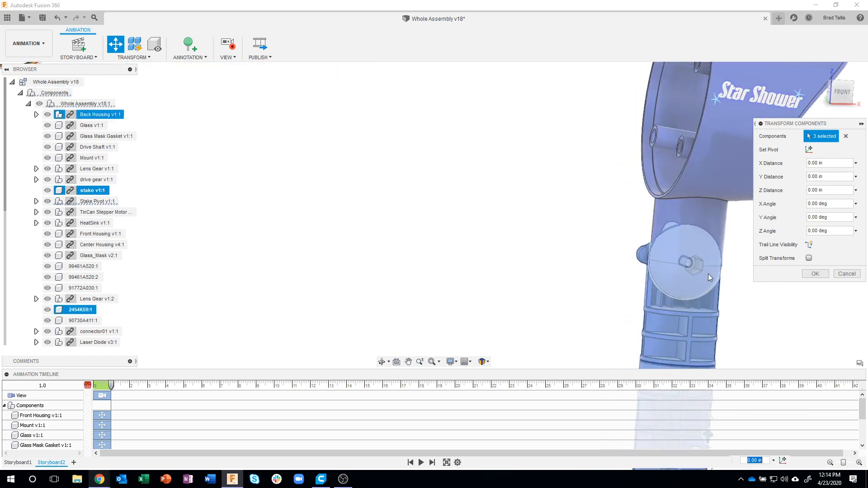
{"action": "scroll", "coordinate": [708, 273], "scroll_direction": "up", "scroll_amount": 6}
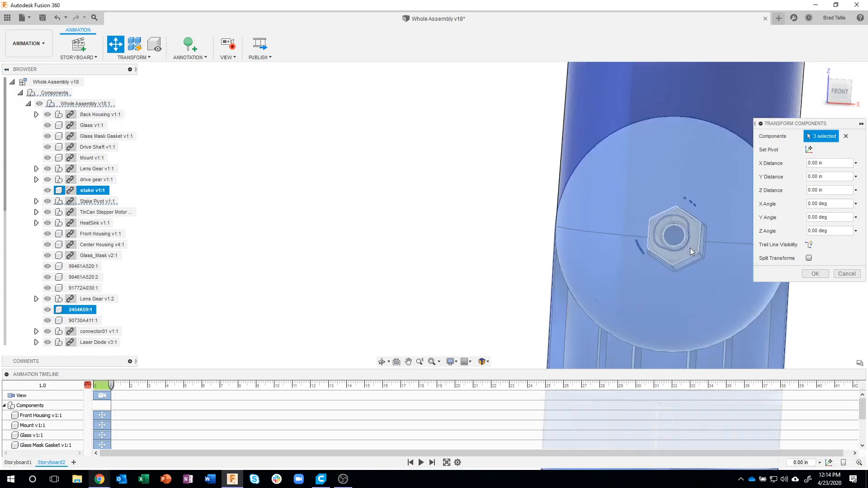
{"action": "left_click", "coordinate": [690, 248]}
{"action": "scroll", "coordinate": [693, 245], "scroll_direction": "up", "scroll_amount": 3}
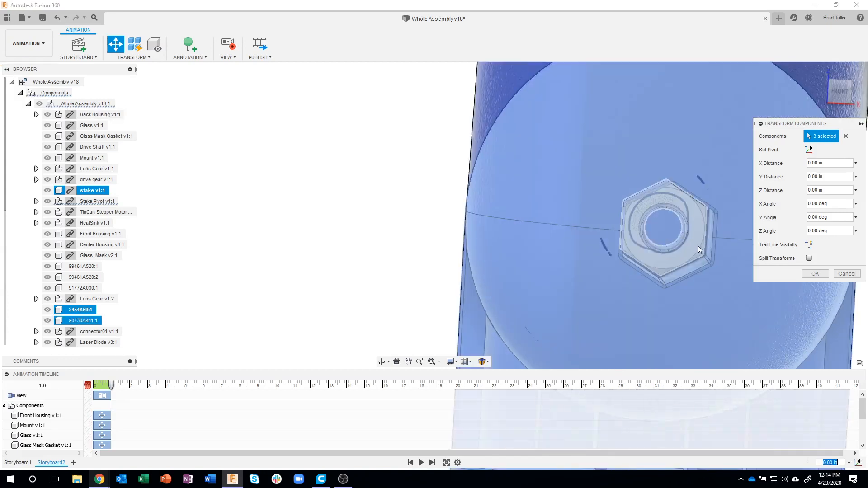
{"action": "left_click", "coordinate": [698, 246]}
{"action": "scroll", "coordinate": [698, 245], "scroll_direction": "down", "scroll_amount": 5}
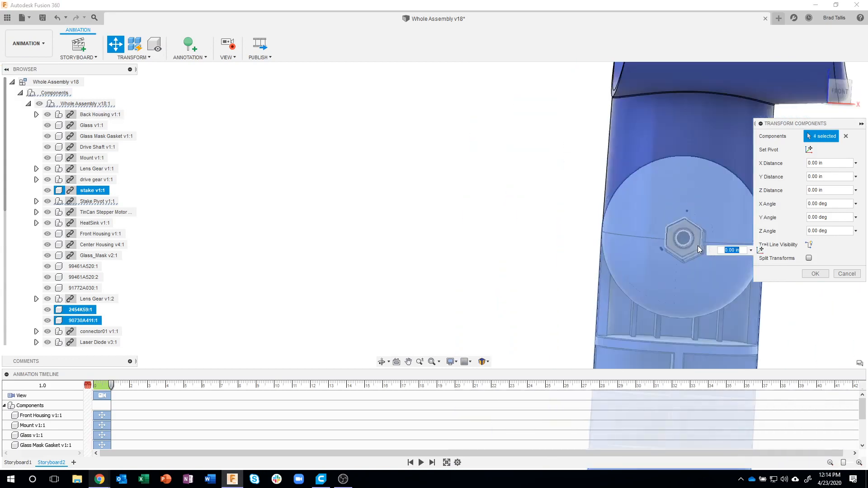
{"action": "scroll", "coordinate": [698, 245], "scroll_direction": "down", "scroll_amount": 8}
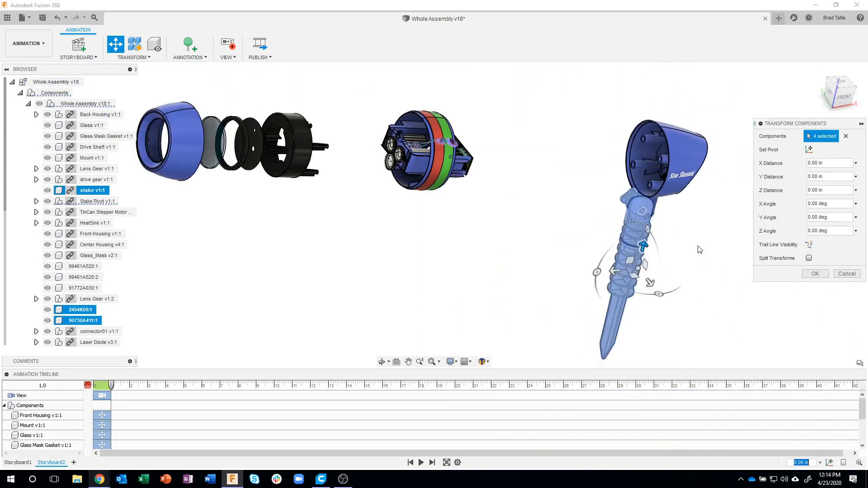
{"action": "scroll", "coordinate": [678, 247], "scroll_direction": "down", "scroll_amount": 5}
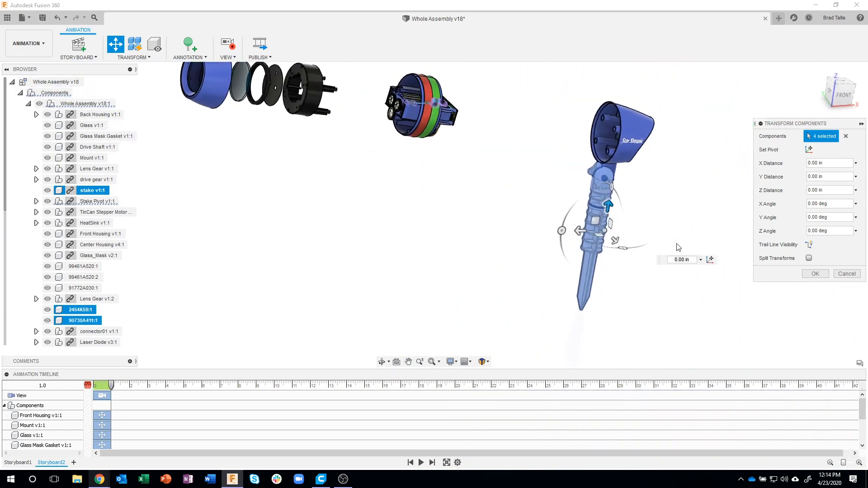
Move the selected stake, Stake Pivot, knob and hex nut about -2.81 in along X from the Back Housing and clear the selection.
{"action": "middle_click_drag", "start_coordinate": [610, 190], "coordinate": [637, 228], "text": "shift"}
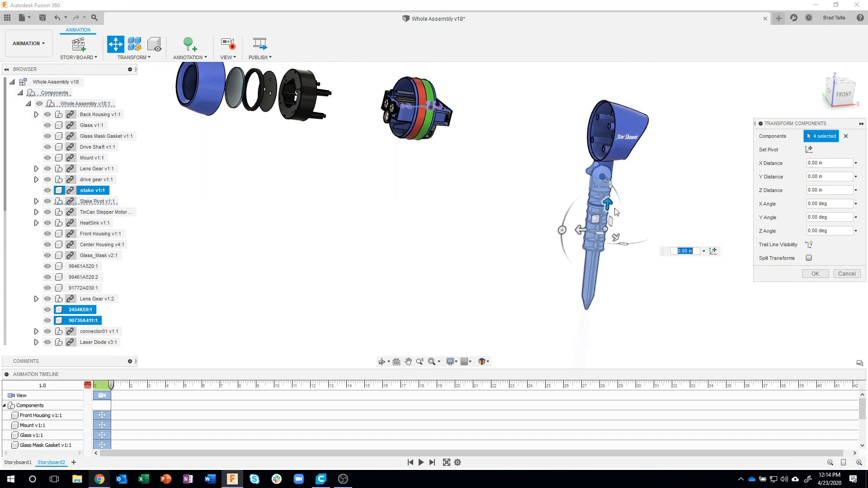
{"action": "left_click_drag", "start_coordinate": [606, 202], "coordinate": [615, 242]}
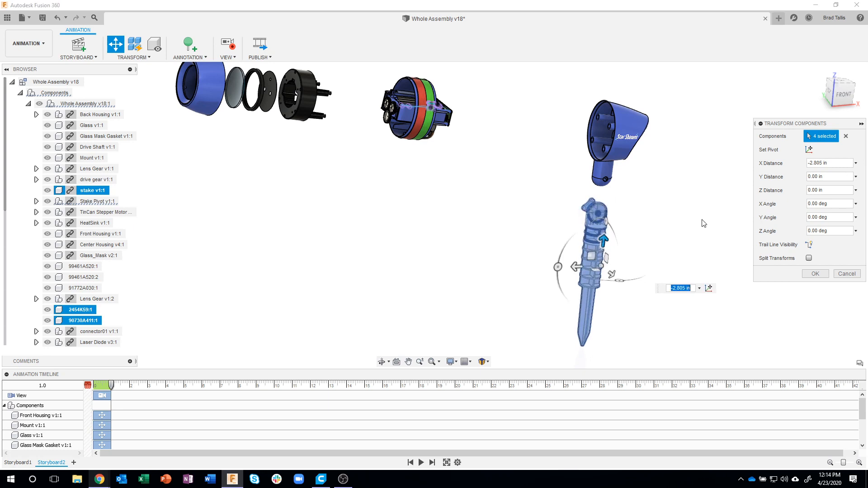
{"action": "left_click", "coordinate": [845, 136]}
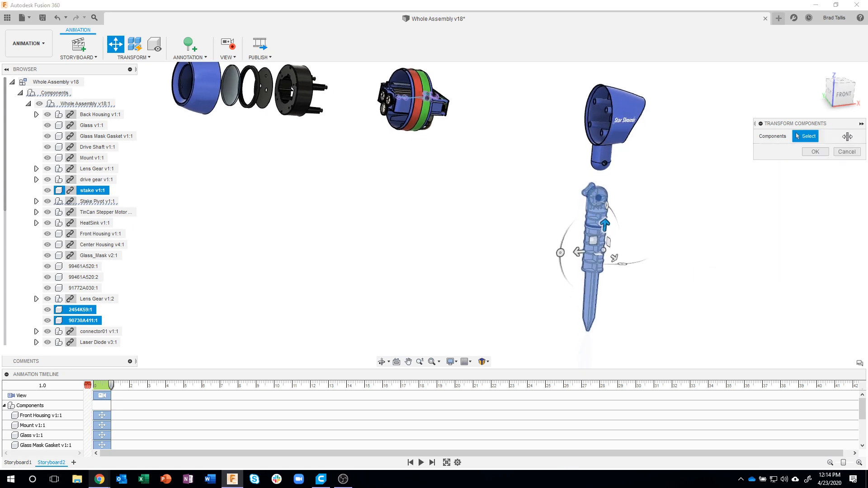
Move only the stake about -2.70 in along X, away from the Stake Pivot, and clear the selection.
{"action": "left_click", "coordinate": [600, 258]}
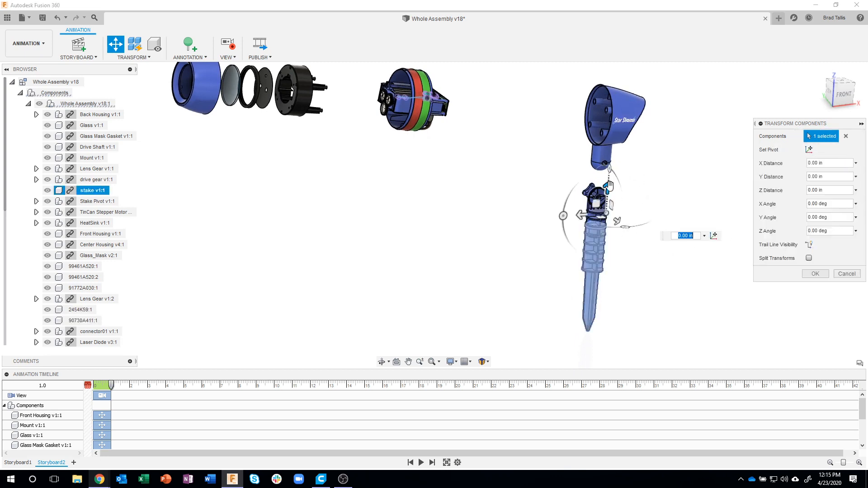
{"action": "left_click_drag", "start_coordinate": [609, 185], "coordinate": [626, 223]}
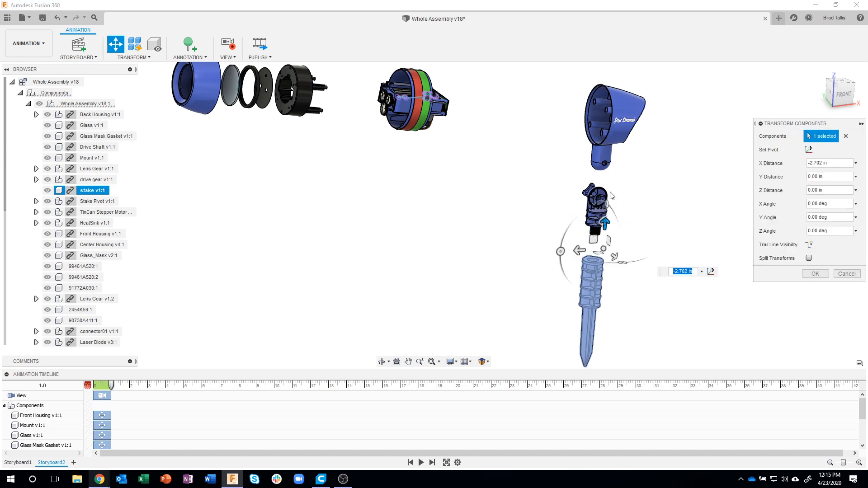
{"action": "left_click", "coordinate": [846, 136]}
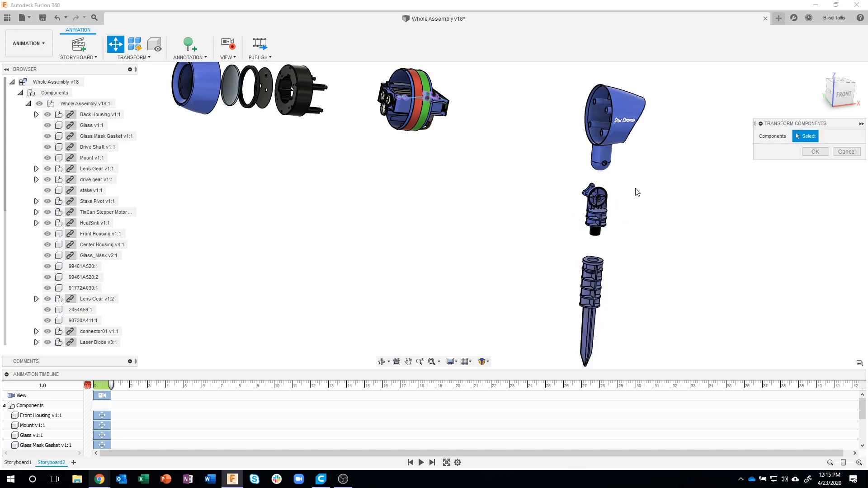
Pull the knob 2454K59 out of the Stake Pivot to a Z distance of about -2.57 in and clear the selection.
{"action": "left_click", "coordinate": [601, 193]}
{"action": "scroll", "coordinate": [592, 187], "scroll_direction": "up", "scroll_amount": 5}
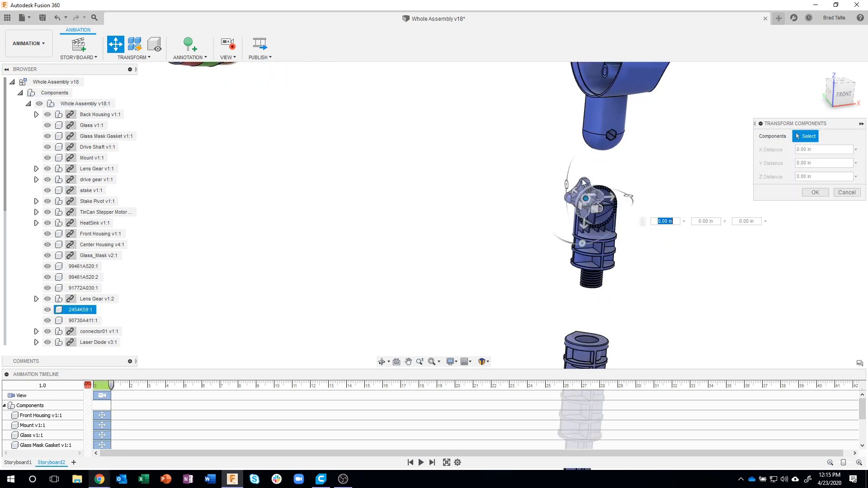
{"action": "left_click", "coordinate": [581, 205]}
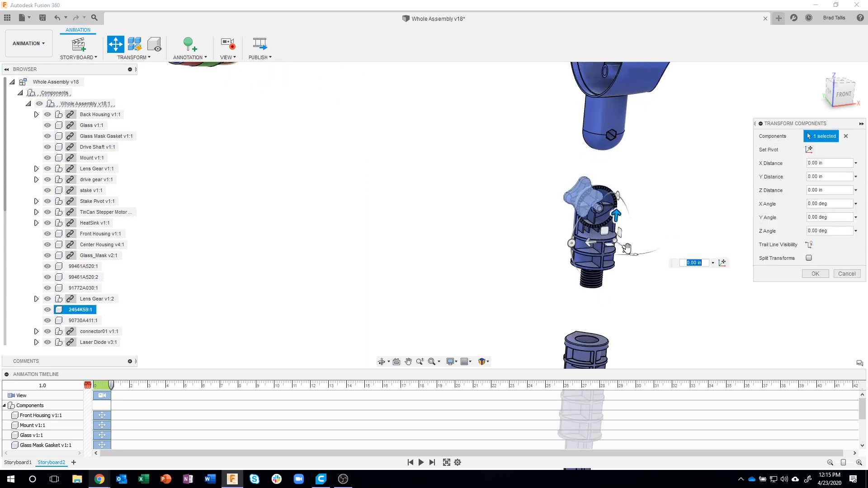
{"action": "left_click_drag", "start_coordinate": [625, 248], "coordinate": [588, 221]}
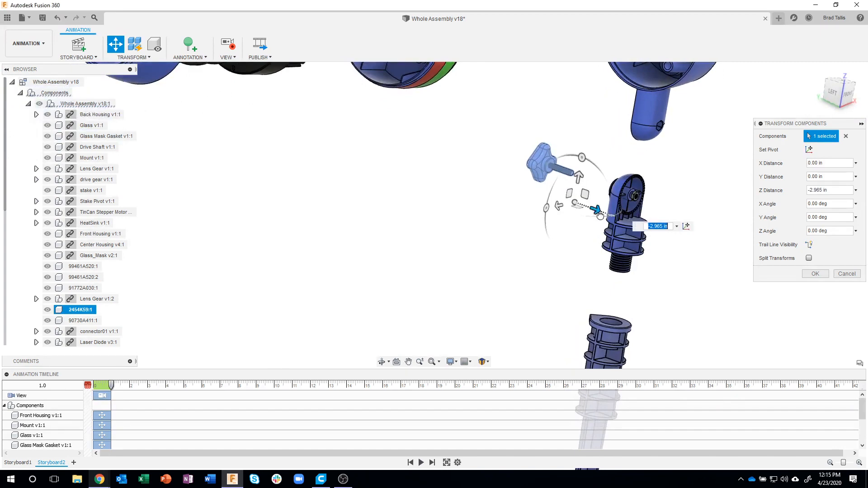
{"action": "left_click_drag", "start_coordinate": [595, 218], "coordinate": [611, 223]}
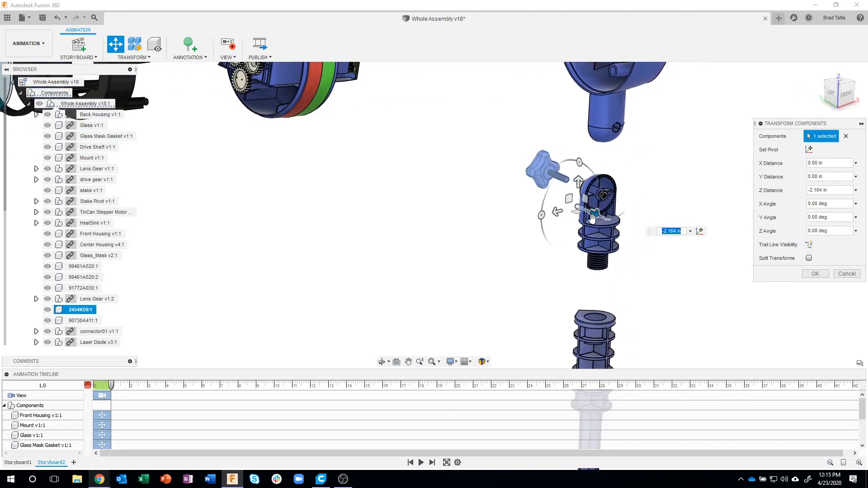
{"action": "left_click_drag", "start_coordinate": [592, 217], "coordinate": [611, 239]}
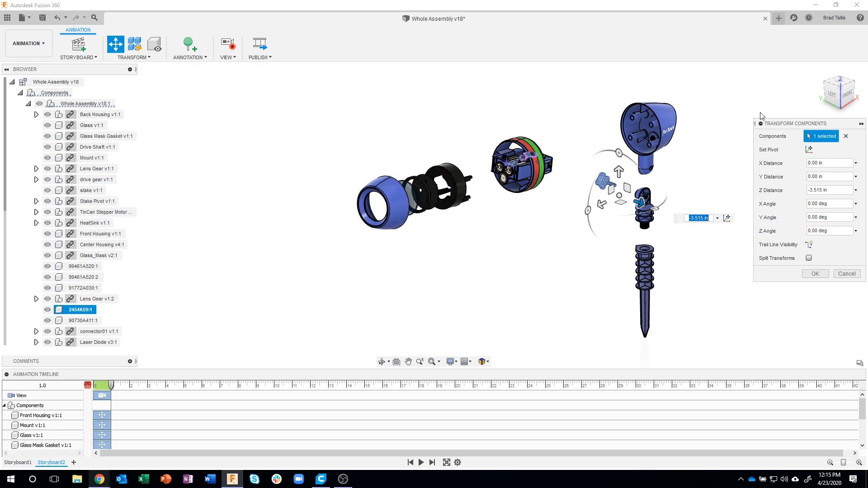
{"action": "left_click", "coordinate": [842, 90]}
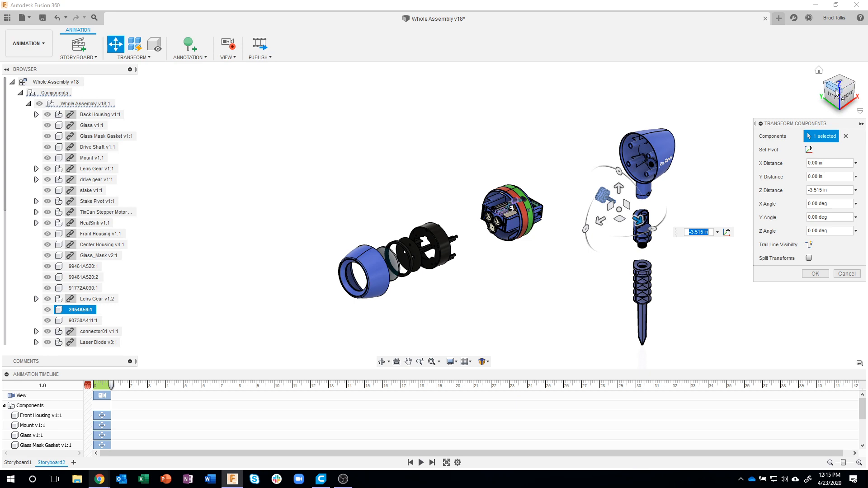
{"action": "left_click_drag", "start_coordinate": [637, 222], "coordinate": [641, 226]}
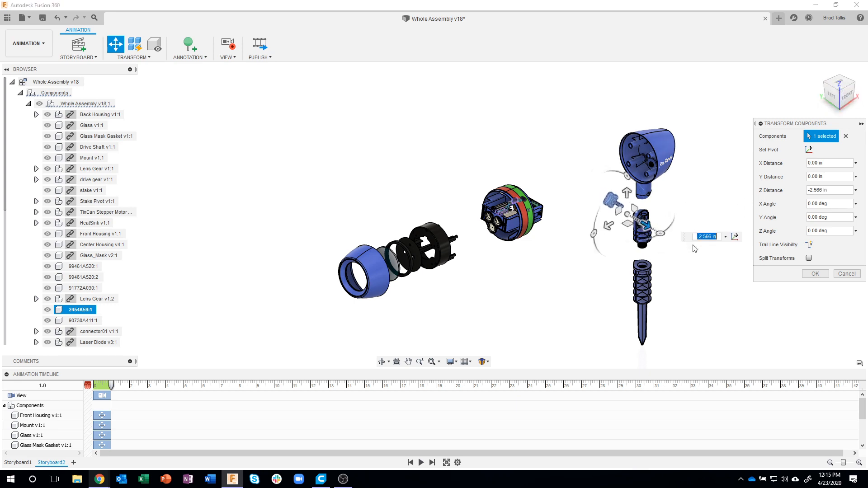
{"action": "left_click", "coordinate": [845, 136]}
Move the hex nut 90730A411 about 3.26 in along Z, out of the Stake Pivot opposite the knob, and confirm the transform.
{"action": "scroll", "coordinate": [636, 231], "scroll_direction": "up", "scroll_amount": 6}
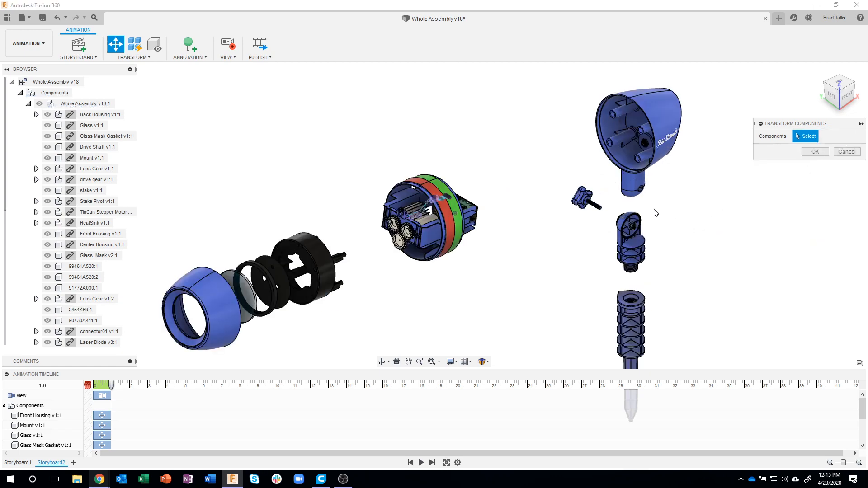
{"action": "left_click", "coordinate": [623, 225]}
{"action": "scroll", "coordinate": [621, 227], "scroll_direction": "up", "scroll_amount": 2}
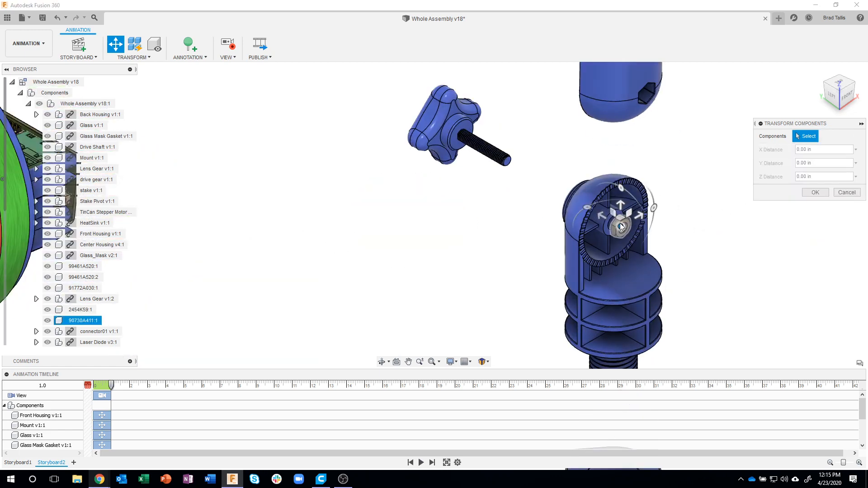
{"action": "left_click", "coordinate": [621, 227]}
{"action": "scroll", "coordinate": [651, 240], "scroll_direction": "down", "scroll_amount": 6}
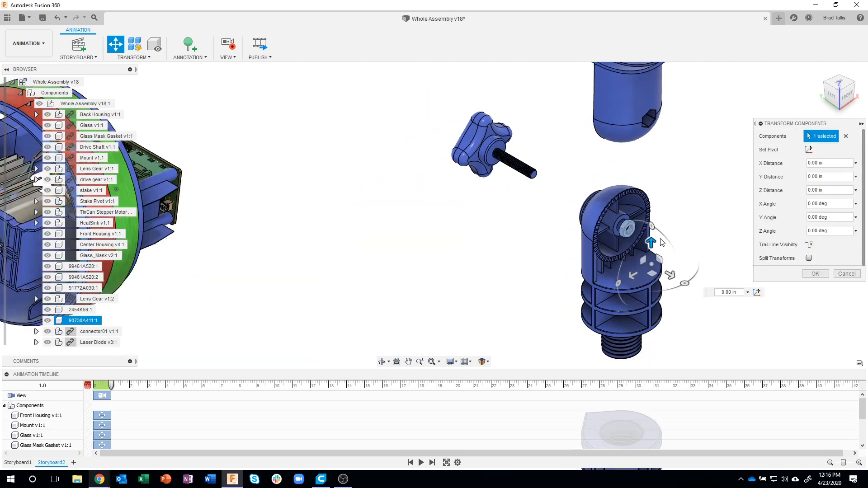
{"action": "scroll", "coordinate": [664, 248], "scroll_direction": "down", "scroll_amount": 2}
{"action": "left_click_drag", "start_coordinate": [682, 268], "coordinate": [719, 292]}
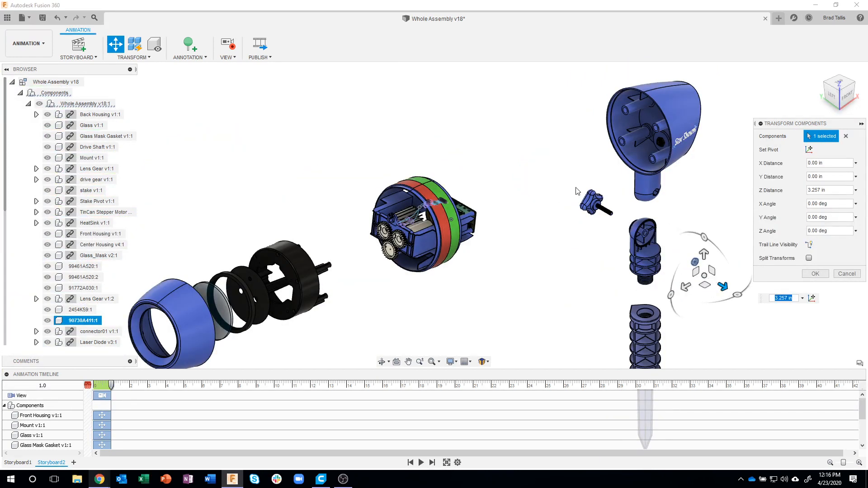
{"action": "scroll", "coordinate": [540, 221], "scroll_direction": "down", "scroll_amount": 1}
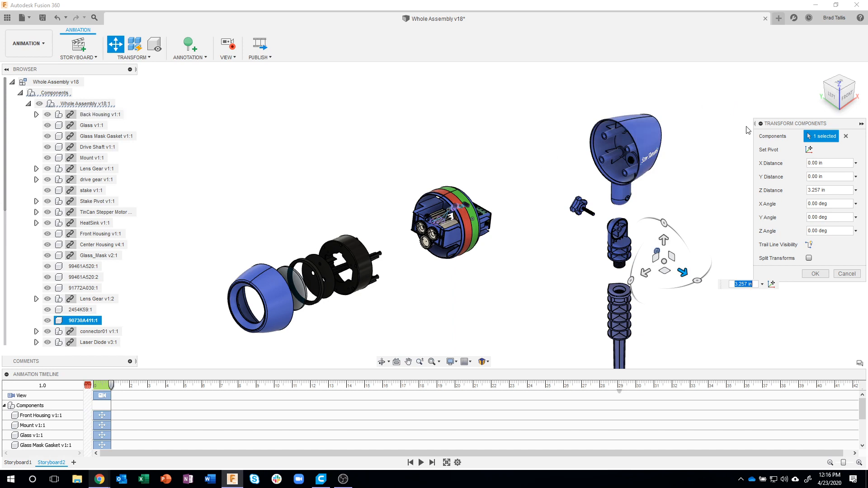
{"action": "left_click", "coordinate": [814, 274]}
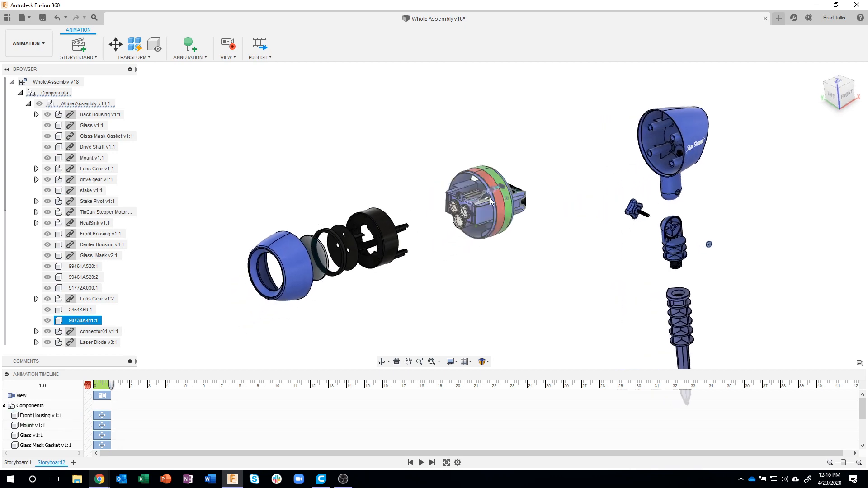
Transform the drive gear and both Lens Gears together about 2.71 in along Y, out of the Center Housing, and clear the selection.
{"action": "scroll", "coordinate": [491, 201], "scroll_direction": "up", "scroll_amount": 5}
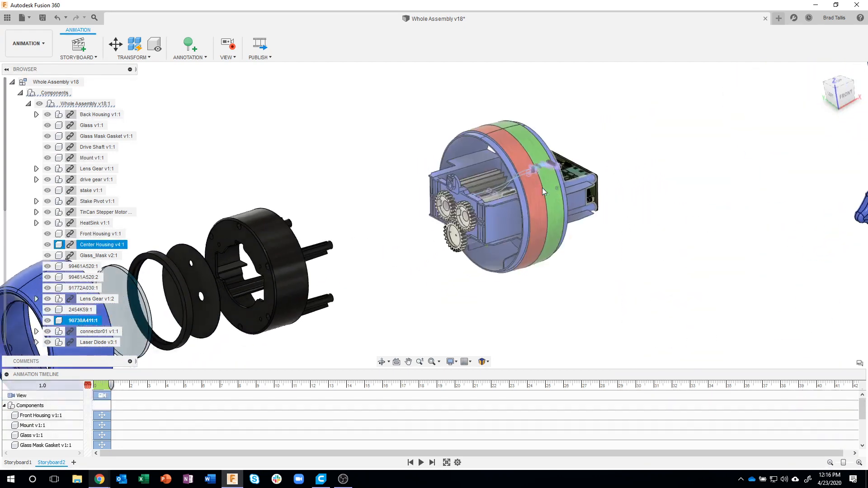
{"action": "left_click", "coordinate": [456, 112]}
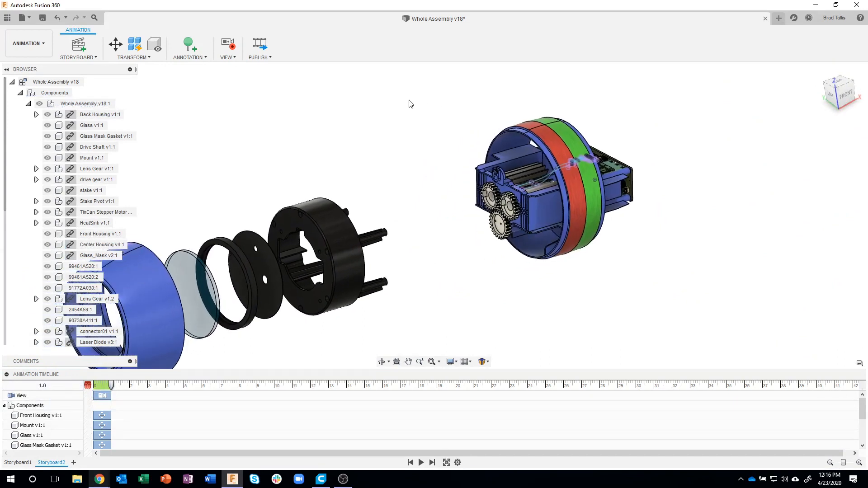
{"action": "left_click", "coordinate": [116, 44]}
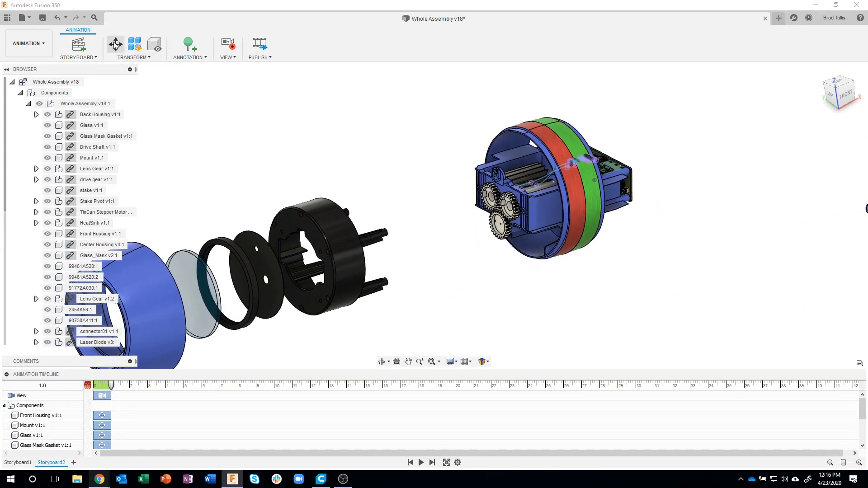
{"action": "left_click", "coordinate": [509, 204]}
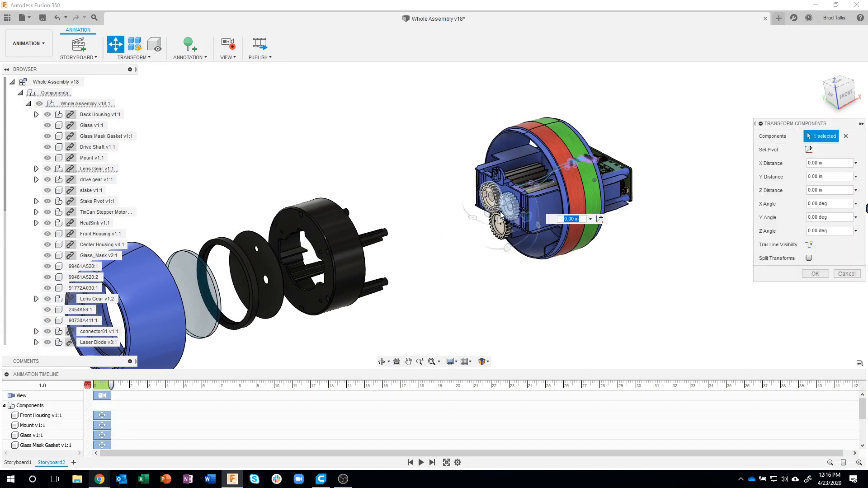
{"action": "left_click", "coordinate": [490, 195]}
{"action": "left_click", "coordinate": [502, 241]}
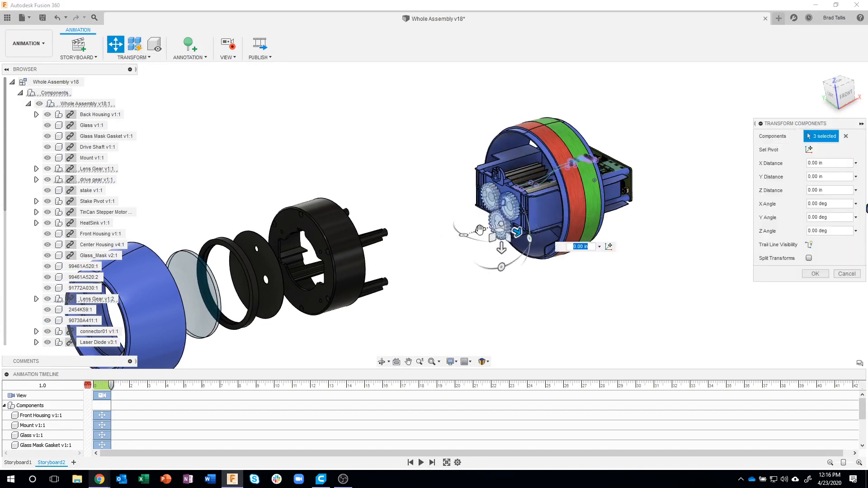
{"action": "left_click_drag", "start_coordinate": [480, 229], "coordinate": [417, 260]}
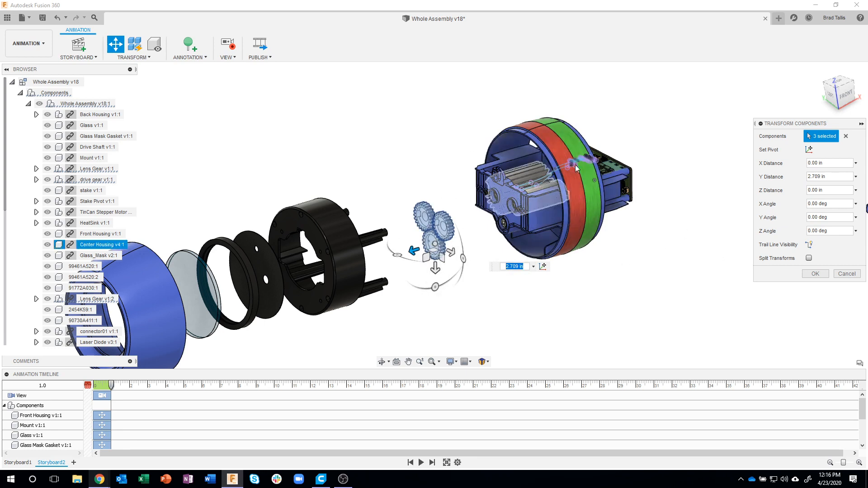
{"action": "left_click", "coordinate": [846, 137]}
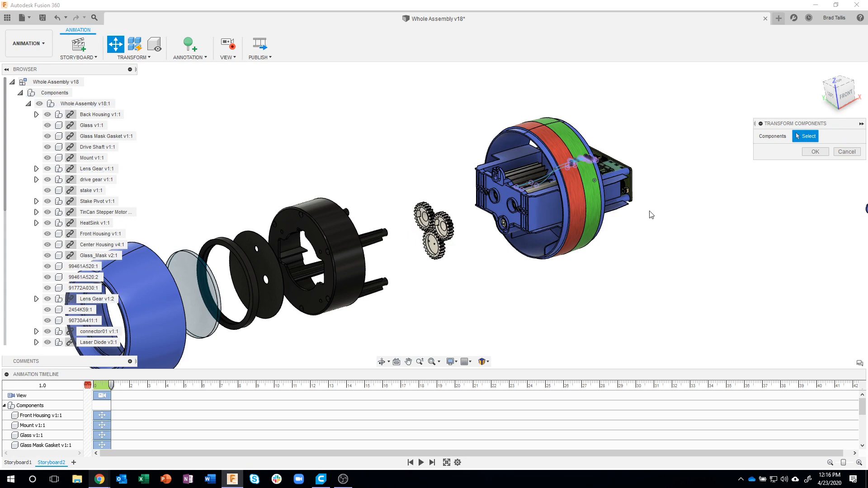
Examine the wiring and connector lines running between the Center Housing and the circuit board.
{"action": "left_click", "coordinate": [664, 172]}
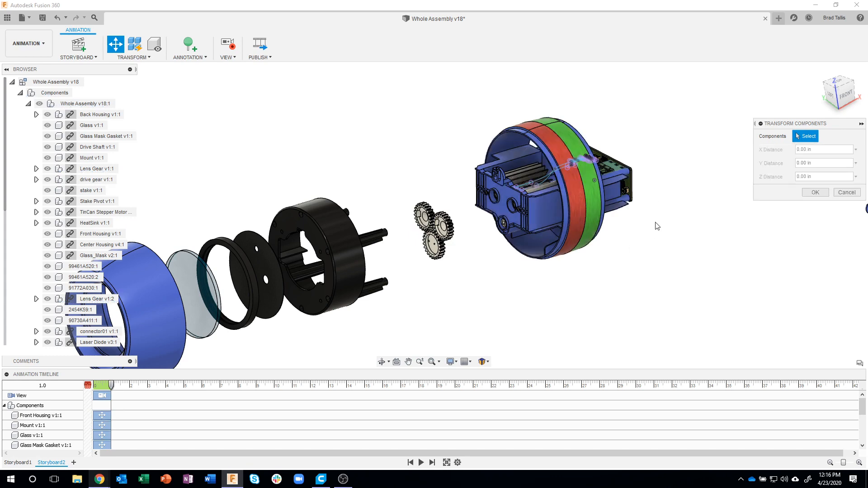
{"action": "middle_click_drag", "start_coordinate": [657, 225], "coordinate": [643, 195], "text": "shift"}
{"action": "scroll", "coordinate": [643, 194], "scroll_direction": "up", "scroll_amount": 8}
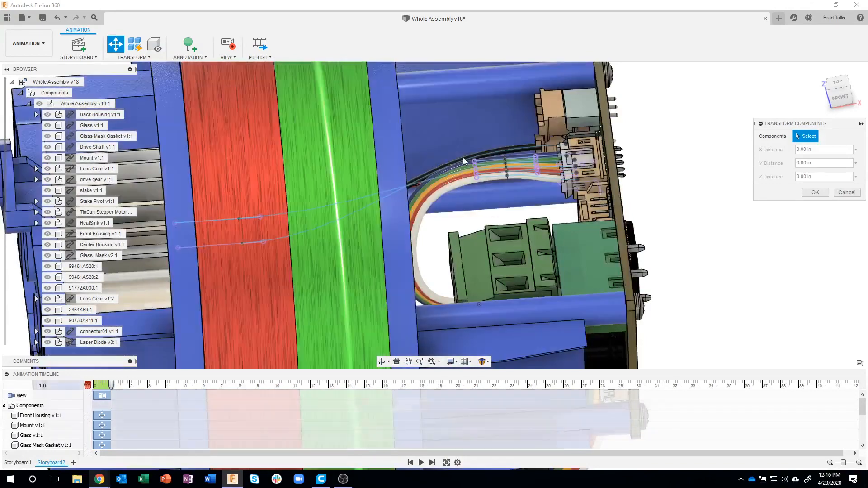
{"action": "left_click", "coordinate": [462, 163]}
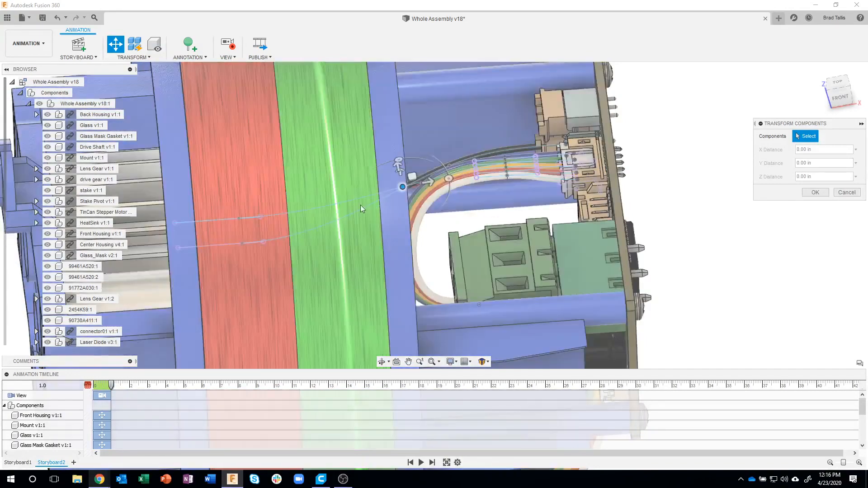
{"action": "scroll", "coordinate": [669, 207], "scroll_direction": "down", "scroll_amount": 10}
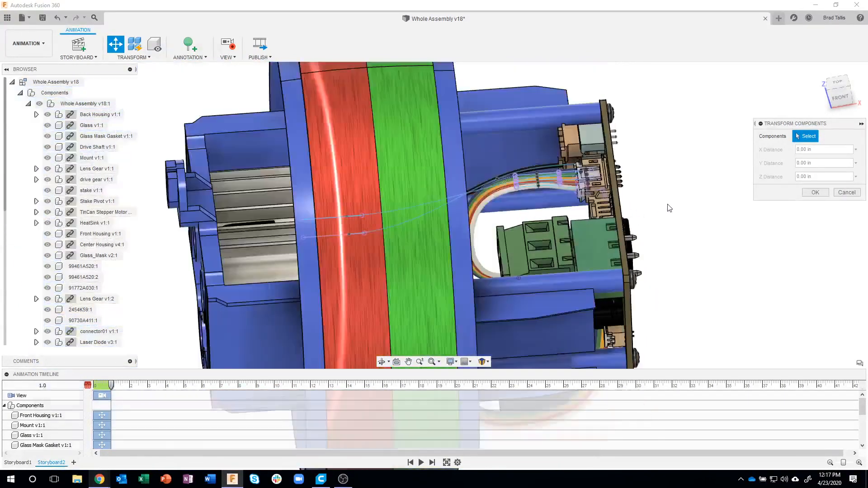
{"action": "scroll", "coordinate": [668, 207], "scroll_direction": "down", "scroll_amount": 2}
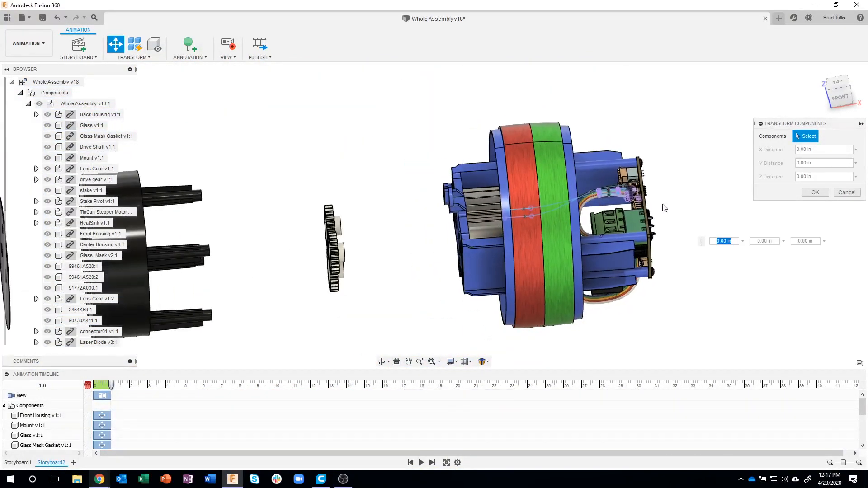
{"action": "middle_click_drag", "start_coordinate": [663, 205], "coordinate": [46, 113], "text": "shift"}
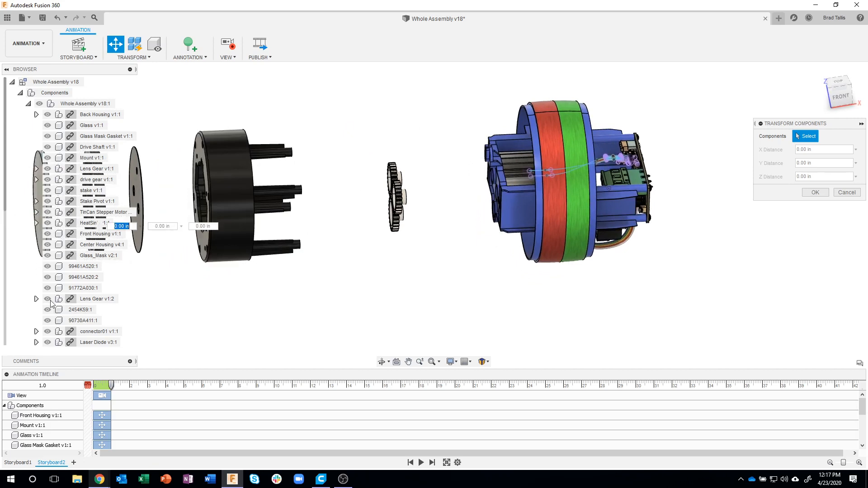
Try moving the star_board_v2 circuit board about -1.92 in along Z, away from the Center Housing, and undo the move.
{"action": "left_click_drag", "start_coordinate": [5, 210], "coordinate": [2, 279]}
{"action": "left_click", "coordinate": [97, 309]}
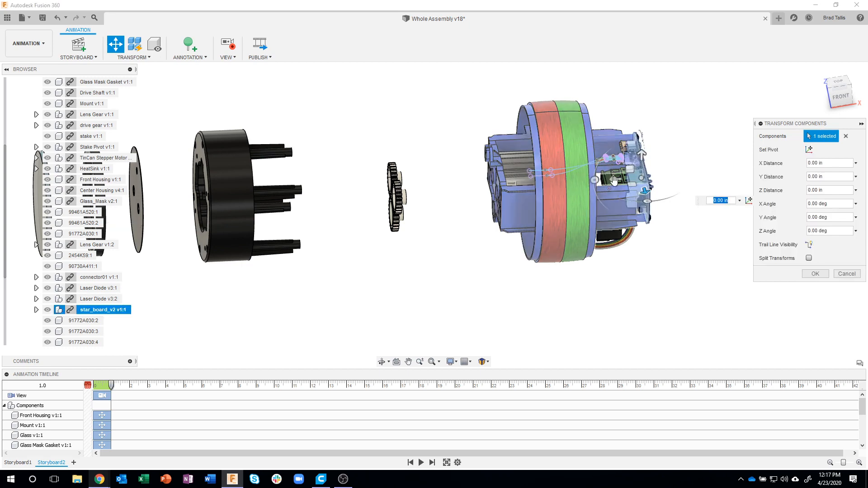
{"action": "left_click_drag", "start_coordinate": [634, 182], "coordinate": [682, 180]}
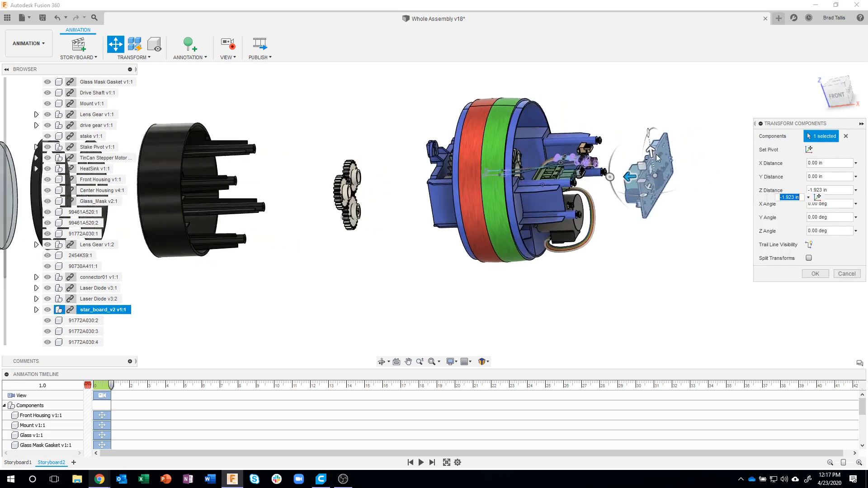
{"action": "scroll", "coordinate": [655, 154], "scroll_direction": "up", "scroll_amount": 3}
{"action": "scroll", "coordinate": [638, 169], "scroll_direction": "up", "scroll_amount": 4}
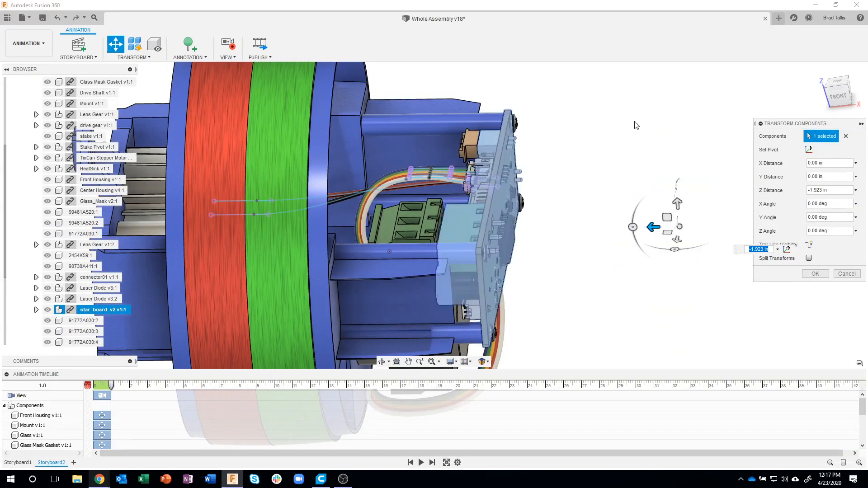
{"action": "middle_click_drag", "start_coordinate": [634, 122], "coordinate": [652, 131], "text": "shift"}
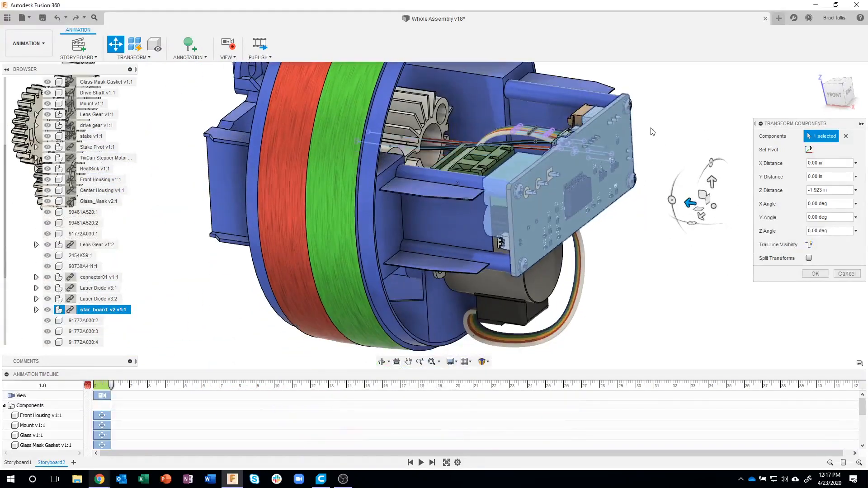
{"action": "left_click", "coordinate": [632, 111]}
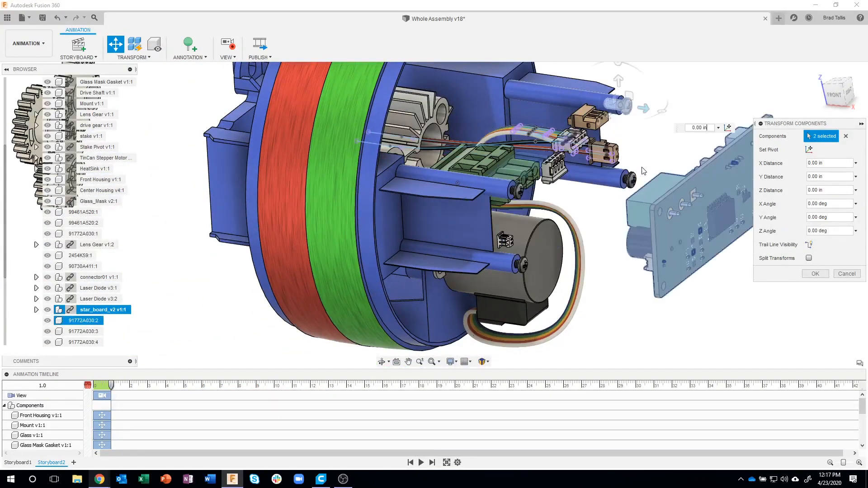
{"action": "key", "text": "Return"}
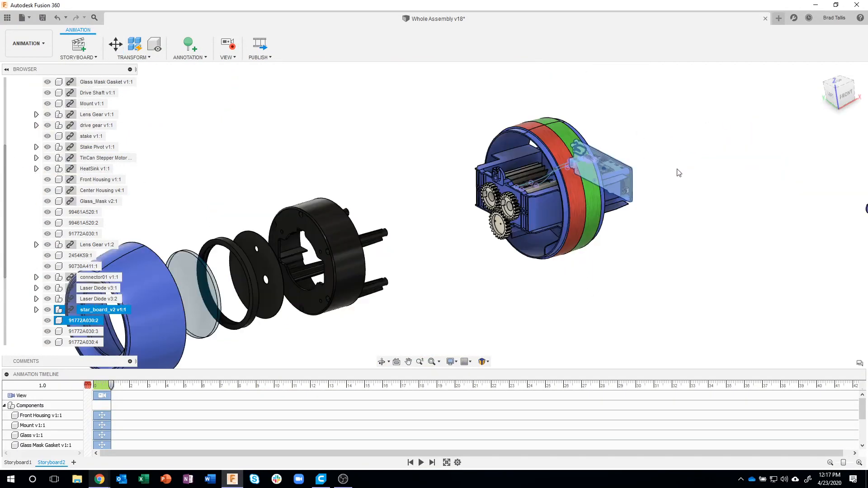
{"action": "left_click", "coordinate": [687, 168]}
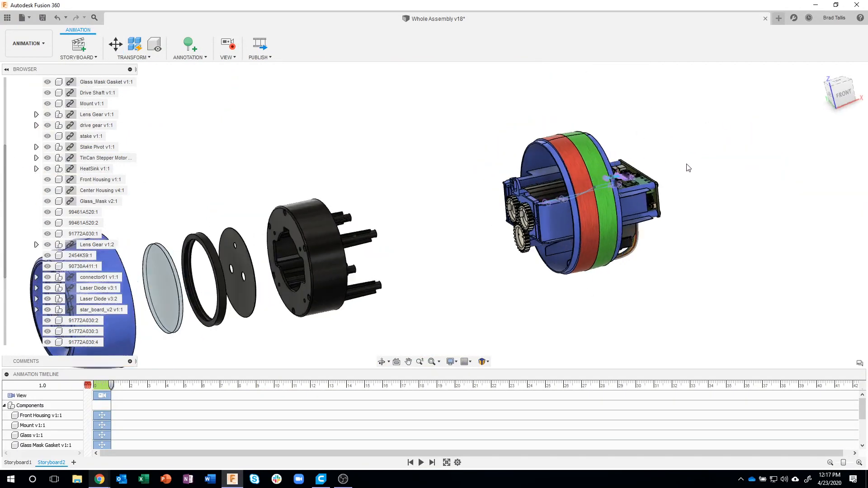
Start transforming components and select the star_board_v2 circuit board together with its four mounting screws, 91772A030:1 to 91772A030:4.
{"action": "left_click", "coordinate": [115, 44]}
{"action": "scroll", "coordinate": [678, 217], "scroll_direction": "up", "scroll_amount": 3}
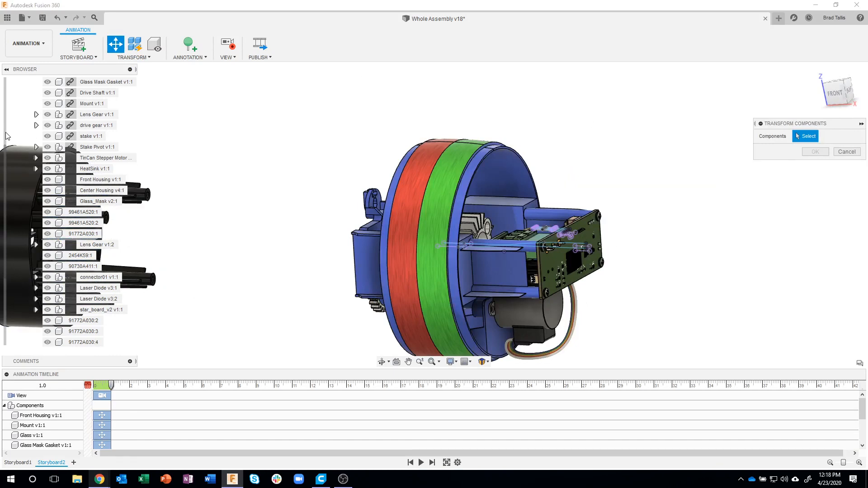
{"action": "scroll", "coordinate": [5, 183], "scroll_direction": "up", "scroll_amount": 2}
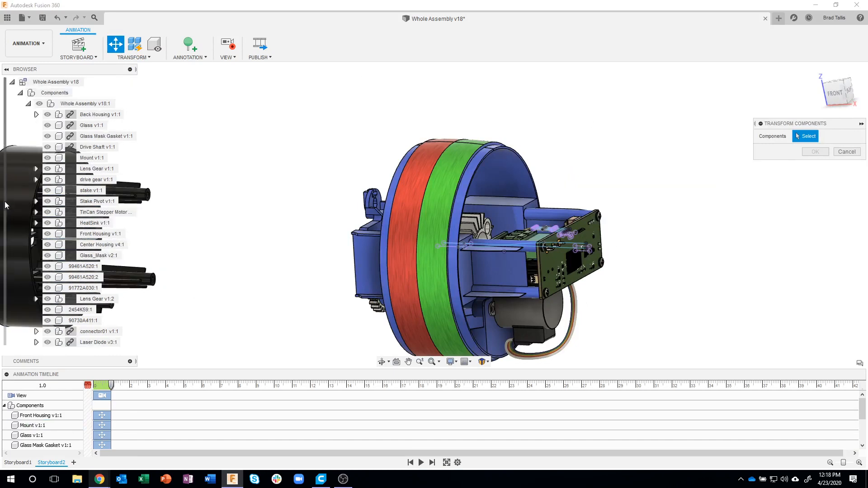
{"action": "scroll", "coordinate": [8, 298], "scroll_direction": "down", "scroll_amount": 4}
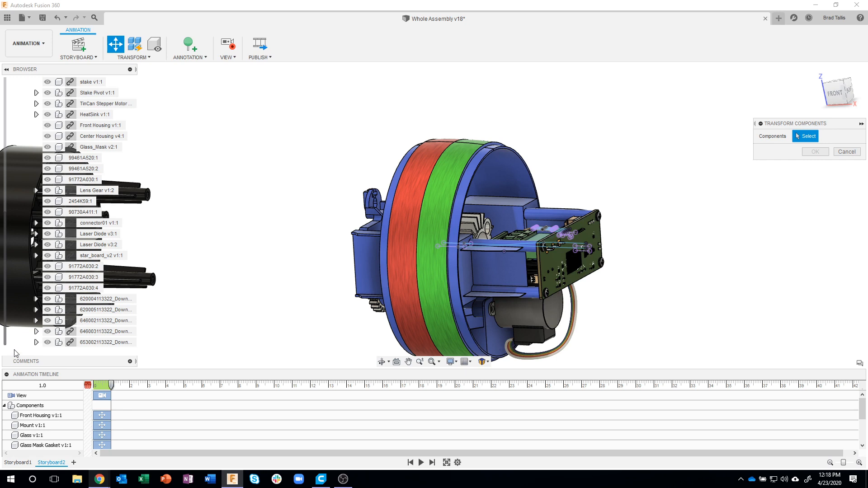
{"action": "left_click", "coordinate": [97, 256]}
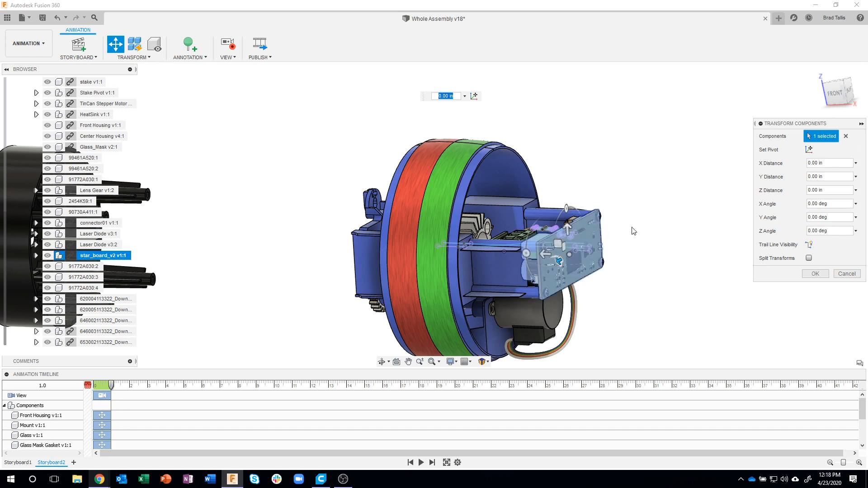
{"action": "scroll", "coordinate": [633, 231], "scroll_direction": "up", "scroll_amount": 5}
{"action": "middle_click_drag", "start_coordinate": [627, 189], "coordinate": [624, 180]}
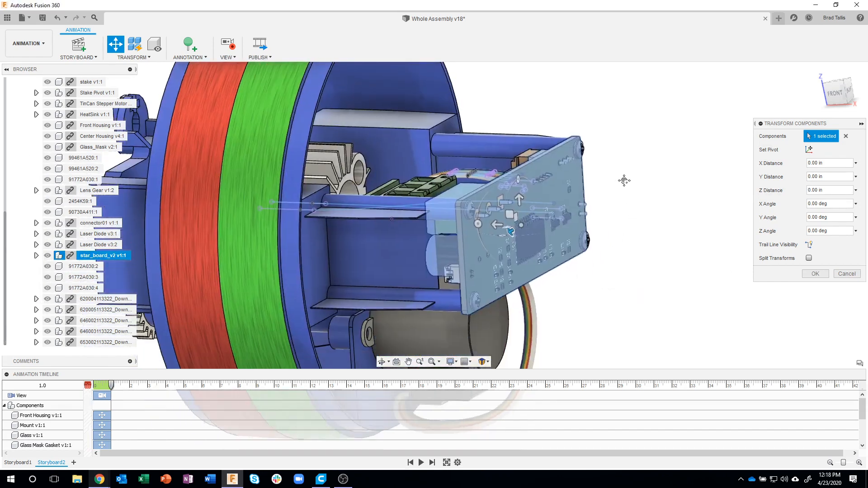
{"action": "scroll", "coordinate": [623, 188], "scroll_direction": "up", "scroll_amount": 2}
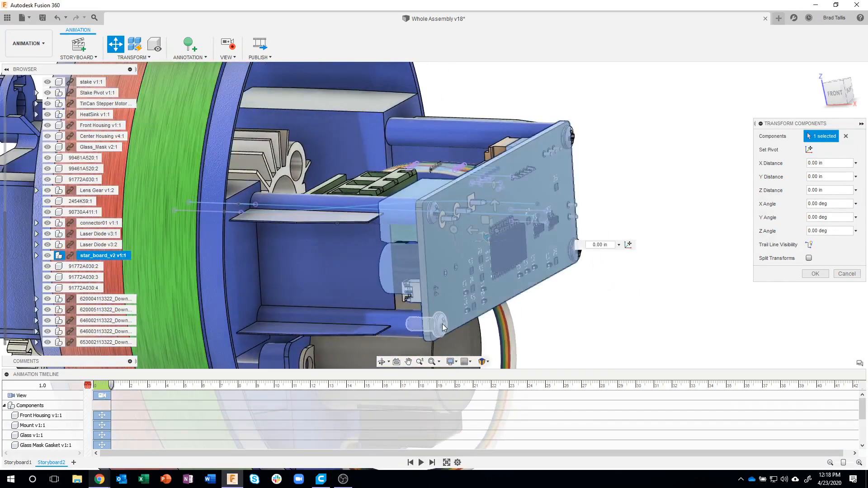
{"action": "left_click", "coordinate": [435, 216]}
{"action": "left_click", "coordinate": [567, 140]}
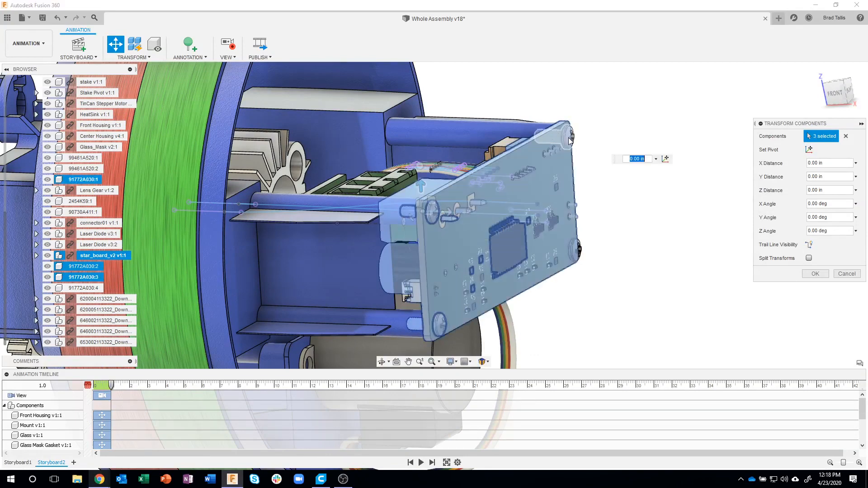
{"action": "left_click", "coordinate": [579, 250]}
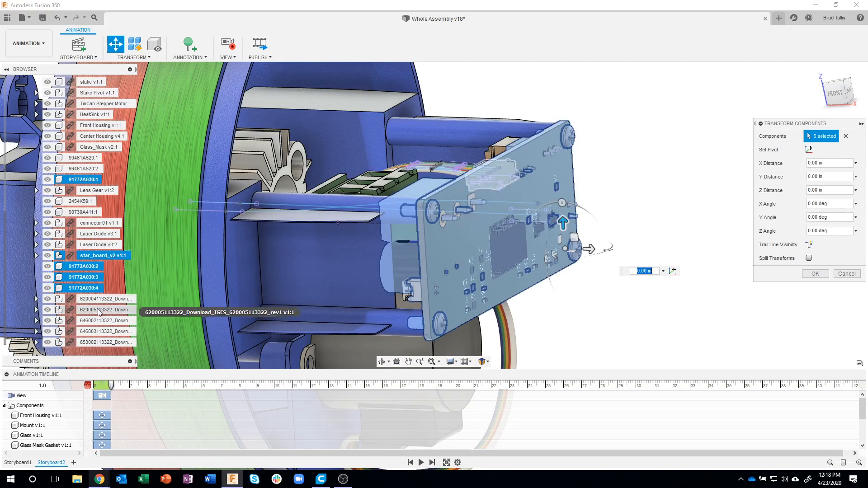
{"action": "left_click", "coordinate": [99, 299], "text": "ctrl"}
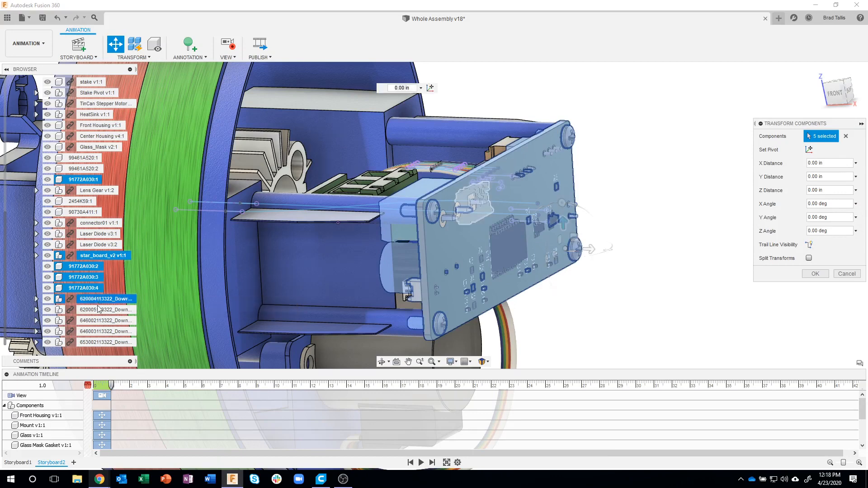
{"action": "left_click", "coordinate": [98, 309], "text": "ctrl"}
{"action": "left_click", "coordinate": [99, 321], "text": "ctrl"}
{"action": "left_click", "coordinate": [98, 331], "text": "ctrl"}
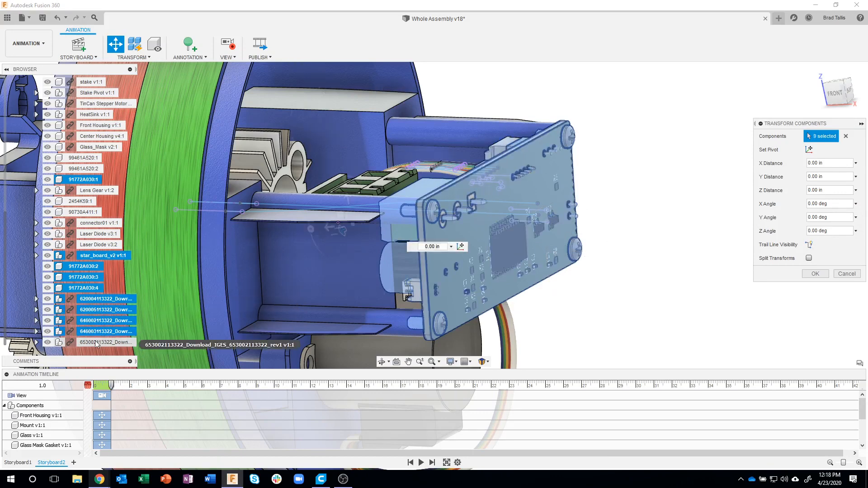
{"action": "left_click", "coordinate": [99, 342], "text": "ctrl"}
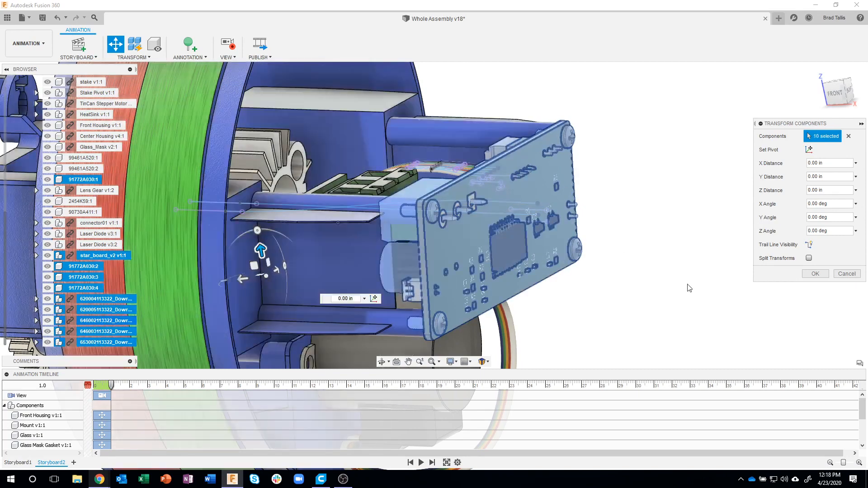
Add the green terminal plug and connector01 to the selection, move the whole board group about -7.32 in along Z, and clear the selection.
{"action": "scroll", "coordinate": [686, 284], "scroll_direction": "down", "scroll_amount": 2}
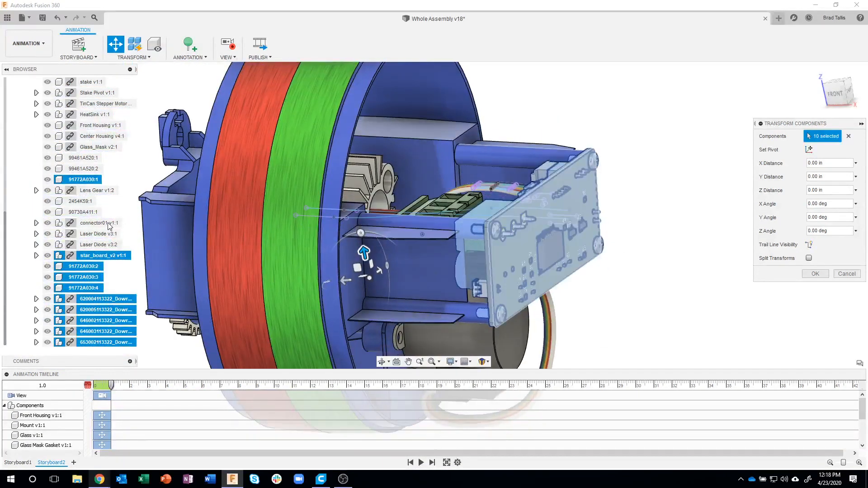
{"action": "middle_click_drag", "start_coordinate": [387, 225], "coordinate": [470, 203], "text": "shift"}
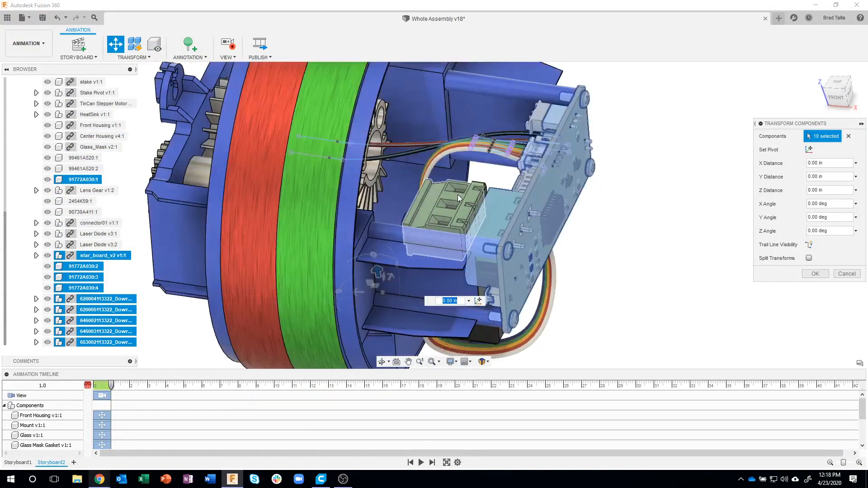
{"action": "left_click", "coordinate": [457, 198]}
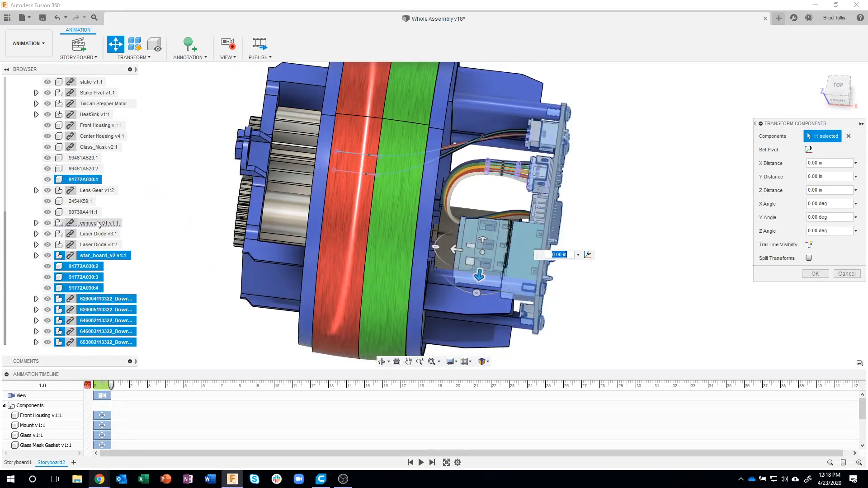
{"action": "left_click", "coordinate": [99, 221]}
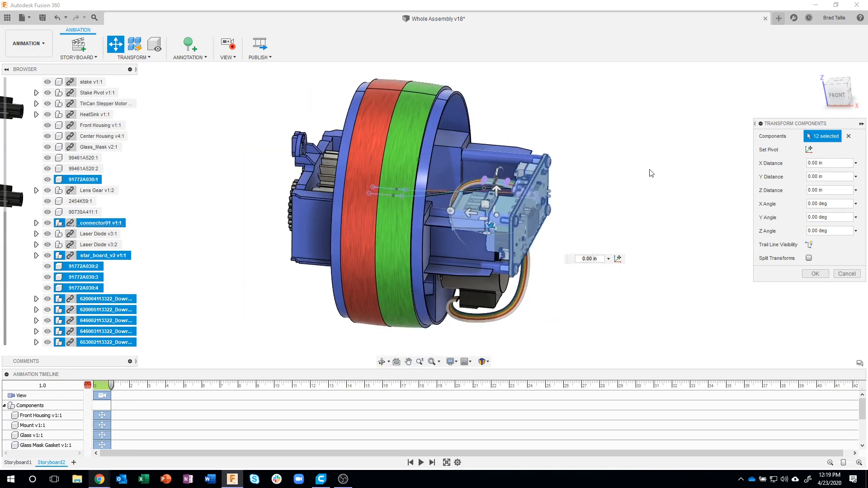
{"action": "scroll", "coordinate": [665, 230], "scroll_direction": "down", "scroll_amount": 5}
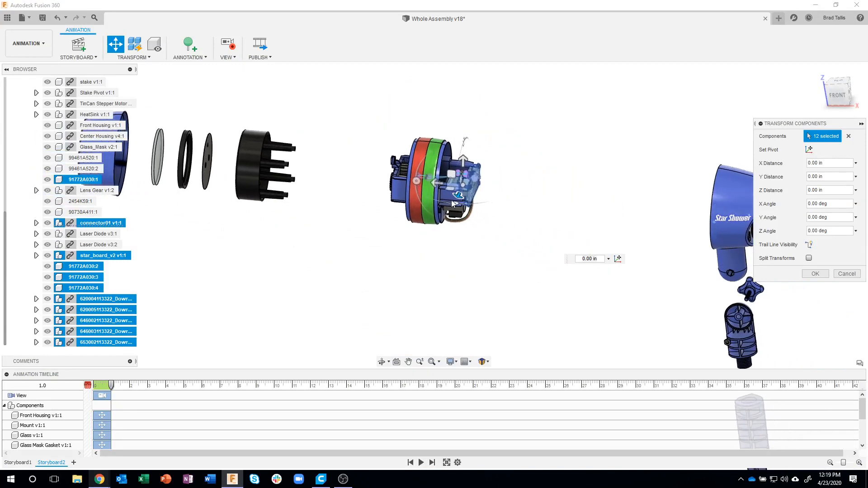
{"action": "left_click_drag", "start_coordinate": [437, 182], "coordinate": [578, 216]}
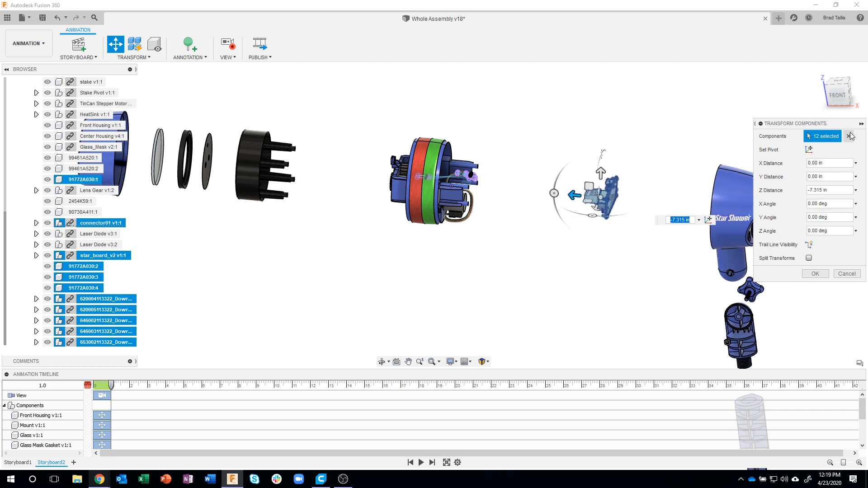
{"action": "left_click", "coordinate": [545, 156]}
Examine the loose wire ends, connector lines and board standoffs at the back of the Center Housing.
{"action": "scroll", "coordinate": [580, 153], "scroll_direction": "up", "scroll_amount": 2}
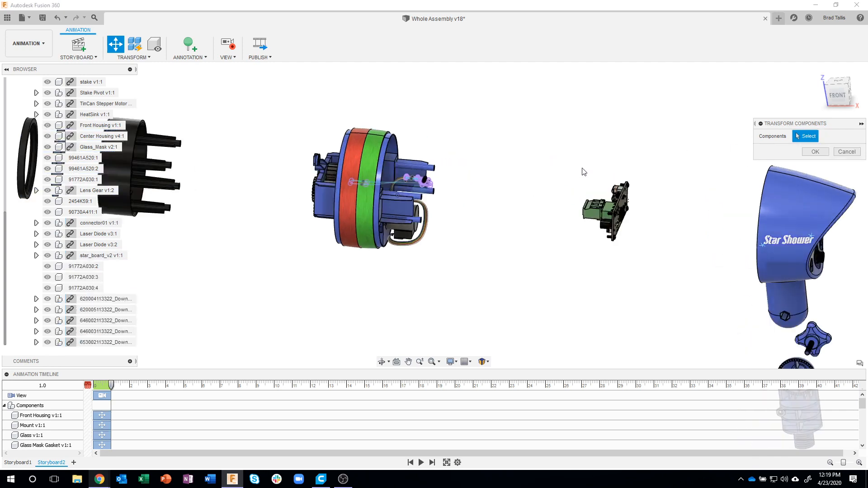
{"action": "scroll", "coordinate": [375, 196], "scroll_direction": "up", "scroll_amount": 5}
{"action": "scroll", "coordinate": [370, 195], "scroll_direction": "up", "scroll_amount": 3}
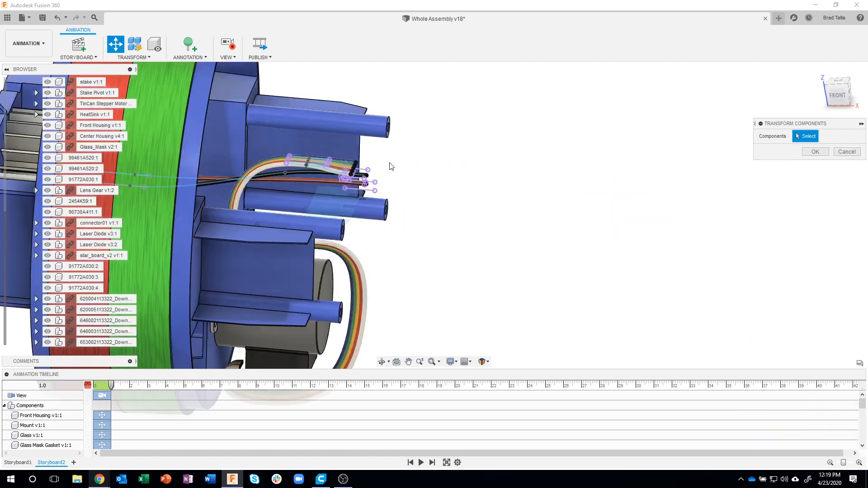
{"action": "left_click", "coordinate": [355, 200]}
{"action": "left_click", "coordinate": [410, 190]}
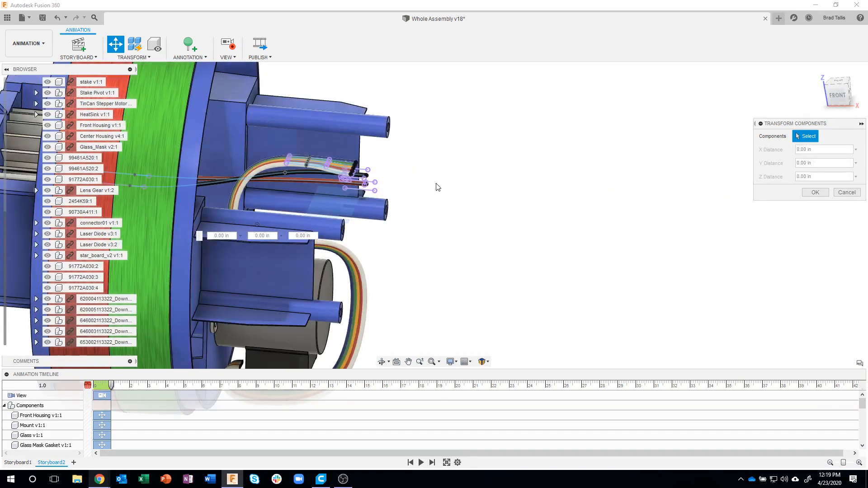
{"action": "mouse_move", "coordinate": [438, 187]}
{"action": "middle_mouse_down", "text": "shift"}
{"action": "mouse_move", "coordinate": [447, 190]}
{"action": "mouse_move", "coordinate": [436, 196]}
{"action": "middle_mouse_up", "text": "shift"}
{"action": "middle_click_drag", "start_coordinate": [370, 195], "coordinate": [377, 200], "text": "shift"}
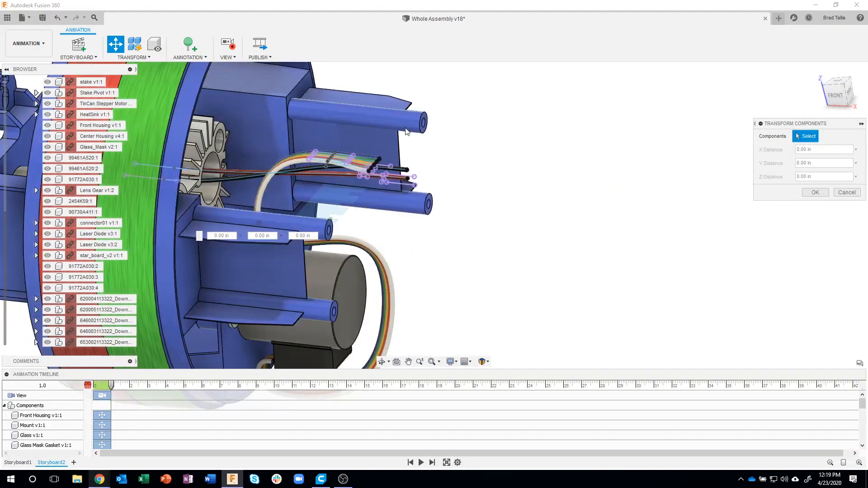
{"action": "scroll", "coordinate": [520, 248], "scroll_direction": "down", "scroll_amount": 4}
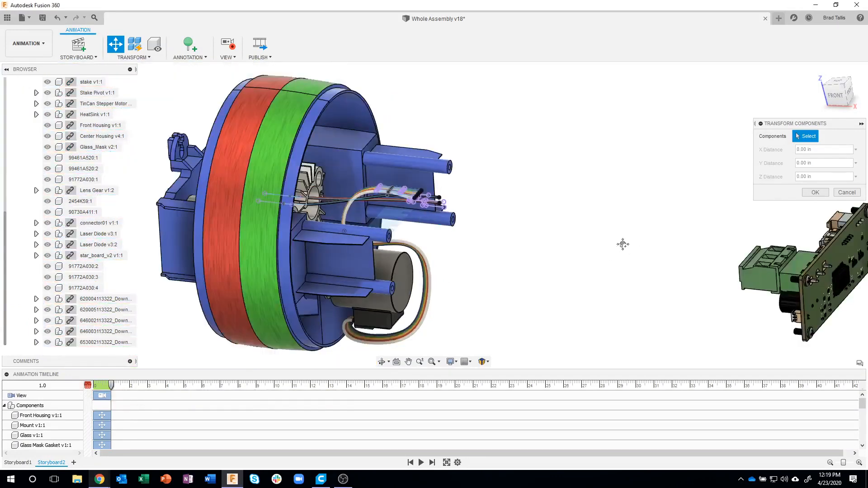
Move the four 91772A030 screws together about 1.88 in along Z, out of the circuit board toward the Back Housing, and clear the selection.
{"action": "middle_click_drag", "start_coordinate": [622, 244], "coordinate": [484, 215]}
{"action": "scroll", "coordinate": [713, 254], "scroll_direction": "up", "scroll_amount": 2}
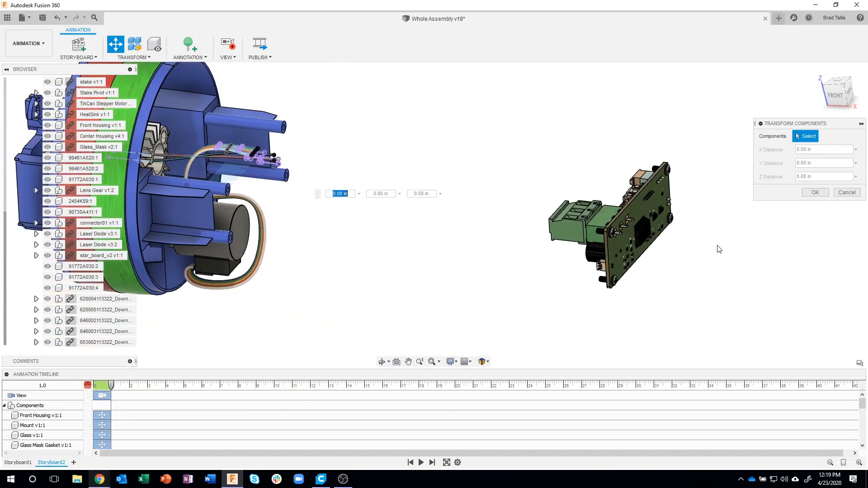
{"action": "scroll", "coordinate": [719, 249], "scroll_direction": "up", "scroll_amount": 3}
{"action": "left_click", "coordinate": [651, 144]}
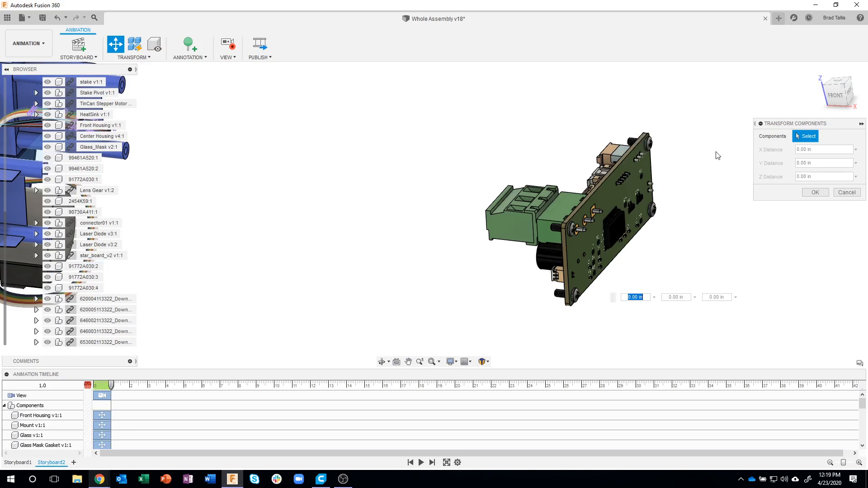
{"action": "left_click", "coordinate": [655, 148]}
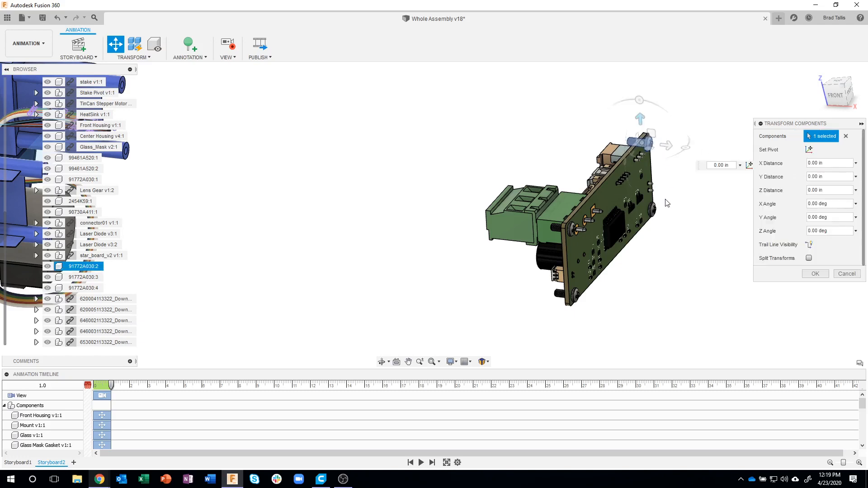
{"action": "left_click", "coordinate": [654, 214]}
{"action": "left_click", "coordinate": [571, 231]}
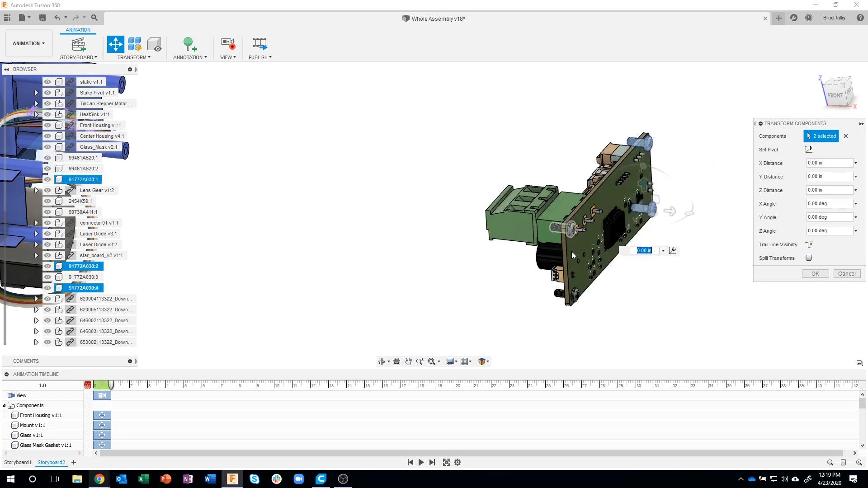
{"action": "left_click", "coordinate": [574, 294]}
{"action": "scroll", "coordinate": [468, 293], "scroll_direction": "down", "scroll_amount": 5}
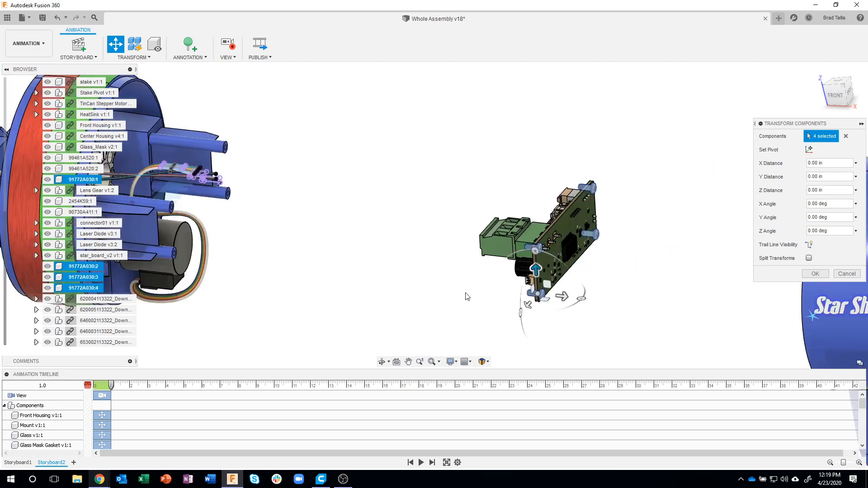
{"action": "scroll", "coordinate": [196, 272], "scroll_direction": "down", "scroll_amount": 2}
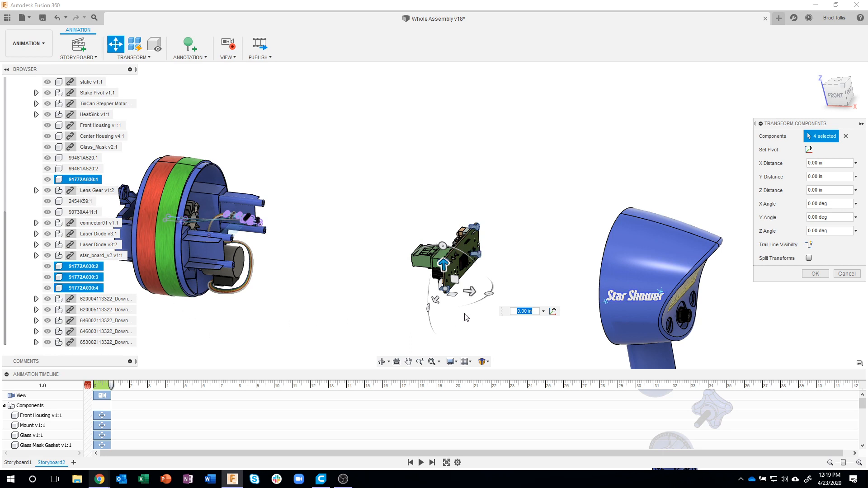
{"action": "left_click_drag", "start_coordinate": [468, 293], "coordinate": [519, 320]}
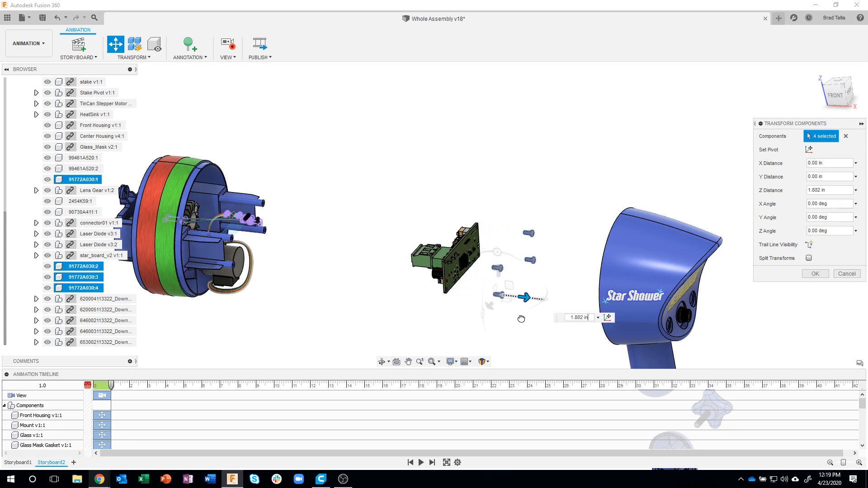
{"action": "middle_click_drag", "start_coordinate": [521, 319], "coordinate": [692, 258], "text": "shift"}
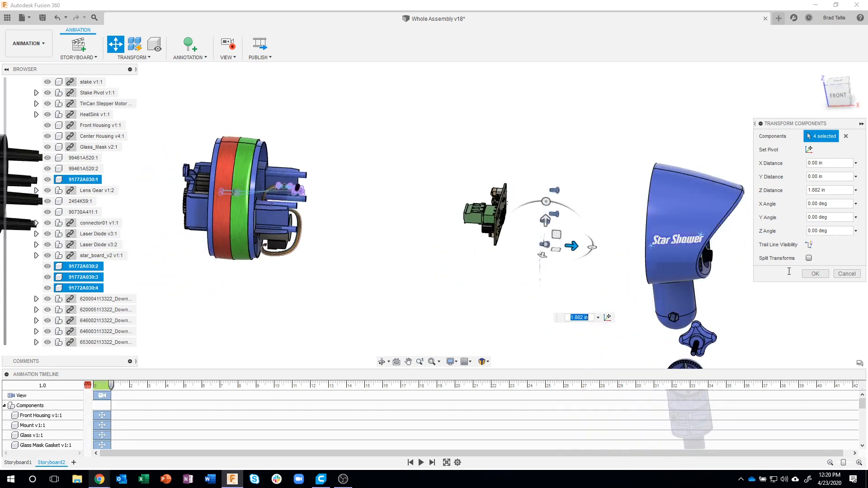
{"action": "middle_click_drag", "start_coordinate": [789, 272], "coordinate": [810, 278], "text": "shift"}
{"action": "left_click", "coordinate": [850, 137]}
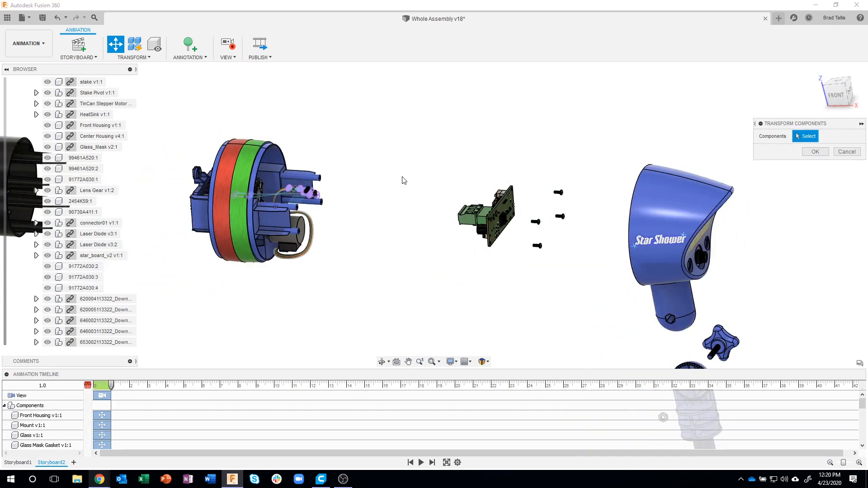
Move the heat sink and both Laser Diode v3 components together about -6.71 in along Y, out of the Center Housing, and clear the selection.
{"action": "middle_click_drag", "start_coordinate": [401, 180], "coordinate": [249, 172], "text": "shift"}
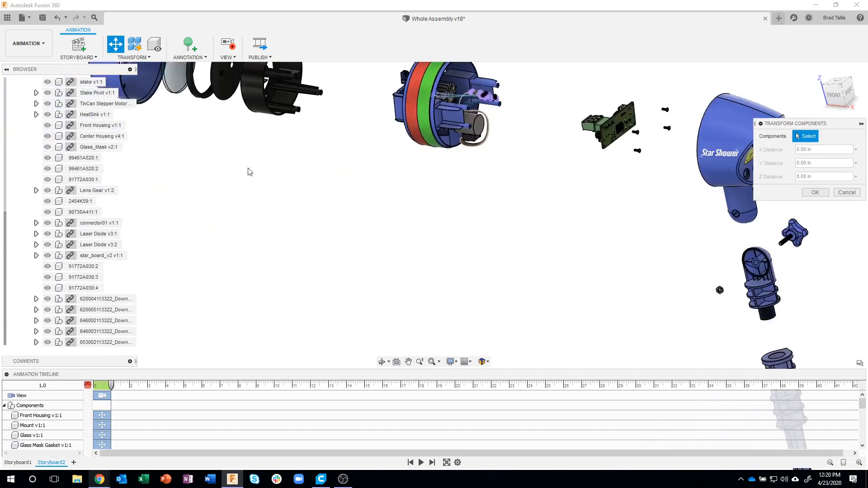
{"action": "left_click", "coordinate": [104, 245]}
{"action": "left_click", "coordinate": [101, 235], "text": "ctrl"}
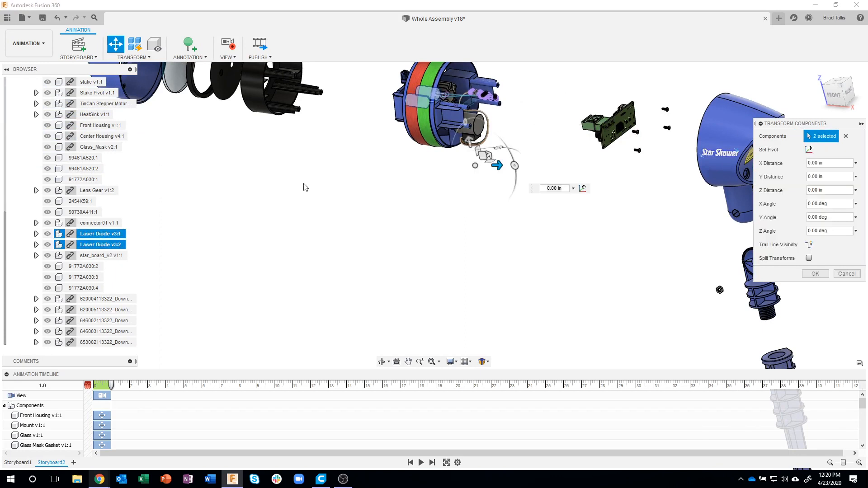
{"action": "left_click", "coordinate": [448, 90]}
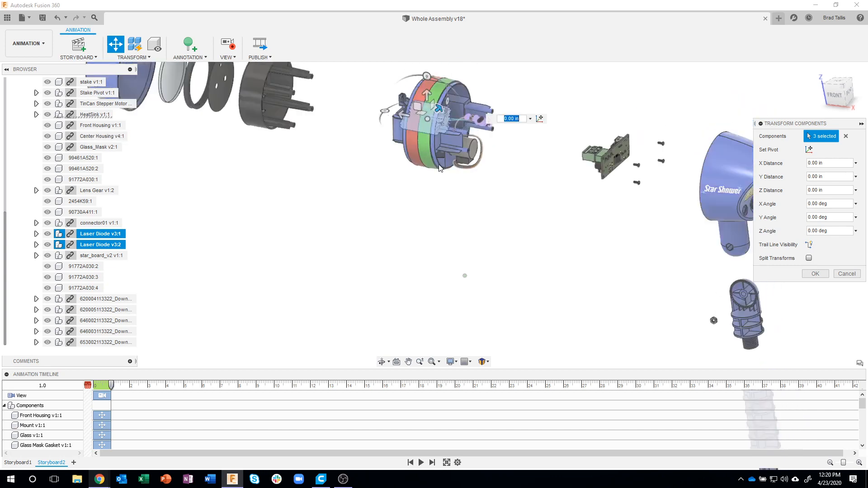
{"action": "left_click_drag", "start_coordinate": [421, 137], "coordinate": [501, 216]}
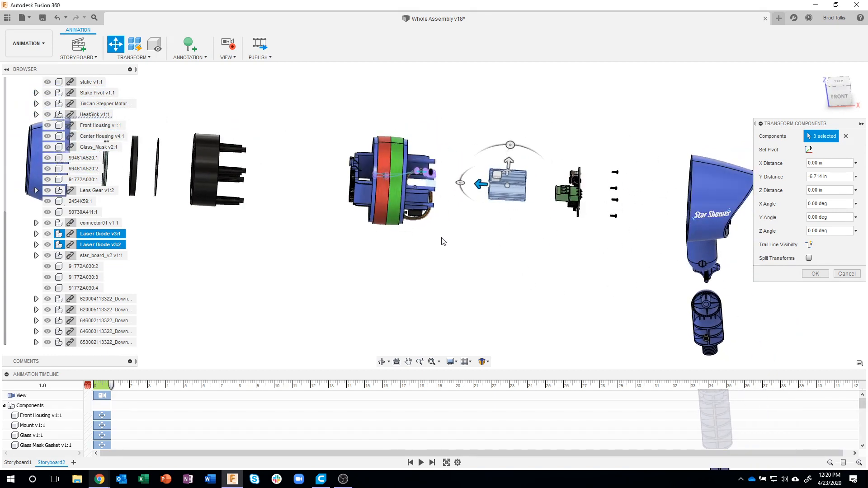
{"action": "left_click", "coordinate": [845, 136]}
Set the pivot of the two laser diodes on the heat sink and move them about -1.87 in along Y toward the Center Housing.
{"action": "left_click", "coordinate": [75, 223]}
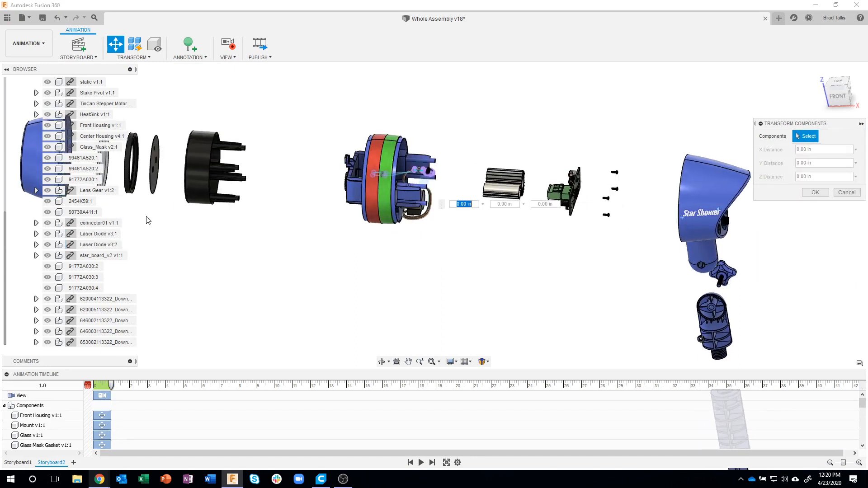
{"action": "left_click", "coordinate": [94, 234]}
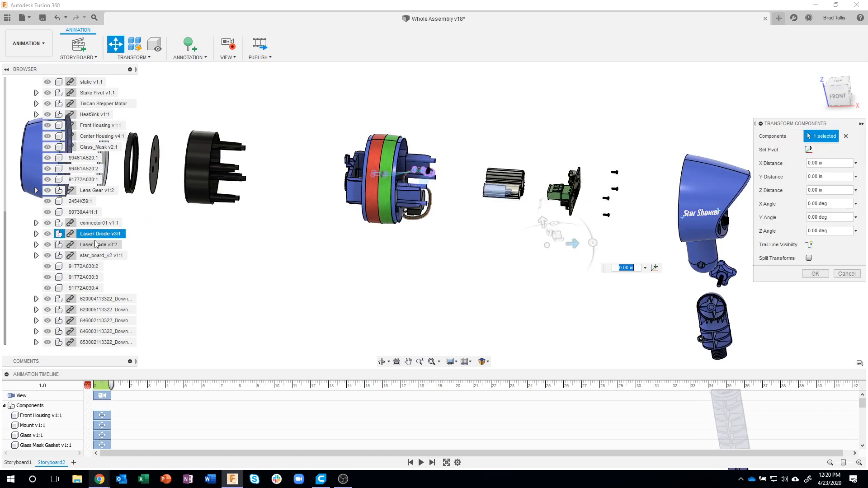
{"action": "left_click", "coordinate": [96, 244], "text": "ctrl"}
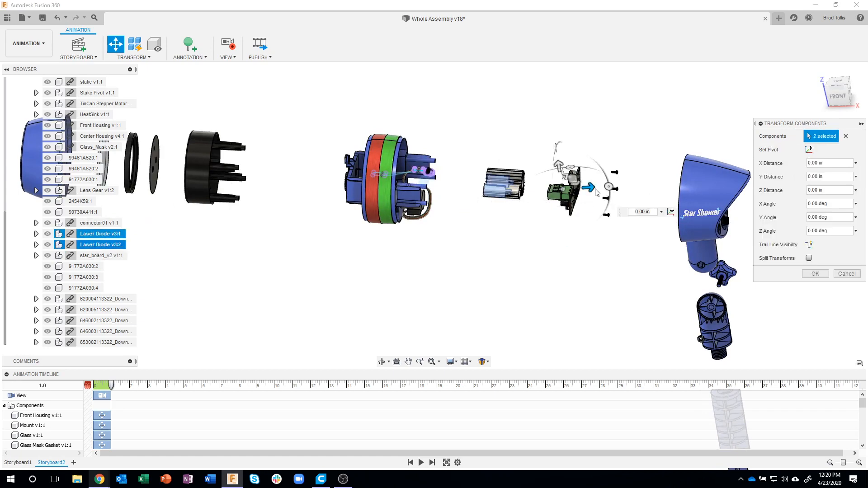
{"action": "middle_click_drag", "start_coordinate": [624, 155], "coordinate": [608, 228], "text": "shift"}
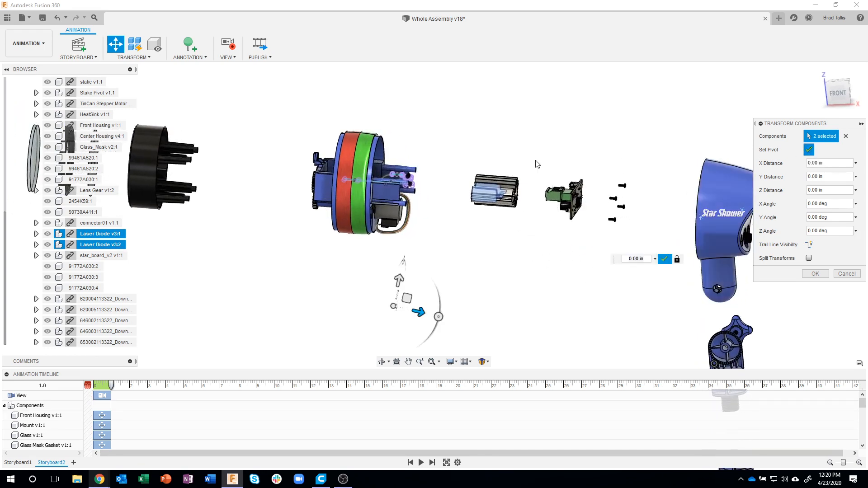
{"action": "left_click", "coordinate": [495, 183]}
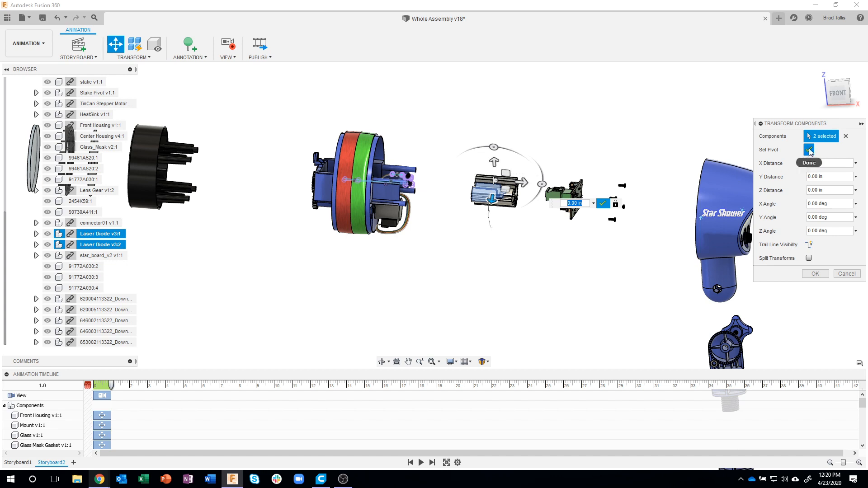
{"action": "left_click", "coordinate": [808, 150]}
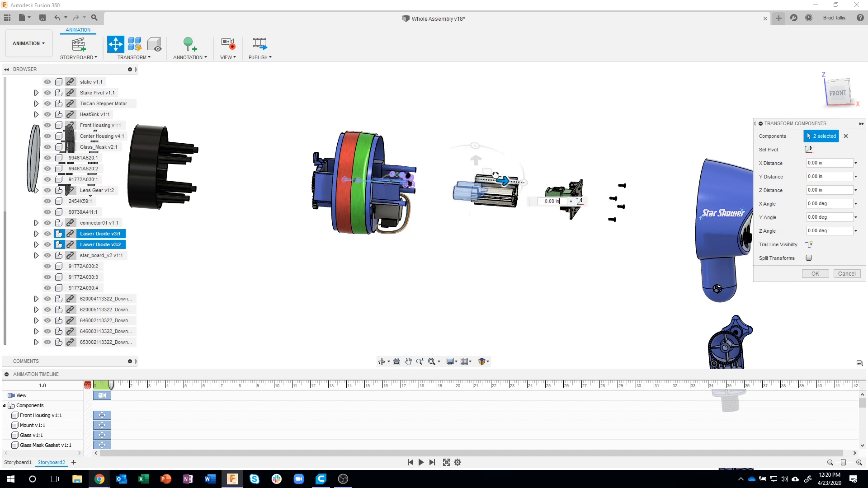
{"action": "left_click_drag", "start_coordinate": [495, 175], "coordinate": [480, 172]}
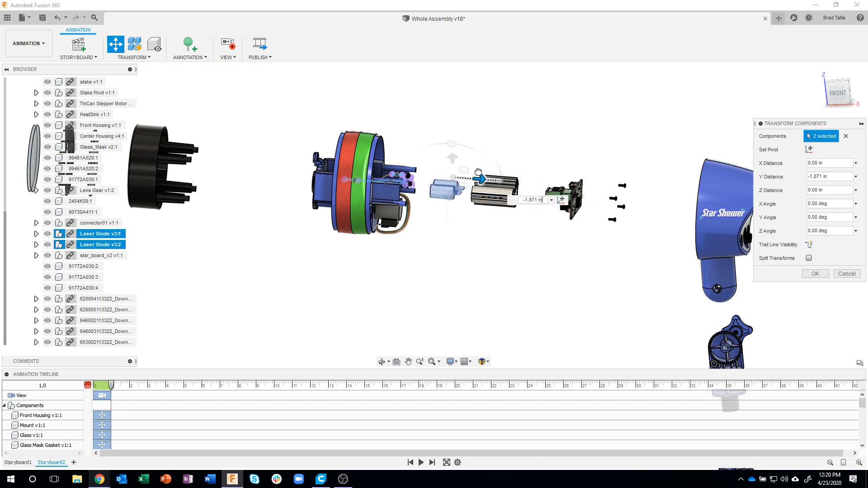
{"action": "left_click", "coordinate": [815, 274]}
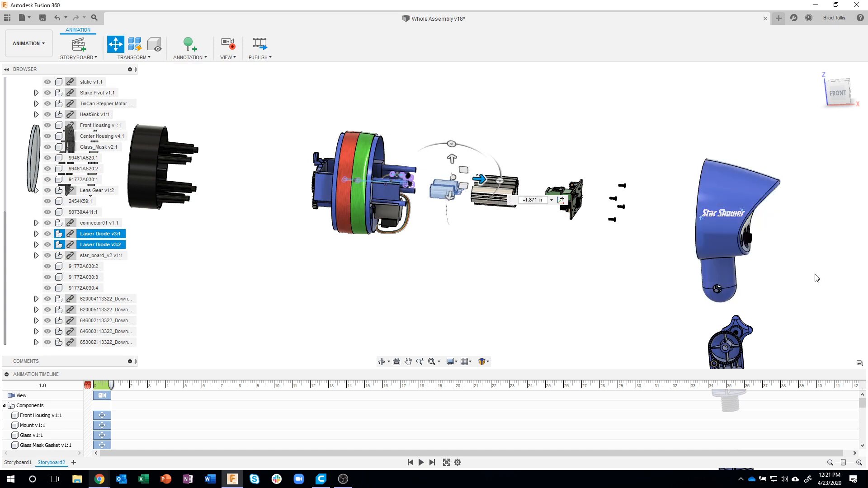
{"action": "middle_click_drag", "start_coordinate": [439, 188], "coordinate": [538, 216], "text": "shift"}
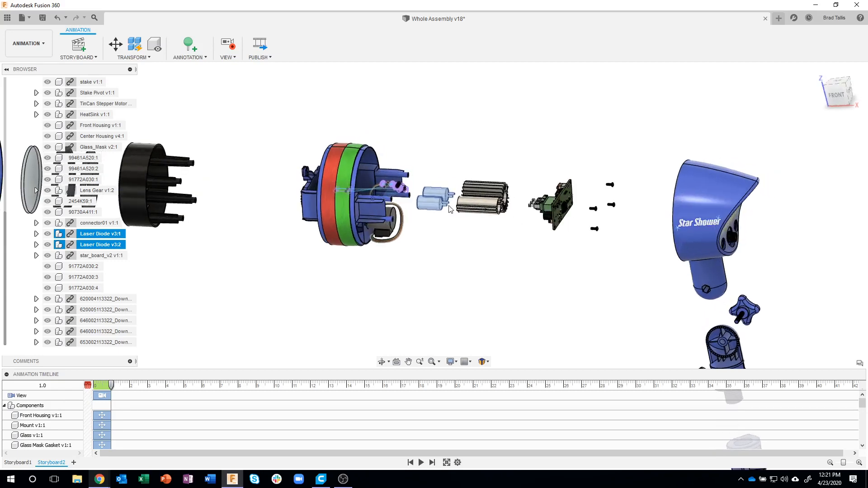
{"action": "middle_click_drag", "start_coordinate": [424, 256], "coordinate": [450, 267], "text": "shift"}
{"action": "left_click", "coordinate": [450, 263]}
Move the TinCan stepper motor and Drive Shaft together about -4.88 in and a further -1.78 in along Z, placing them below the heat sink.
{"action": "scroll", "coordinate": [440, 257], "scroll_direction": "down", "scroll_amount": 2}
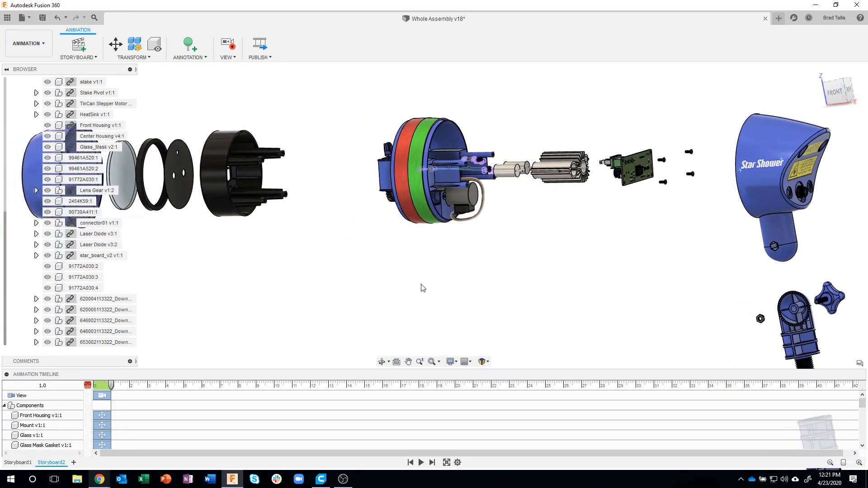
{"action": "left_click", "coordinate": [116, 44]}
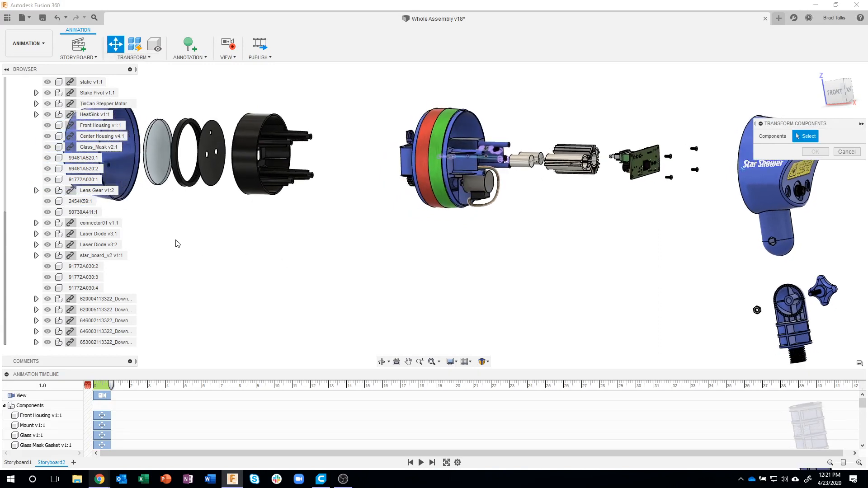
{"action": "left_click", "coordinate": [102, 104]}
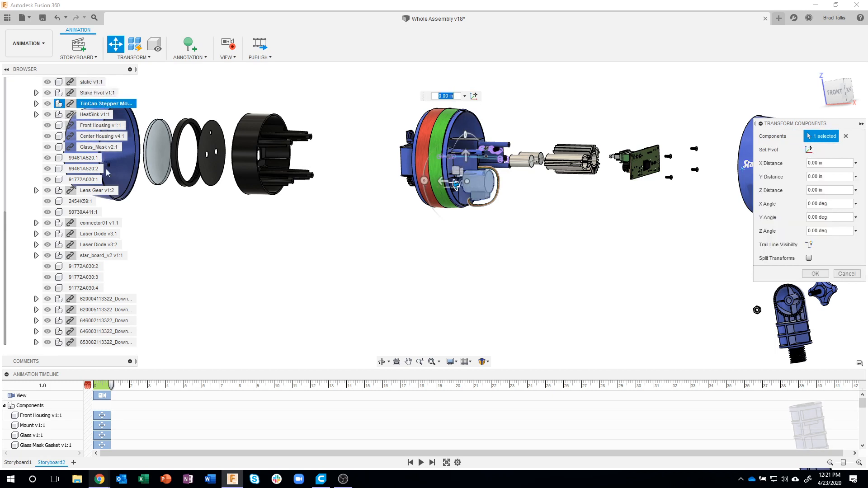
{"action": "scroll", "coordinate": [201, 288], "scroll_direction": "down", "scroll_amount": 1}
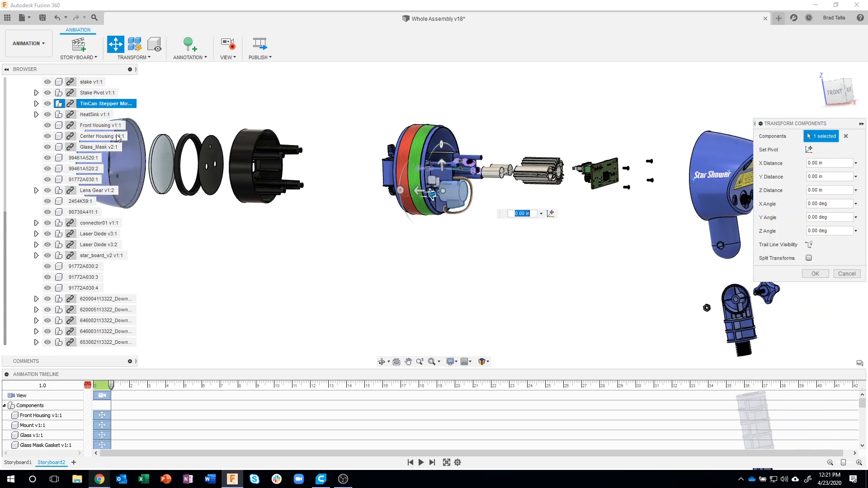
{"action": "left_click_drag", "start_coordinate": [7, 220], "coordinate": [9, 91]}
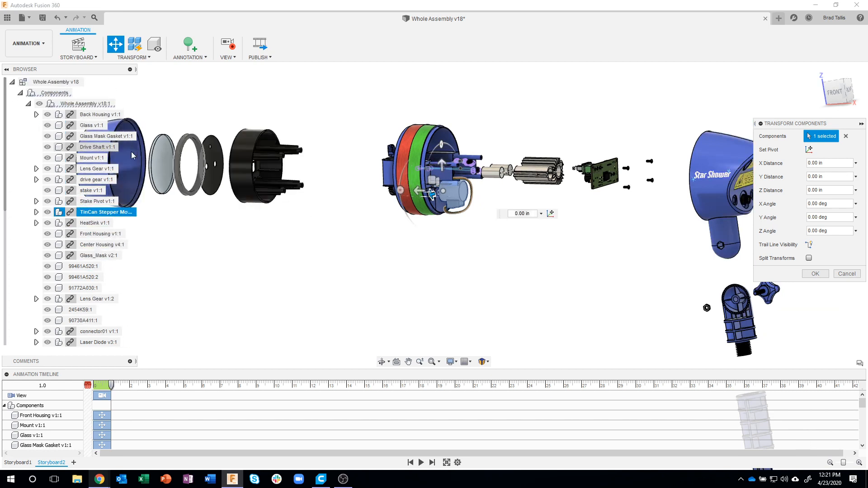
{"action": "left_click", "coordinate": [99, 147]}
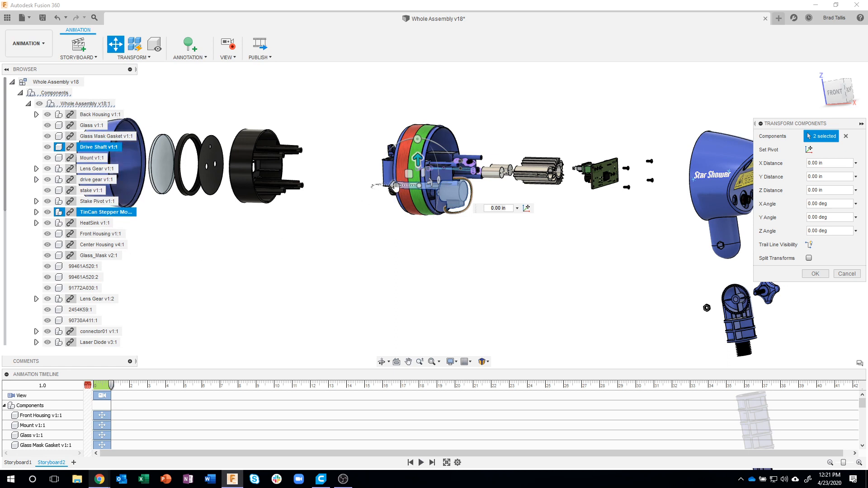
{"action": "left_click_drag", "start_coordinate": [395, 185], "coordinate": [491, 216]}
{"action": "middle_click_drag", "start_coordinate": [550, 215], "coordinate": [585, 208], "text": "shift"}
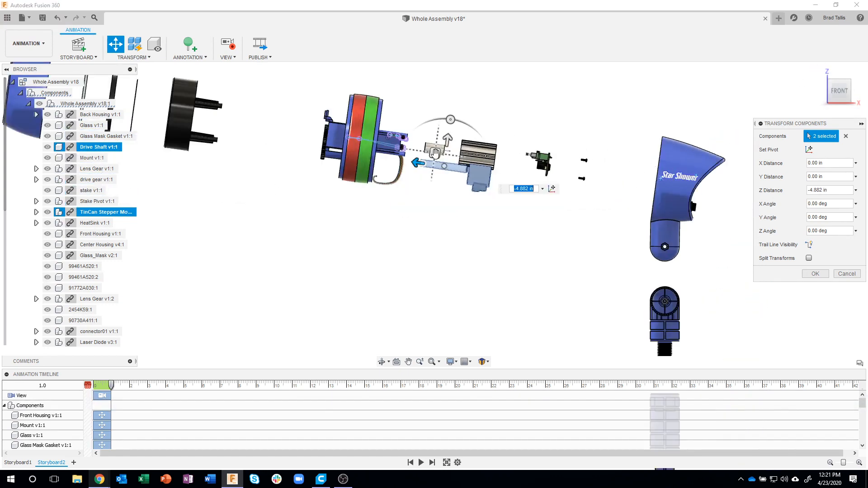
{"action": "left_click_drag", "start_coordinate": [448, 140], "coordinate": [534, 188]}
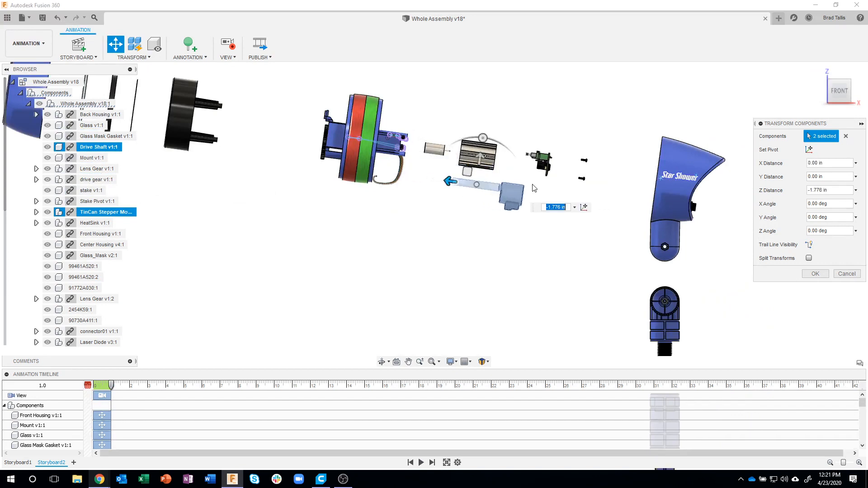
{"action": "left_click", "coordinate": [847, 136]}
Move the Drive Shaft alone about 1.23 in along Z, away from the stepper motor, and apply the transform.
{"action": "left_click", "coordinate": [457, 183]}
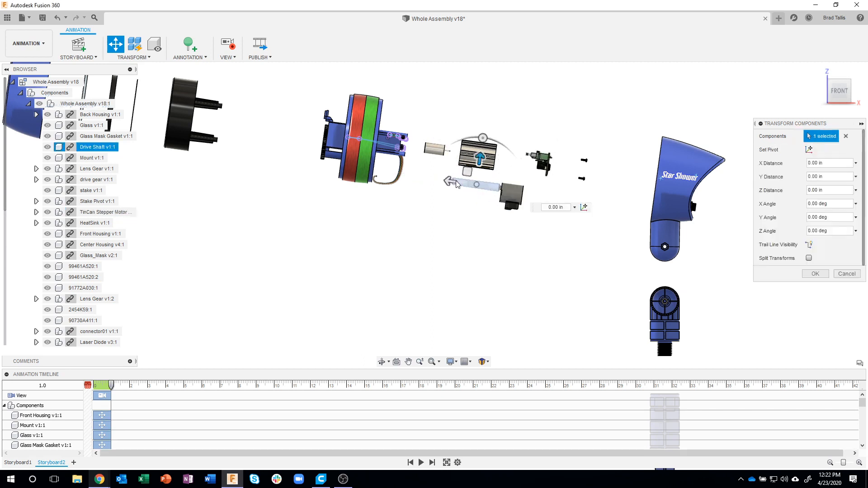
{"action": "left_click_drag", "start_coordinate": [446, 180], "coordinate": [423, 177]}
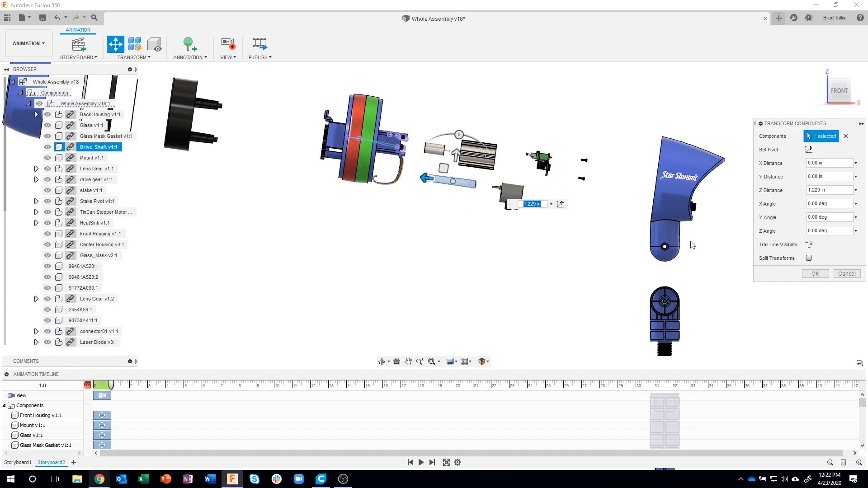
{"action": "left_click", "coordinate": [804, 272]}
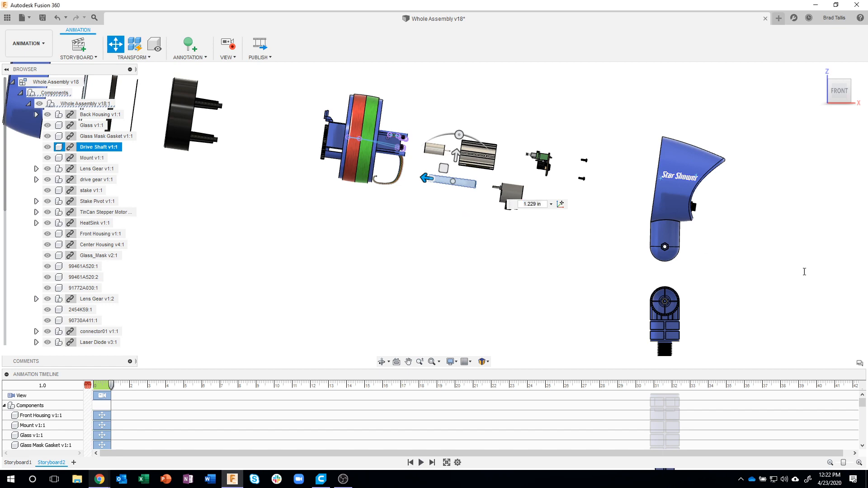
{"action": "left_click", "coordinate": [453, 221]}
Move the drive gear and both lens gears together about 2.13 in along Y, out of the front of the Center Housing.
{"action": "middle_click_drag", "start_coordinate": [415, 223], "coordinate": [315, 127], "text": "shift"}
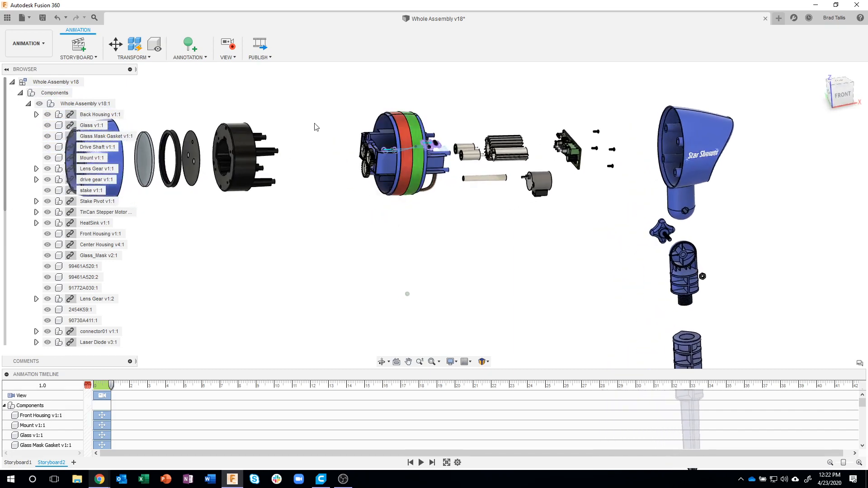
{"action": "left_click", "coordinate": [115, 43]}
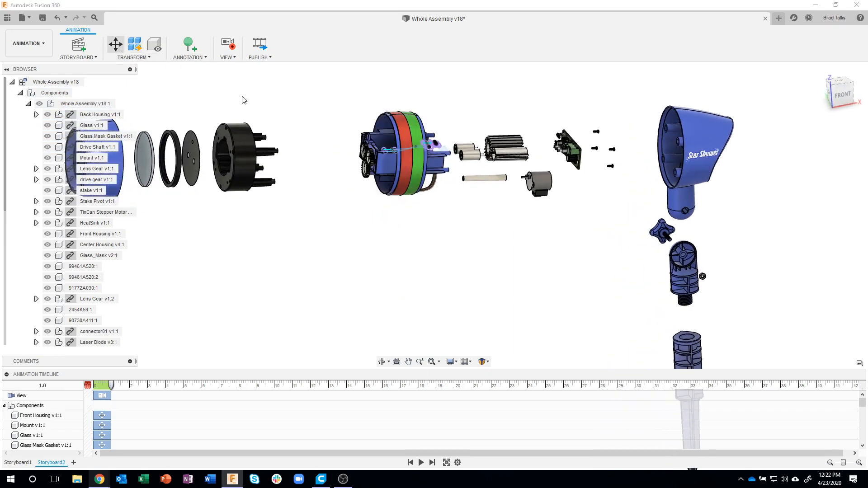
{"action": "scroll", "coordinate": [348, 150], "scroll_direction": "up", "scroll_amount": 2}
{"action": "scroll", "coordinate": [348, 150], "scroll_direction": "up", "scroll_amount": 2}
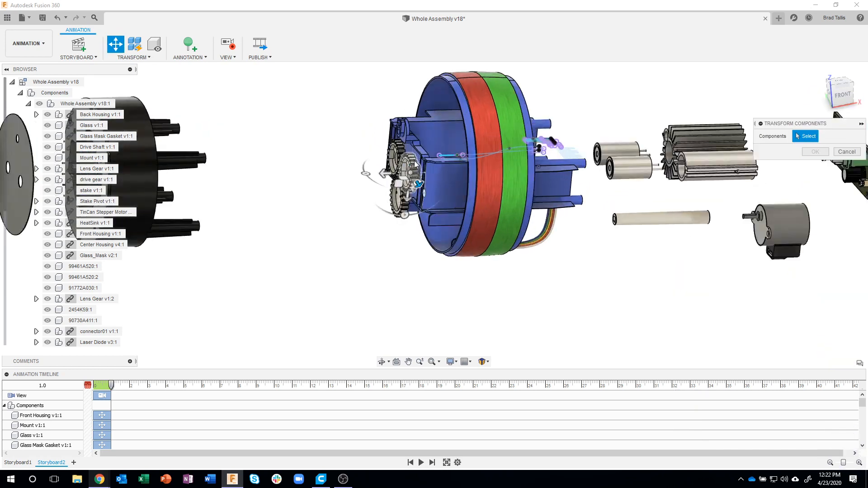
{"action": "left_click", "coordinate": [394, 151]}
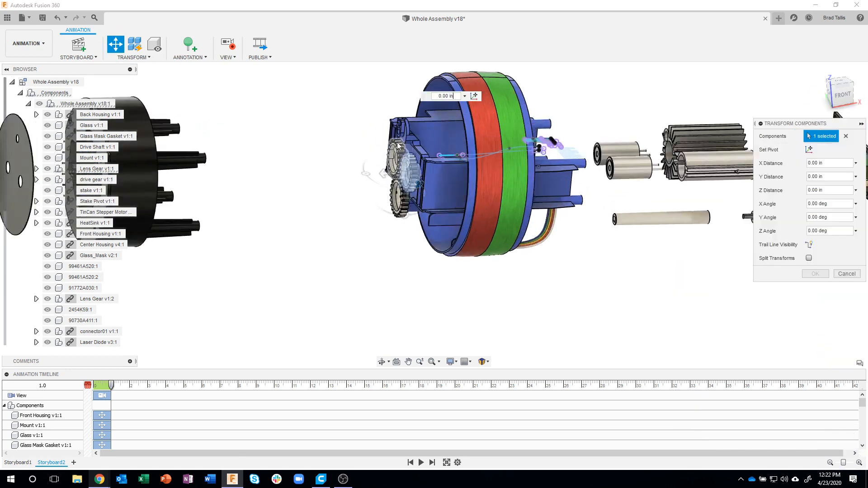
{"action": "left_click", "coordinate": [399, 204]}
{"action": "left_click", "coordinate": [399, 203]}
{"action": "left_click_drag", "start_coordinate": [374, 198], "coordinate": [289, 202]}
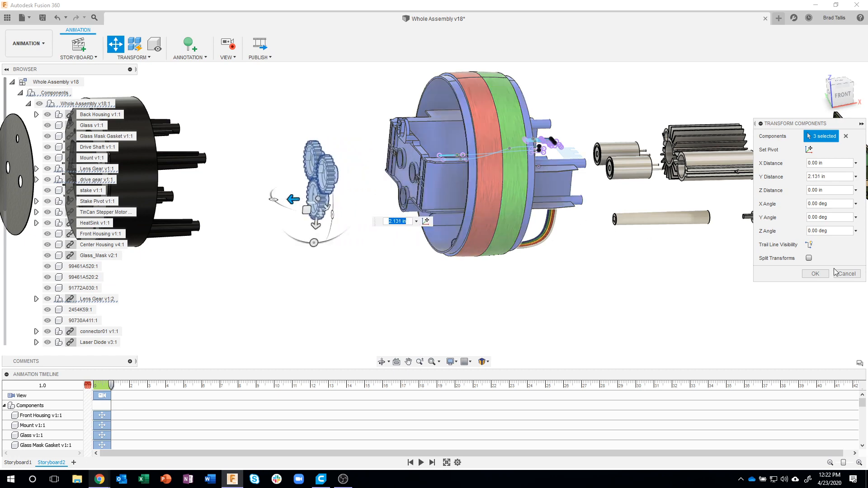
{"action": "left_click", "coordinate": [819, 276]}
Examine the separated parts and remaining wires around the Center Housing, and the component list of Whole Assembly v18:1.
{"action": "middle_click_drag", "start_coordinate": [445, 83], "coordinate": [476, 107], "text": "shift"}
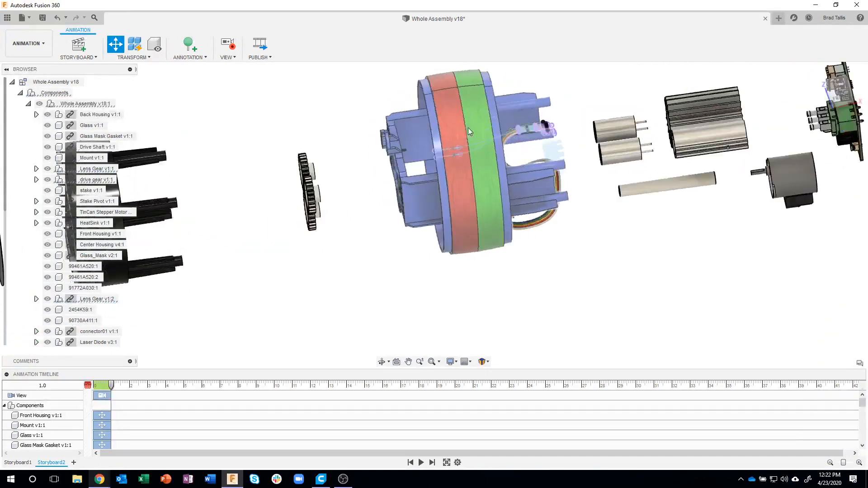
{"action": "left_click", "coordinate": [495, 164]}
{"action": "middle_click_drag", "start_coordinate": [495, 164], "coordinate": [404, 282], "text": "shift"}
{"action": "scroll", "coordinate": [397, 282], "scroll_direction": "down", "scroll_amount": 2}
{"action": "left_click", "coordinate": [297, 271]}
{"action": "scroll", "coordinate": [312, 281], "scroll_direction": "down", "scroll_amount": 2}
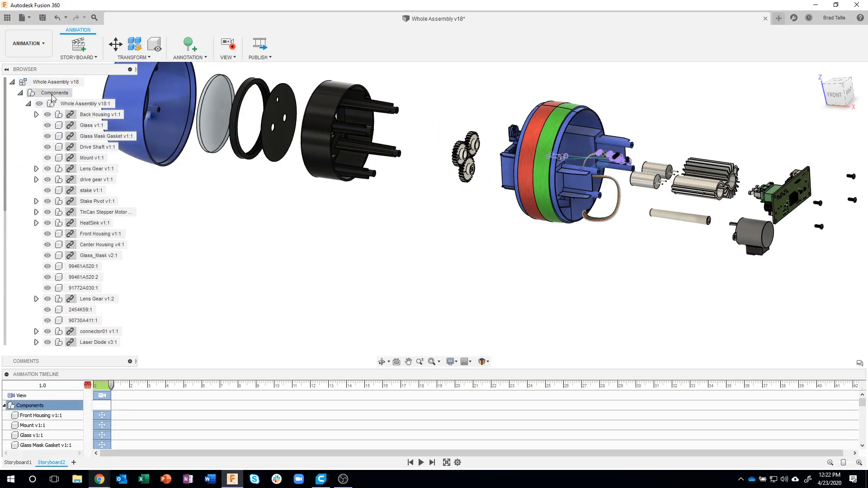
{"action": "left_click", "coordinate": [20, 93]}
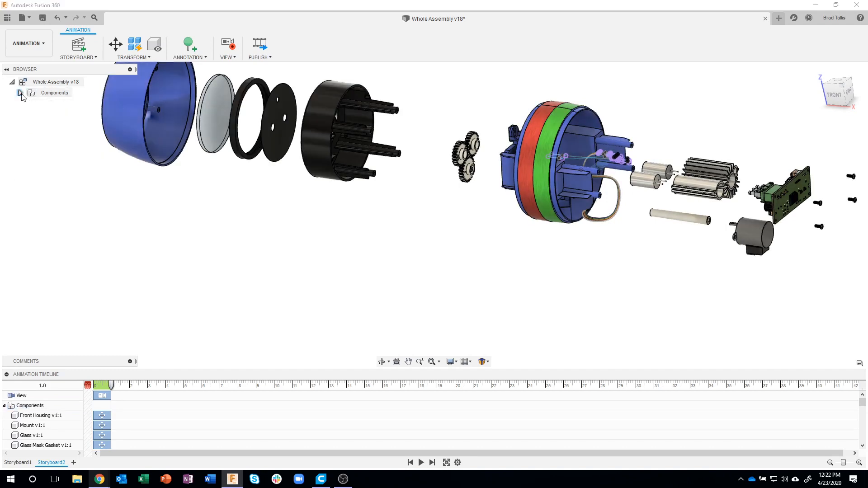
{"action": "left_click", "coordinate": [20, 93]}
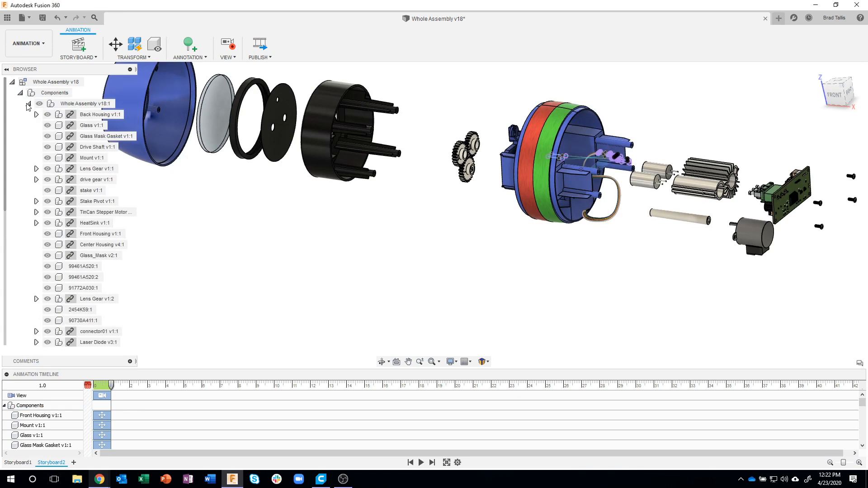
{"action": "left_click", "coordinate": [29, 105]}
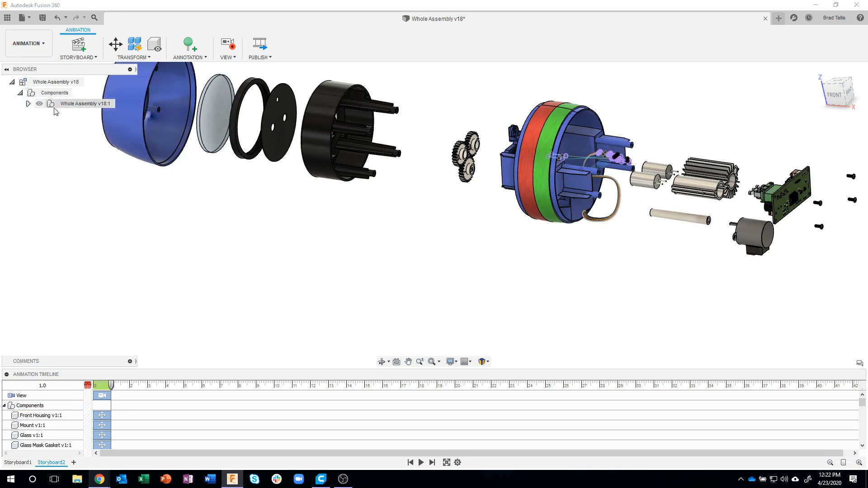
{"action": "left_click", "coordinate": [28, 105]}
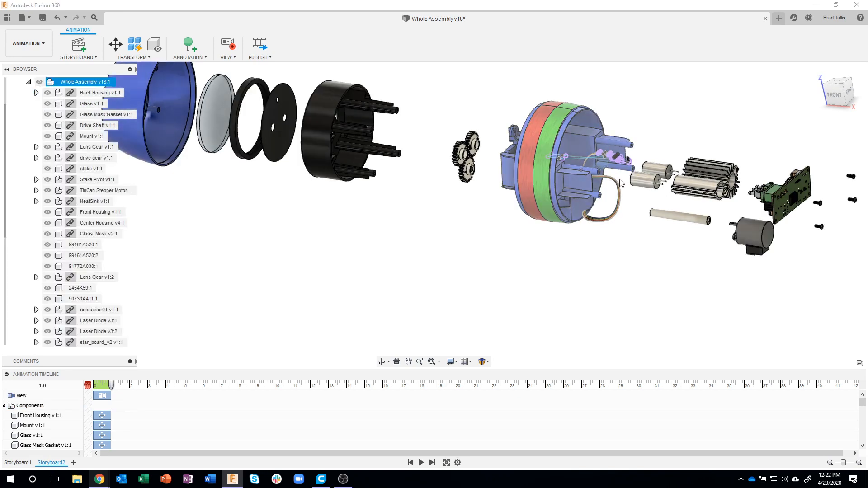
Check the component list of Whole Assembly v18:1 for the sketch lines and wires, and switch to the Design workspace.
{"action": "left_click", "coordinate": [594, 224]}
{"action": "left_click", "coordinate": [169, 210]}
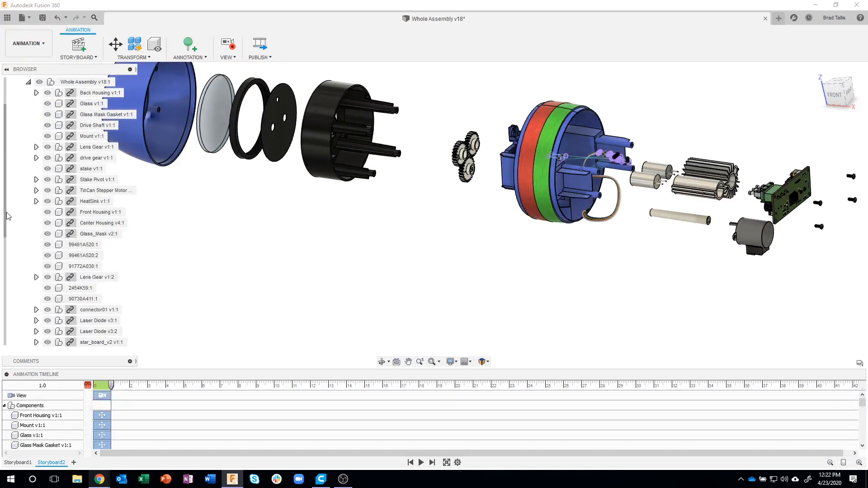
{"action": "left_click_drag", "start_coordinate": [7, 216], "coordinate": [8, 352]}
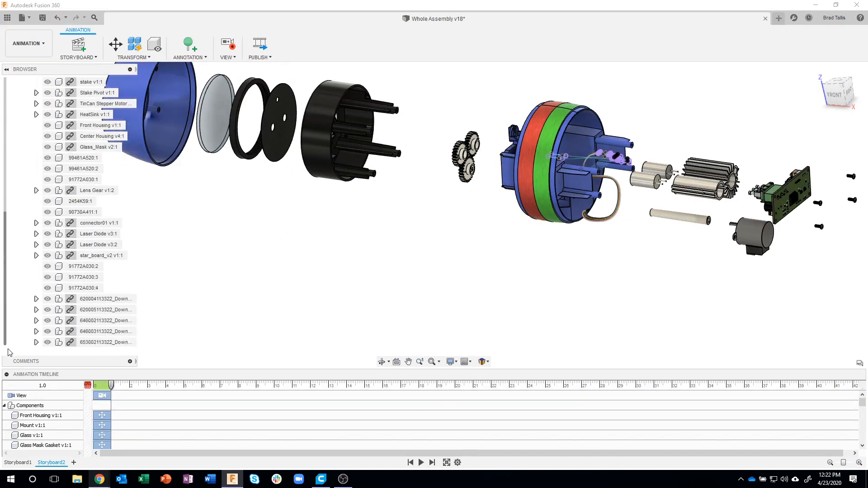
{"action": "left_click", "coordinate": [6, 155]}
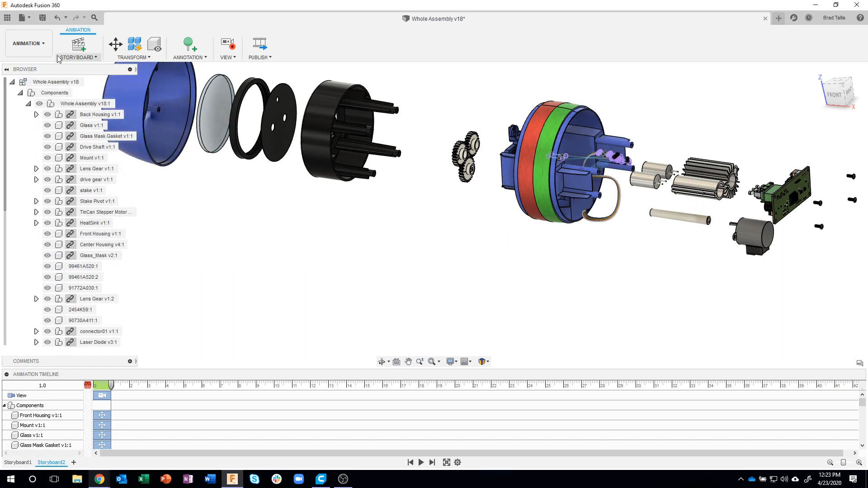
{"action": "left_click", "coordinate": [36, 47]}
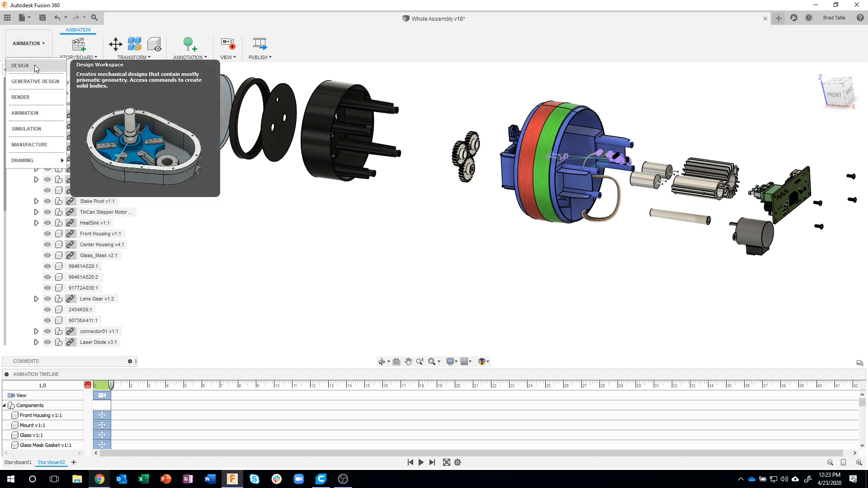
{"action": "left_click", "coordinate": [34, 64]}
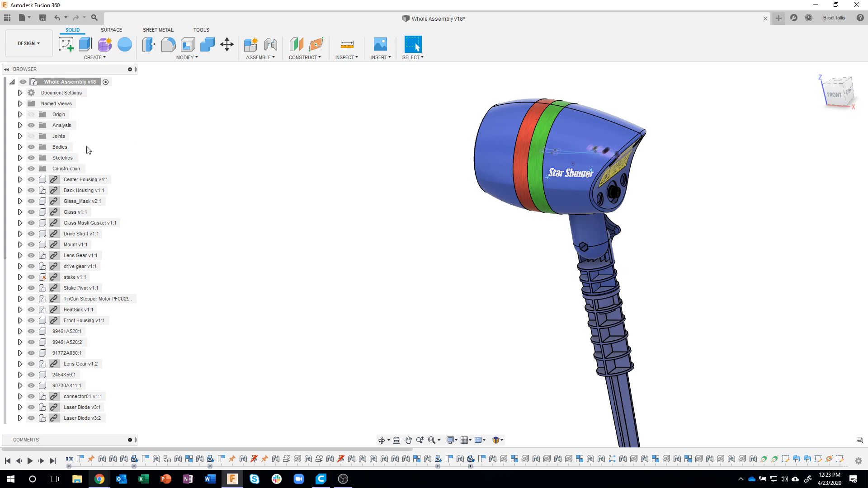
Hide the Back Housing to expose the interior, and turn off the assembly's Bodies, Sketches and Construction folders.
{"action": "left_click", "coordinate": [32, 193]}
{"action": "left_click", "coordinate": [32, 191]}
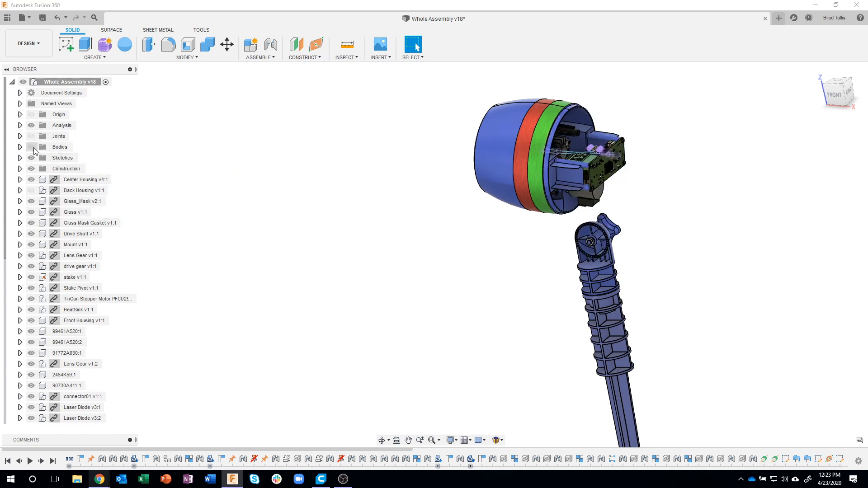
{"action": "left_click", "coordinate": [659, 144]}
{"action": "scroll", "coordinate": [651, 138], "scroll_direction": "up", "scroll_amount": 5}
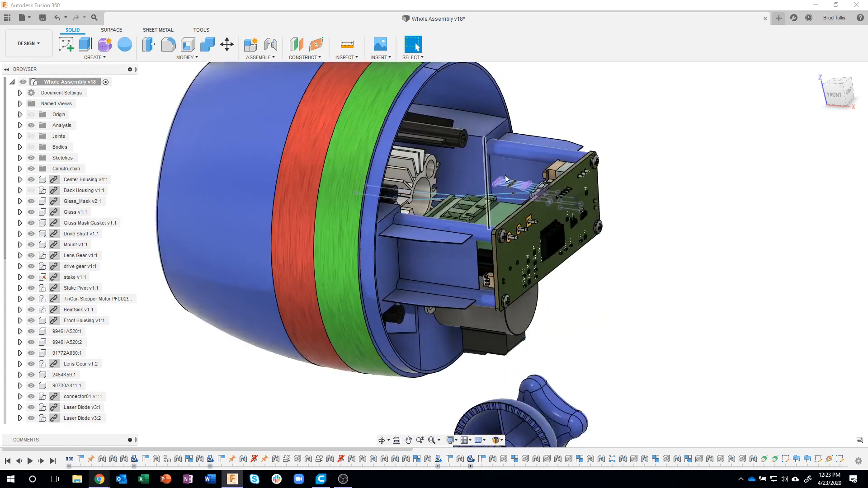
{"action": "scroll", "coordinate": [505, 178], "scroll_direction": "up", "scroll_amount": 2}
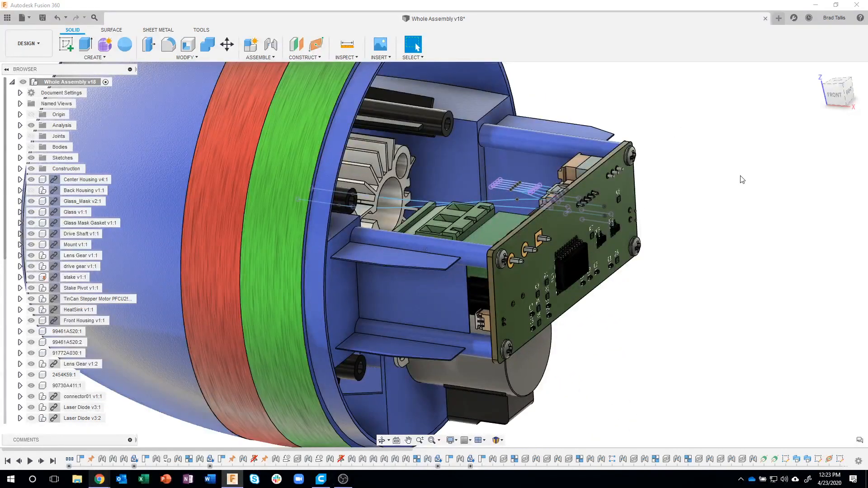
{"action": "middle_click_drag", "start_coordinate": [714, 293], "coordinate": [781, 289]}
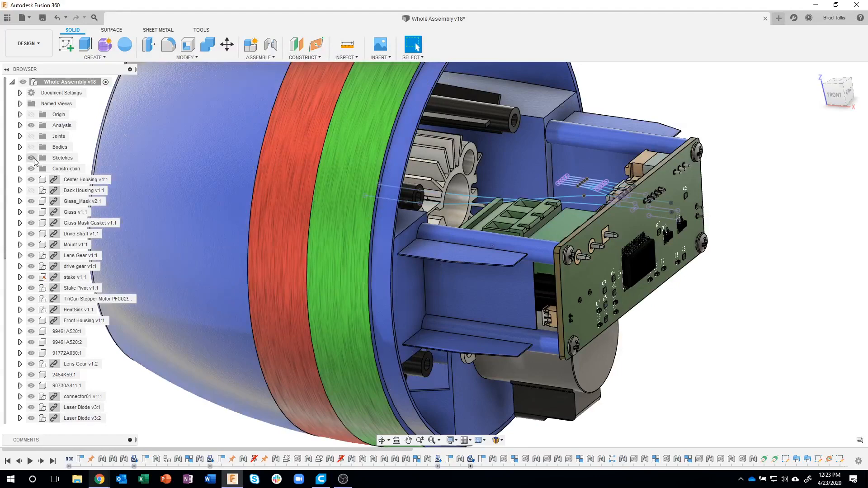
{"action": "left_click", "coordinate": [32, 159]}
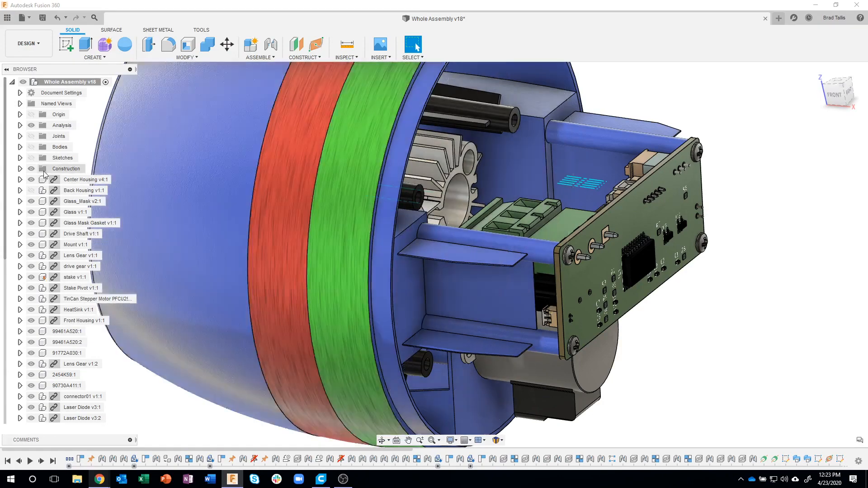
{"action": "left_click", "coordinate": [35, 170]}
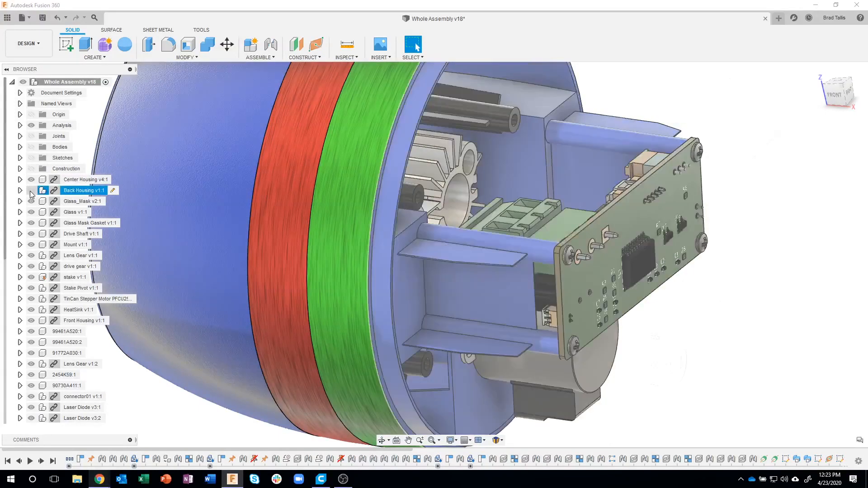
Show the Back Housing again and return to the Animation workspace.
{"action": "left_click", "coordinate": [31, 190]}
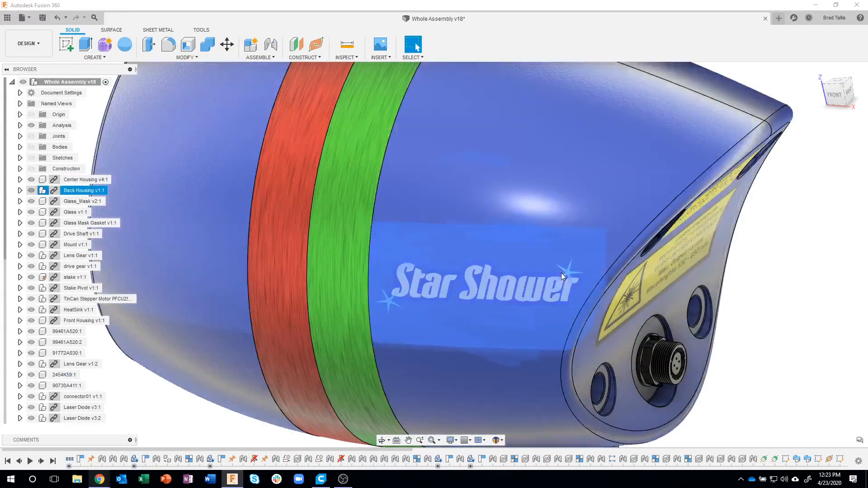
{"action": "scroll", "coordinate": [561, 273], "scroll_direction": "down", "scroll_amount": 6}
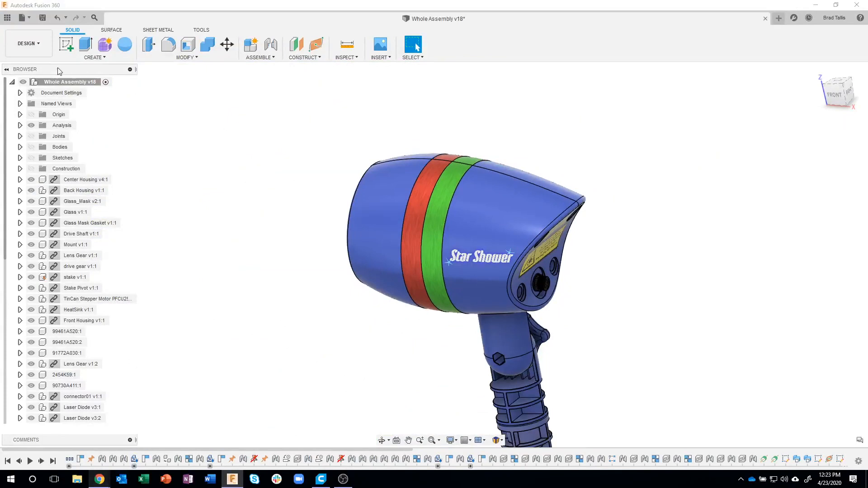
{"action": "left_click", "coordinate": [43, 51]}
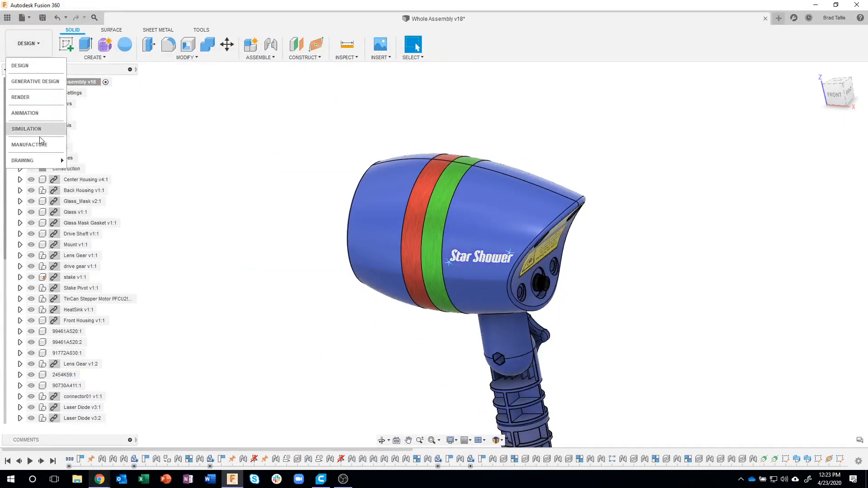
{"action": "left_click", "coordinate": [40, 119]}
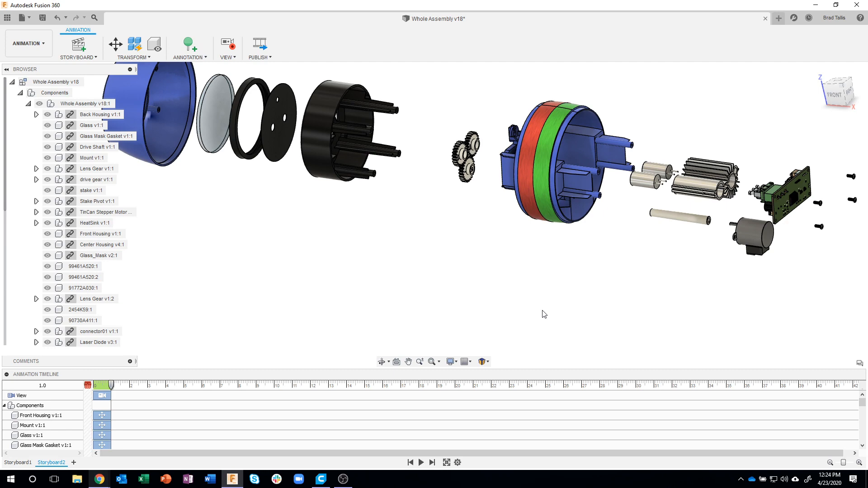
Move the Back Housing, knob, nut, Stake Pivot and stake together -1.325 in along X, with their pivot set on the HeatSink.
{"action": "scroll", "coordinate": [517, 273], "scroll_direction": "down", "scroll_amount": 5}
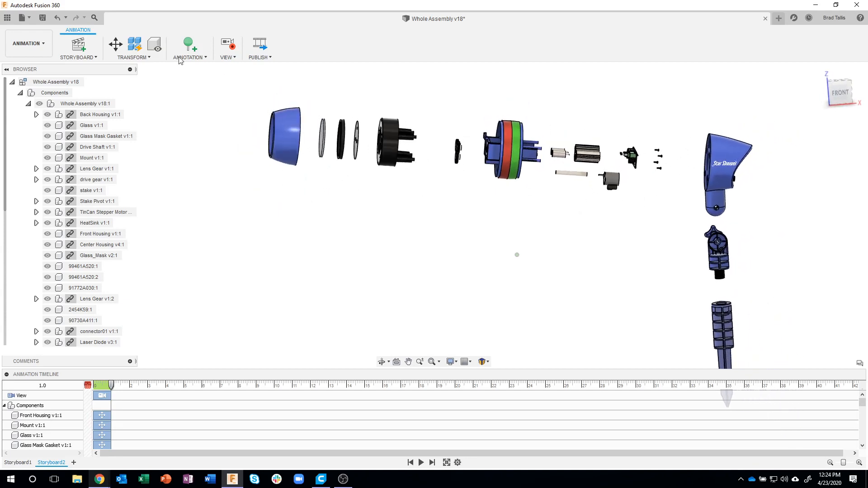
{"action": "left_click", "coordinate": [115, 44]}
{"action": "left_click", "coordinate": [728, 156]}
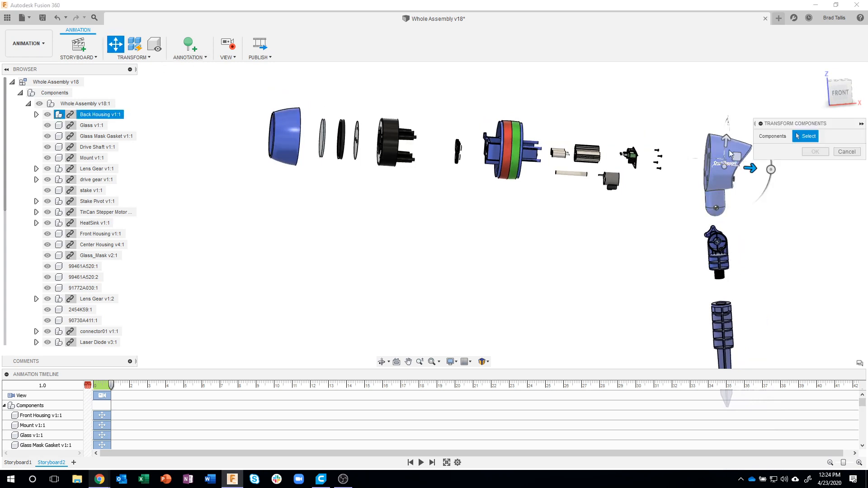
{"action": "scroll", "coordinate": [705, 190], "scroll_direction": "up", "scroll_amount": 5}
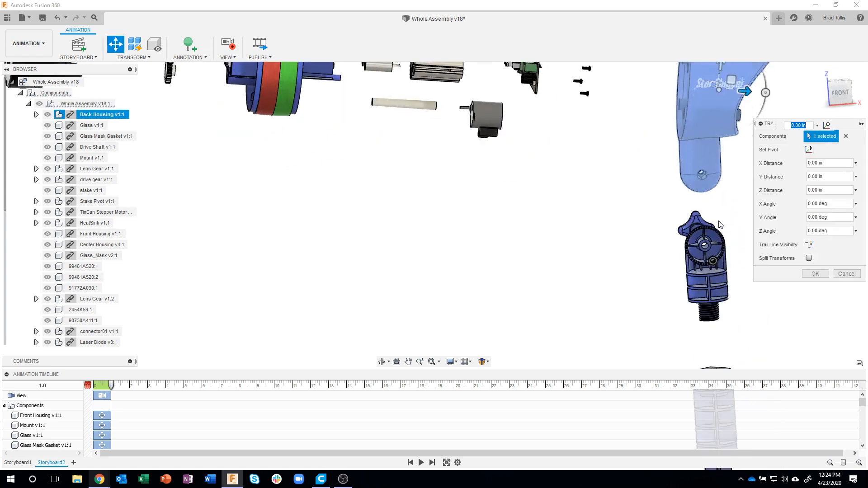
{"action": "left_click", "coordinate": [686, 224]}
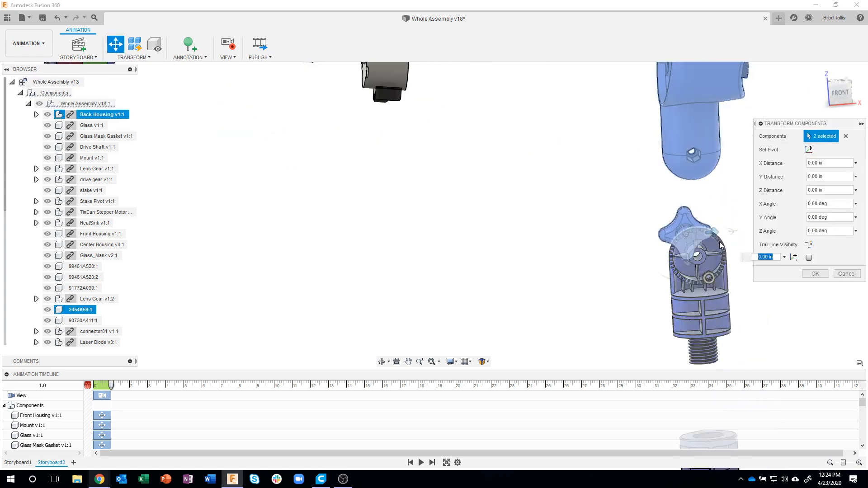
{"action": "left_click", "coordinate": [708, 276]}
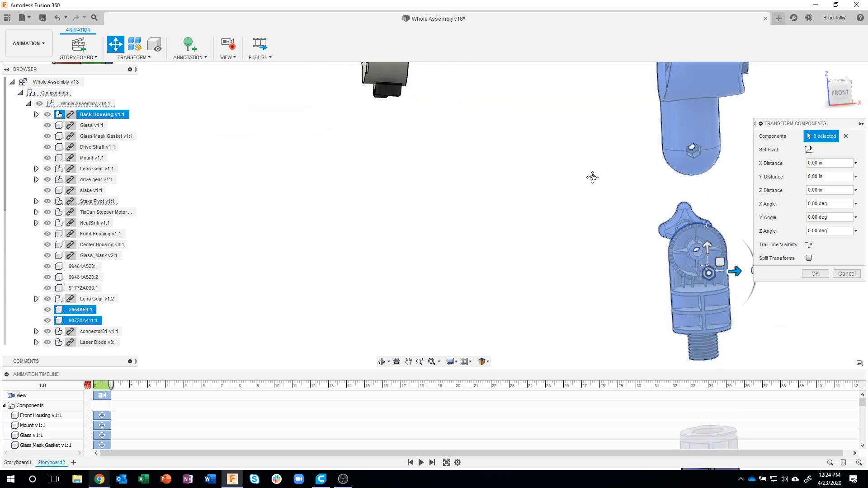
{"action": "middle_click_drag", "start_coordinate": [592, 177], "coordinate": [555, 58]}
{"action": "left_click", "coordinate": [682, 322]}
{"action": "scroll", "coordinate": [670, 315], "scroll_direction": "down", "scroll_amount": 3}
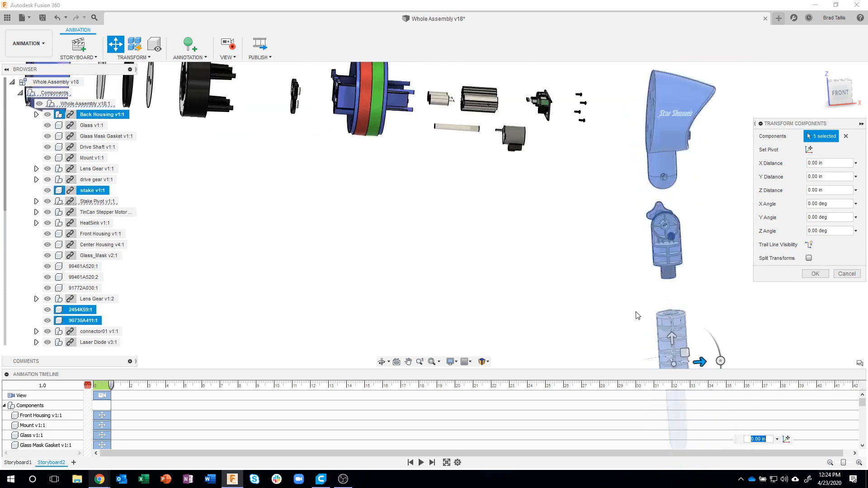
{"action": "scroll", "coordinate": [637, 315], "scroll_direction": "down", "scroll_amount": 2}
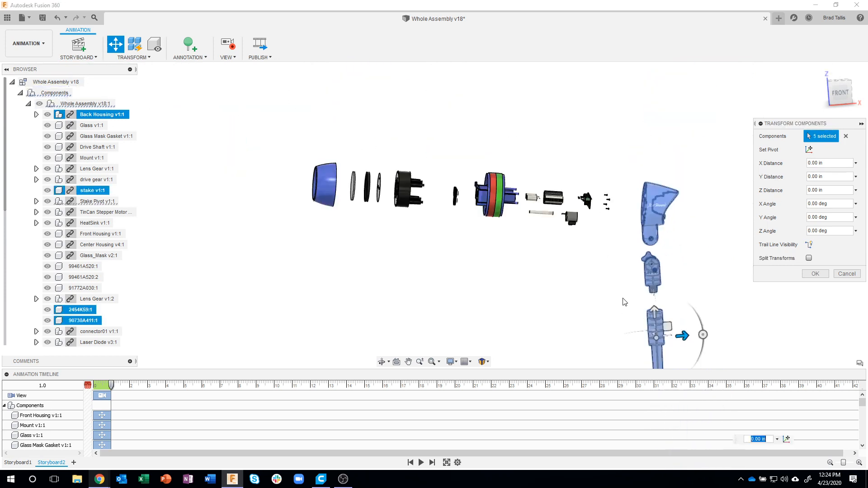
{"action": "left_click", "coordinate": [809, 150]}
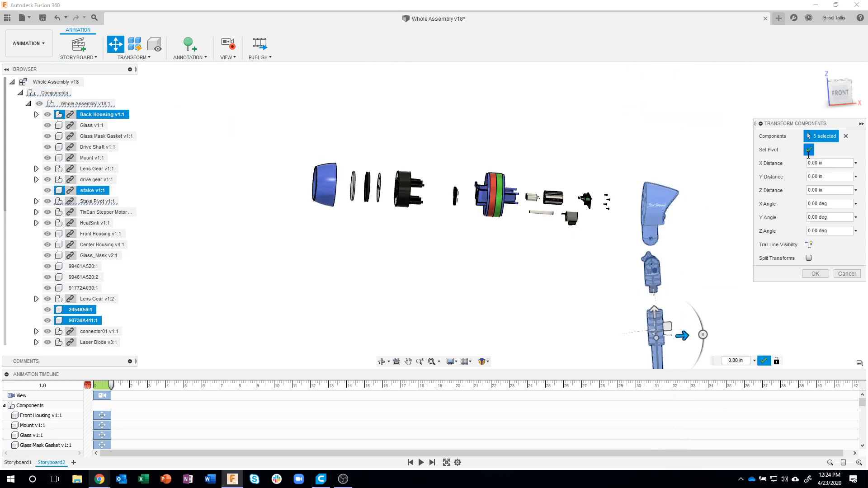
{"action": "left_click", "coordinate": [553, 194]}
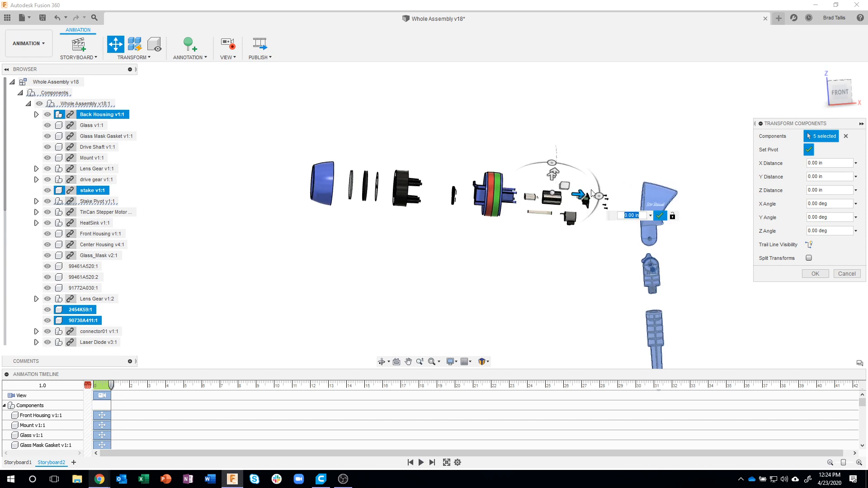
{"action": "left_click", "coordinate": [809, 149]}
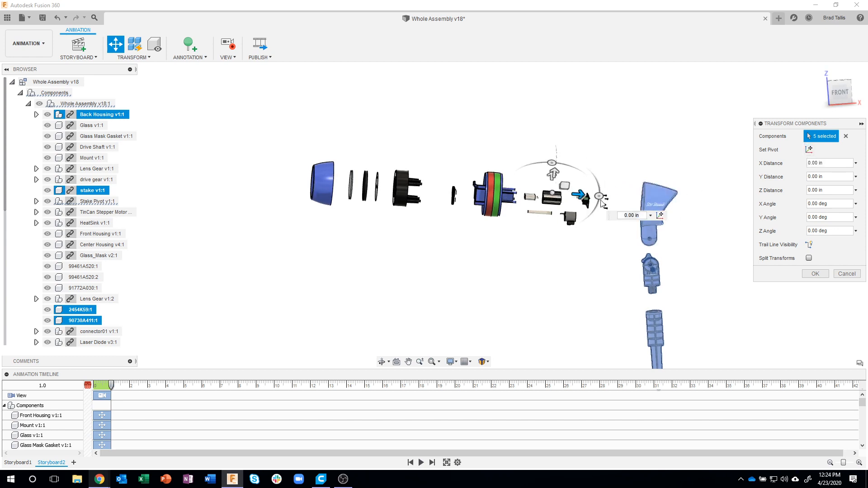
{"action": "left_click_drag", "start_coordinate": [578, 194], "coordinate": [577, 221]}
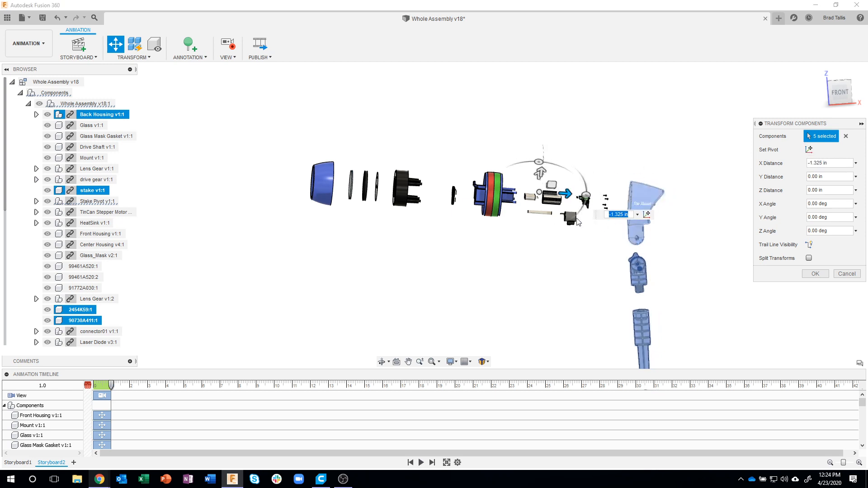
Move the Mount, Glass_Mask, Glass Mask Gasket, Glass and Front Housing together 0.905 in along X, towards the Center Housing, and apply the transform.
{"action": "left_click", "coordinate": [845, 135]}
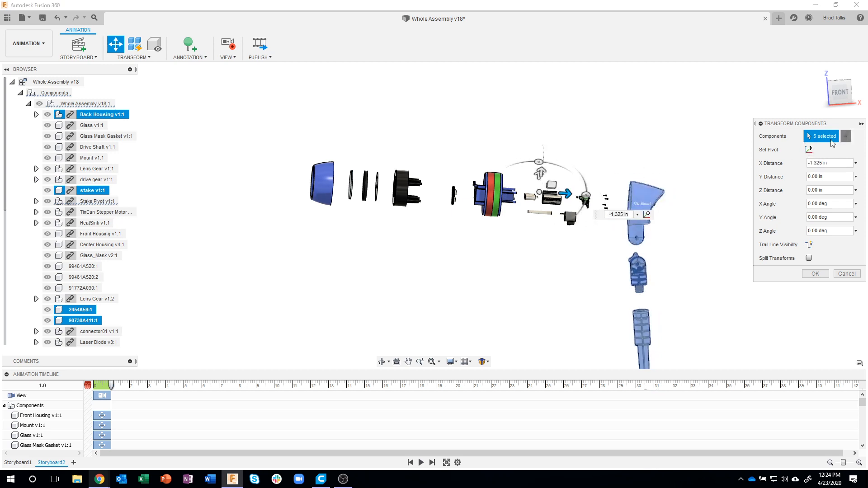
{"action": "left_click", "coordinate": [409, 181]}
{"action": "scroll", "coordinate": [379, 179], "scroll_direction": "up", "scroll_amount": 5}
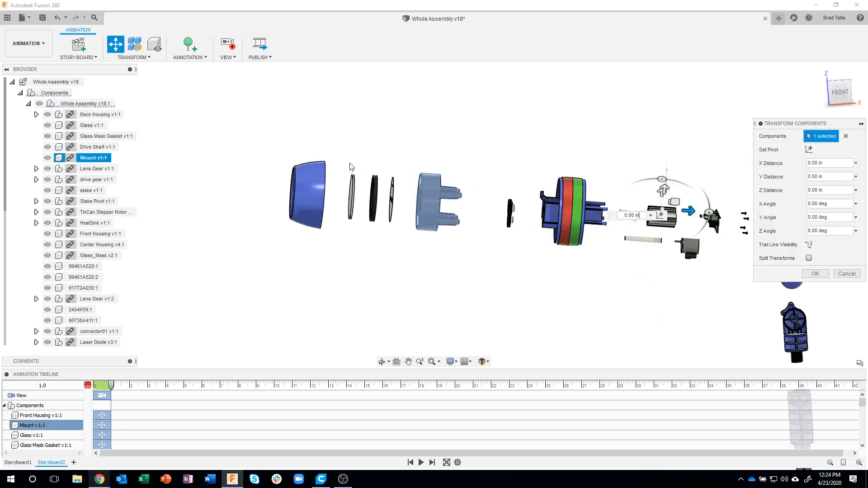
{"action": "left_click", "coordinate": [415, 199]}
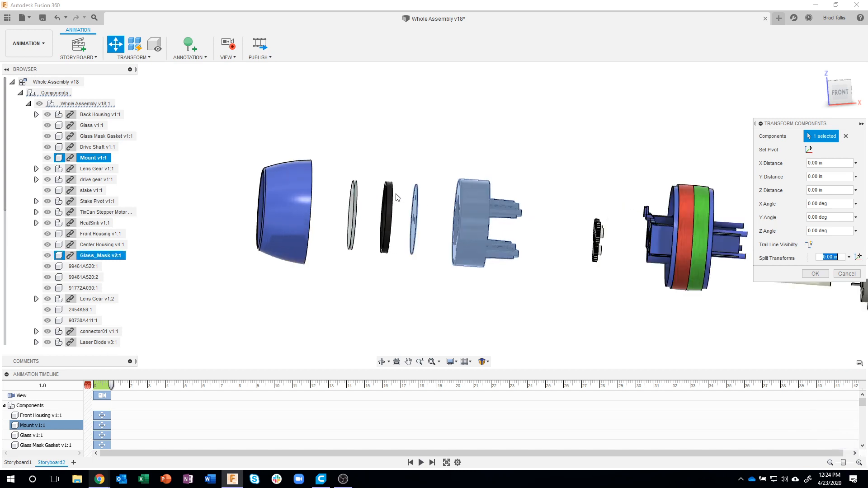
{"action": "left_click", "coordinate": [387, 194]}
{"action": "left_click", "coordinate": [355, 194]}
{"action": "left_click", "coordinate": [311, 188]}
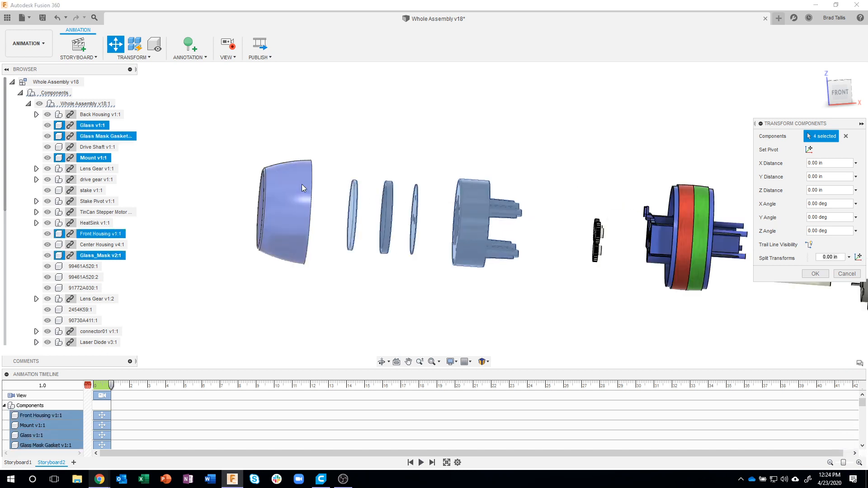
{"action": "scroll", "coordinate": [541, 203], "scroll_direction": "down", "scroll_amount": 4}
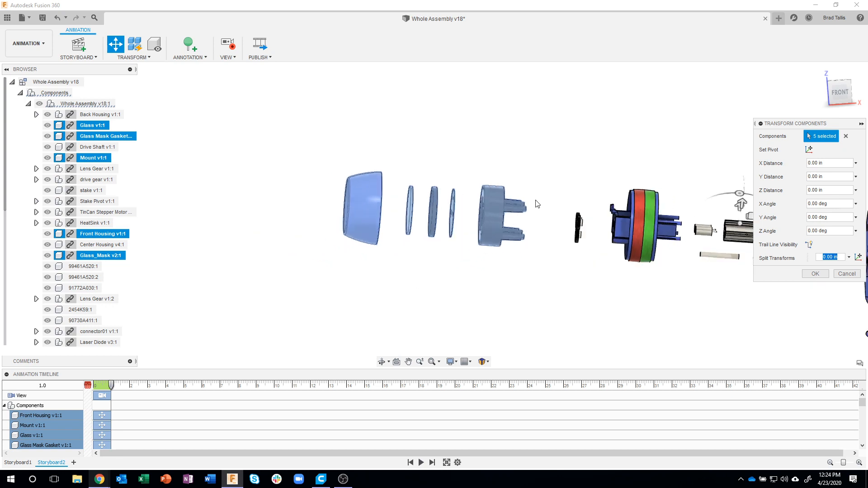
{"action": "middle_click_drag", "start_coordinate": [574, 148], "coordinate": [520, 140]}
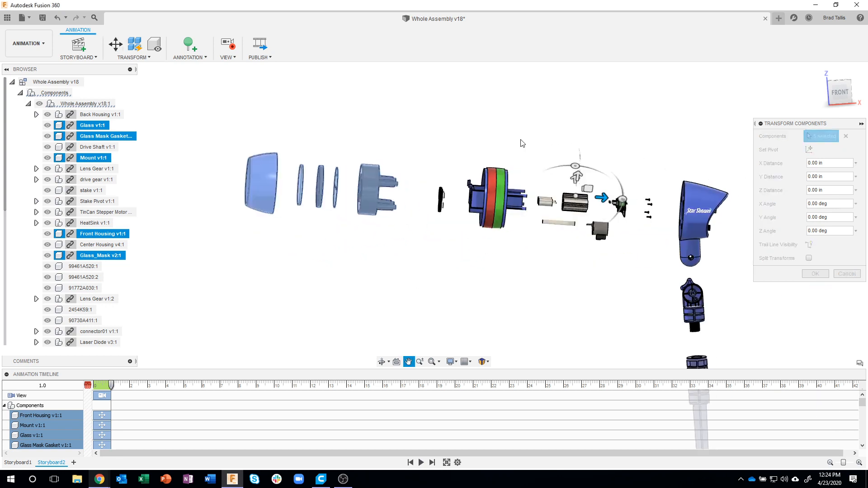
{"action": "left_click_drag", "start_coordinate": [606, 201], "coordinate": [617, 200]}
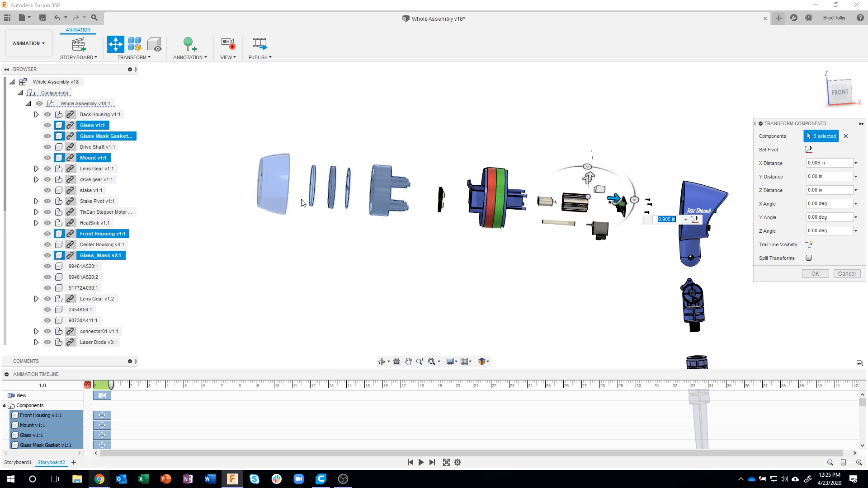
{"action": "left_click", "coordinate": [815, 273]}
{"action": "left_click", "coordinate": [544, 294]}
{"action": "scroll", "coordinate": [535, 297], "scroll_direction": "down", "scroll_amount": 3}
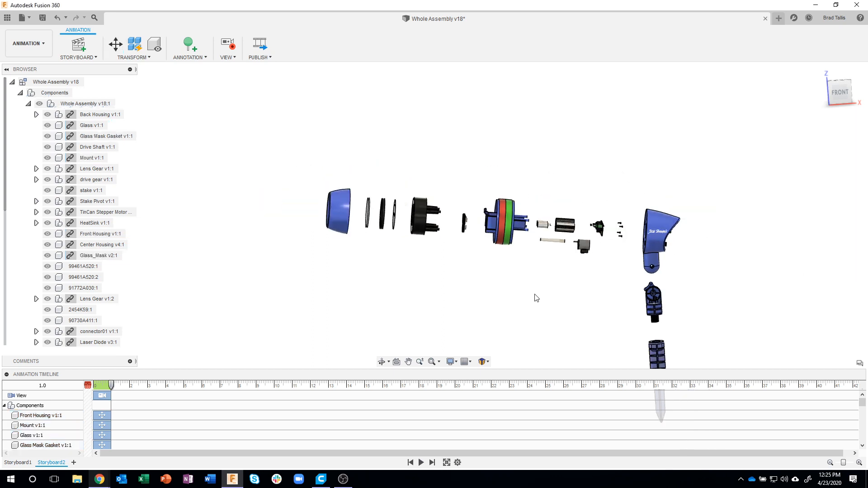
{"action": "middle_click_drag", "start_coordinate": [593, 286], "coordinate": [579, 271], "text": "shift"}
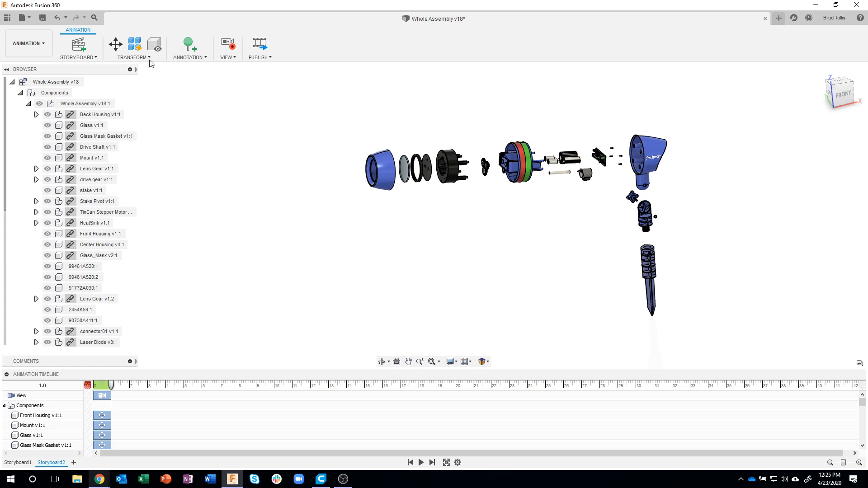
Save the assembly with the version description "created exploded view".
{"action": "left_click", "coordinate": [40, 19]}
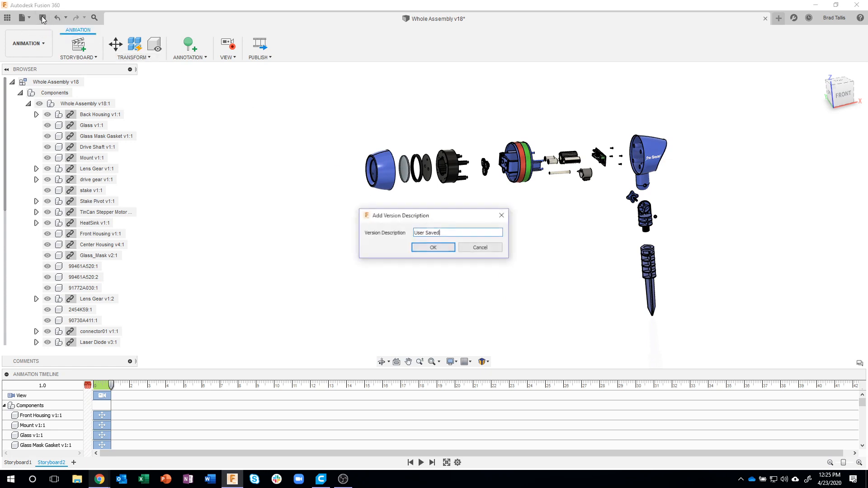
{"action": "left_click", "coordinate": [451, 232]}
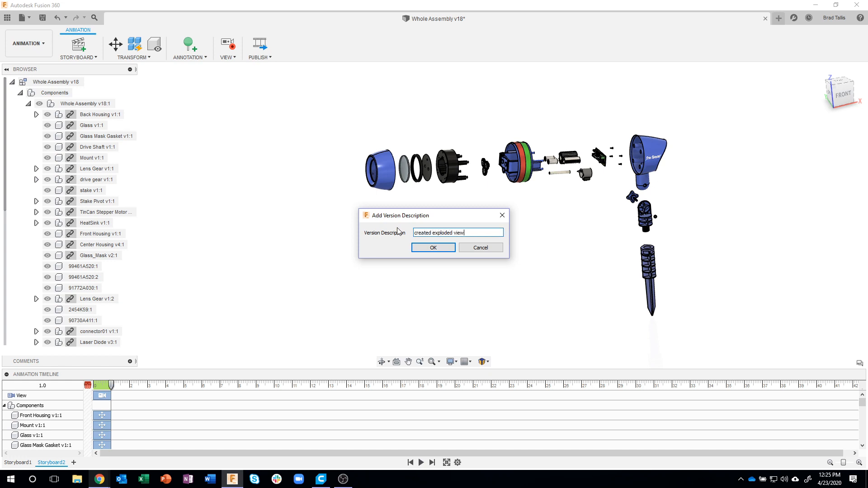
{"action": "key", "text": "Return"}
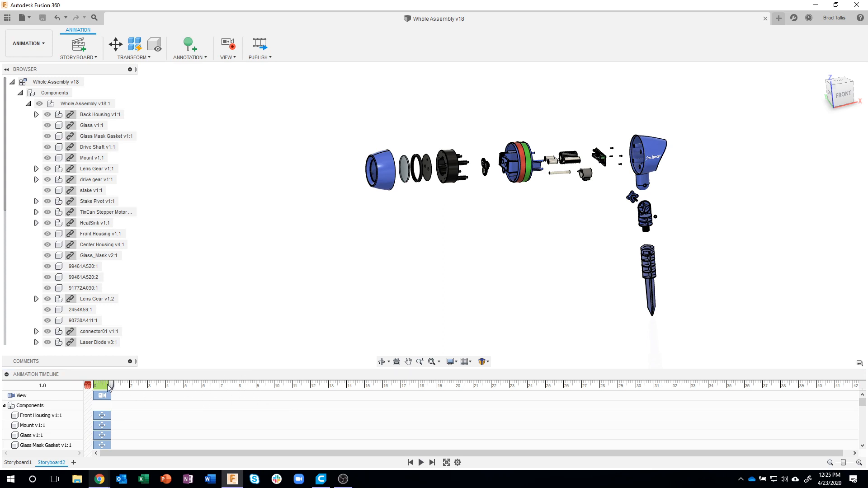
Review the component actions in Storyboard2 and play the explosion from the start.
{"action": "scroll", "coordinate": [100, 421], "scroll_direction": "down", "scroll_amount": 5}
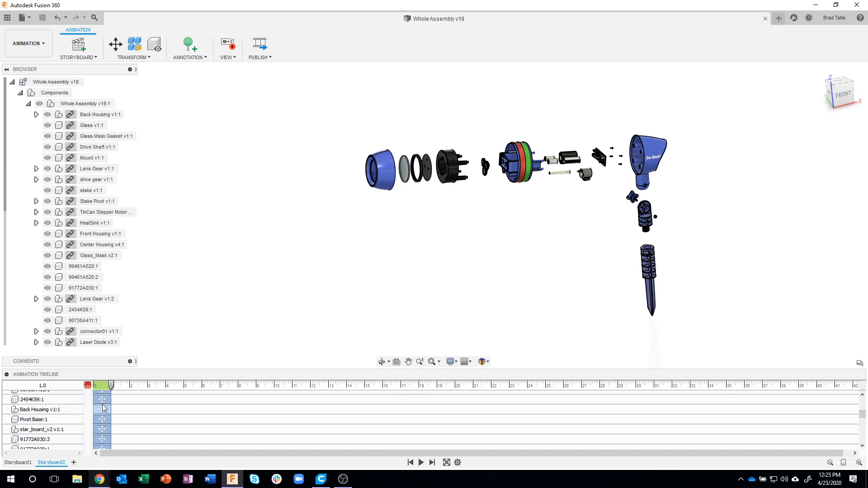
{"action": "scroll", "coordinate": [101, 416], "scroll_direction": "up", "scroll_amount": 1}
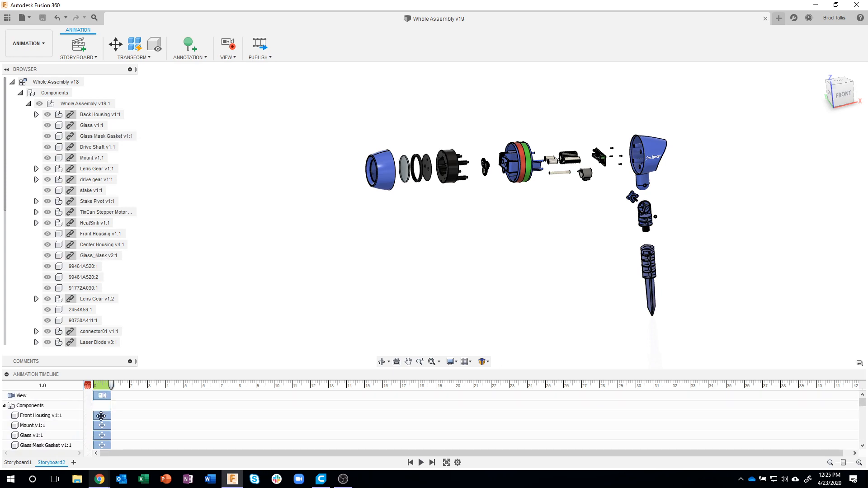
{"action": "left_click_drag", "start_coordinate": [109, 385], "coordinate": [81, 386]}
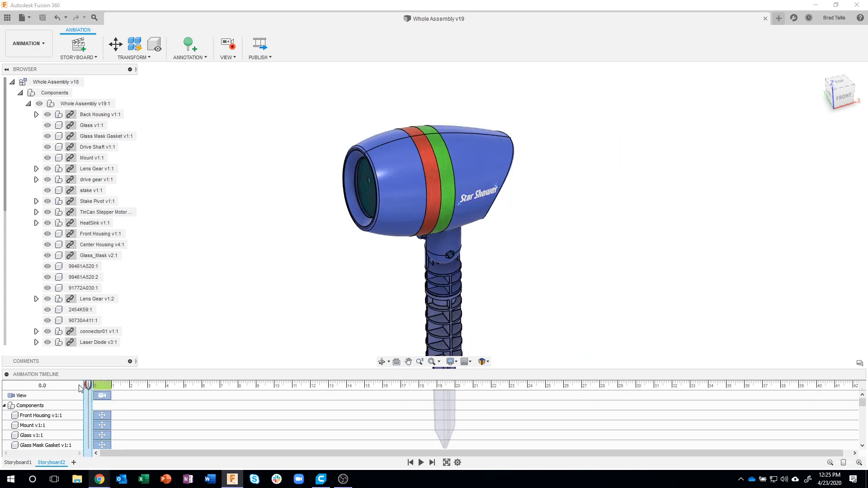
{"action": "left_click", "coordinate": [421, 463]}
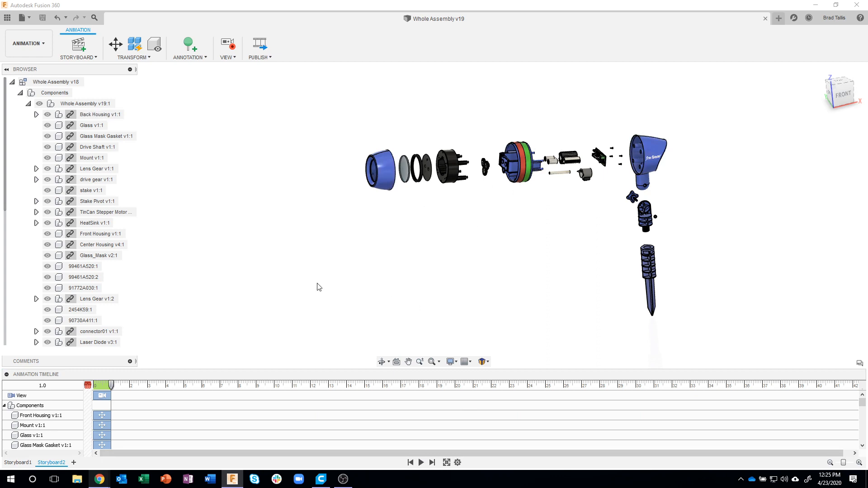
Select every component move action from Front Housing to the last Spur Gear and stretch their duration to 8 seconds.
{"action": "left_click", "coordinate": [103, 415]}
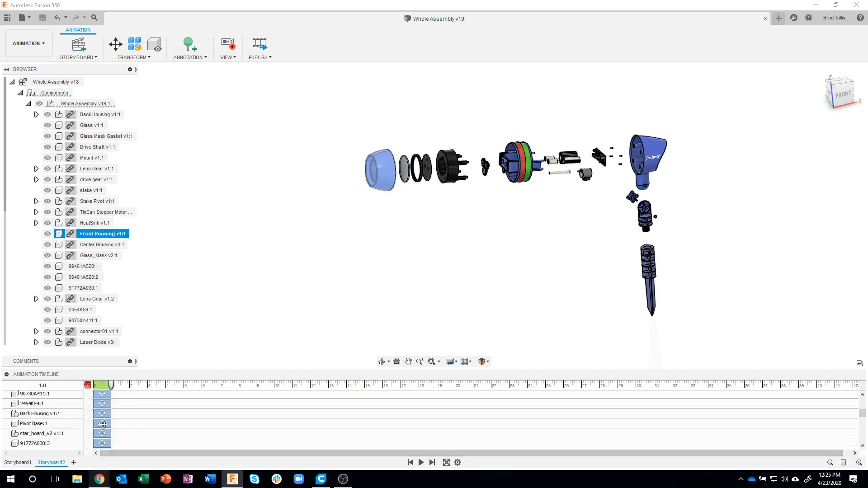
{"action": "scroll", "coordinate": [105, 423], "scroll_direction": "down", "scroll_amount": 10}
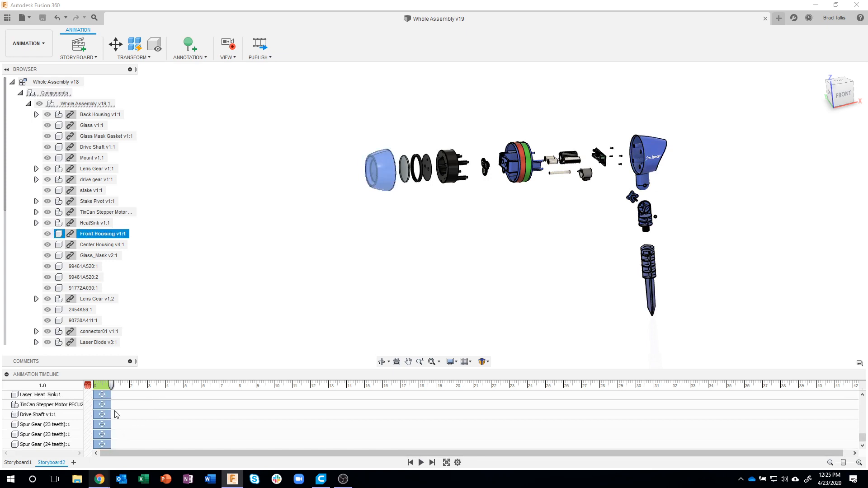
{"action": "left_click", "coordinate": [101, 444], "text": "shift"}
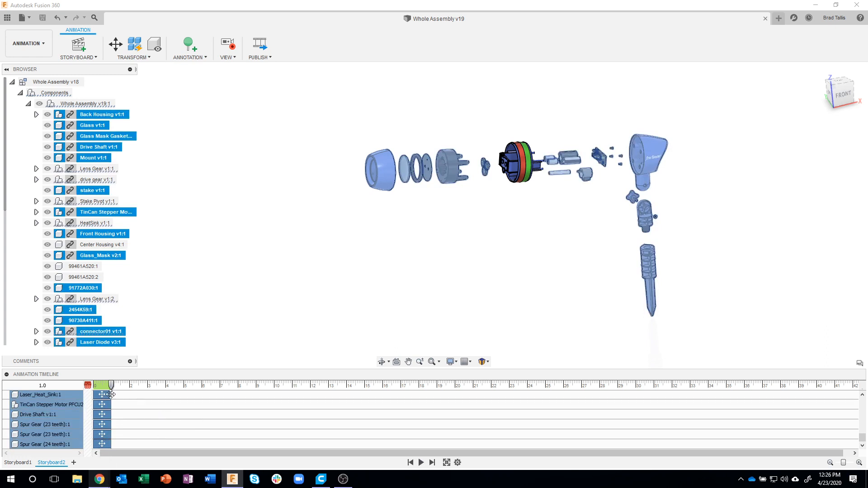
{"action": "left_click_drag", "start_coordinate": [113, 394], "coordinate": [229, 392]}
{"action": "left_click_drag", "start_coordinate": [237, 395], "coordinate": [237, 395]}
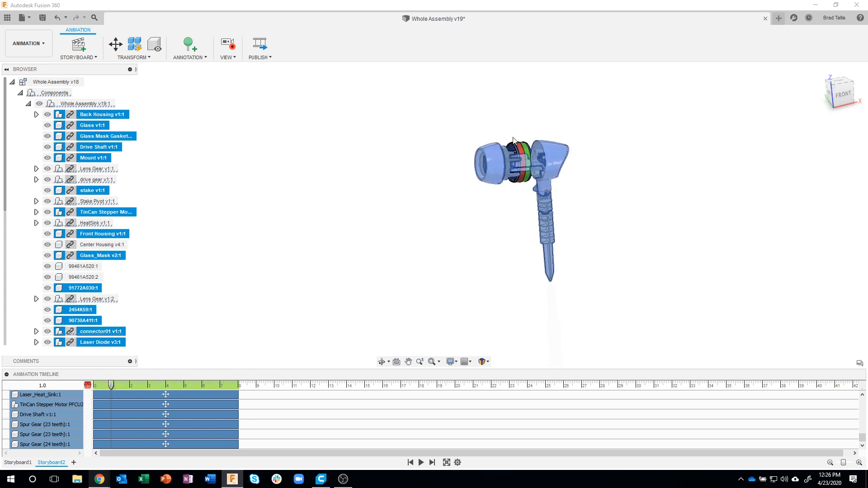
{"action": "left_click", "coordinate": [100, 385]}
{"action": "key", "text": "Escape"}
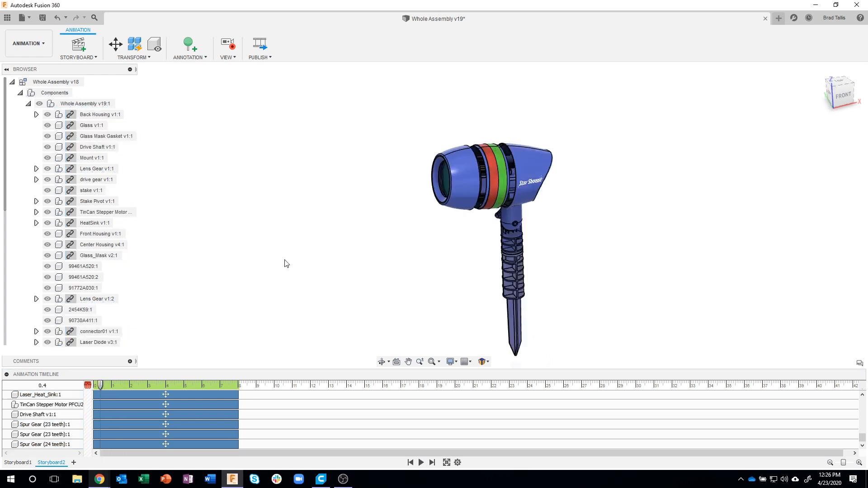
Rewind the storyboard and play the slowed explosion from the start twice, checking the camera against the component motion.
{"action": "scroll", "coordinate": [182, 417], "scroll_direction": "up", "scroll_amount": 5}
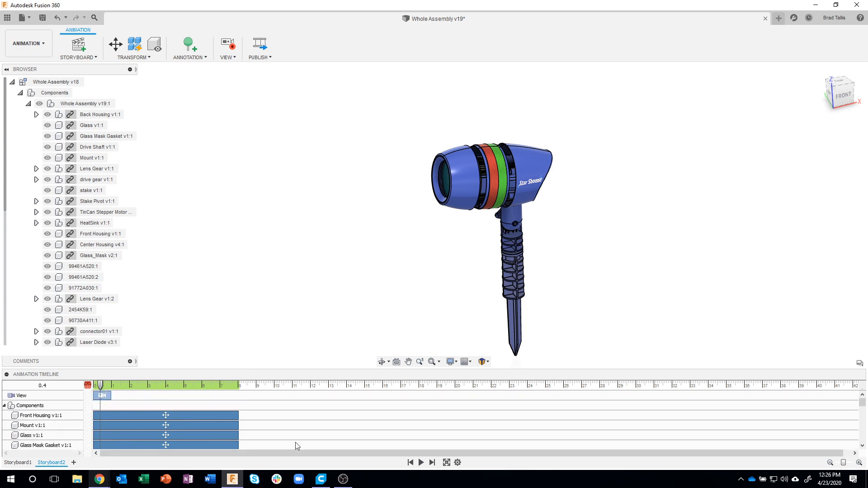
{"action": "left_click", "coordinate": [411, 463]}
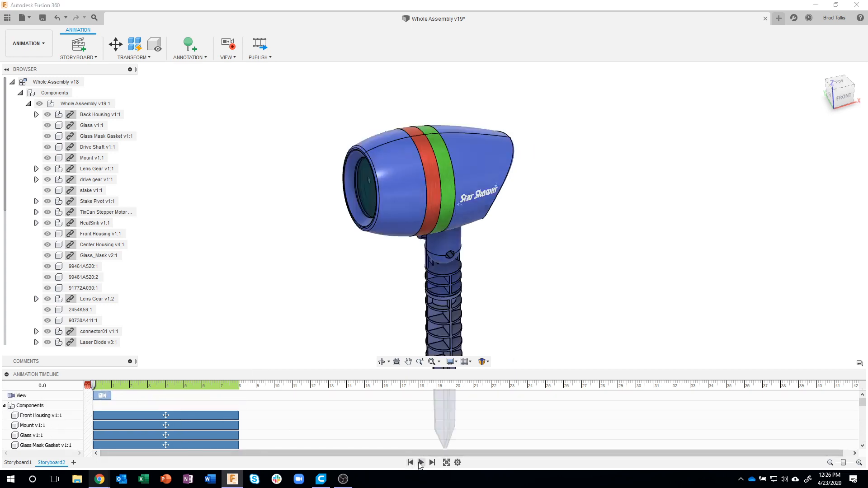
{"action": "left_click", "coordinate": [420, 462]}
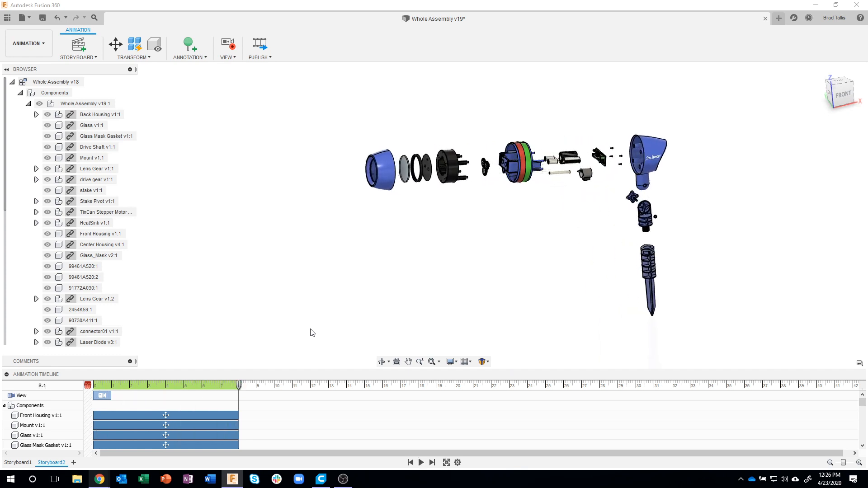
{"action": "left_click", "coordinate": [410, 462]}
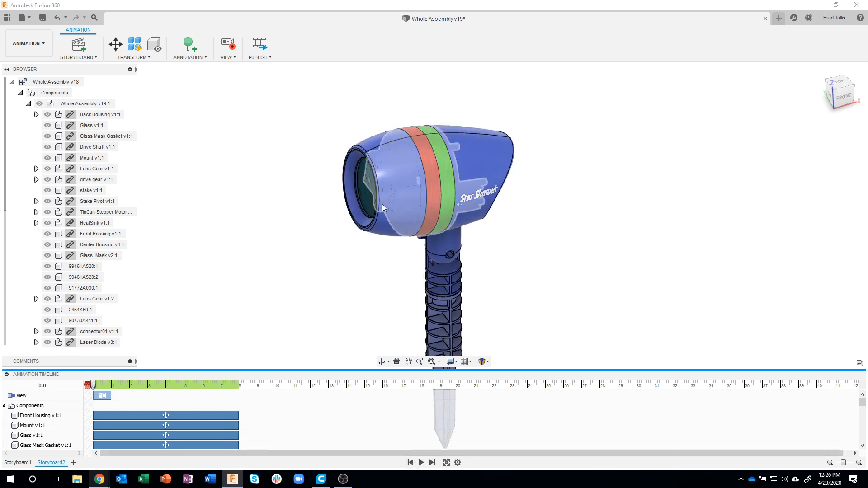
{"action": "left_click", "coordinate": [421, 463]}
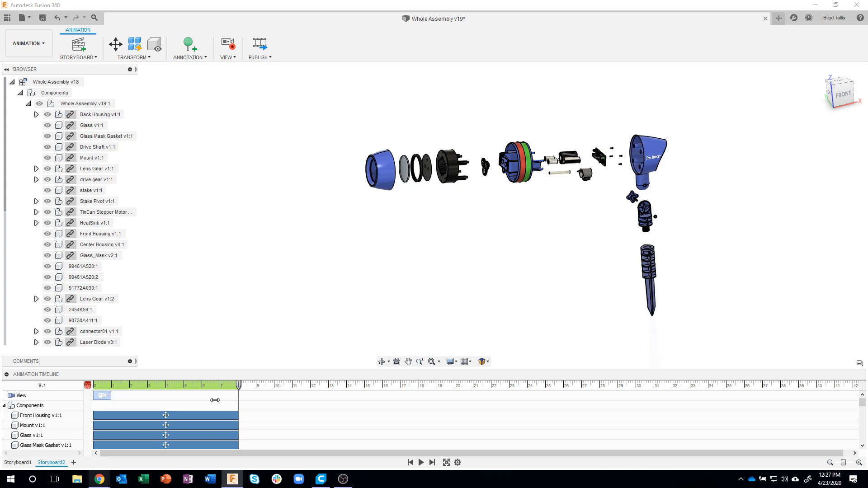
Extend the camera View action to 8 seconds to match the component moves and replay the storyboard.
{"action": "left_click_drag", "start_coordinate": [239, 396], "coordinate": [239, 396]}
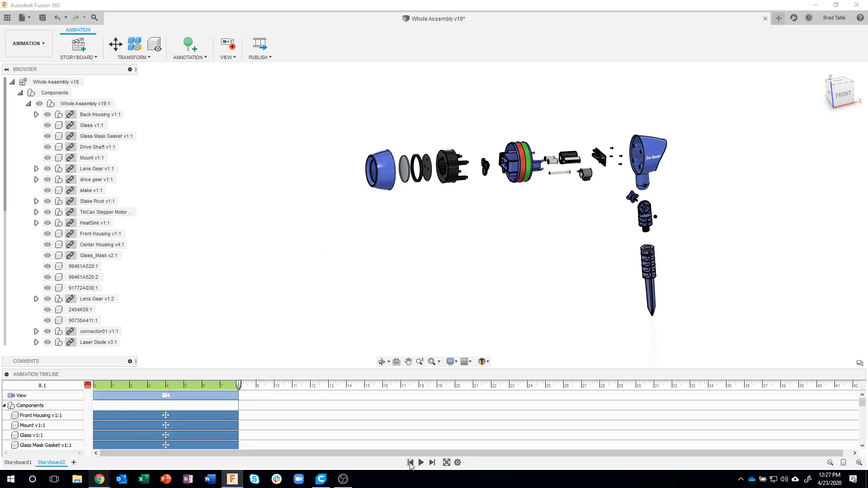
{"action": "left_click", "coordinate": [411, 462]}
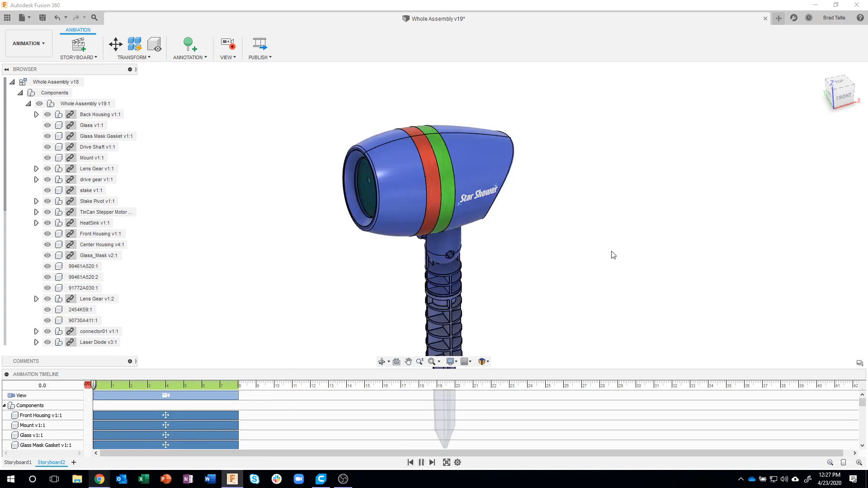
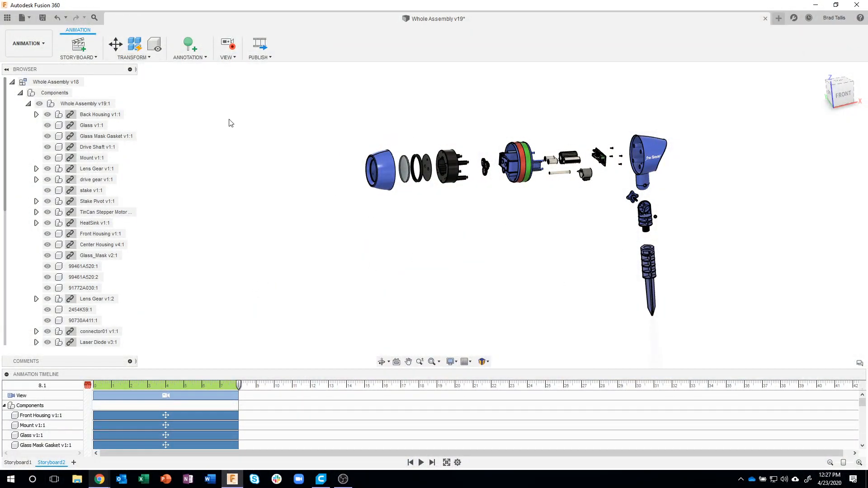
Save the assembly with the version description "exploded slower".
{"action": "left_click", "coordinate": [42, 17]}
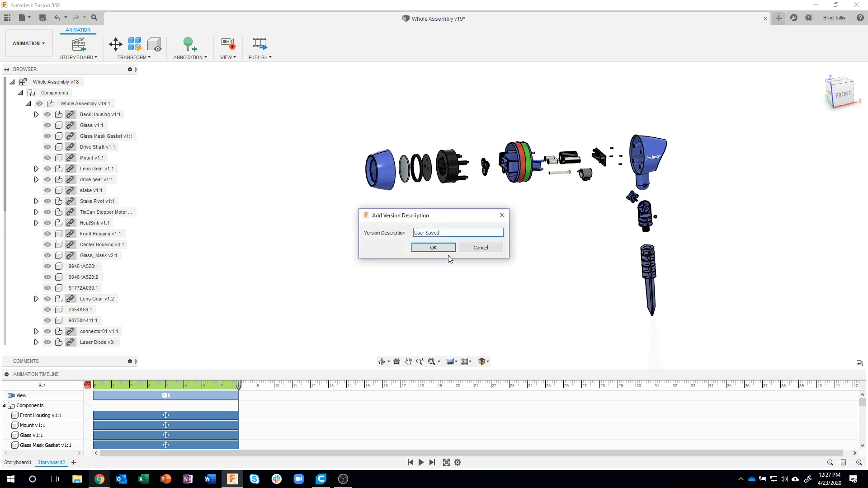
{"action": "left_click_drag", "start_coordinate": [457, 230], "coordinate": [400, 239]}
{"action": "type", "text": "exploded slower"}
{"action": "left_click", "coordinate": [432, 248]}
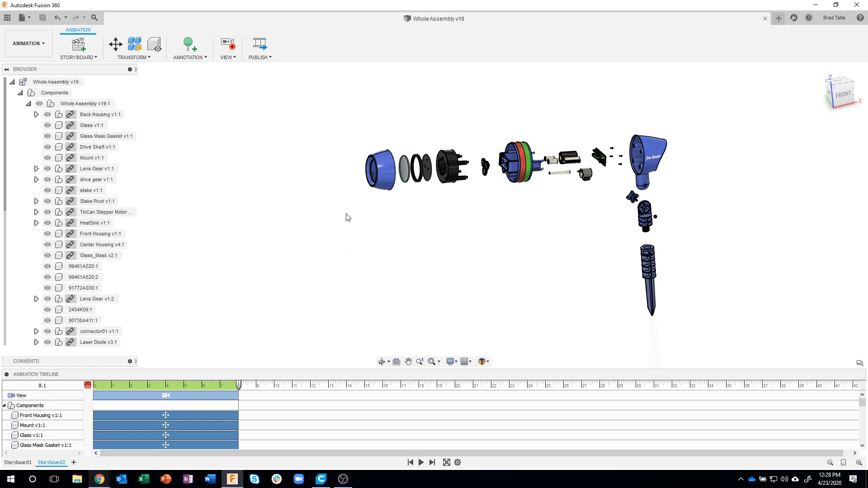
Return to the Design workspace and start a new drawing from the animation.
{"action": "left_click", "coordinate": [39, 47]}
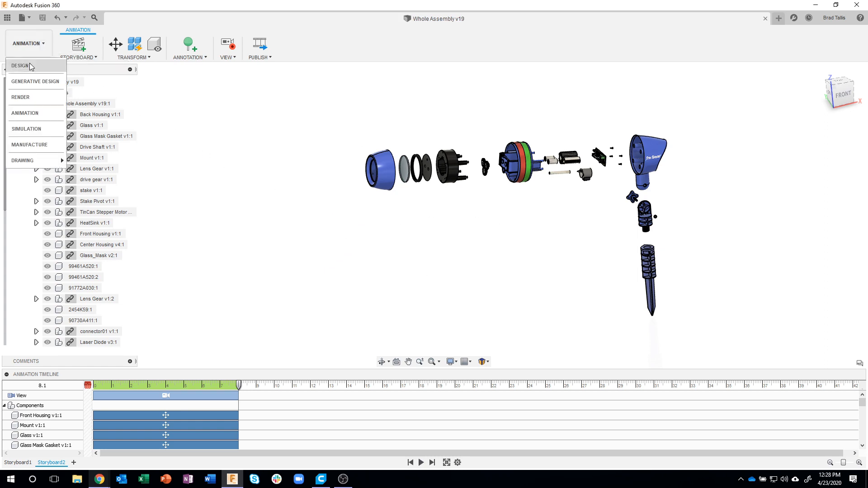
{"action": "left_click", "coordinate": [30, 66]}
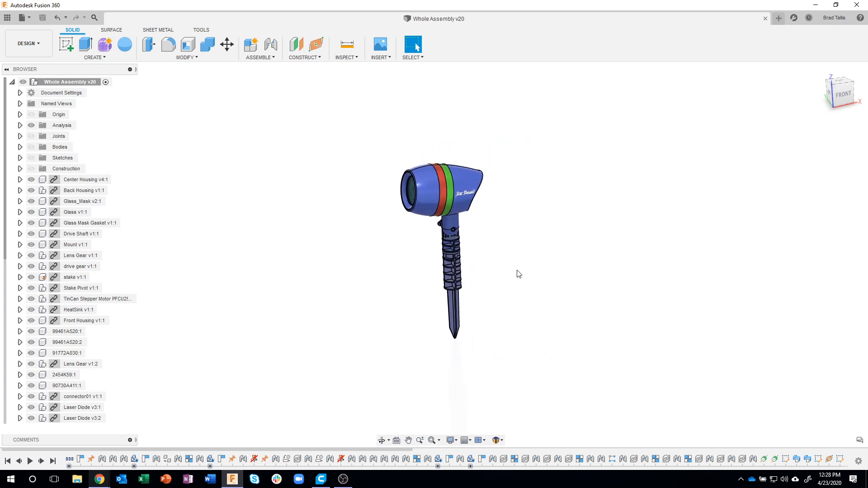
{"action": "left_click", "coordinate": [39, 46]}
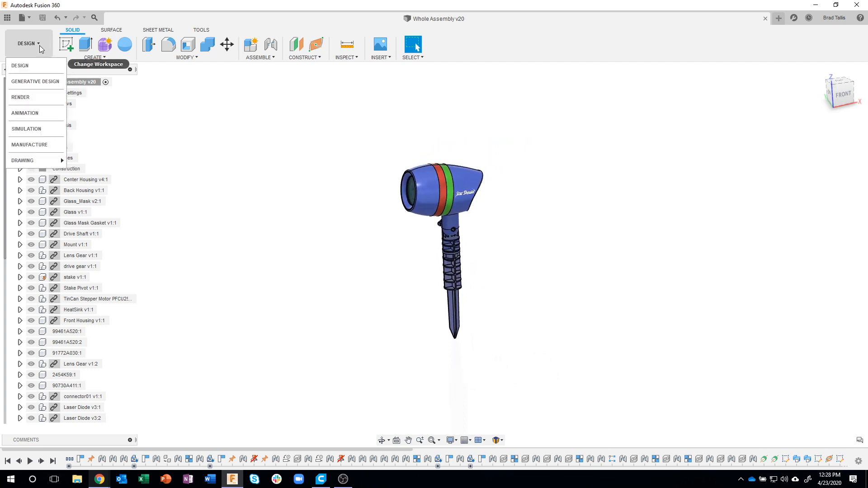
{"action": "mouse_move", "coordinate": [50, 164]}
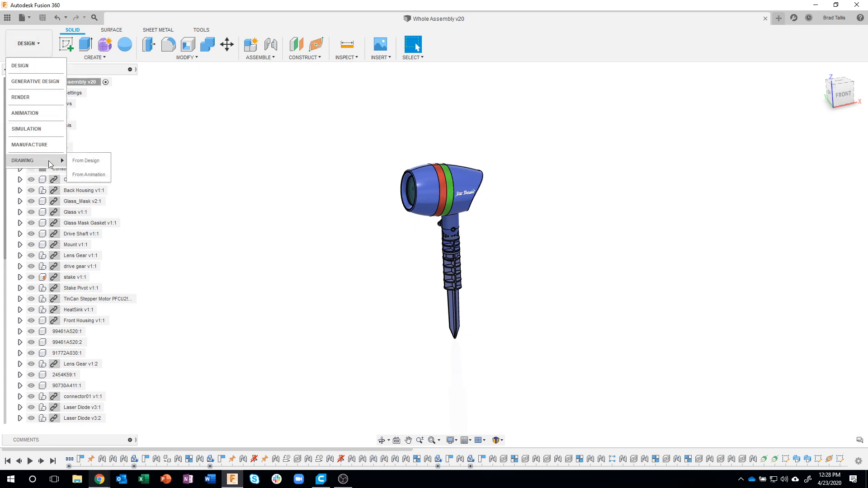
{"action": "left_click", "coordinate": [99, 176]}
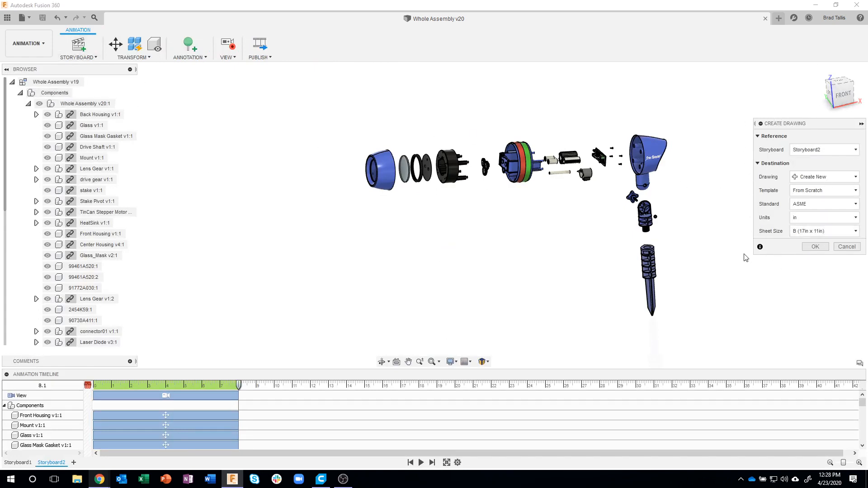
Create the drawing from Storyboard2 on a D (34in x 22in) sheet, accepting the notice about excluded bodies.
{"action": "left_click", "coordinate": [841, 153]}
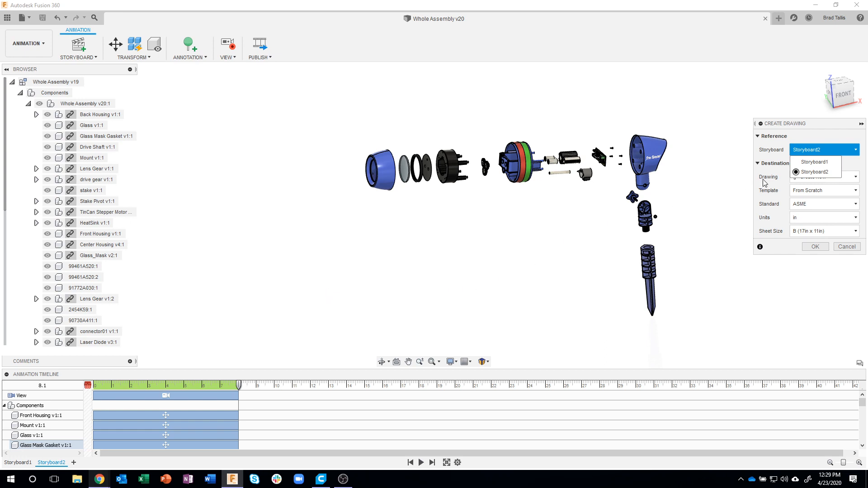
{"action": "left_click", "coordinate": [815, 173]}
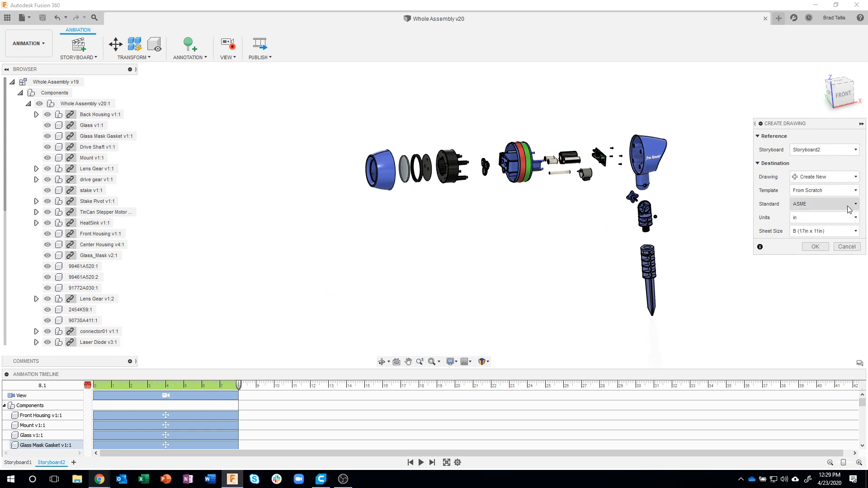
{"action": "left_click", "coordinate": [825, 231]}
{"action": "left_click", "coordinate": [818, 283]}
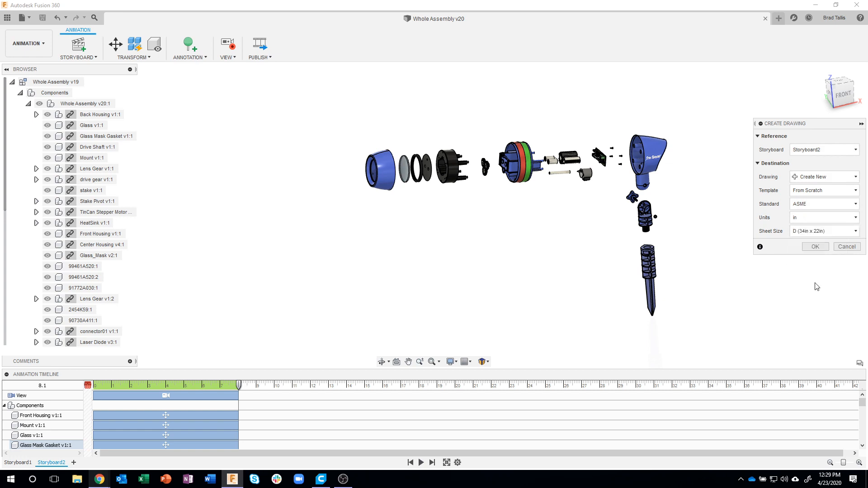
{"action": "left_click", "coordinate": [810, 247]}
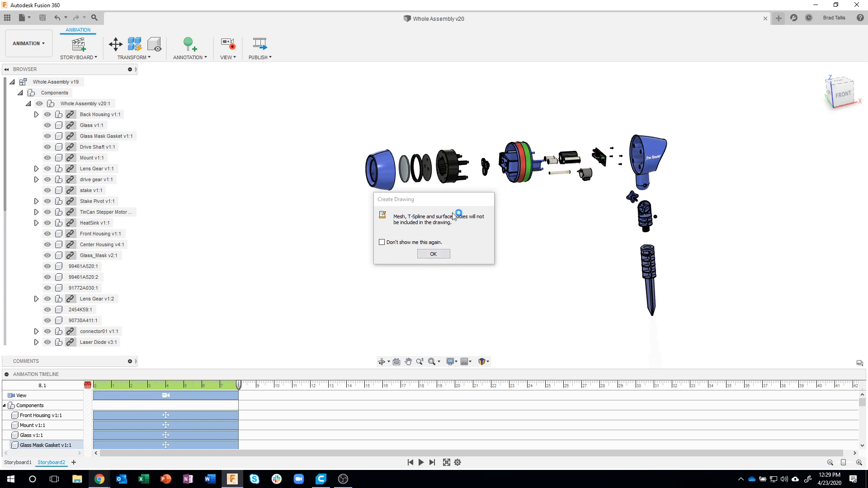
{"action": "left_click", "coordinate": [435, 254]}
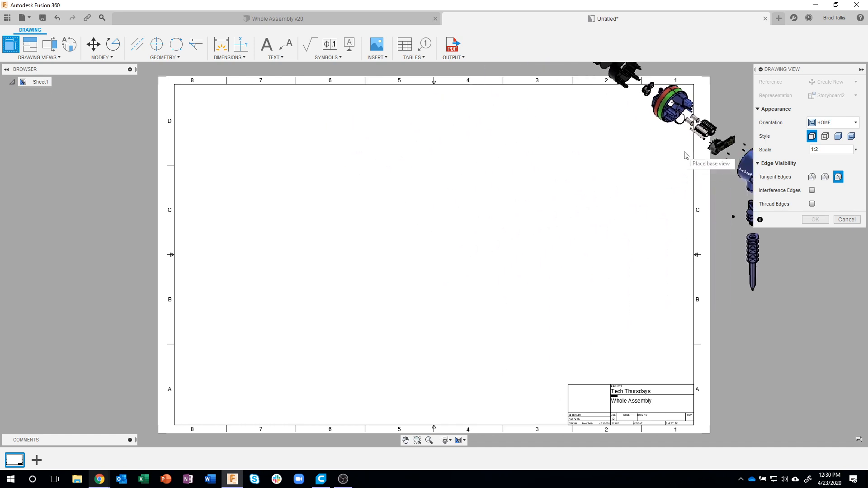
Place the base view across the middle of the sheet in NW Isometric orientation at 1:1 scale.
{"action": "left_click", "coordinate": [855, 124]}
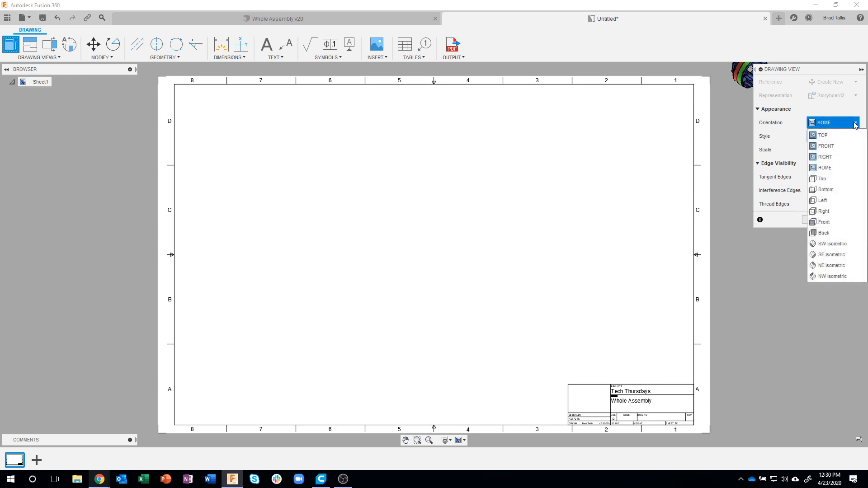
{"action": "left_click", "coordinate": [831, 146]}
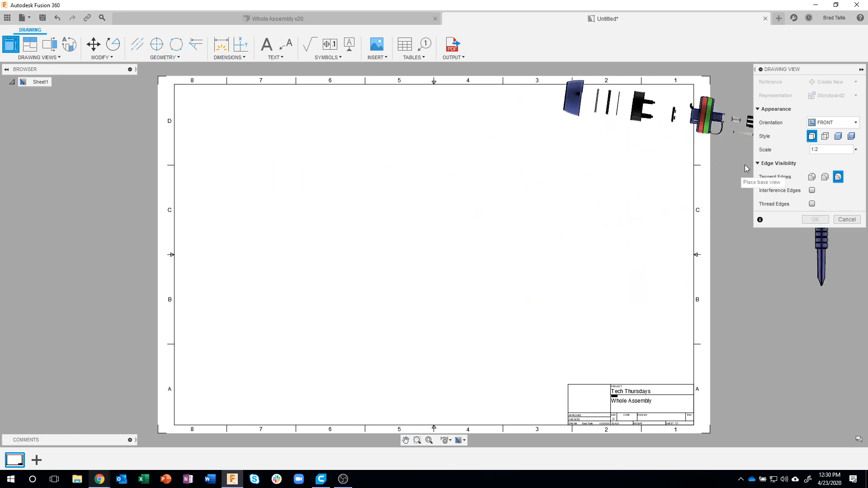
{"action": "left_click", "coordinate": [842, 126]}
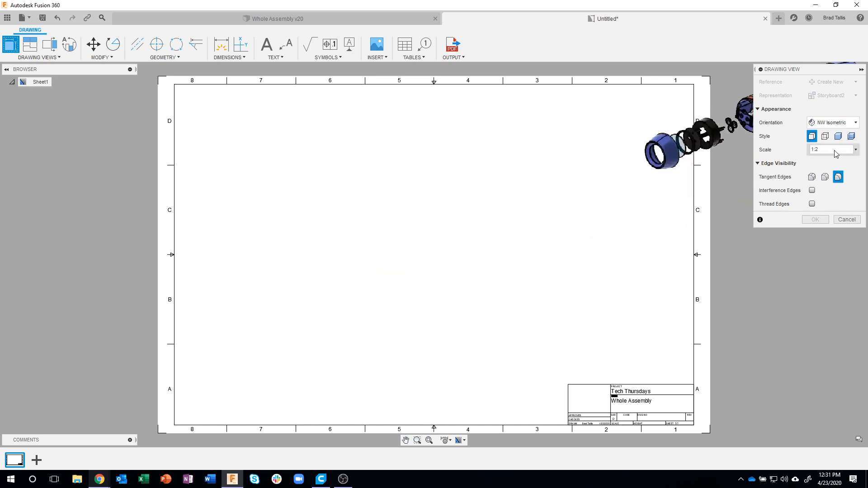
{"action": "left_click", "coordinate": [856, 149]}
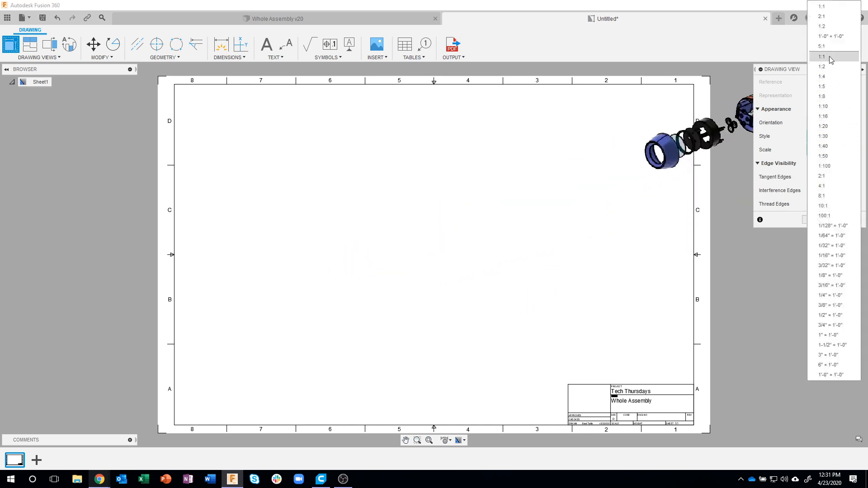
{"action": "left_click", "coordinate": [830, 57]}
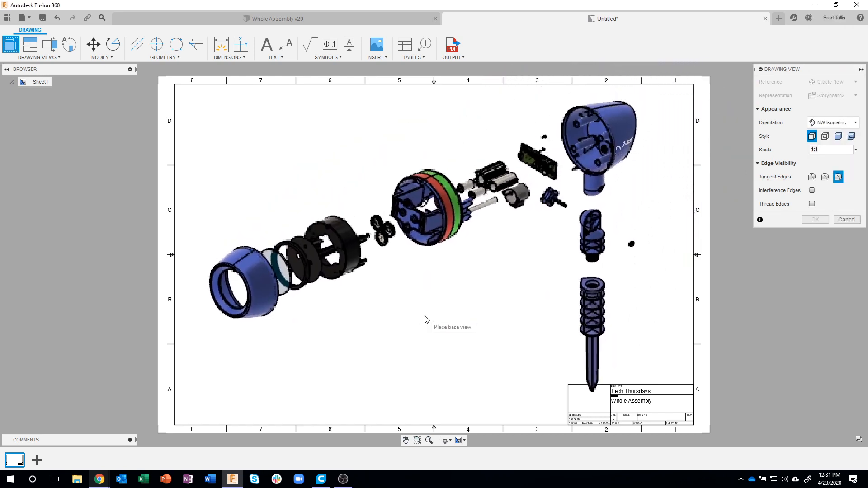
{"action": "left_click", "coordinate": [453, 307]}
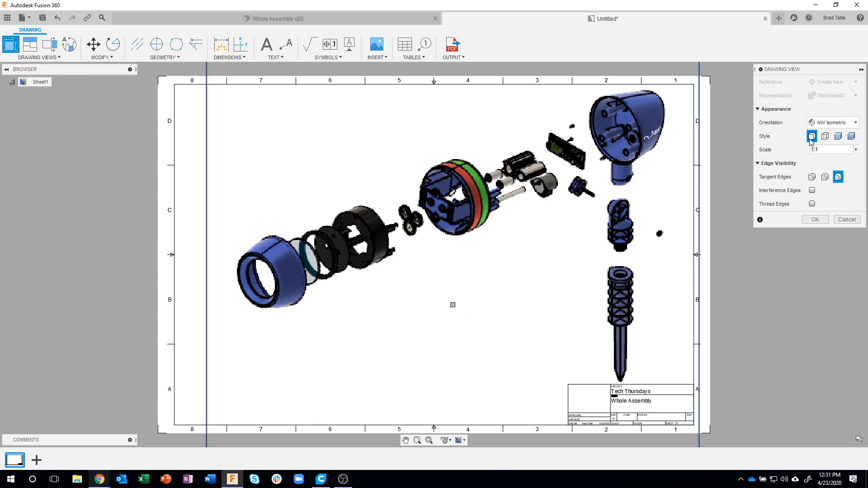
Give the placed view the shaded style with full-length tangent edges and create it.
{"action": "left_click", "coordinate": [838, 136]}
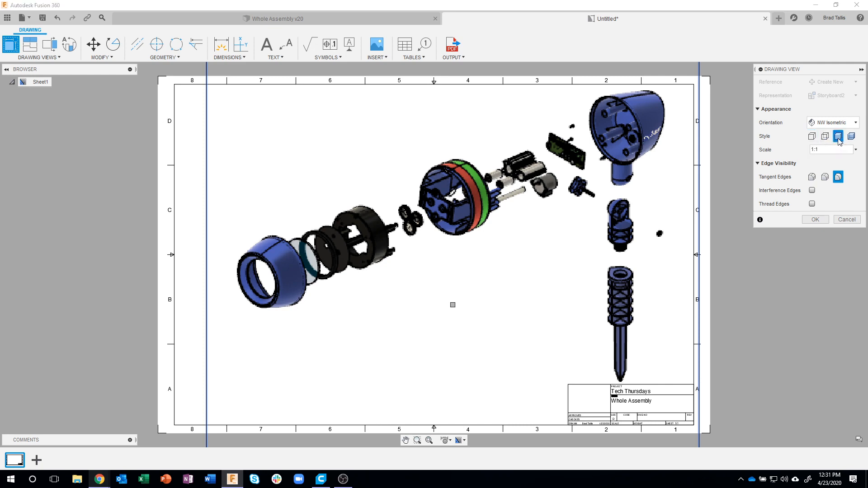
{"action": "left_click", "coordinate": [811, 177]}
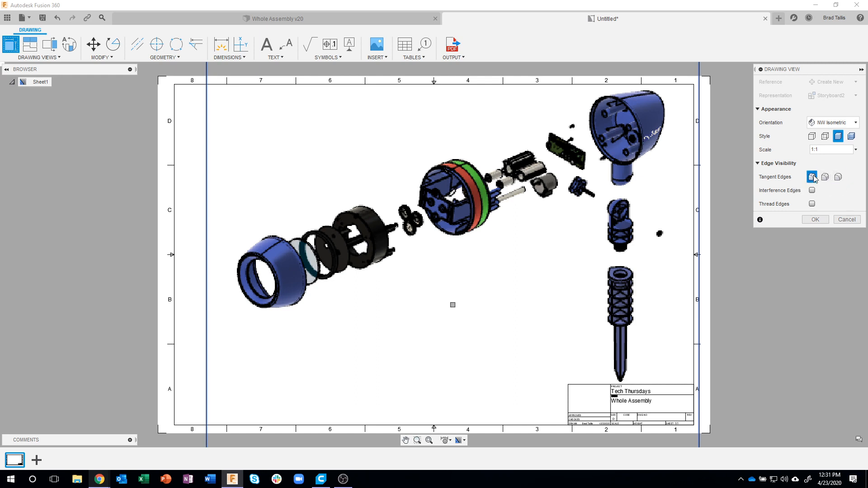
{"action": "left_click", "coordinate": [815, 220]}
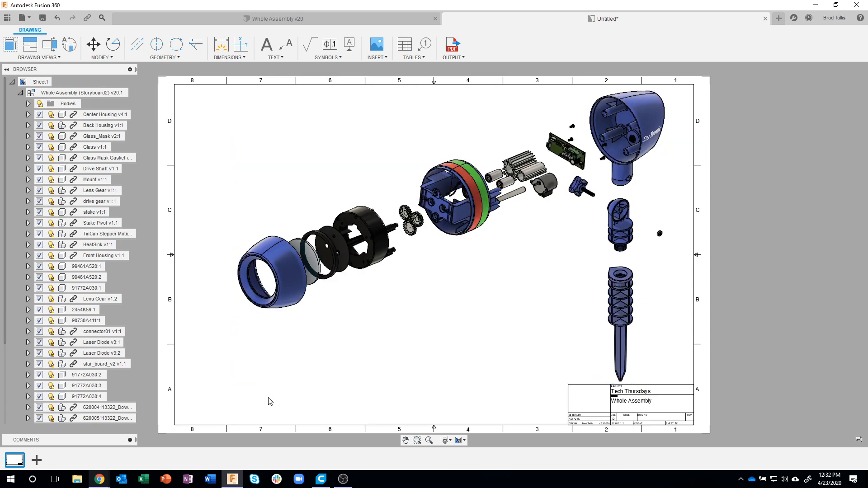
Insert a parts list with balloons for the exploded view, placing the table in the sheet border's lower-left corner.
{"action": "left_click", "coordinate": [402, 48]}
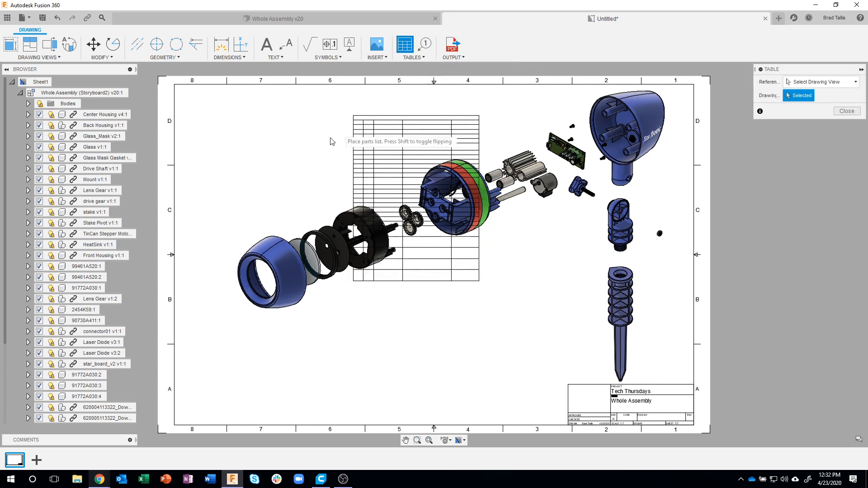
{"action": "left_click", "coordinate": [176, 427]}
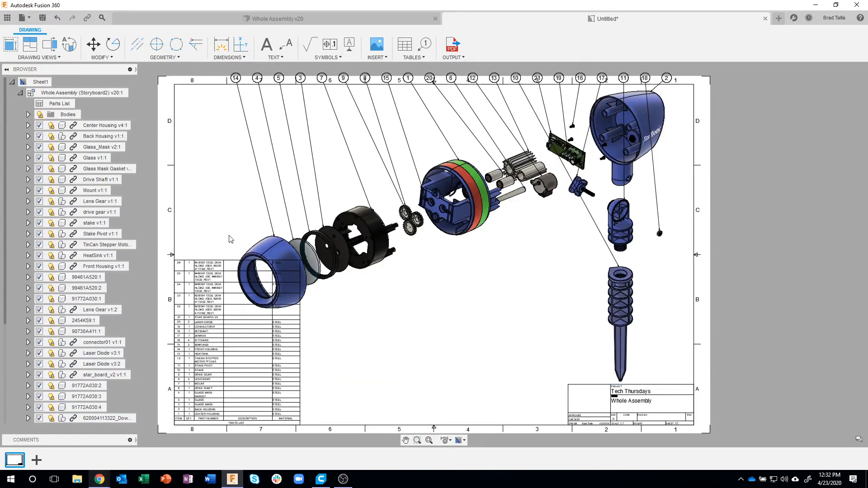
{"action": "scroll", "coordinate": [180, 321], "scroll_direction": "up", "scroll_amount": 2}
{"action": "middle_click_drag", "start_coordinate": [205, 278], "coordinate": [207, 217]}
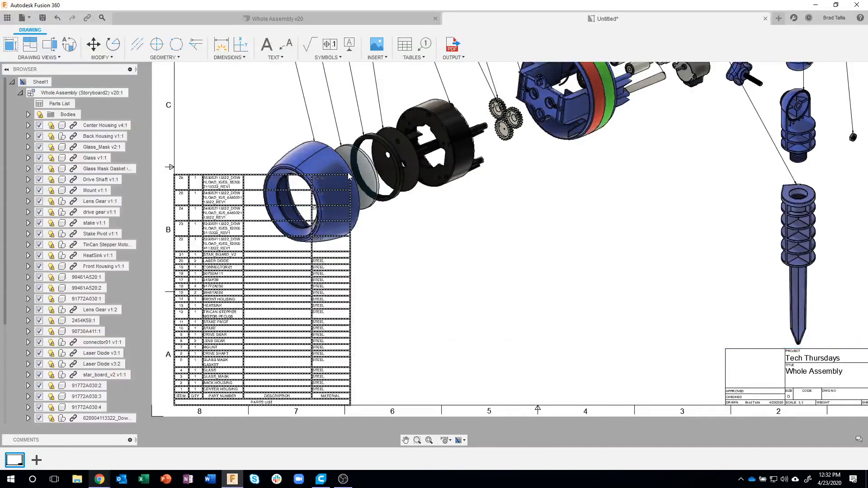
{"action": "scroll", "coordinate": [351, 205], "scroll_direction": "down", "scroll_amount": 5}
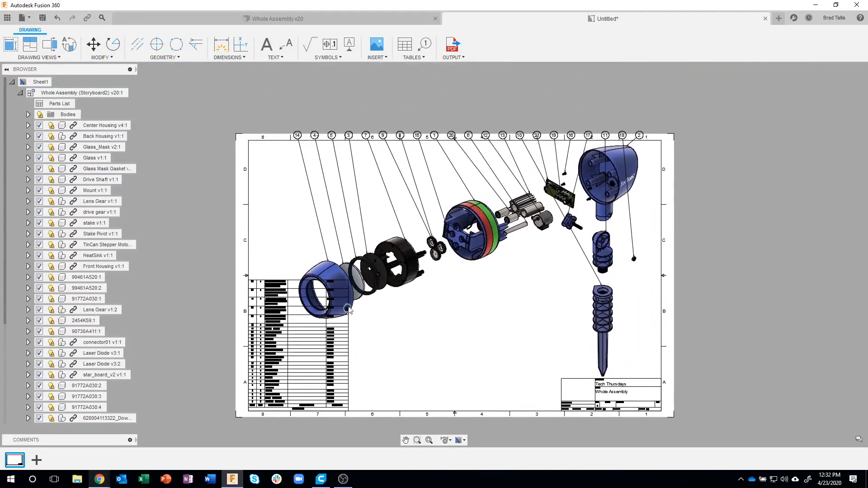
Shorten the parts list so it wraps into two columns, with items 1 to 18 in the first, clearing the front housing.
{"action": "left_click", "coordinate": [294, 200]}
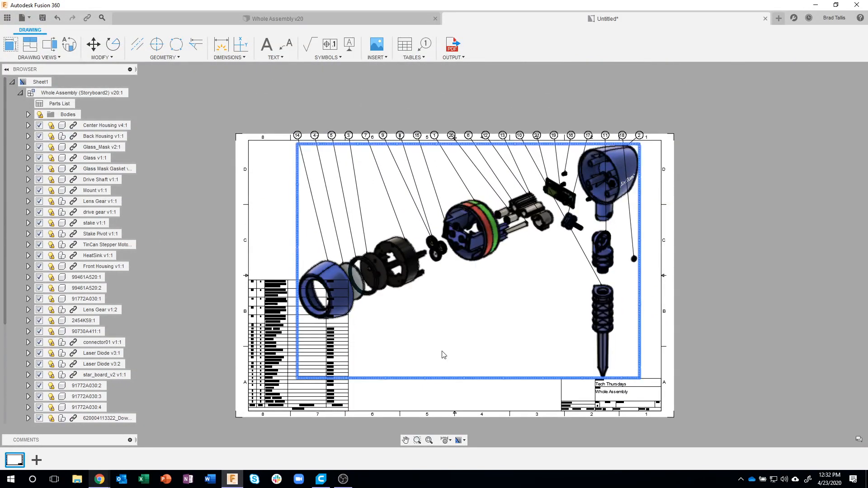
{"action": "scroll", "coordinate": [381, 400], "scroll_direction": "down", "scroll_amount": 3}
{"action": "scroll", "coordinate": [365, 392], "scroll_direction": "up", "scroll_amount": 3}
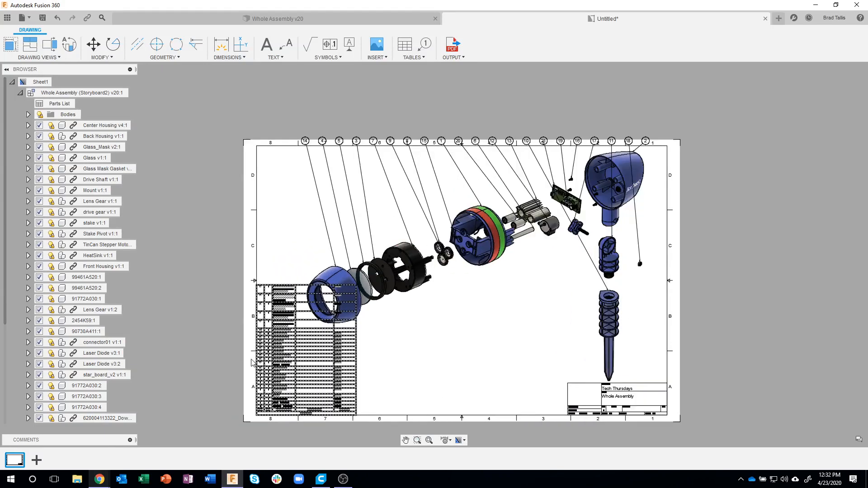
{"action": "scroll", "coordinate": [253, 361], "scroll_direction": "up", "scroll_amount": 3}
{"action": "middle_click_drag", "start_coordinate": [241, 322], "coordinate": [221, 273]}
{"action": "scroll", "coordinate": [211, 256], "scroll_direction": "up", "scroll_amount": 1}
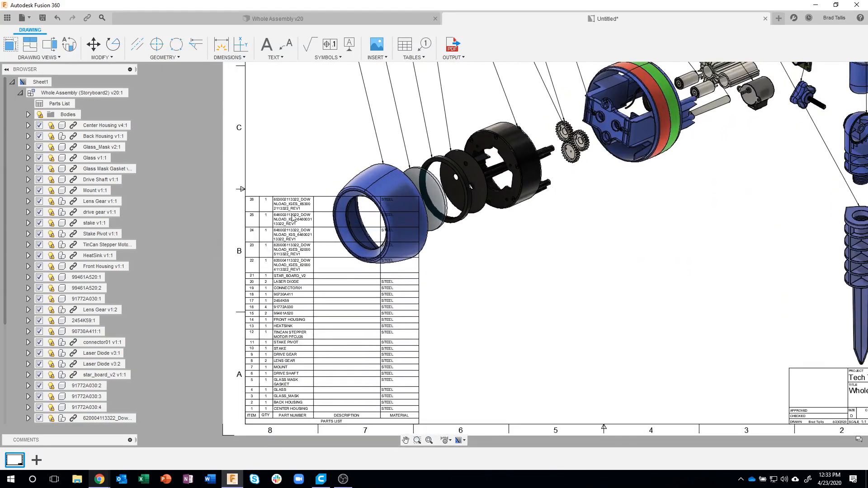
{"action": "left_click", "coordinate": [317, 199]}
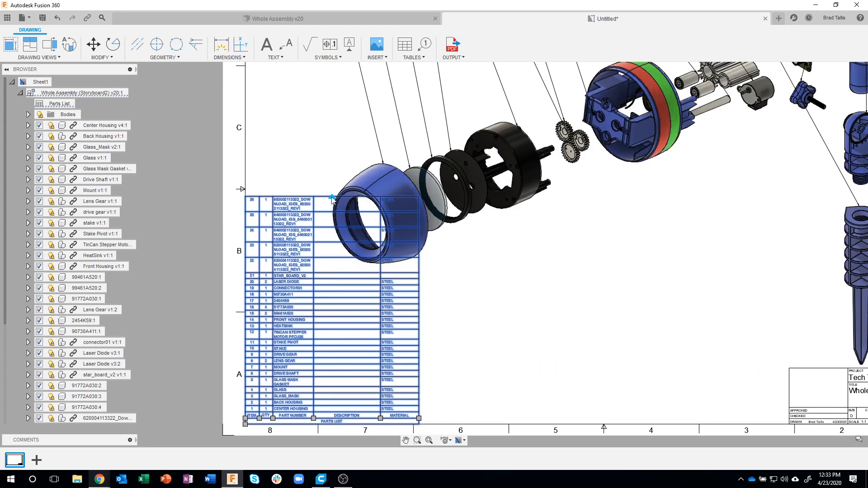
{"action": "left_click", "coordinate": [331, 198]}
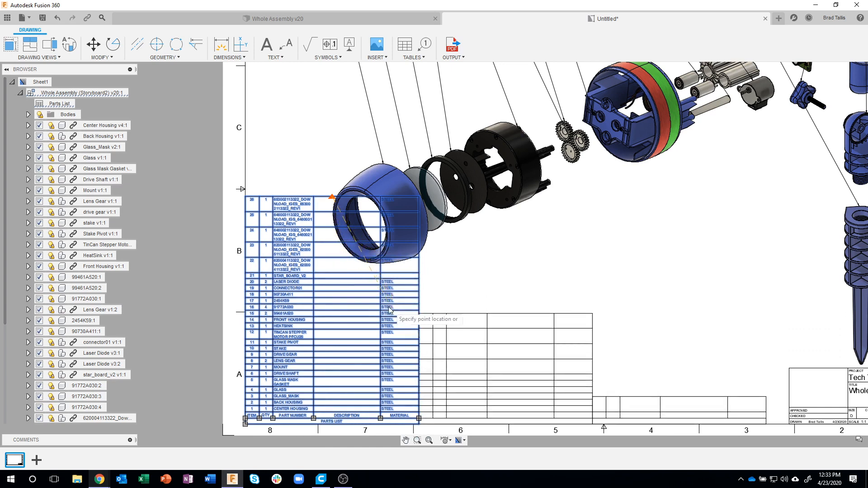
{"action": "left_click", "coordinate": [361, 291]}
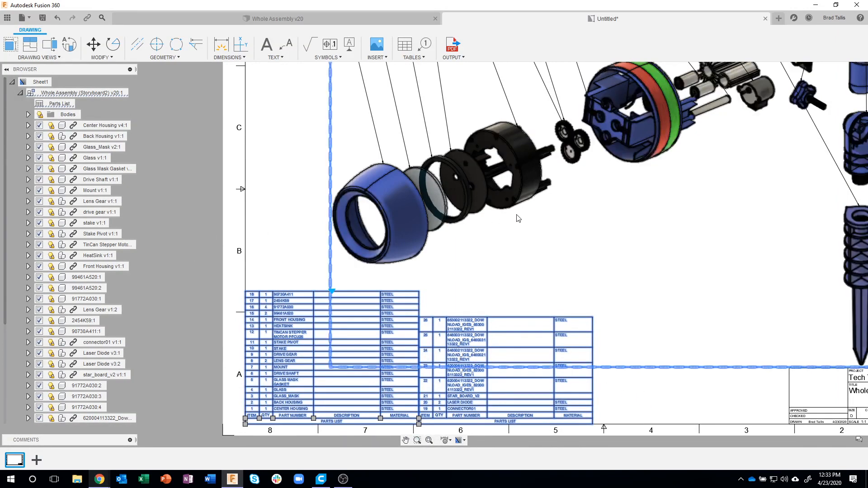
{"action": "left_click", "coordinate": [279, 223]}
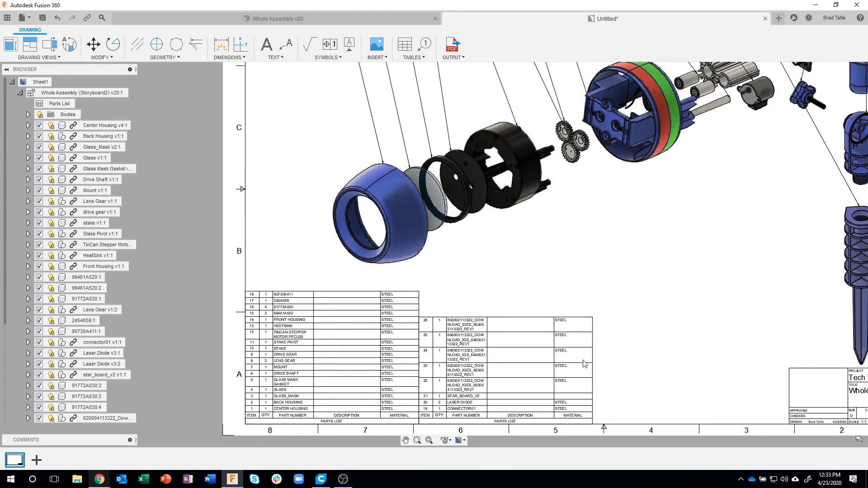
Shorten the parts list further to wrap it into three columns, with items 1 to 13 in the first.
{"action": "left_click", "coordinate": [492, 322]}
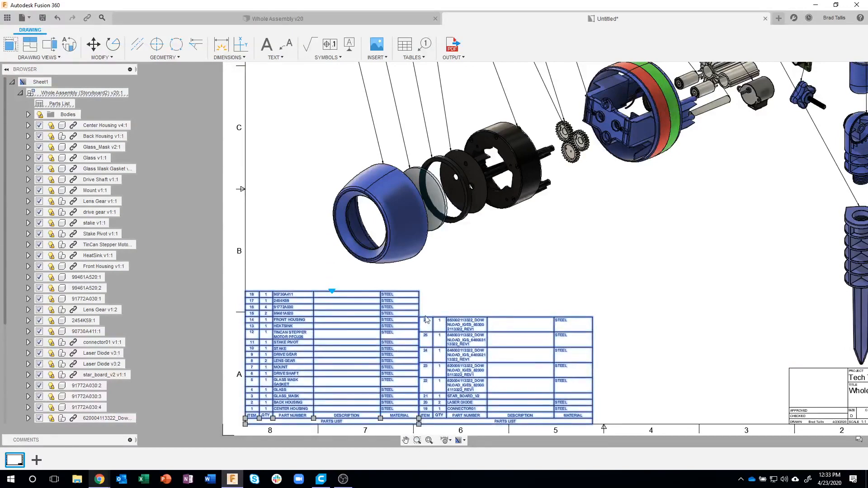
{"action": "left_click", "coordinate": [331, 291]}
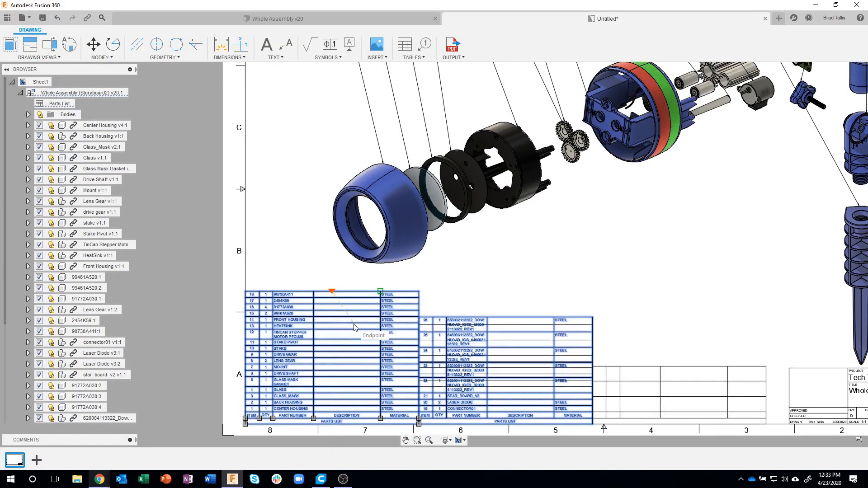
{"action": "key", "text": "Escape"}
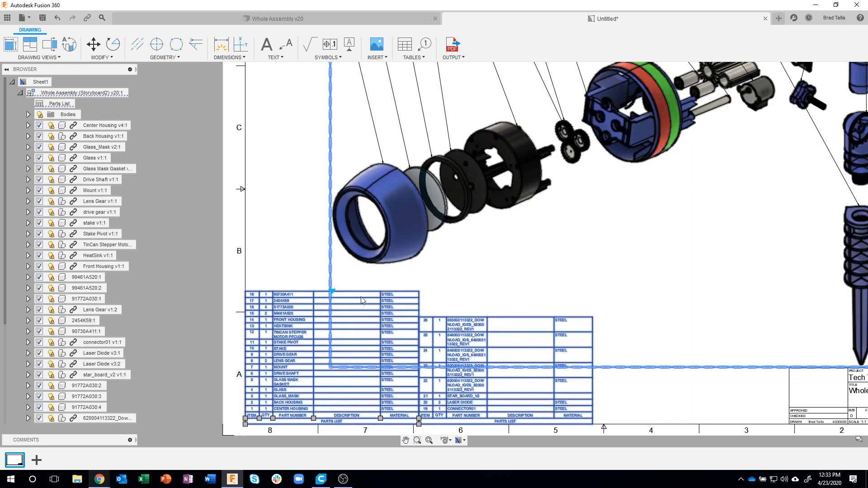
{"action": "left_click", "coordinate": [333, 292]}
{"action": "left_click", "coordinate": [380, 323]}
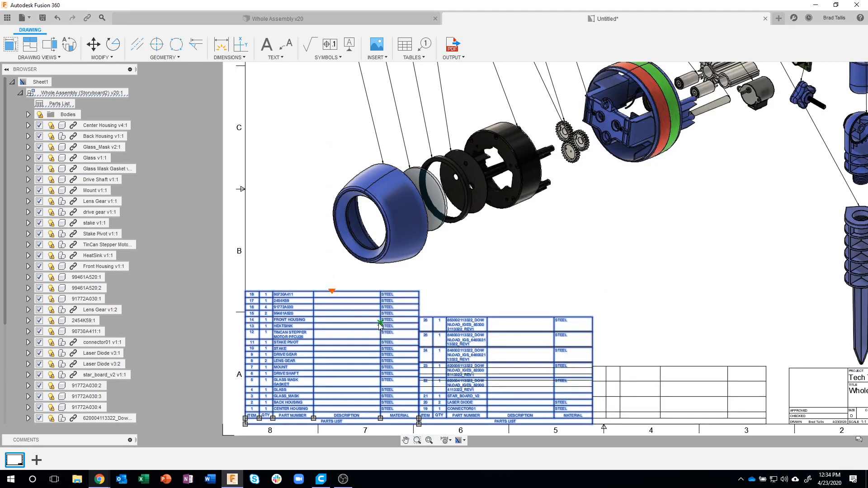
Raise the parts list's break height to form two columns, with items 1 to 17 in the first.
{"action": "left_click", "coordinate": [333, 323]}
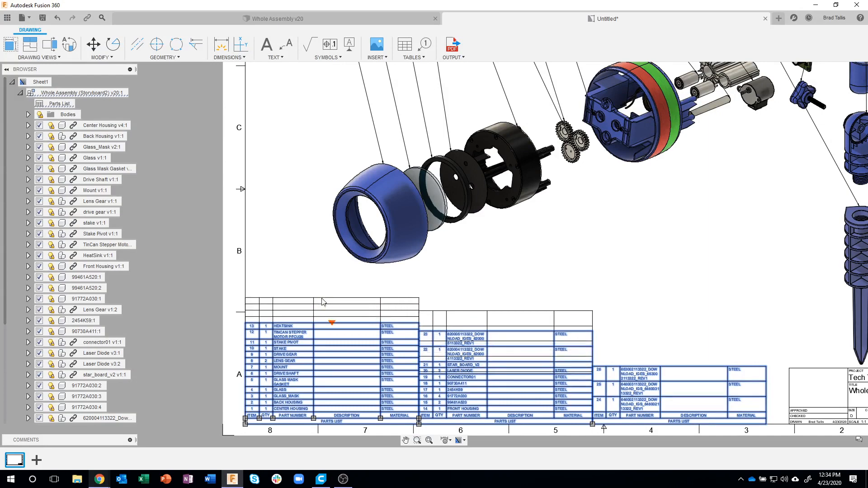
{"action": "left_click", "coordinate": [320, 297]}
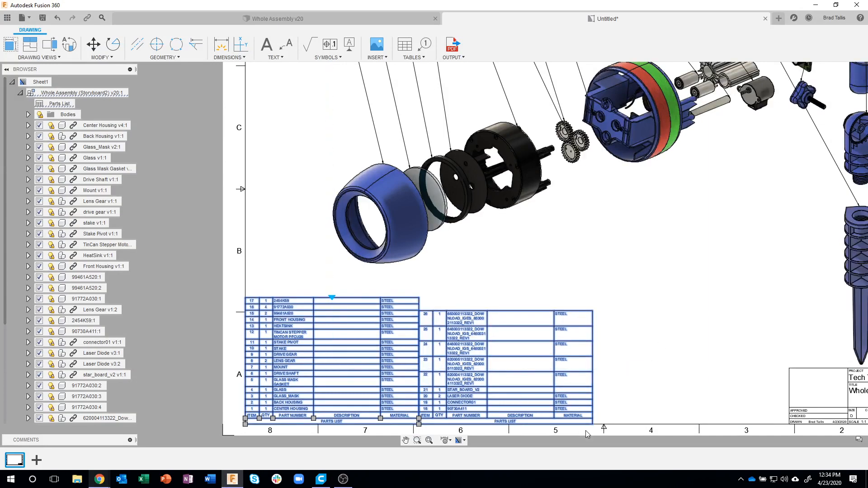
{"action": "left_click", "coordinate": [291, 271]}
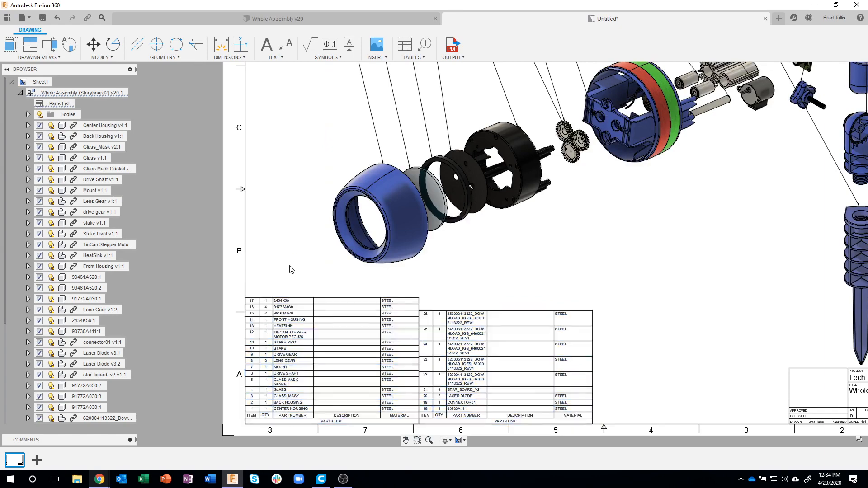
Move the arrowhead of balloon 7's leader to another point on the edge of the black mount.
{"action": "scroll", "coordinate": [229, 413], "scroll_direction": "up", "scroll_amount": 2}
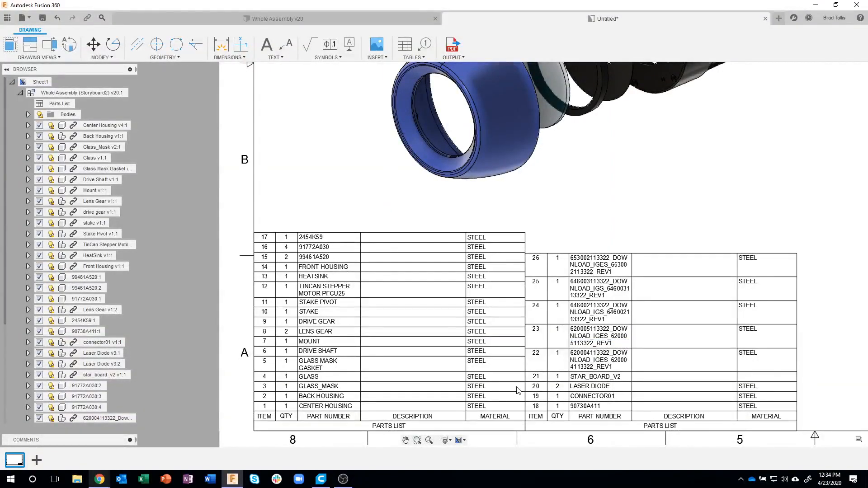
{"action": "scroll", "coordinate": [425, 364], "scroll_direction": "down", "scroll_amount": 2}
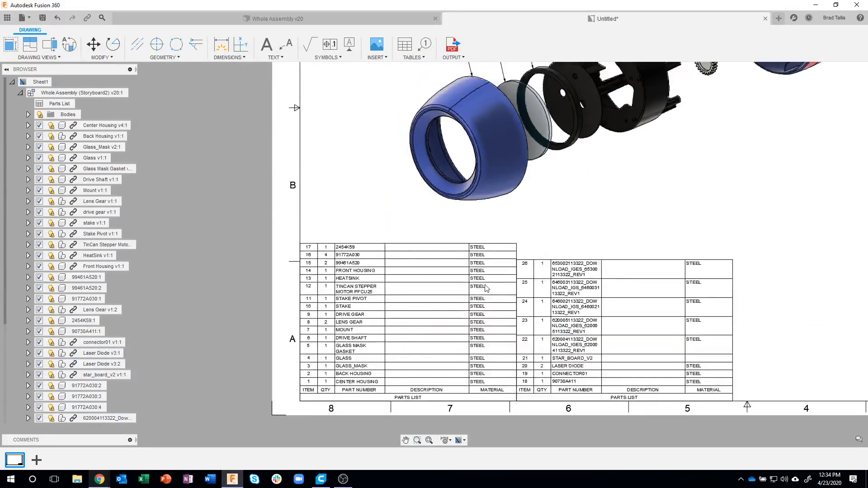
{"action": "scroll", "coordinate": [486, 289], "scroll_direction": "down", "scroll_amount": 2}
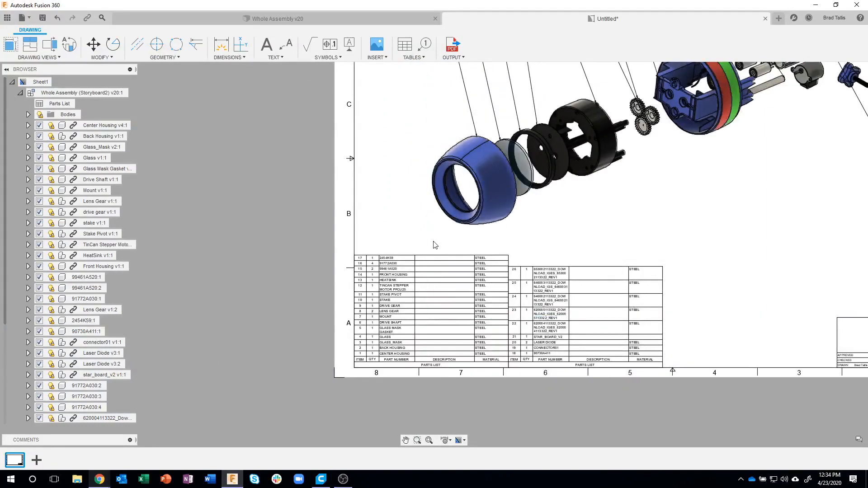
{"action": "middle_click_drag", "start_coordinate": [407, 219], "coordinate": [265, 266]}
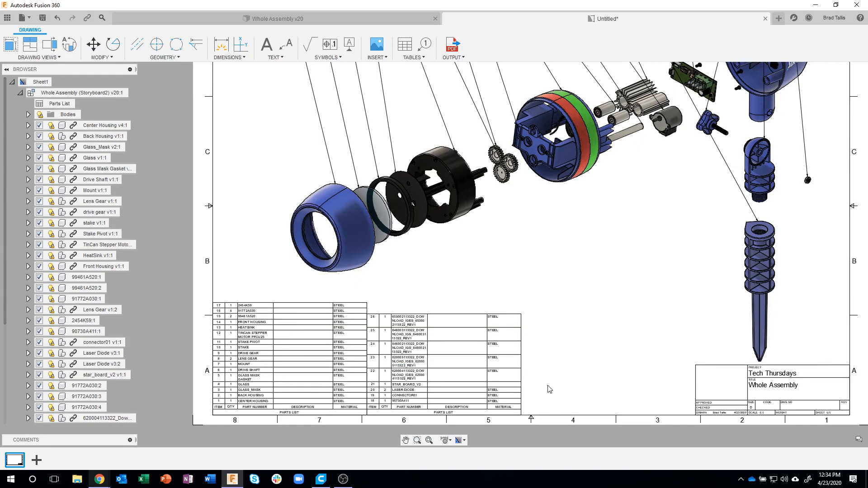
{"action": "scroll", "coordinate": [549, 389], "scroll_direction": "down", "scroll_amount": 5}
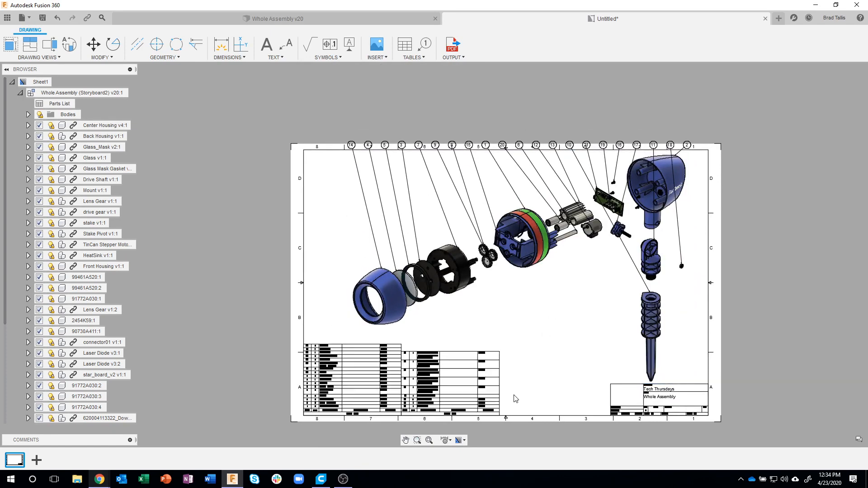
{"action": "scroll", "coordinate": [425, 216], "scroll_direction": "up", "scroll_amount": 1}
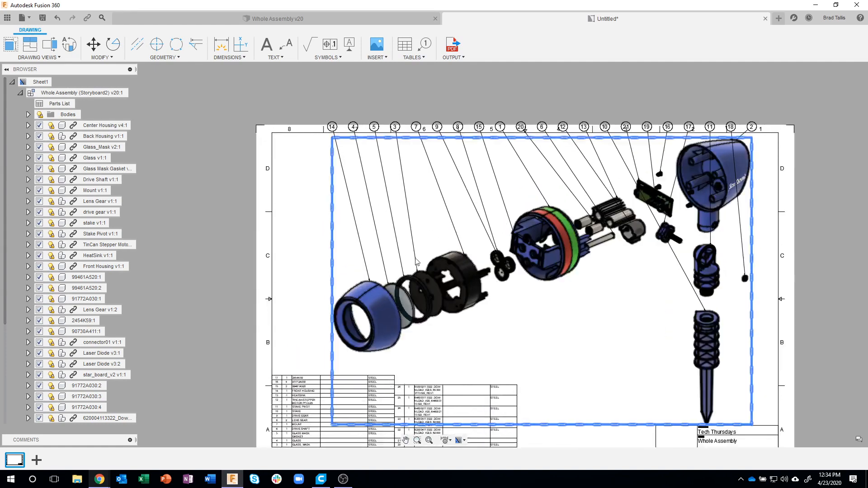
{"action": "scroll", "coordinate": [416, 262], "scroll_direction": "up", "scroll_amount": 3}
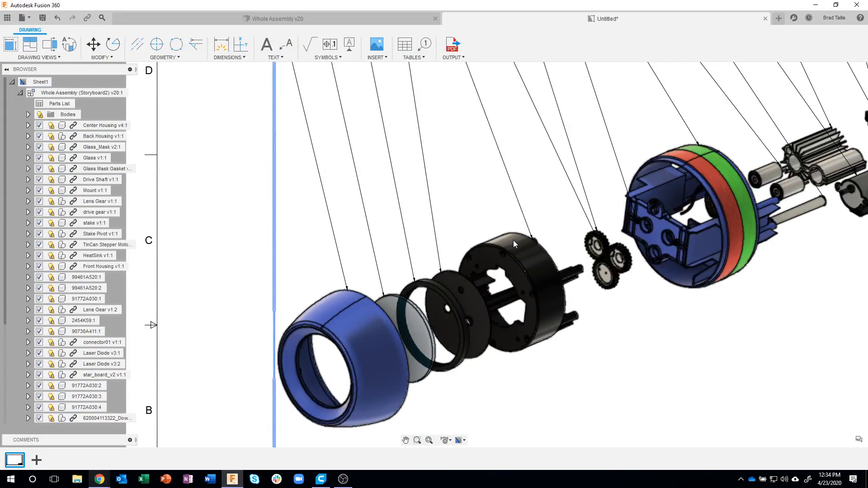
{"action": "left_click", "coordinate": [534, 239]}
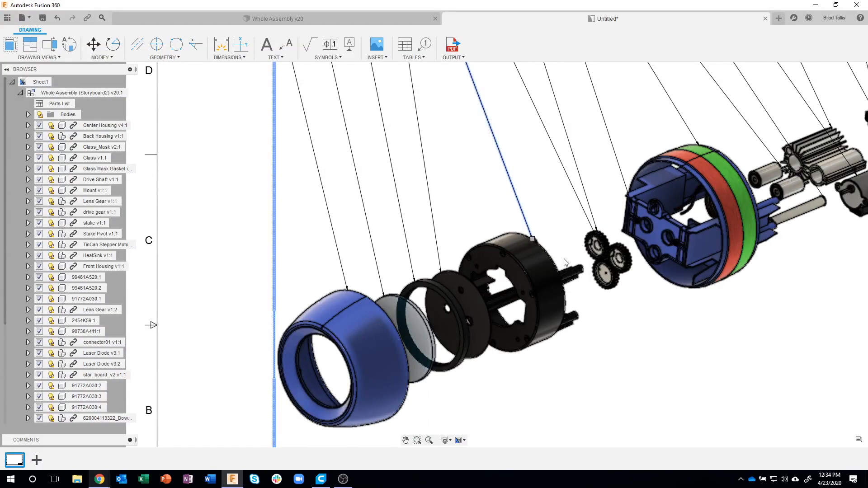
{"action": "scroll", "coordinate": [540, 243], "scroll_direction": "up", "scroll_amount": 4}
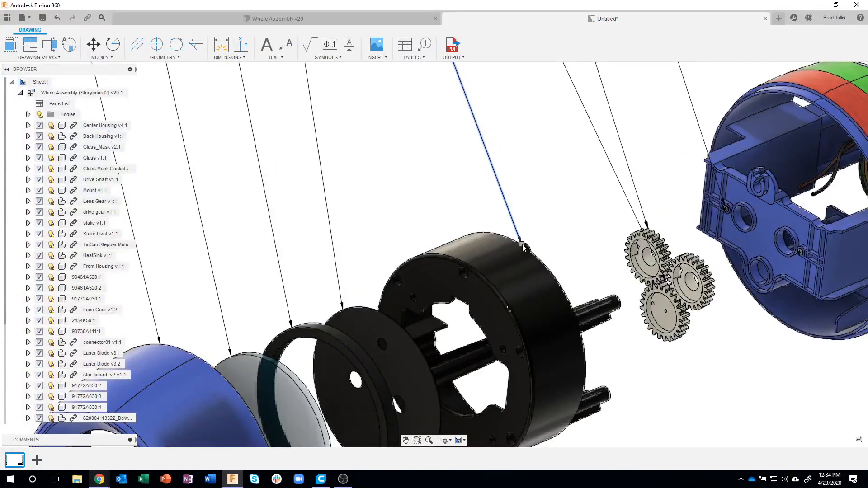
{"action": "left_click", "coordinate": [521, 244]}
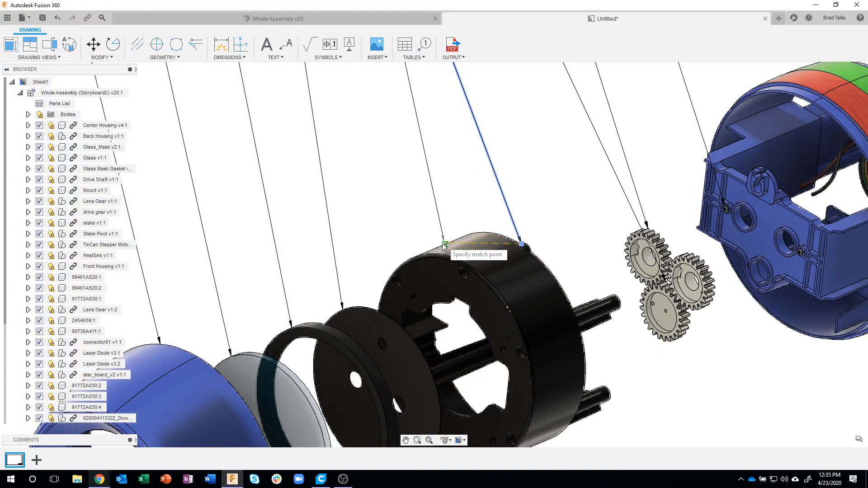
Move the leader arrow tip of balloon 7 onto the upper edge of the black cylindrical housing.
{"action": "key", "text": "Escape"}
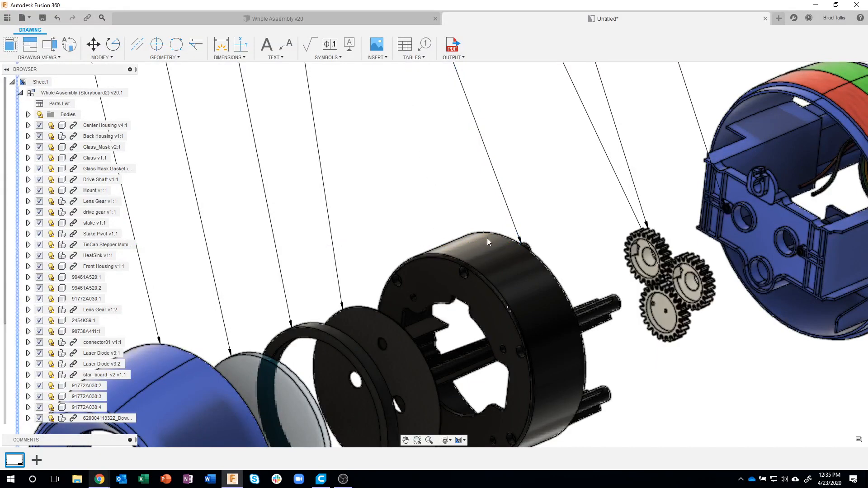
{"action": "scroll", "coordinate": [520, 245], "scroll_direction": "up", "scroll_amount": 3}
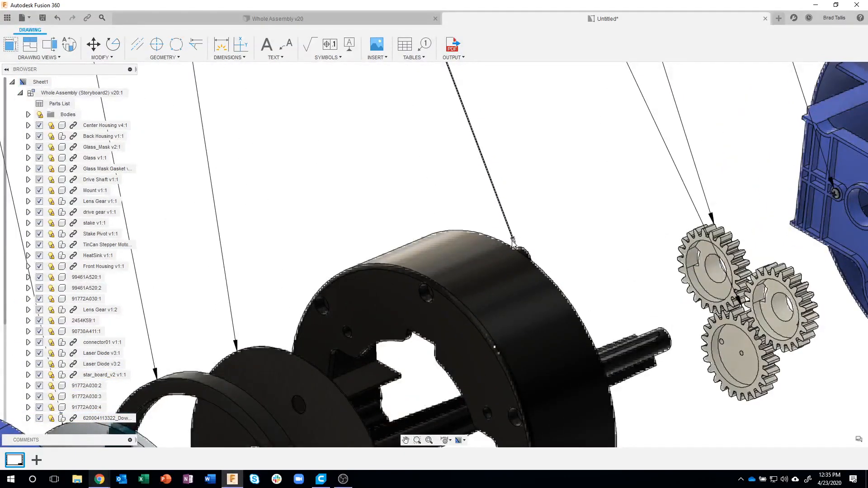
{"action": "left_click", "coordinate": [518, 248]}
{"action": "left_click", "coordinate": [516, 248]}
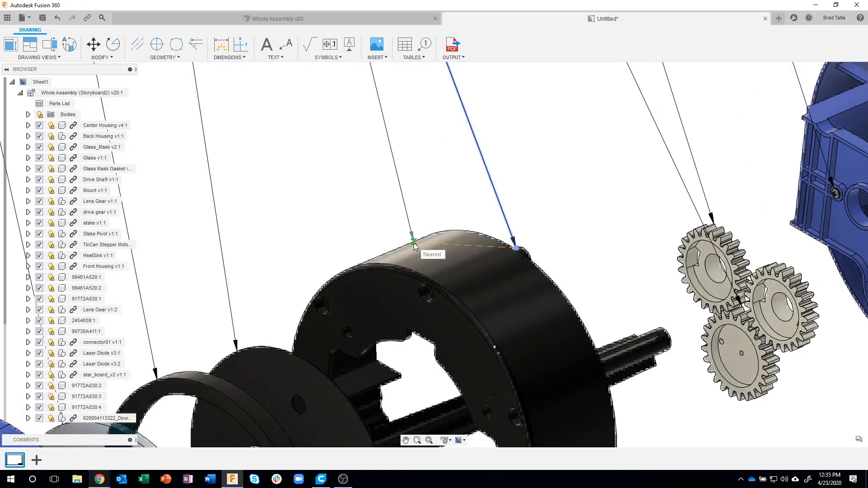
{"action": "left_click", "coordinate": [413, 243]}
{"action": "scroll", "coordinate": [464, 256], "scroll_direction": "down", "scroll_amount": 3}
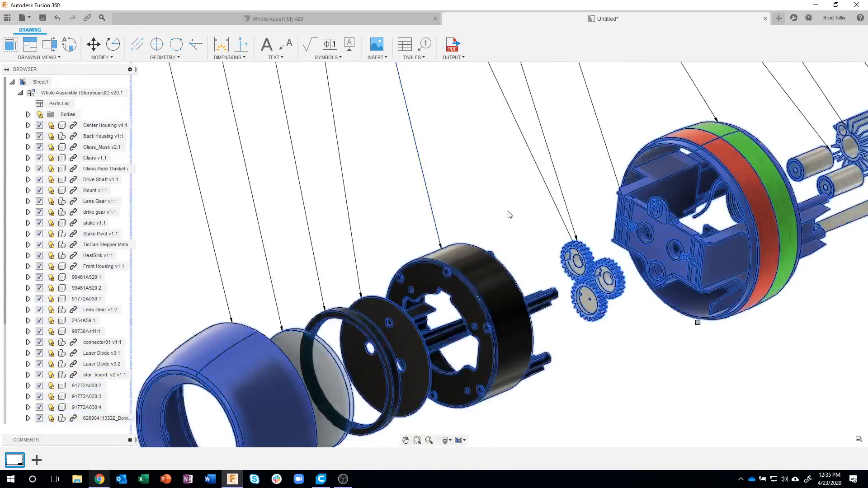
Move the leader arrow tip of balloon 1 from the green band to the red band's upper edge on the centre housing.
{"action": "scroll", "coordinate": [570, 391], "scroll_direction": "down", "scroll_amount": 2}
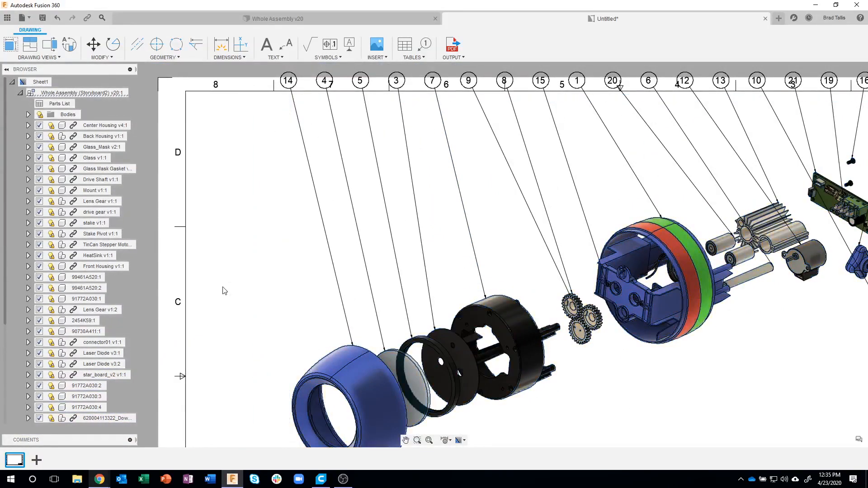
{"action": "mouse_move", "coordinate": [505, 252]}
{"action": "middle_mouse_down"}
{"action": "mouse_move", "coordinate": [421, 210]}
{"action": "mouse_move", "coordinate": [385, 226]}
{"action": "middle_mouse_up"}
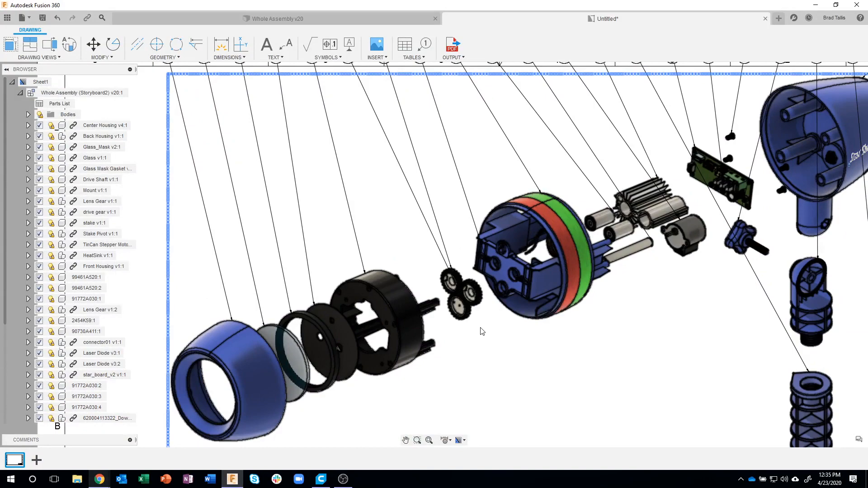
{"action": "scroll", "coordinate": [500, 207], "scroll_direction": "up", "scroll_amount": 4}
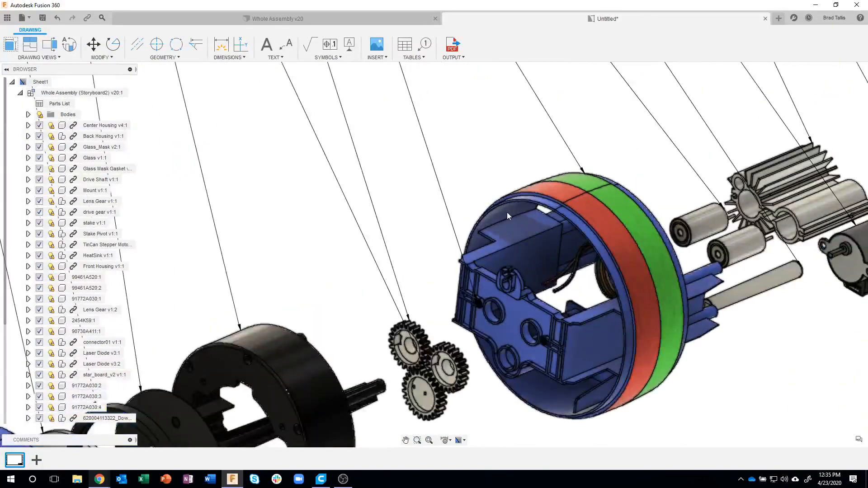
{"action": "left_click", "coordinate": [582, 172]}
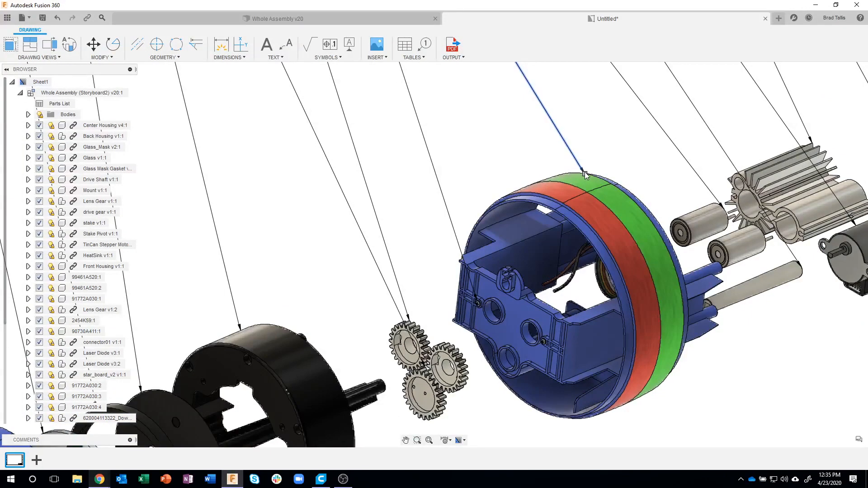
{"action": "left_click", "coordinate": [585, 173]}
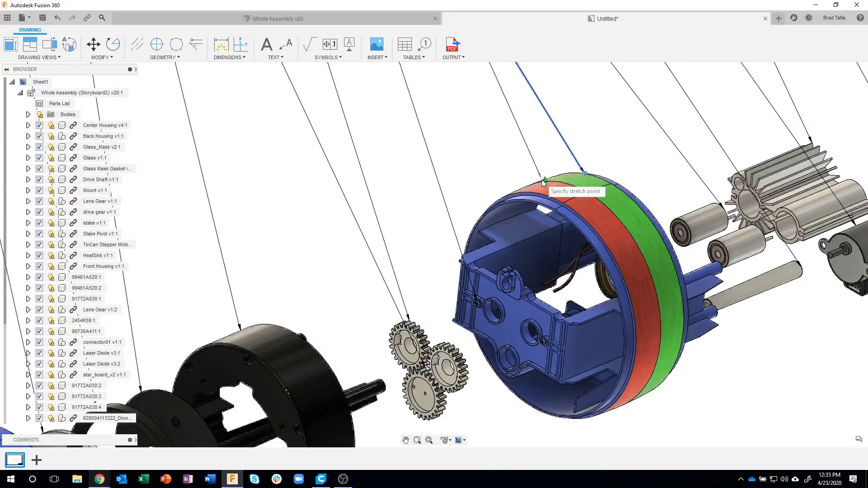
{"action": "left_click", "coordinate": [540, 181]}
{"action": "scroll", "coordinate": [579, 165], "scroll_direction": "down", "scroll_amount": 2}
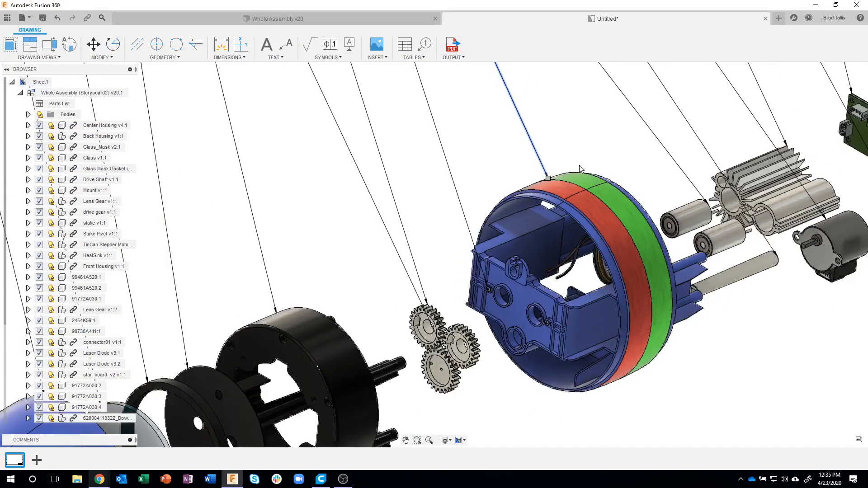
Move balloon 9 from the upper balloon row to the empty area below the three gears.
{"action": "scroll", "coordinate": [710, 395], "scroll_direction": "down", "scroll_amount": 3}
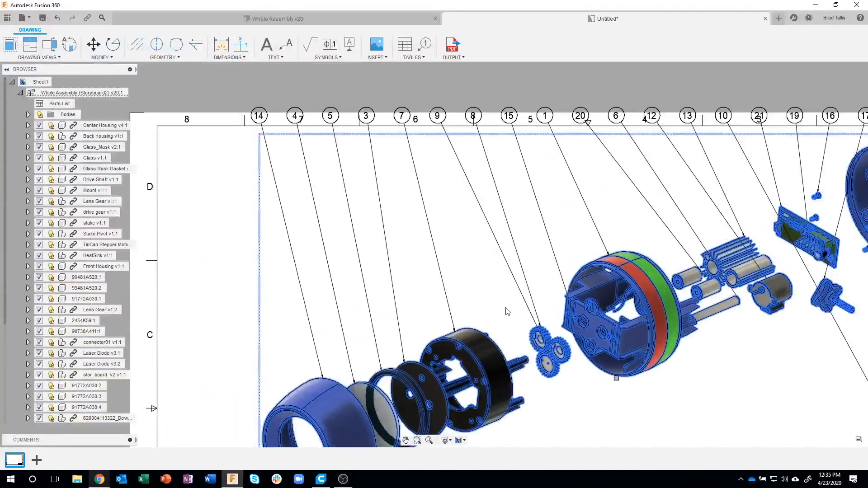
{"action": "mouse_move", "coordinate": [711, 381]}
{"action": "middle_mouse_down"}
{"action": "mouse_move", "coordinate": [628, 352]}
{"action": "mouse_move", "coordinate": [605, 319]}
{"action": "middle_mouse_up"}
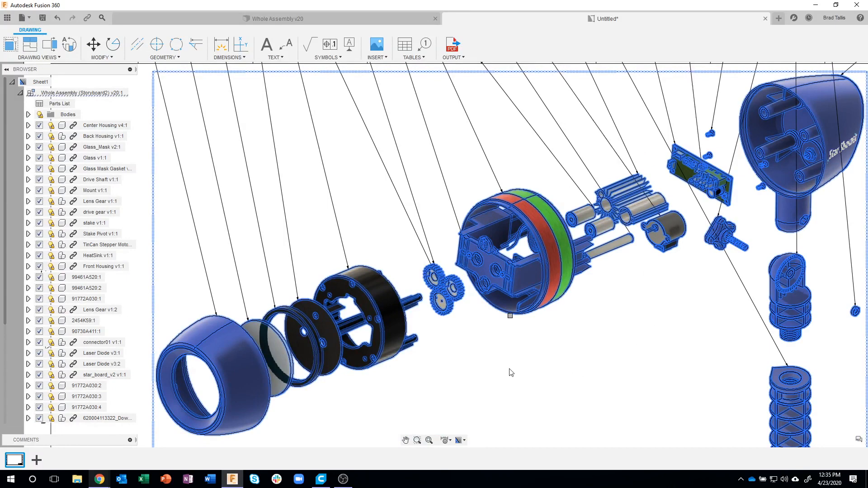
{"action": "scroll", "coordinate": [511, 372], "scroll_direction": "down", "scroll_amount": 2}
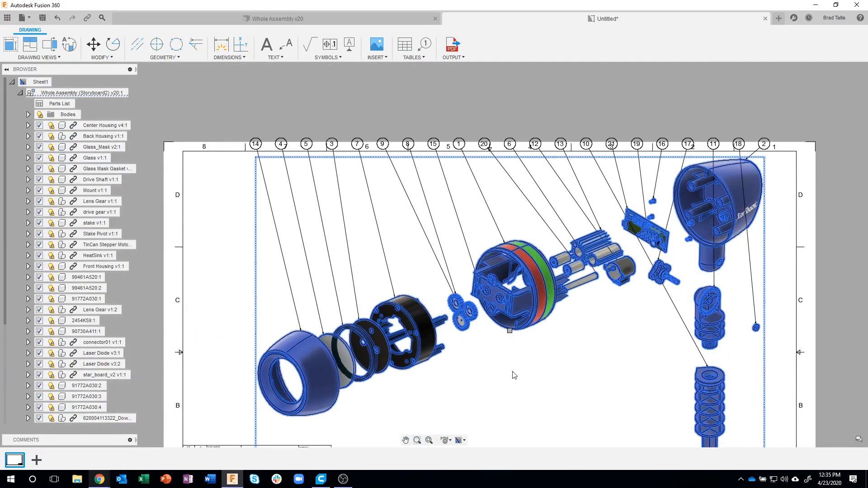
{"action": "scroll", "coordinate": [490, 351], "scroll_direction": "up", "scroll_amount": 2}
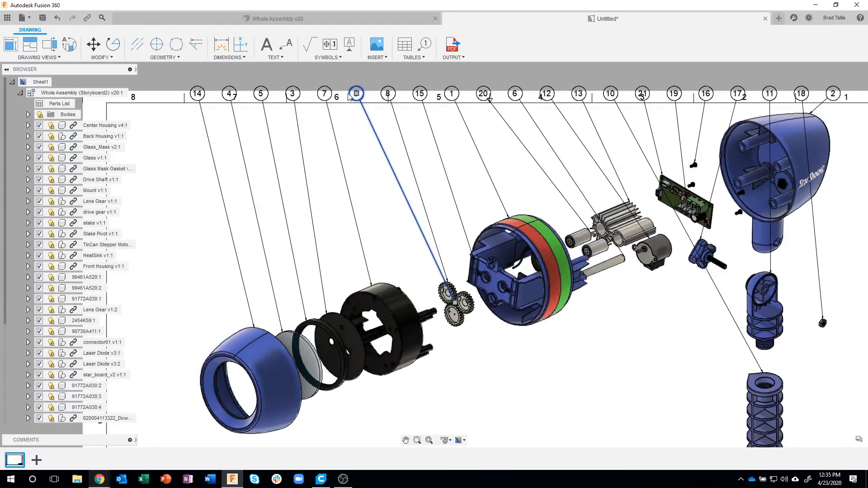
{"action": "scroll", "coordinate": [382, 167], "scroll_direction": "down", "scroll_amount": 1}
{"action": "scroll", "coordinate": [456, 289], "scroll_direction": "up", "scroll_amount": 6}
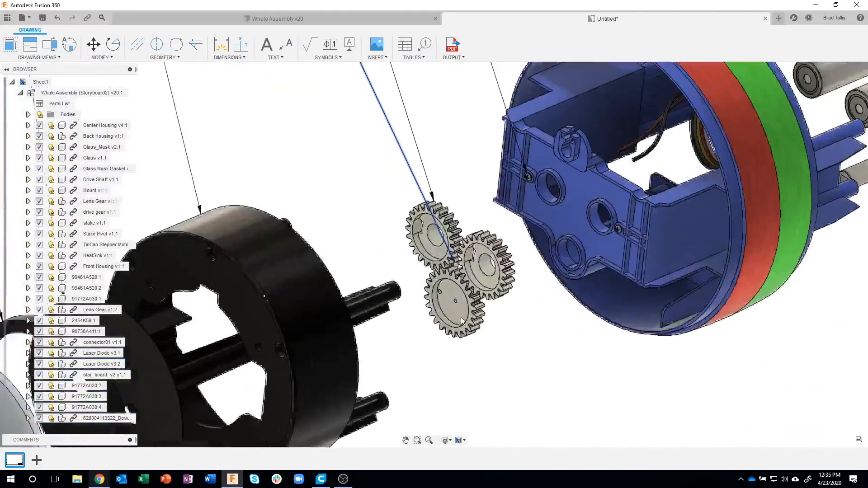
{"action": "scroll", "coordinate": [508, 332], "scroll_direction": "down", "scroll_amount": 6}
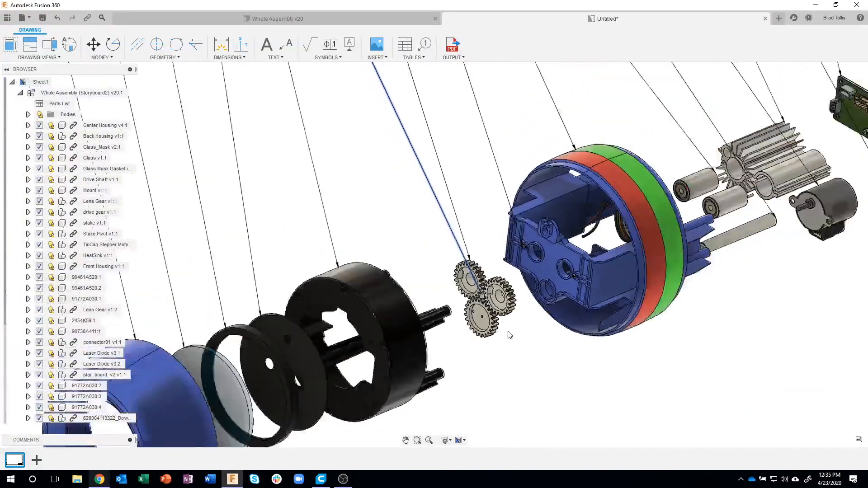
{"action": "scroll", "coordinate": [419, 246], "scroll_direction": "down", "scroll_amount": 2}
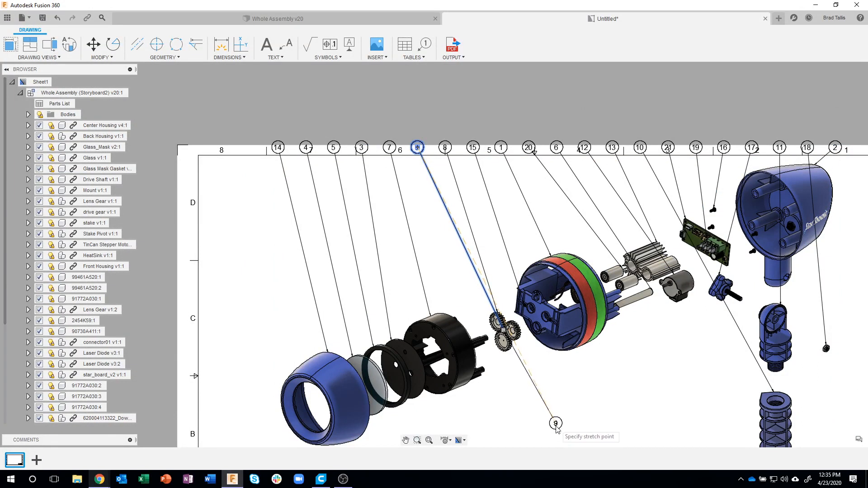
{"action": "left_click", "coordinate": [555, 426]}
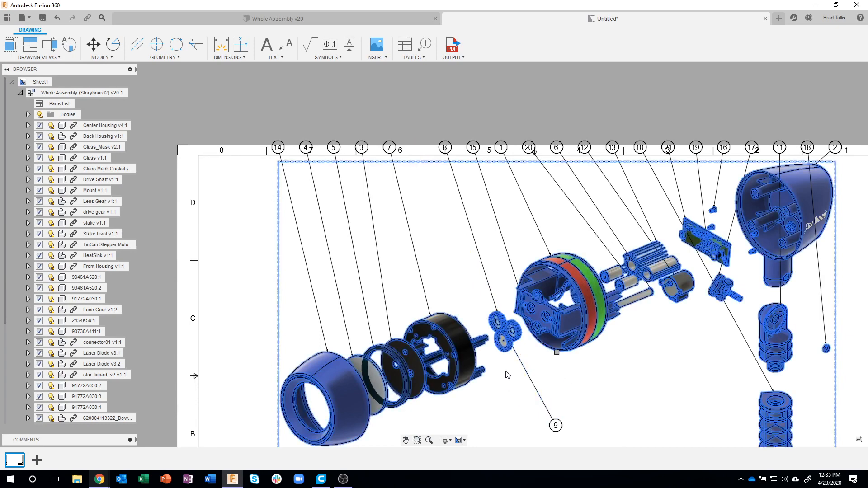
Reattach the leader arrow of balloon 9 to the lower edge of the bottom gear.
{"action": "scroll", "coordinate": [506, 362], "scroll_direction": "up", "scroll_amount": 5}
{"action": "scroll", "coordinate": [527, 354], "scroll_direction": "up", "scroll_amount": 4}
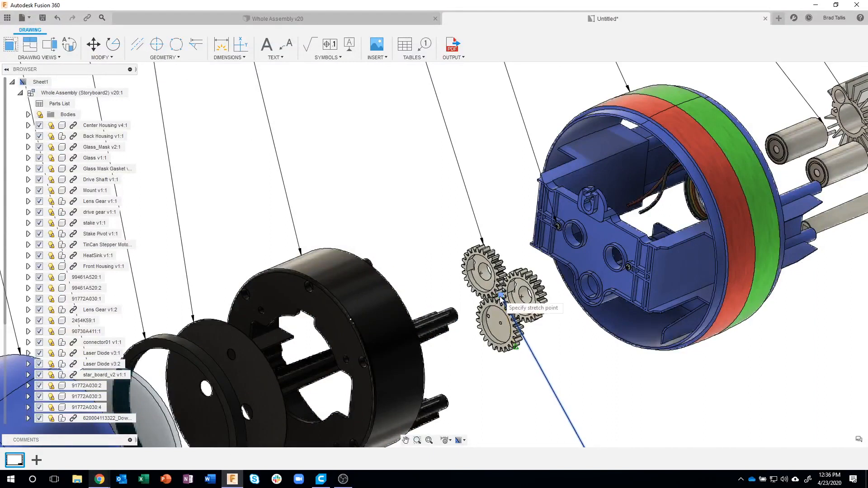
{"action": "left_click", "coordinate": [516, 348]}
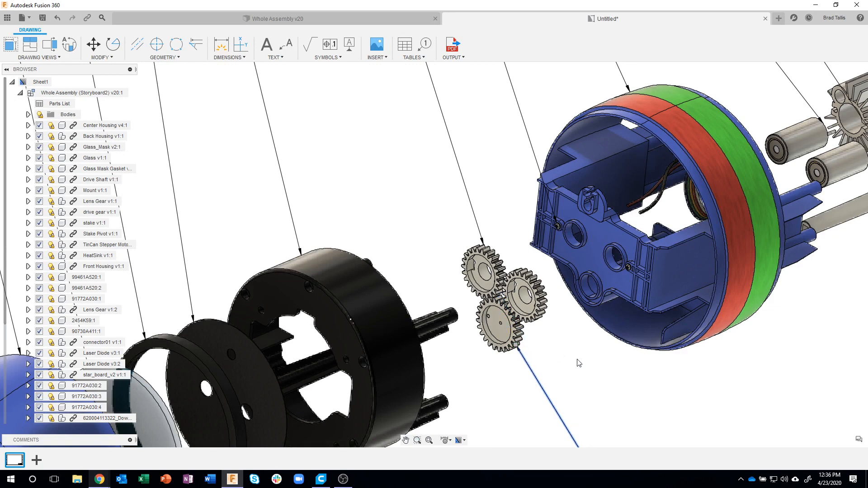
{"action": "scroll", "coordinate": [579, 363], "scroll_direction": "down", "scroll_amount": 6}
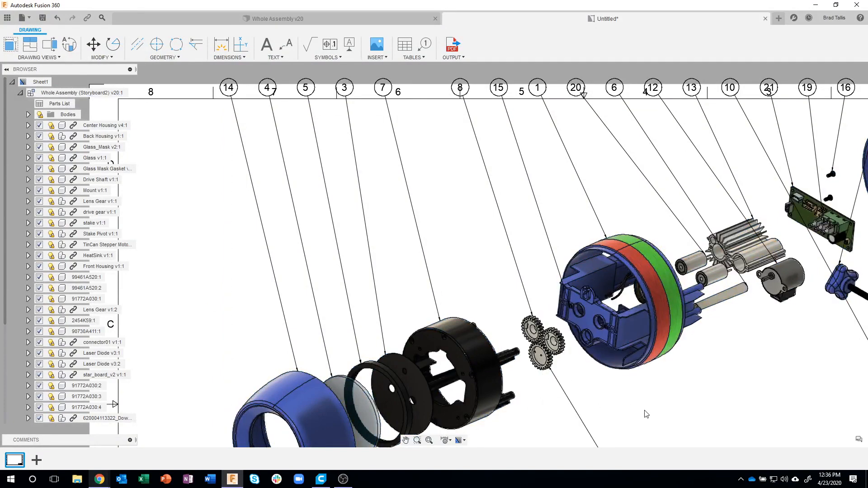
Move balloon 15 from the upper balloon row to below the centre housing, near balloon 9.
{"action": "mouse_move", "coordinate": [644, 412]}
{"action": "middle_mouse_down"}
{"action": "mouse_move", "coordinate": [539, 344]}
{"action": "mouse_move", "coordinate": [492, 333]}
{"action": "mouse_move", "coordinate": [483, 354]}
{"action": "mouse_move", "coordinate": [516, 432]}
{"action": "mouse_move", "coordinate": [515, 452]}
{"action": "middle_mouse_up"}
{"action": "left_click", "coordinate": [334, 110]}
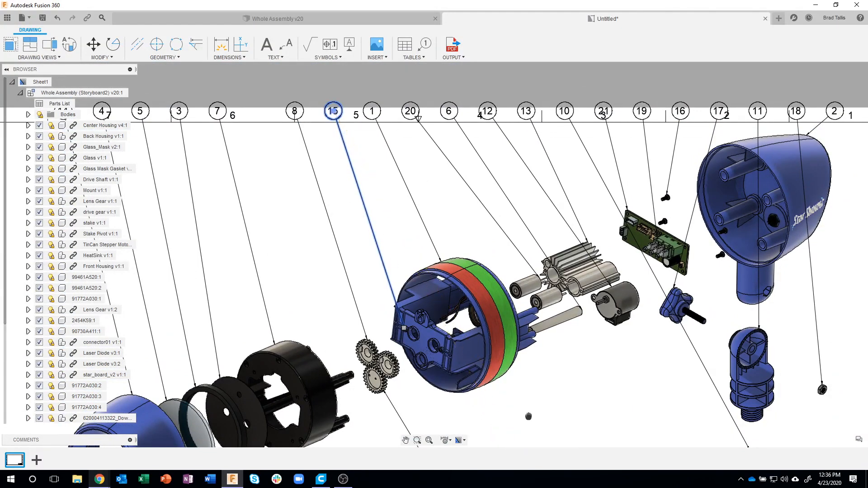
{"action": "middle_click_drag", "start_coordinate": [522, 413], "coordinate": [497, 299]}
{"action": "left_click", "coordinate": [469, 355]}
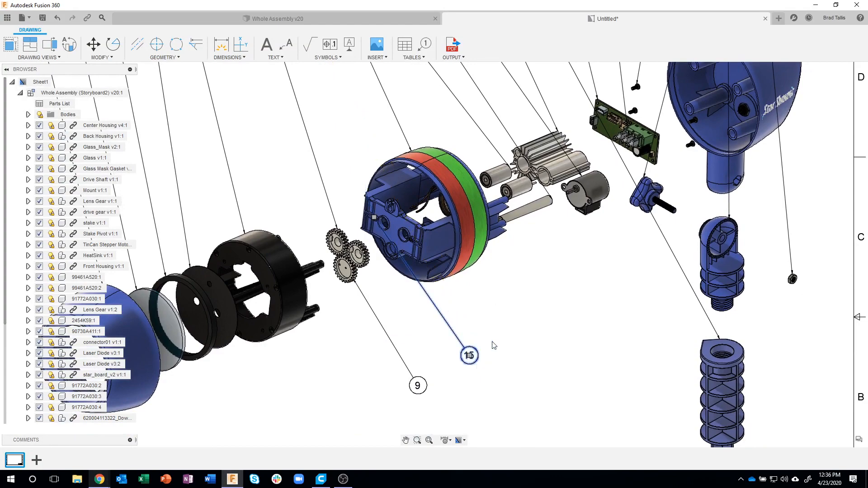
Reattach the leader of balloon 15 to the lower of the two screws on the centre housing's front face.
{"action": "scroll", "coordinate": [357, 228], "scroll_direction": "up", "scroll_amount": 10}
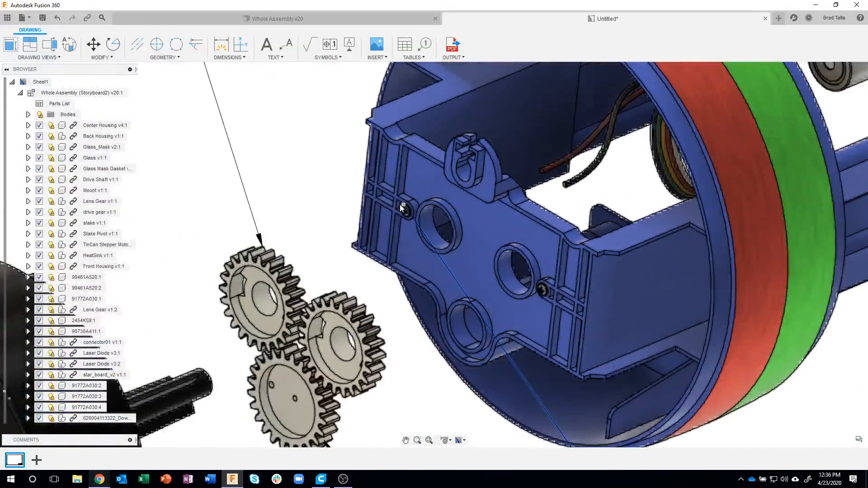
{"action": "left_click", "coordinate": [401, 207]}
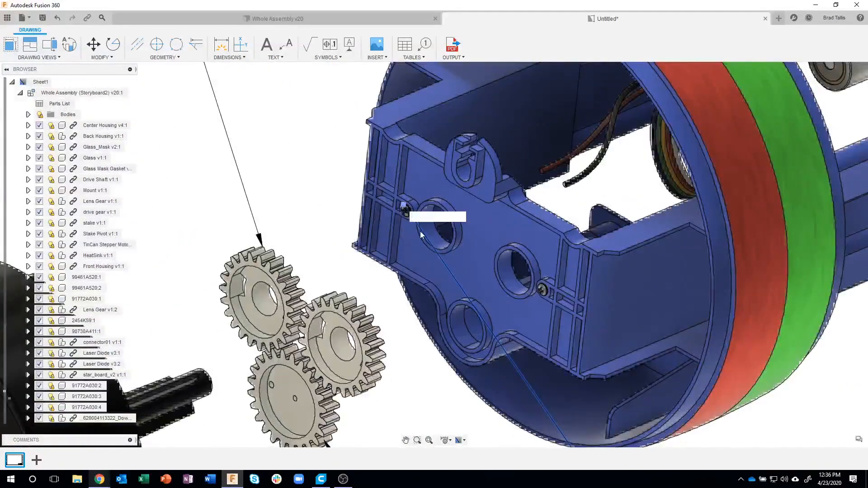
{"action": "left_click", "coordinate": [543, 293]}
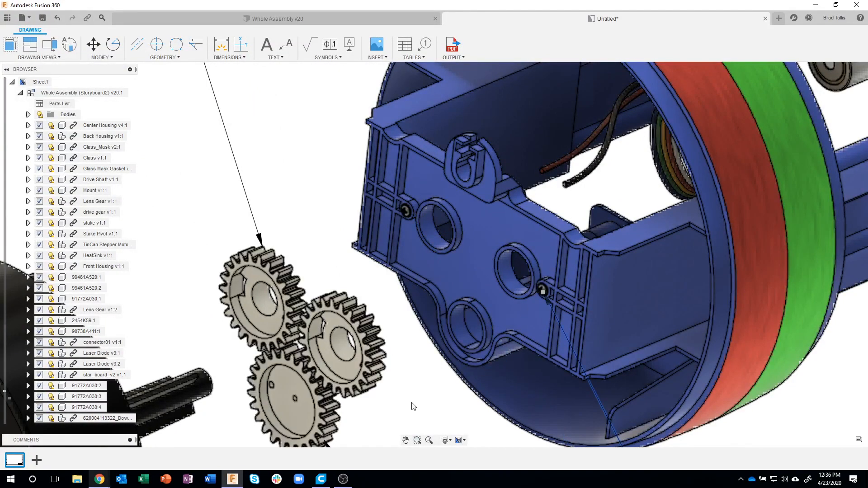
{"action": "scroll", "coordinate": [437, 384], "scroll_direction": "down", "scroll_amount": 4}
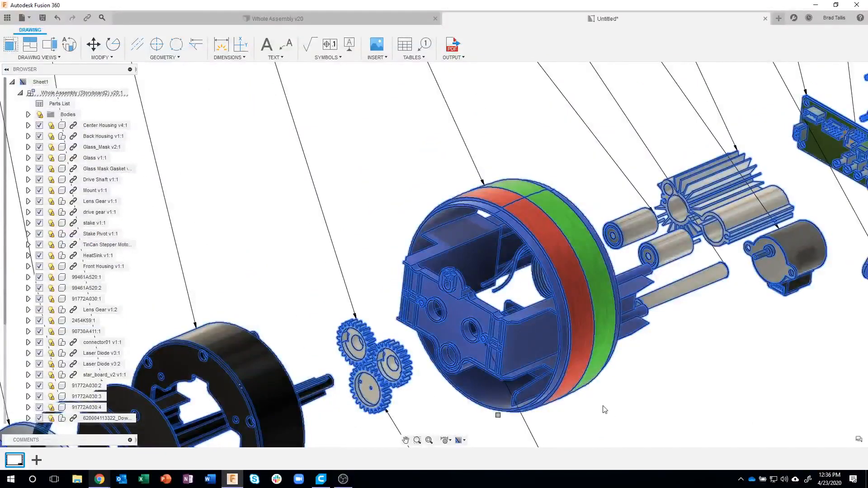
{"action": "scroll", "coordinate": [583, 398], "scroll_direction": "down", "scroll_amount": 2}
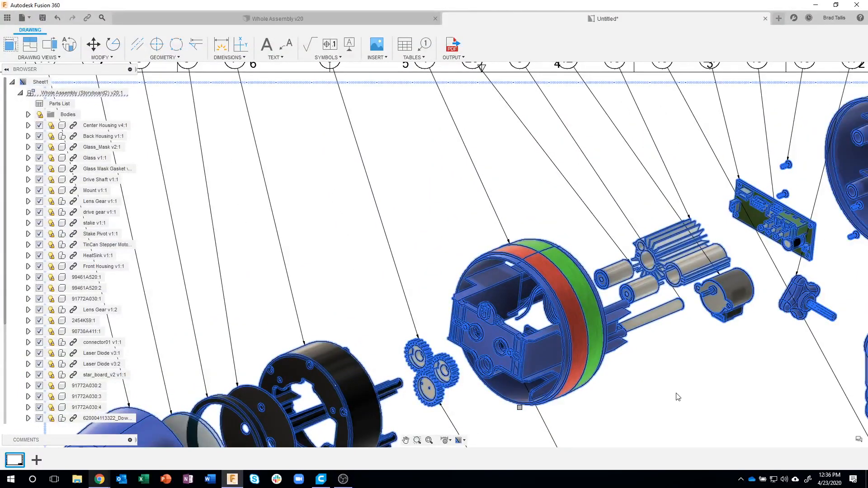
{"action": "scroll", "coordinate": [677, 396], "scroll_direction": "down", "scroll_amount": 3}
{"action": "left_click", "coordinate": [203, 275]}
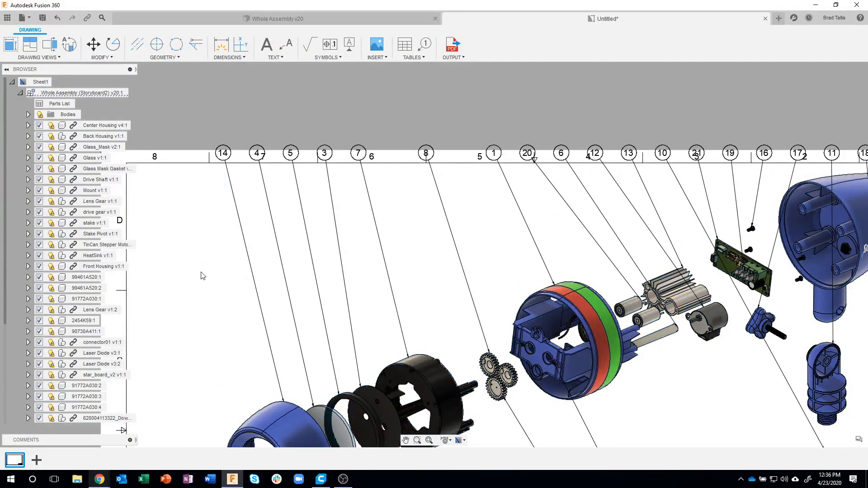
Move balloon 6 below the drive shaft and attach its leader arrow to the shaft's lower edge.
{"action": "scroll", "coordinate": [547, 419], "scroll_direction": "down", "scroll_amount": 3}
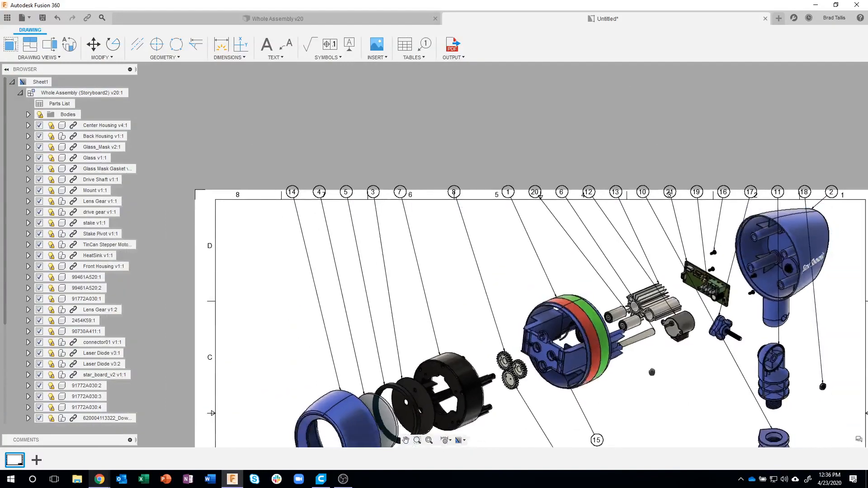
{"action": "scroll", "coordinate": [521, 322], "scroll_direction": "up", "scroll_amount": 5}
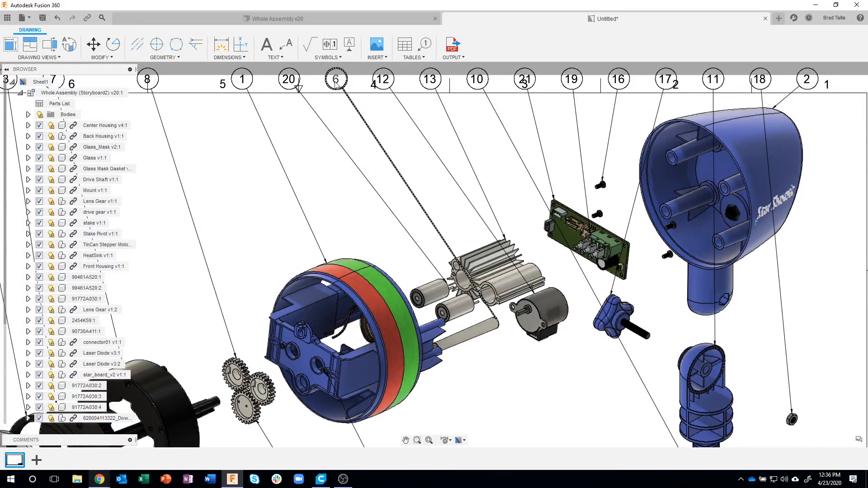
{"action": "left_click", "coordinate": [336, 81]}
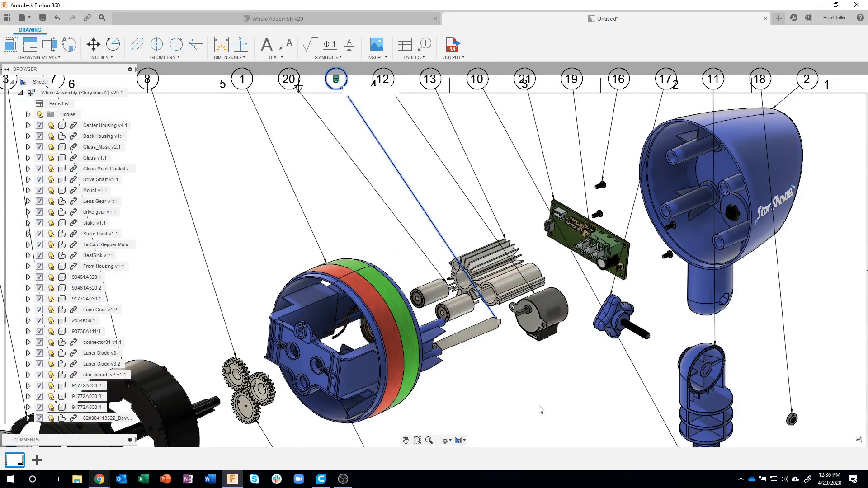
{"action": "left_click_drag", "start_coordinate": [540, 409], "coordinate": [555, 426]}
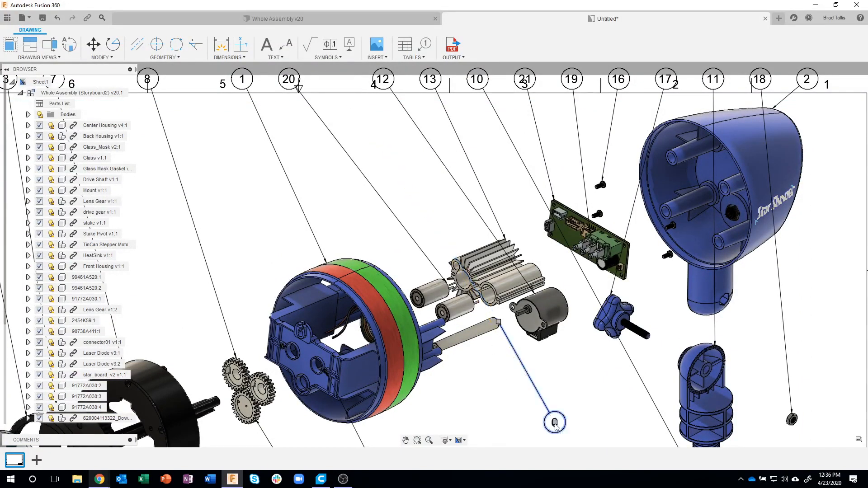
{"action": "left_click", "coordinate": [498, 323]}
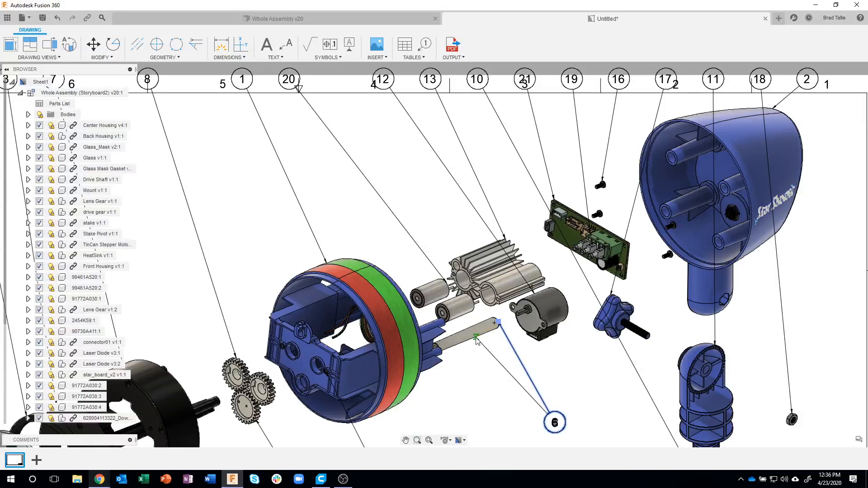
{"action": "left_click", "coordinate": [476, 340]}
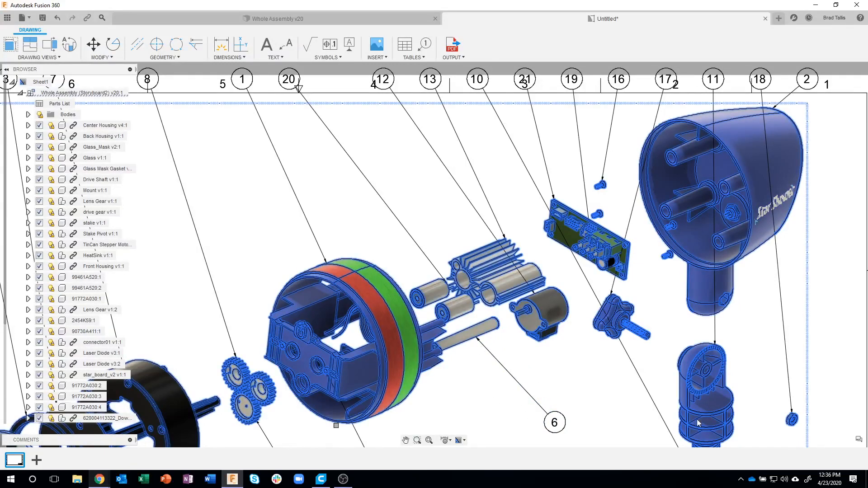
Move balloon 12 below the stepper motor and reattach its leader arrow to the motor's lower right edge.
{"action": "middle_click_drag", "start_coordinate": [576, 370], "coordinate": [565, 400]}
{"action": "left_click", "coordinate": [371, 111]}
{"action": "left_click", "coordinate": [370, 109]}
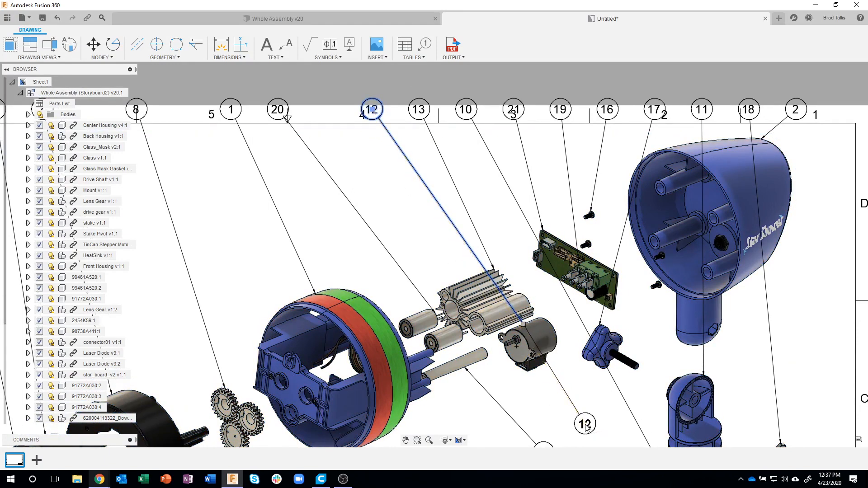
{"action": "left_click", "coordinate": [584, 423]}
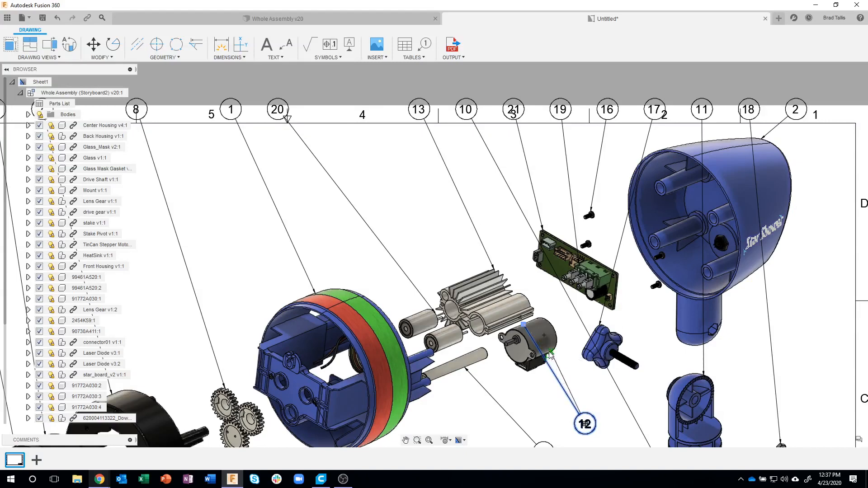
{"action": "scroll", "coordinate": [531, 413], "scroll_direction": "down", "scroll_amount": 3}
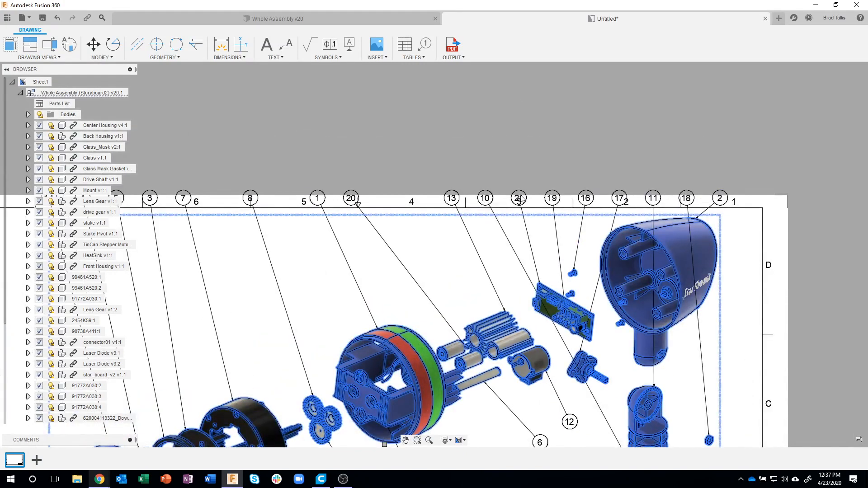
{"action": "scroll", "coordinate": [492, 352], "scroll_direction": "down", "scroll_amount": 1}
{"action": "middle_click_drag", "start_coordinate": [341, 319], "coordinate": [407, 187]}
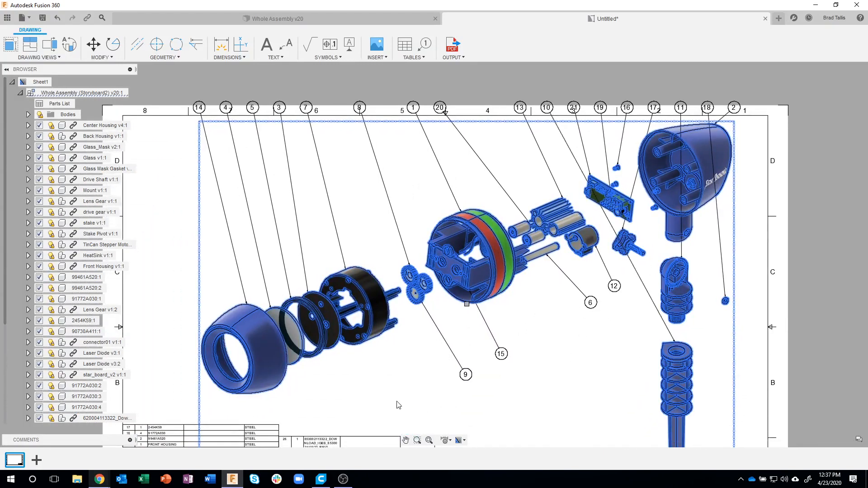
{"action": "middle_click_drag", "start_coordinate": [422, 400], "coordinate": [456, 405]}
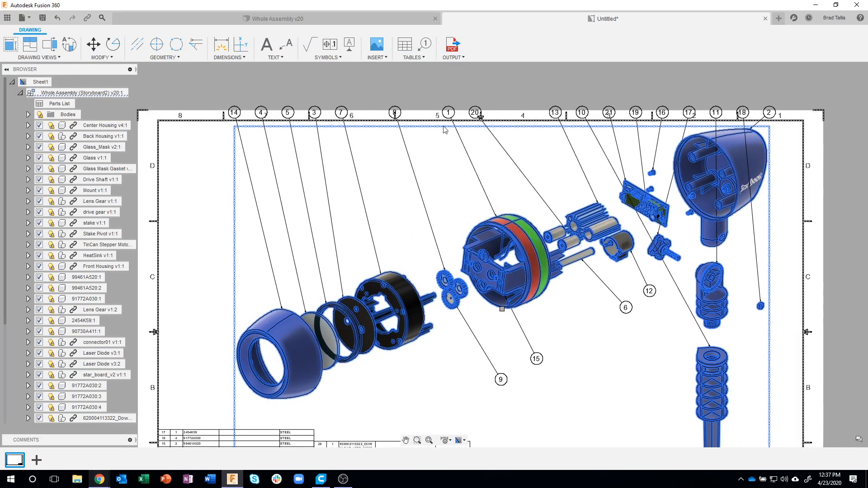
{"action": "left_click", "coordinate": [413, 58]}
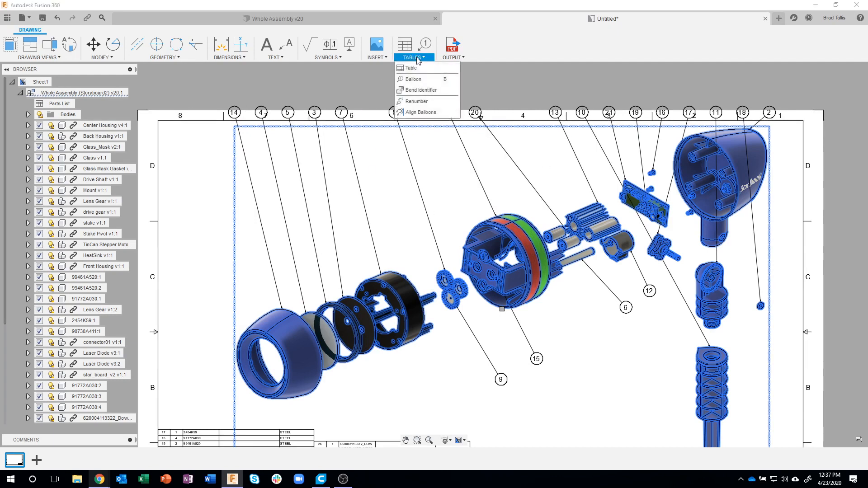
{"action": "left_click", "coordinate": [426, 113]}
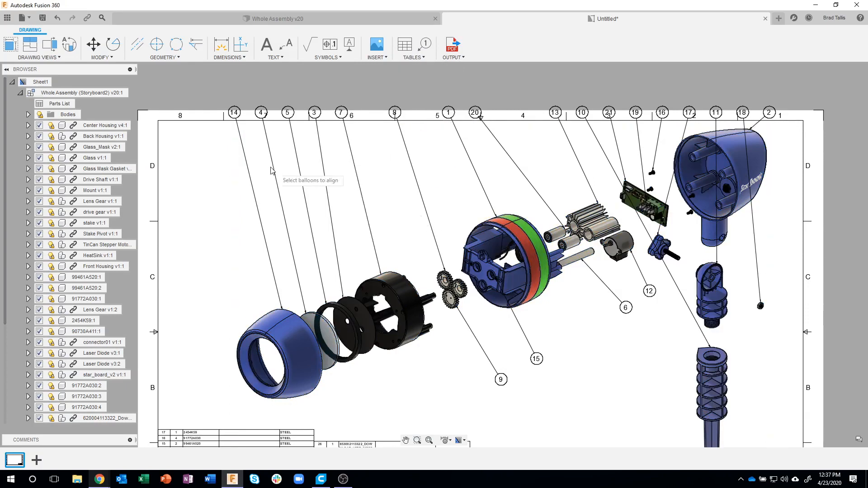
{"action": "left_click", "coordinate": [235, 115]}
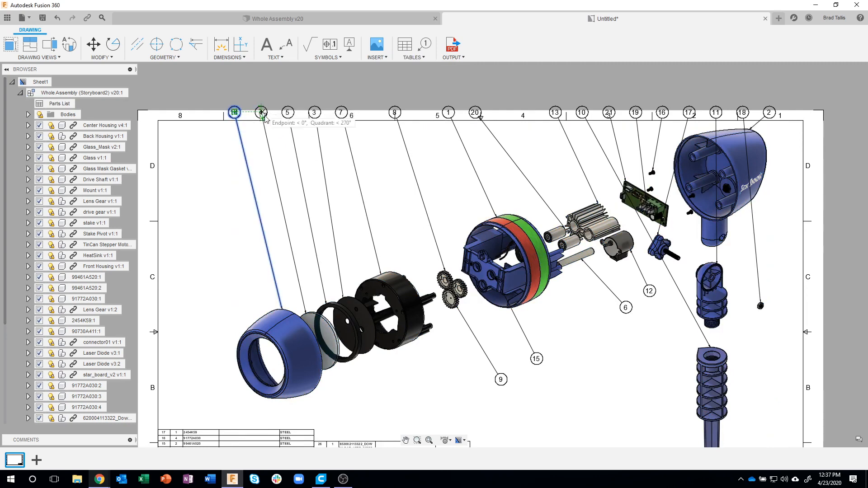
{"action": "scroll", "coordinate": [260, 102], "scroll_direction": "up", "scroll_amount": 2}
{"action": "scroll", "coordinate": [260, 102], "scroll_direction": "up", "scroll_amount": 1}
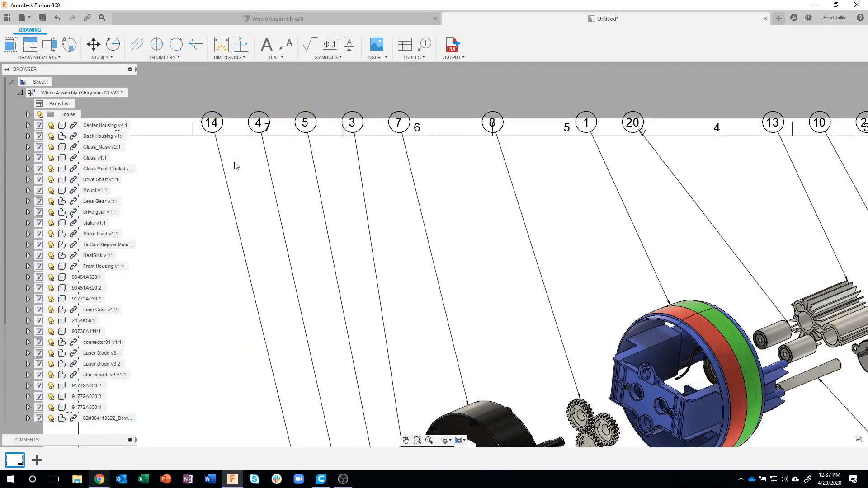
{"action": "scroll", "coordinate": [224, 199], "scroll_direction": "down", "scroll_amount": 2}
{"action": "left_click", "coordinate": [210, 220]}
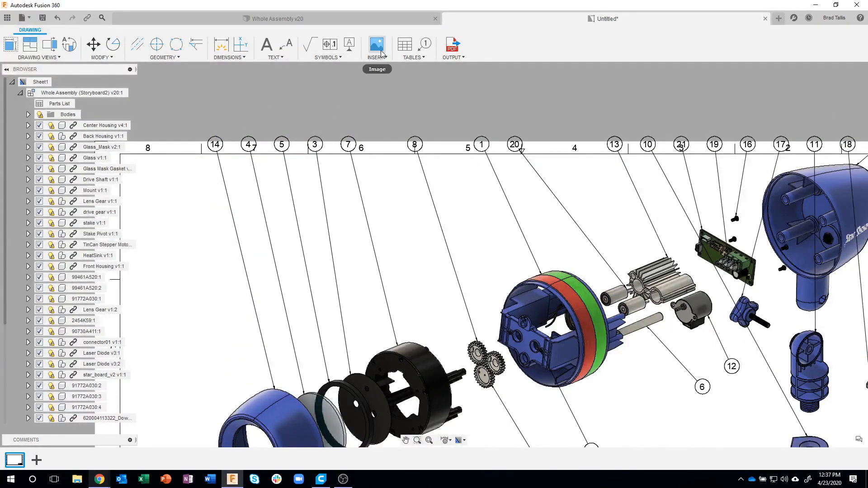
Try to align balloons 14, 4, 5, 3, 7, 8, 1, 20, 13 and 10 along a line starting at balloon 14.
{"action": "left_click", "coordinate": [413, 57]}
{"action": "left_click", "coordinate": [420, 115]}
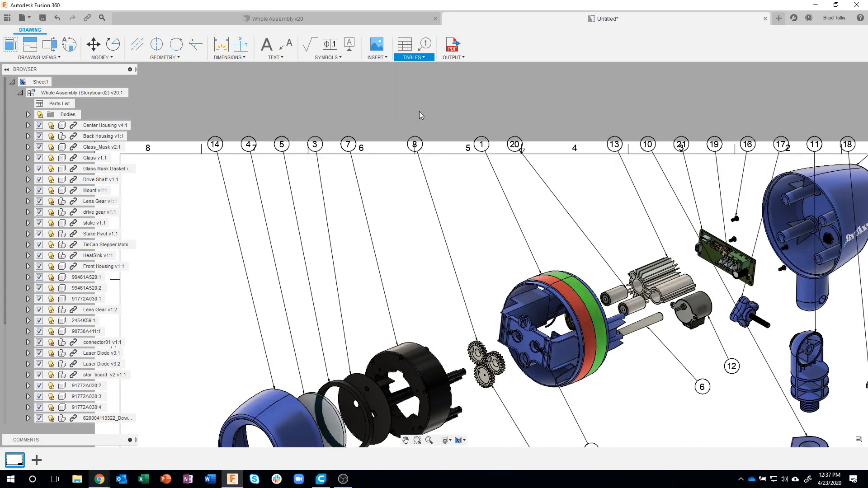
{"action": "left_click", "coordinate": [414, 144]}
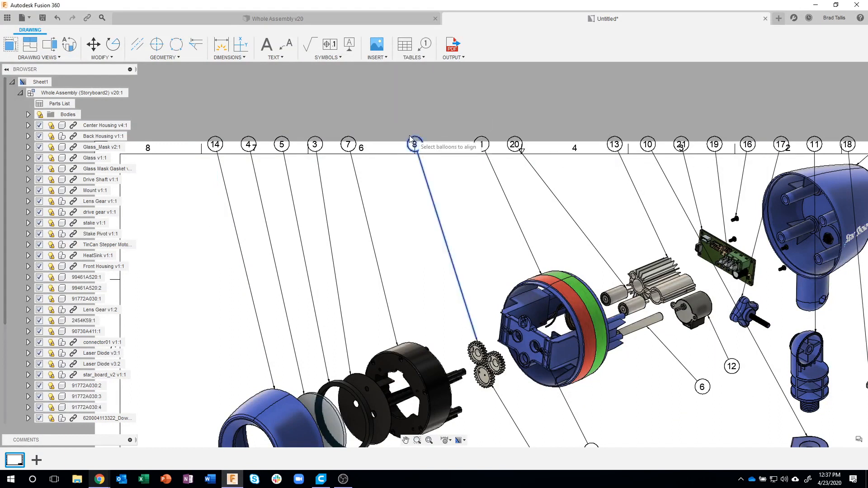
{"action": "left_click", "coordinate": [348, 143]}
{"action": "left_click", "coordinate": [315, 143]}
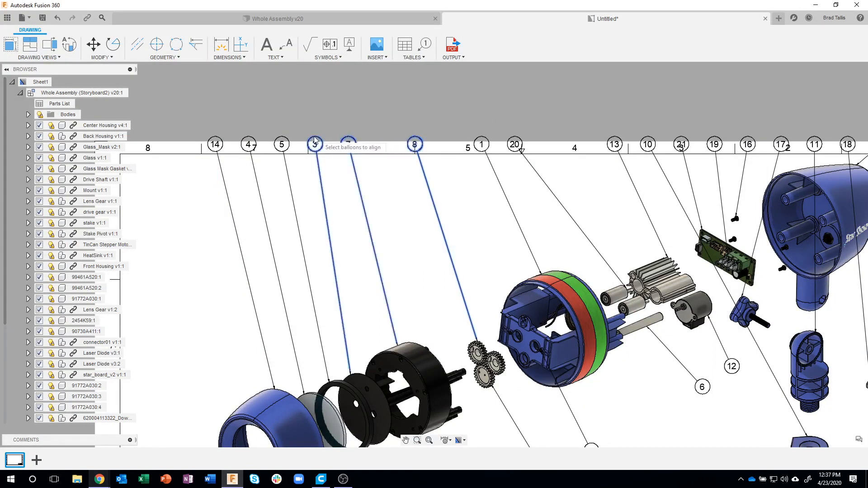
{"action": "left_click", "coordinate": [282, 143]}
{"action": "left_click", "coordinate": [248, 144]}
{"action": "left_click", "coordinate": [215, 144]}
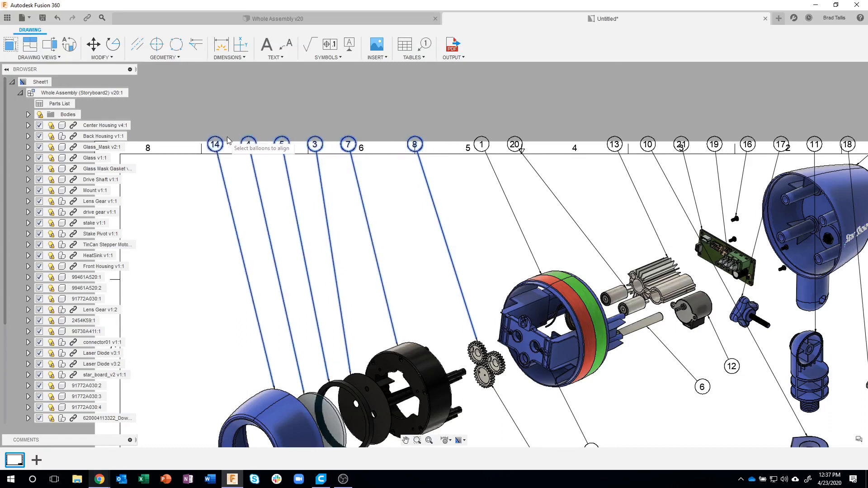
{"action": "left_click", "coordinate": [481, 144]}
{"action": "left_click", "coordinate": [515, 144]}
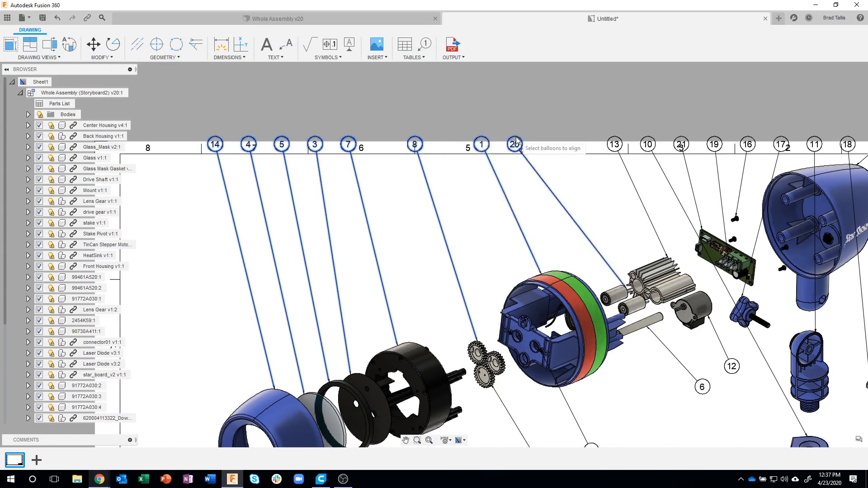
{"action": "left_click", "coordinate": [615, 143]}
{"action": "left_click", "coordinate": [648, 144]}
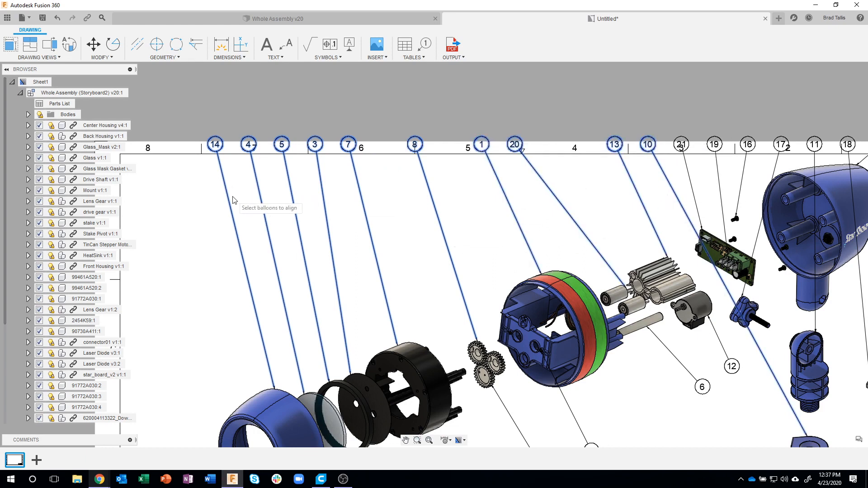
{"action": "left_click", "coordinate": [216, 147]}
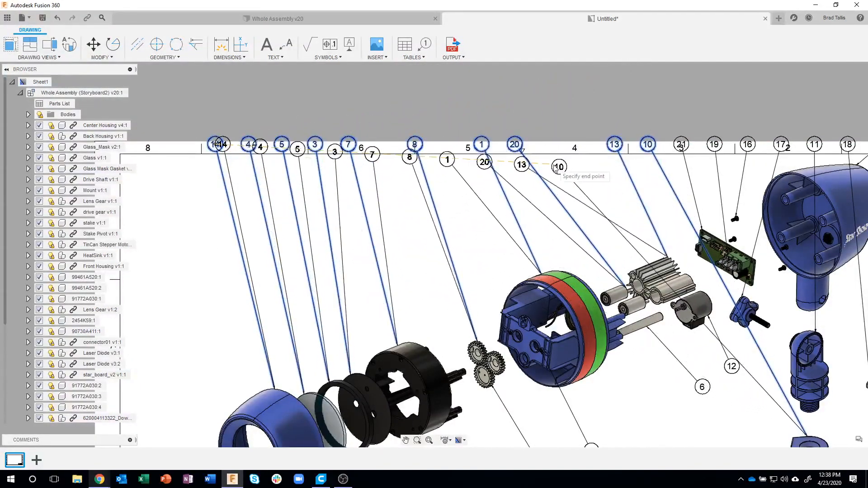
{"action": "left_click", "coordinate": [485, 148]}
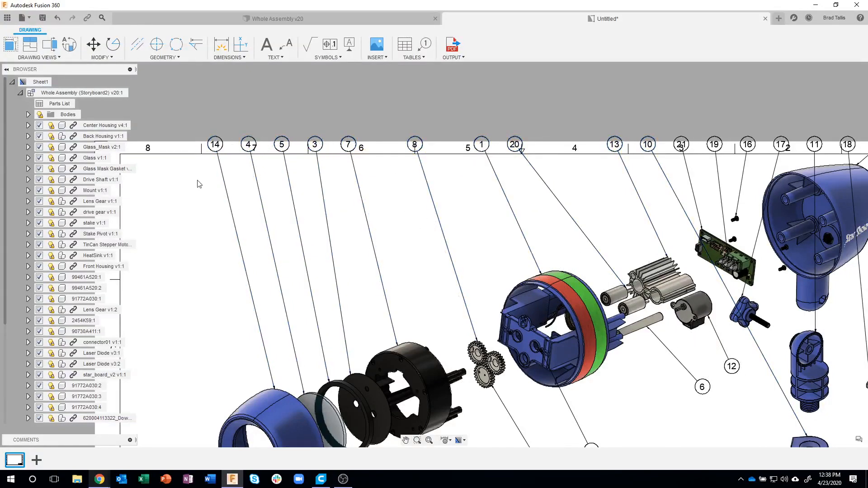
Try to move balloon 14 down along its leader towards the front housing, and undo the move.
{"action": "left_click", "coordinate": [216, 150]}
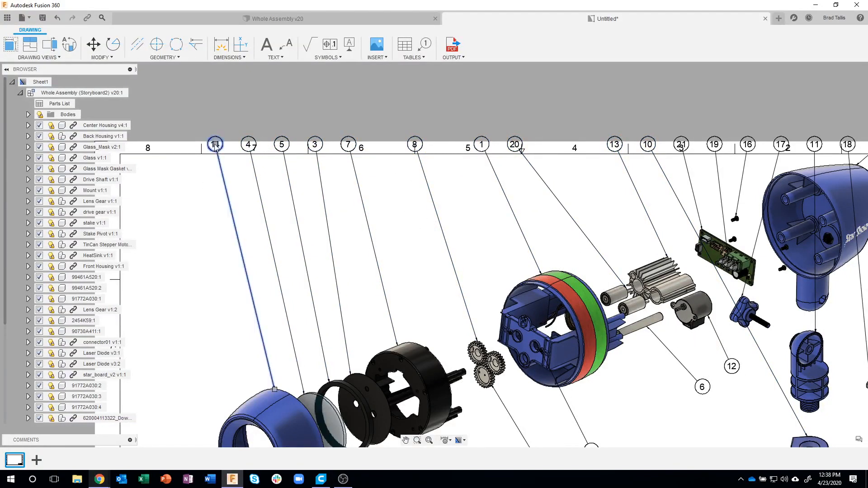
{"action": "left_click", "coordinate": [216, 146]}
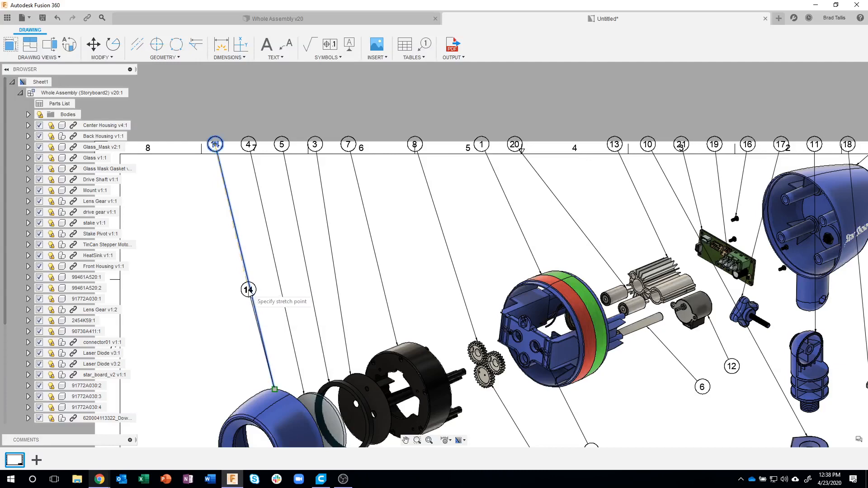
{"action": "left_click", "coordinate": [247, 275]}
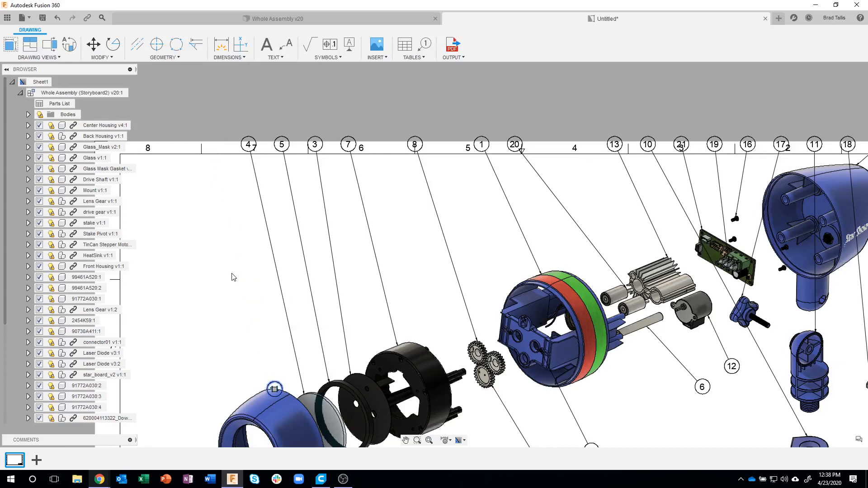
{"action": "key", "text": "ctrl+z"}
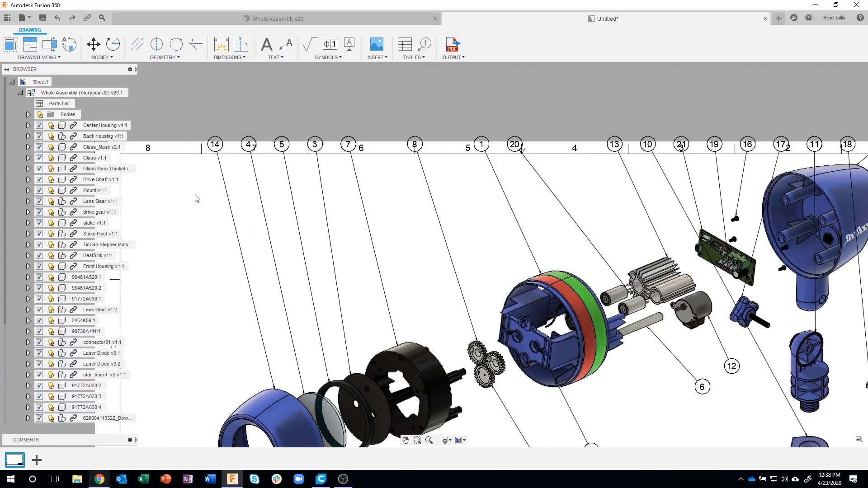
Move balloon 14 down from the upper balloon row to just above and left of the front housing.
{"action": "left_click", "coordinate": [217, 150]}
{"action": "left_click", "coordinate": [216, 144]}
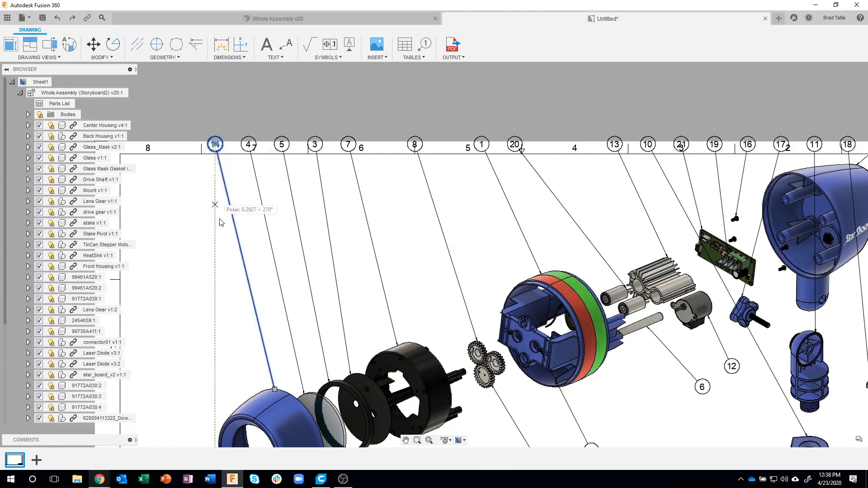
{"action": "left_click", "coordinate": [233, 285]}
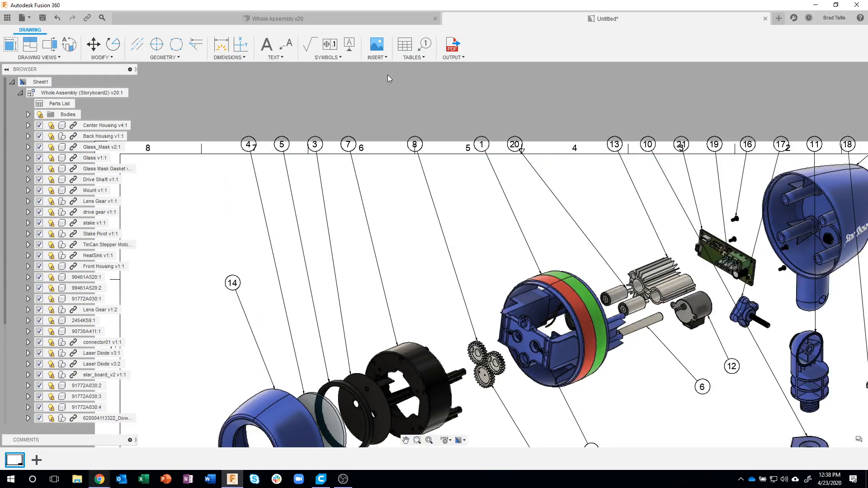
Align balloons 14, 4, 5, 3, 7, 8, 1 and 20 on a rising diagonal from balloon 14 to above the centre housing.
{"action": "left_click", "coordinate": [411, 57]}
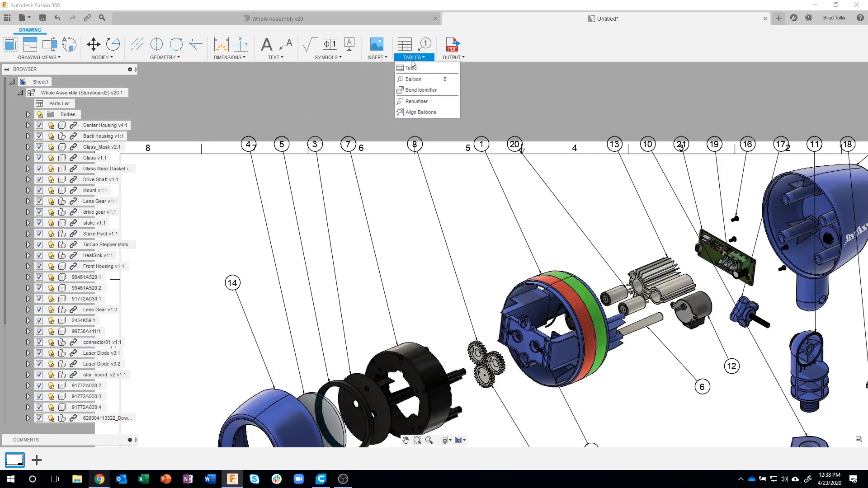
{"action": "left_click", "coordinate": [416, 112]}
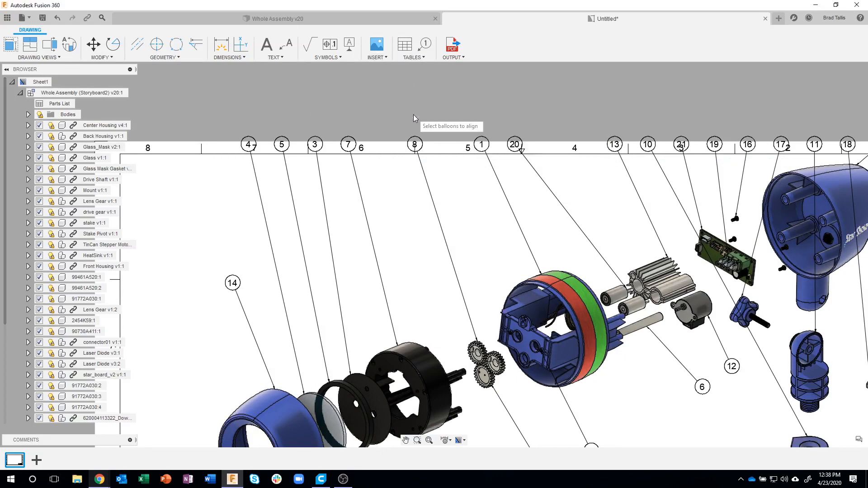
{"action": "left_click", "coordinate": [233, 283]}
{"action": "left_click", "coordinate": [248, 145]}
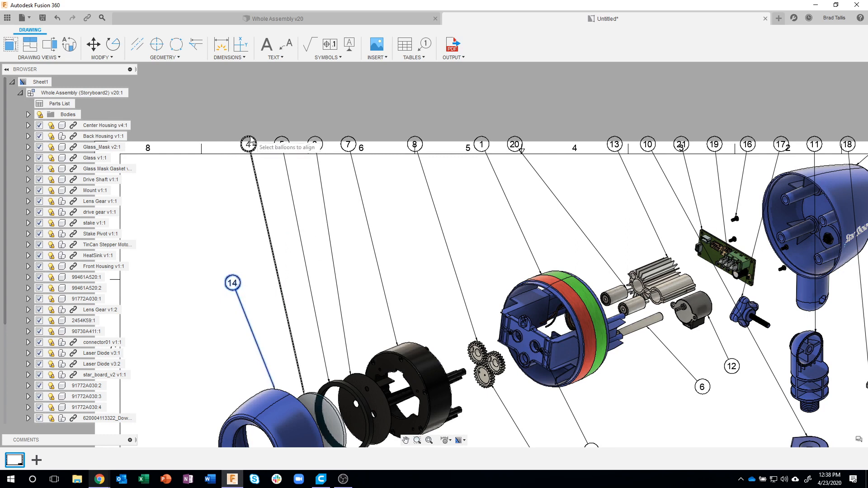
{"action": "left_click", "coordinate": [280, 144]}
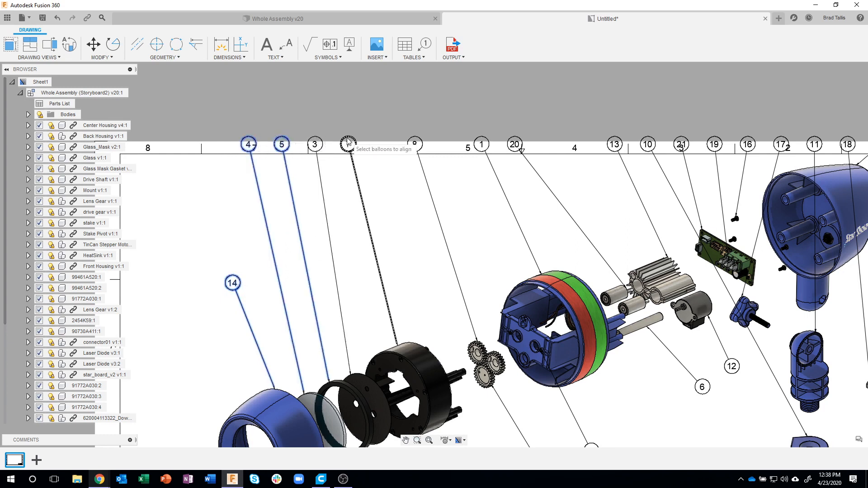
{"action": "left_click", "coordinate": [346, 144]}
{"action": "left_click", "coordinate": [315, 144]}
{"action": "left_click", "coordinate": [414, 144]}
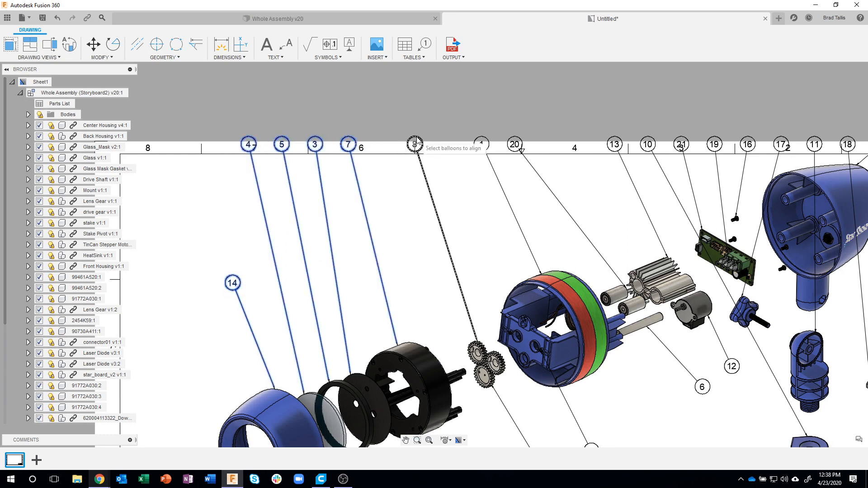
{"action": "left_click", "coordinate": [481, 144]}
{"action": "left_click", "coordinate": [515, 145]}
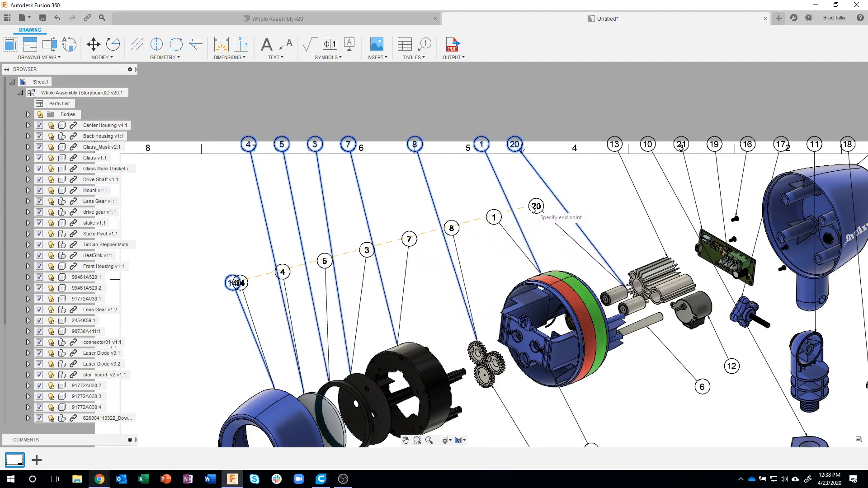
{"action": "left_click", "coordinate": [493, 227]}
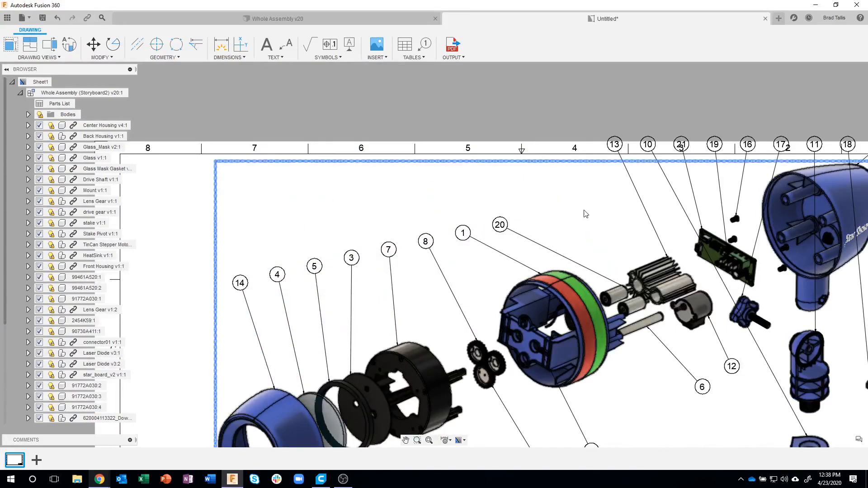
Reattach the leader arrow of balloon 20 to the top edge of the upper small cylinder beside the heat sink.
{"action": "middle_click_drag", "start_coordinate": [583, 211], "coordinate": [468, 191]}
{"action": "scroll", "coordinate": [485, 236], "scroll_direction": "up", "scroll_amount": 5}
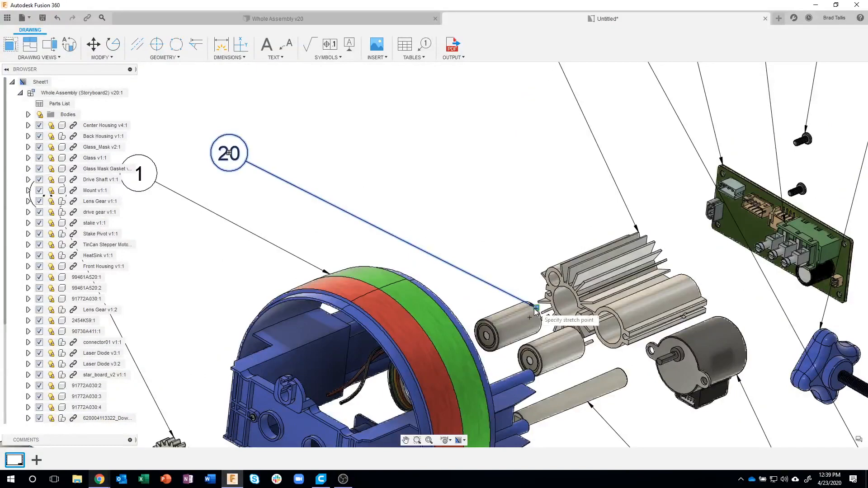
{"action": "left_click", "coordinate": [499, 311]}
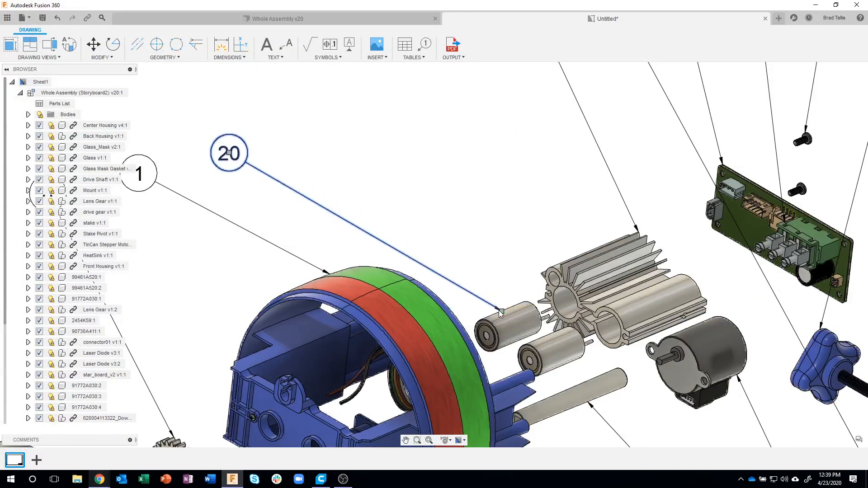
{"action": "scroll", "coordinate": [505, 223], "scroll_direction": "down", "scroll_amount": 5}
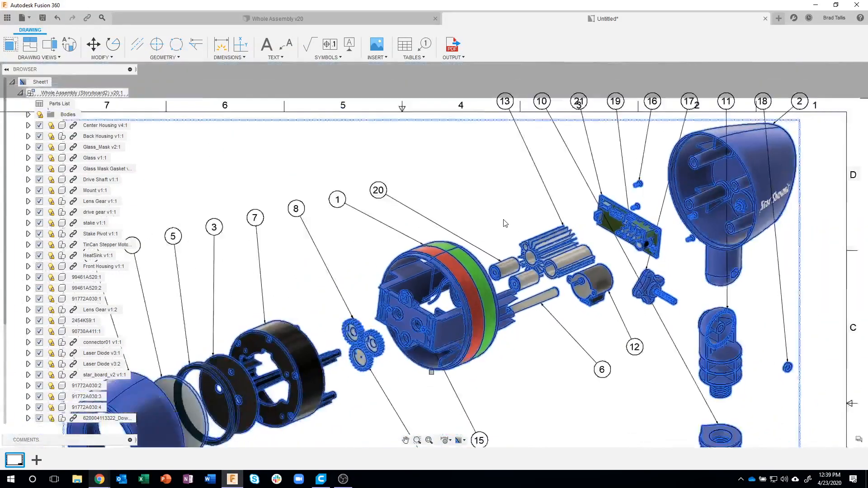
{"action": "middle_click_drag", "start_coordinate": [505, 224], "coordinate": [383, 291]}
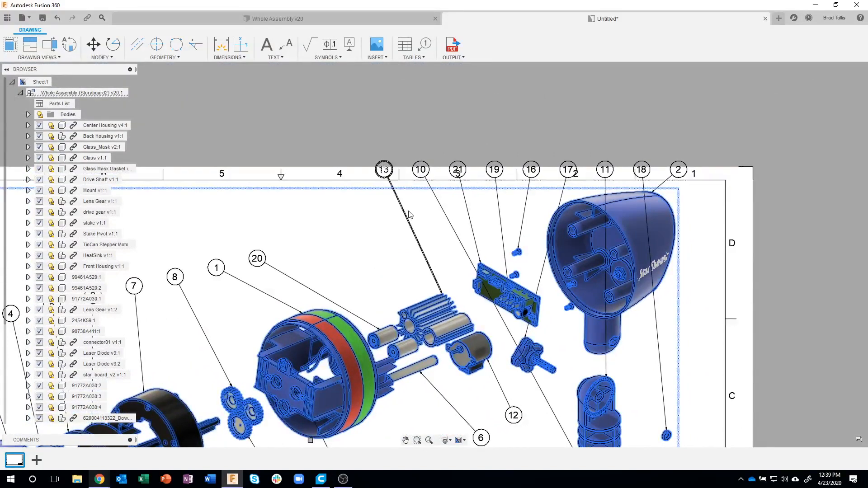
Move balloon 10 from the upper balloon row to just above and right of the ribbed stake's upper end.
{"action": "mouse_move", "coordinate": [412, 252]}
{"action": "middle_mouse_down"}
{"action": "mouse_move", "coordinate": [338, 198]}
{"action": "mouse_move", "coordinate": [336, 171]}
{"action": "middle_mouse_up"}
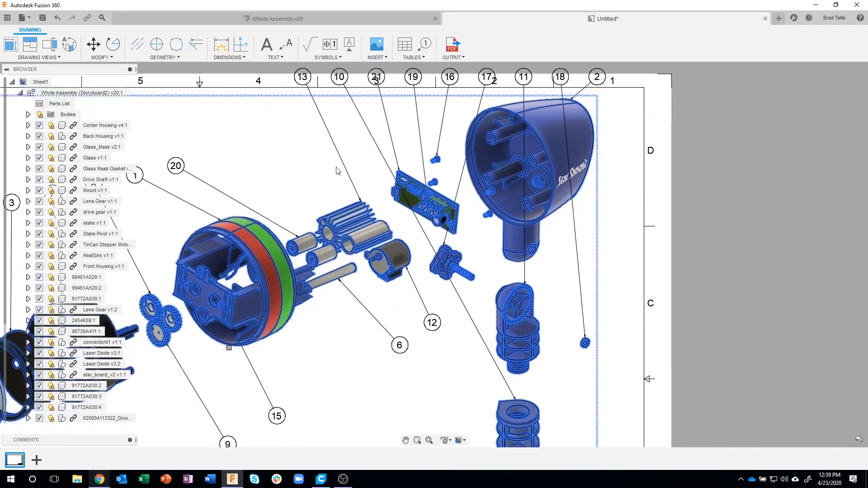
{"action": "left_click", "coordinate": [338, 78]}
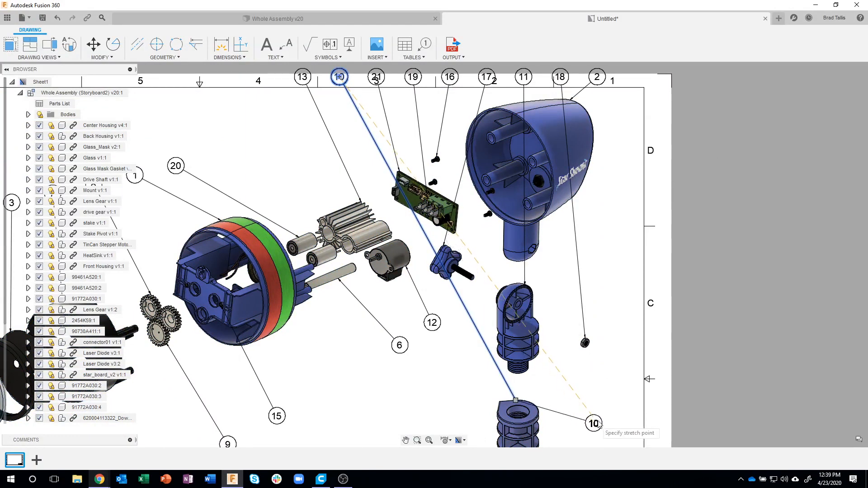
{"action": "left_click", "coordinate": [588, 392]}
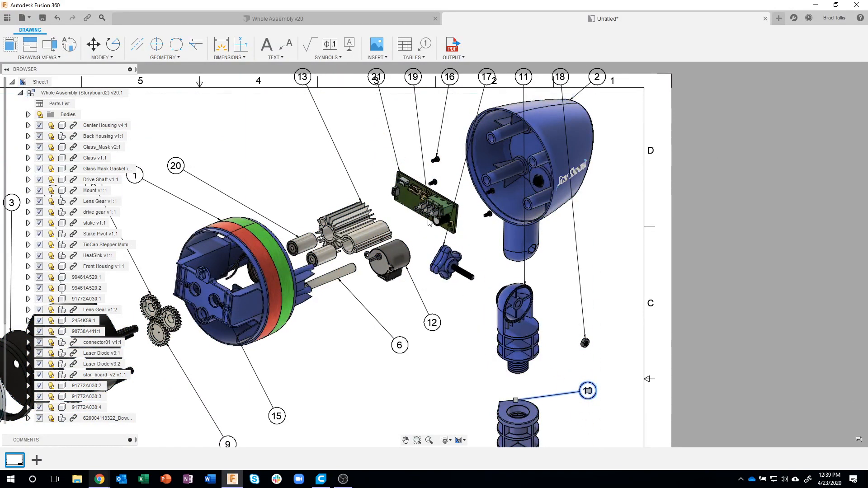
Move balloon 17 below the threaded knob and reattach its leader arrow to the knob's lower edge.
{"action": "middle_click_drag", "start_coordinate": [350, 140], "coordinate": [366, 187]}
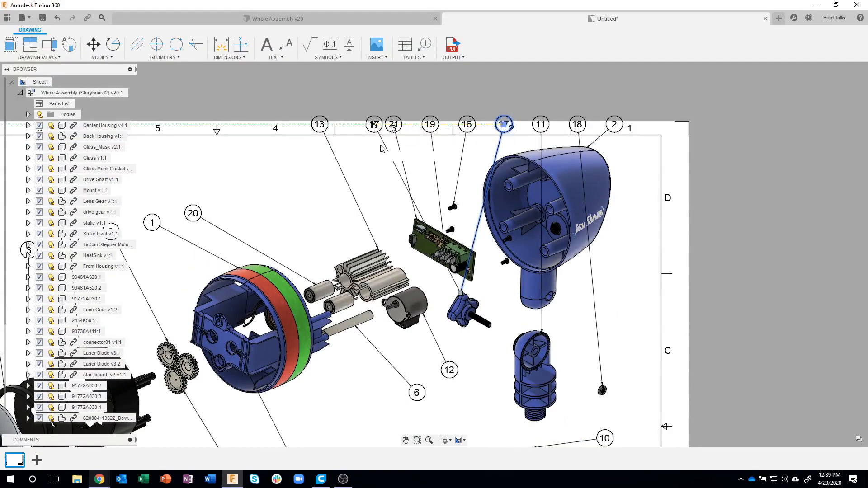
{"action": "left_click", "coordinate": [486, 378]}
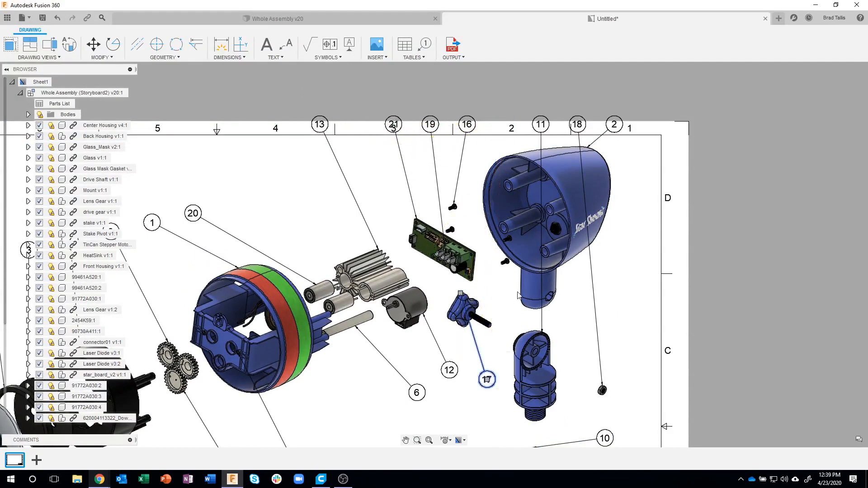
{"action": "scroll", "coordinate": [488, 312], "scroll_direction": "up", "scroll_amount": 3}
{"action": "left_click", "coordinate": [417, 299]}
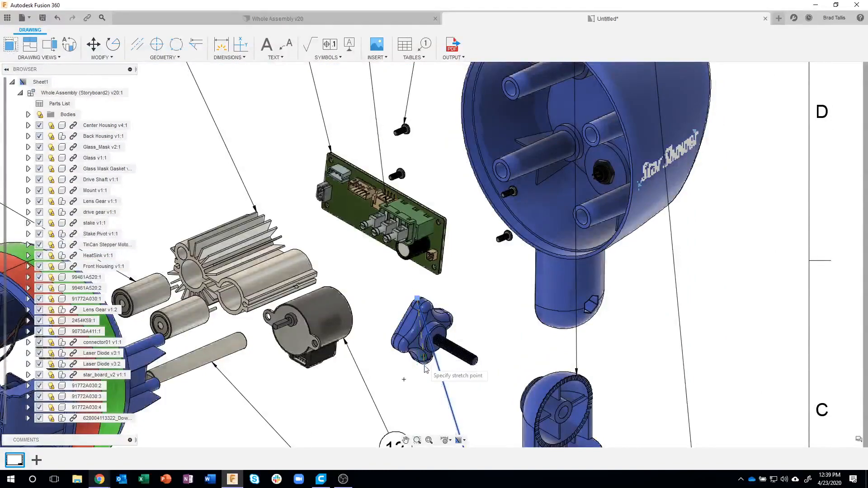
{"action": "left_click", "coordinate": [487, 398]}
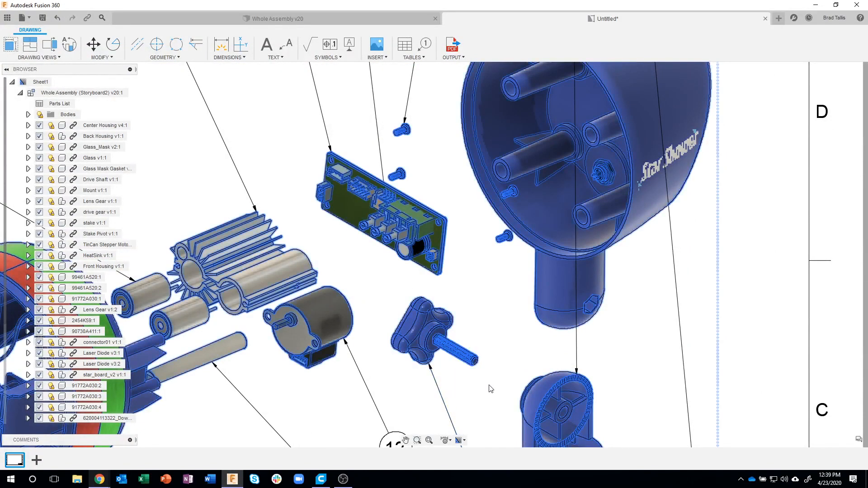
Move balloon 13 above and left of the heat sink and reattach its leader arrow to the upper-left fin edge.
{"action": "scroll", "coordinate": [489, 338], "scroll_direction": "down", "scroll_amount": 3}
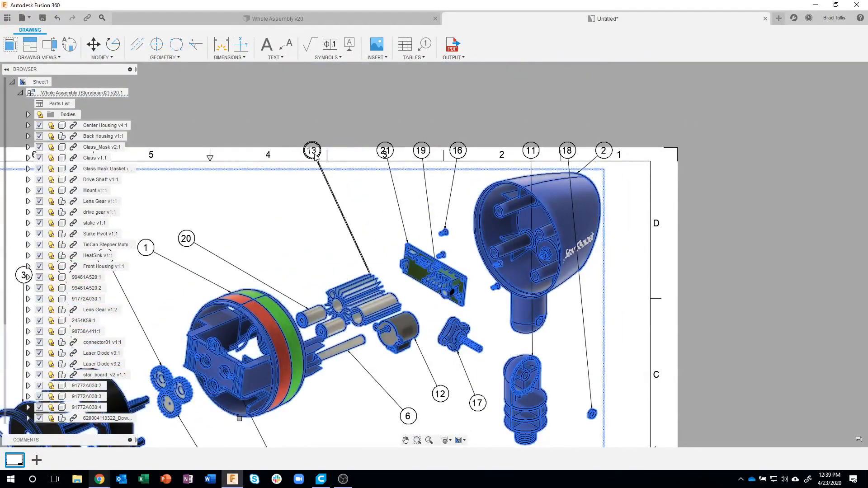
{"action": "left_click", "coordinate": [315, 153]}
{"action": "left_click", "coordinate": [313, 151]}
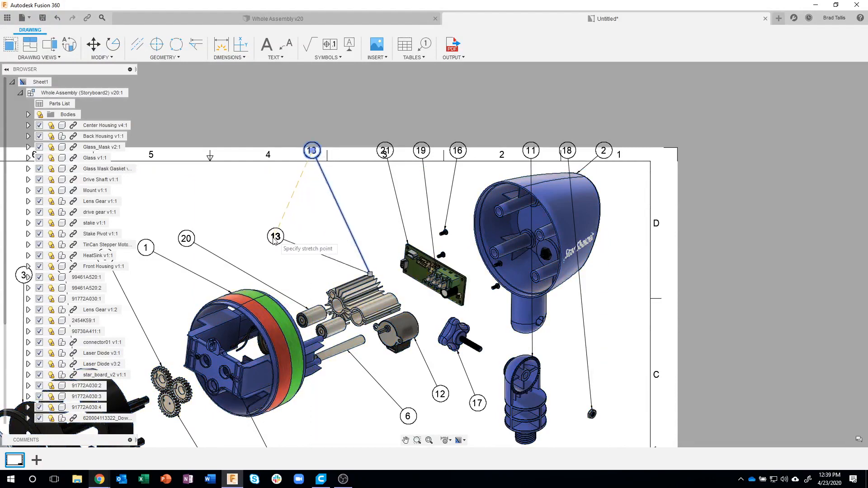
{"action": "left_click", "coordinate": [249, 230]}
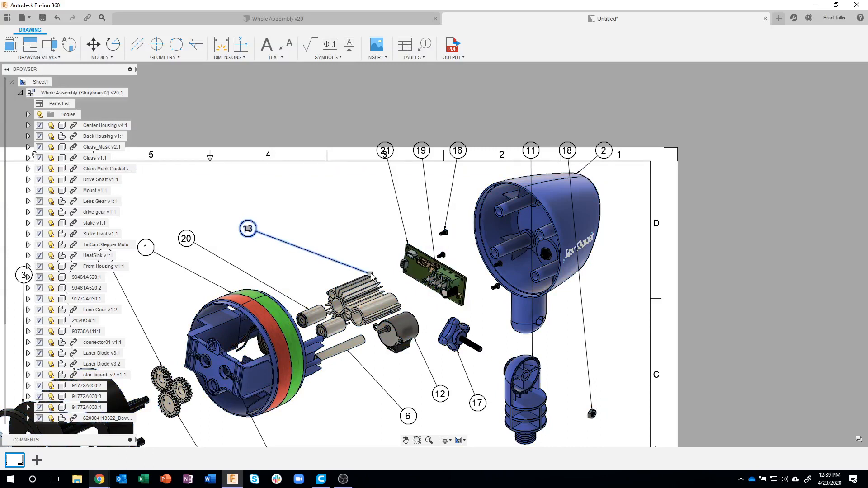
{"action": "left_click", "coordinate": [370, 274]}
{"action": "left_click", "coordinate": [348, 282]}
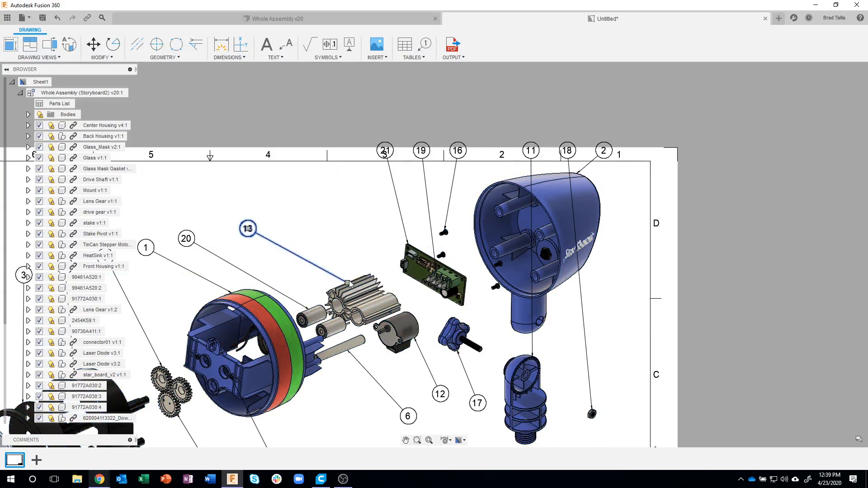
Align balloons 13, 21, 19, 16, 11, 18 and 2 on a rising diagonal from balloon 13 to the back housing's upper left.
{"action": "left_click", "coordinate": [406, 58]}
{"action": "left_click", "coordinate": [417, 113]}
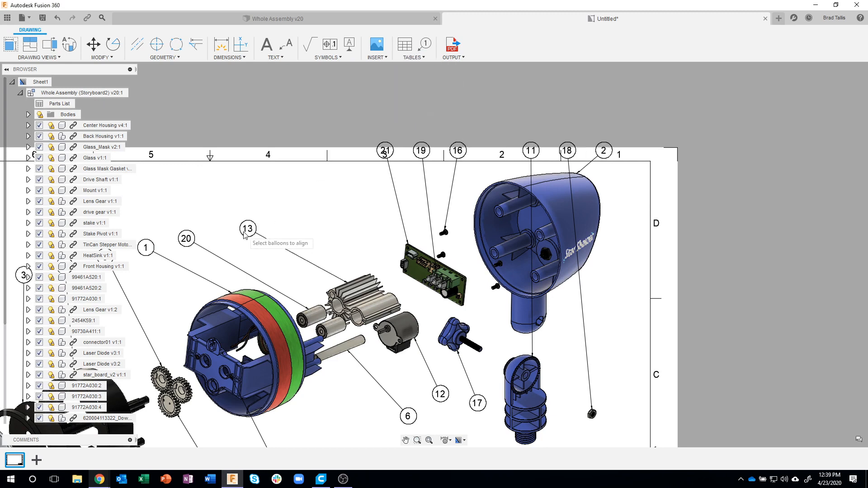
{"action": "left_click", "coordinate": [244, 231]}
{"action": "left_click", "coordinate": [384, 150]}
{"action": "left_click", "coordinate": [421, 151]}
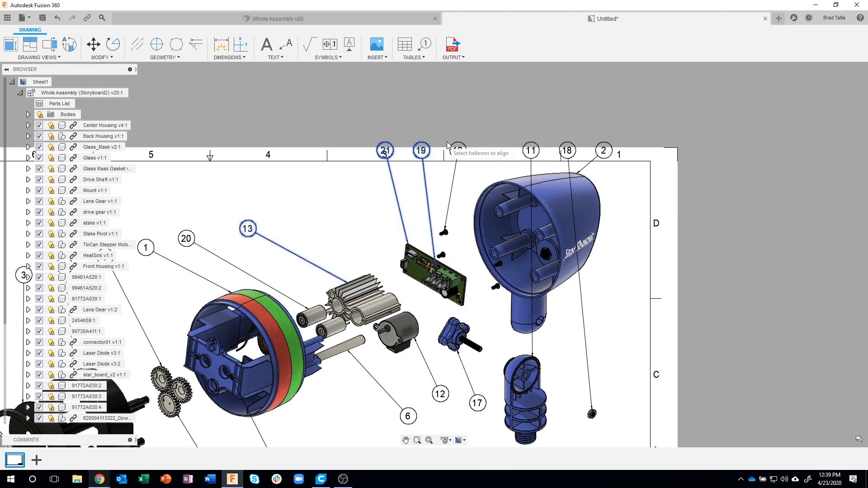
{"action": "left_click", "coordinate": [457, 151]}
{"action": "left_click", "coordinate": [530, 150]}
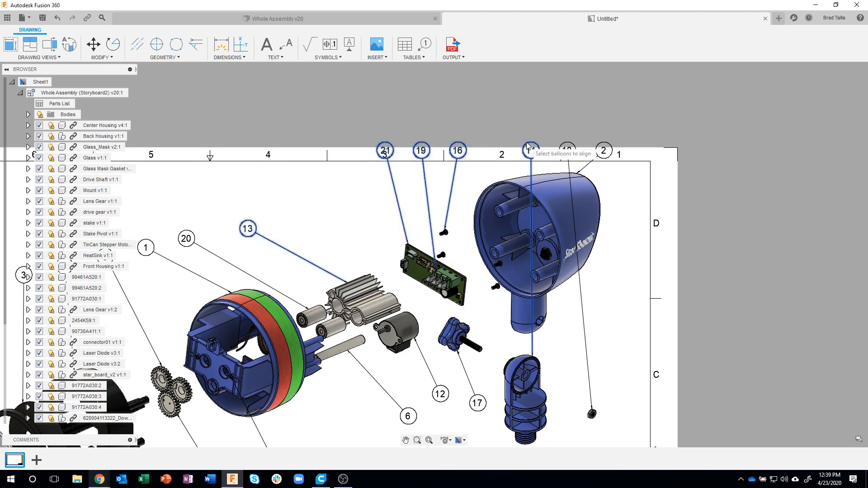
{"action": "left_click", "coordinate": [567, 150]}
{"action": "left_click", "coordinate": [603, 150]}
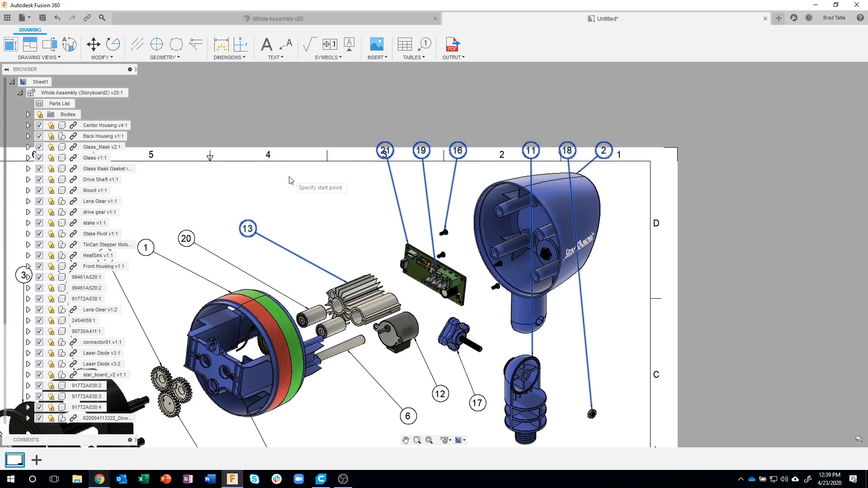
{"action": "left_click", "coordinate": [248, 230]}
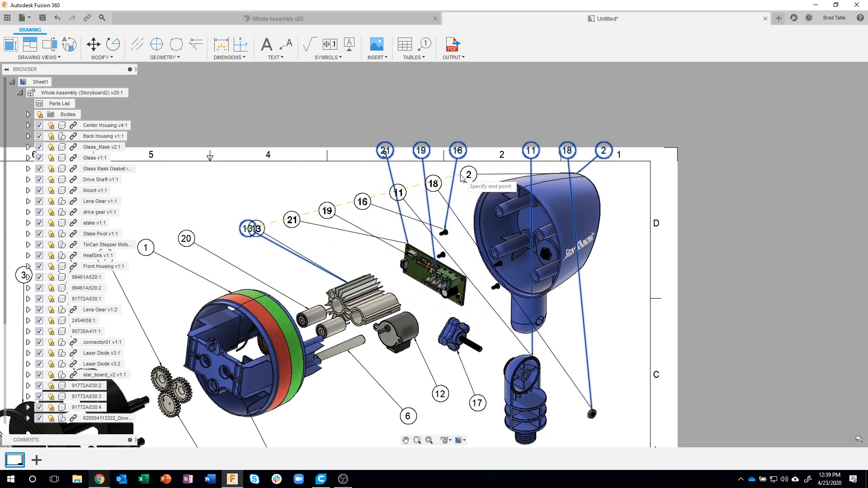
{"action": "key", "text": "Escape"}
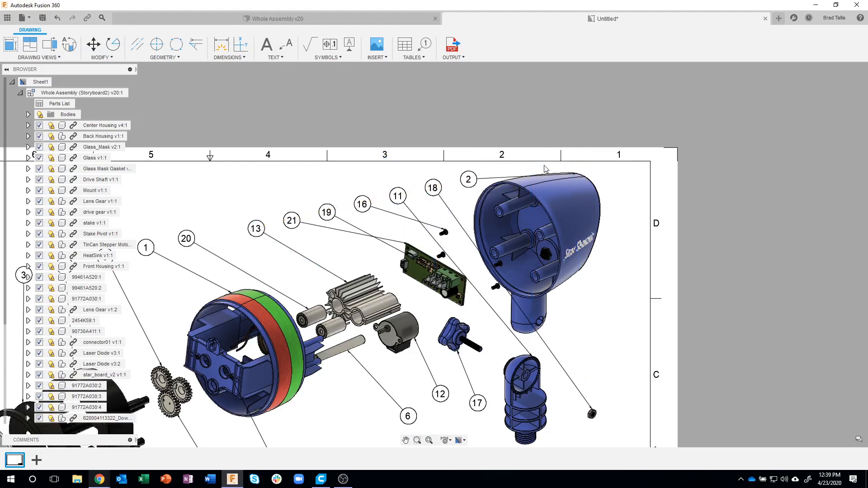
Reattach the leader arrow of balloon 2 to the upper-left rim of the back housing.
{"action": "scroll", "coordinate": [573, 174], "scroll_direction": "up", "scroll_amount": 3}
{"action": "left_click", "coordinate": [571, 172]}
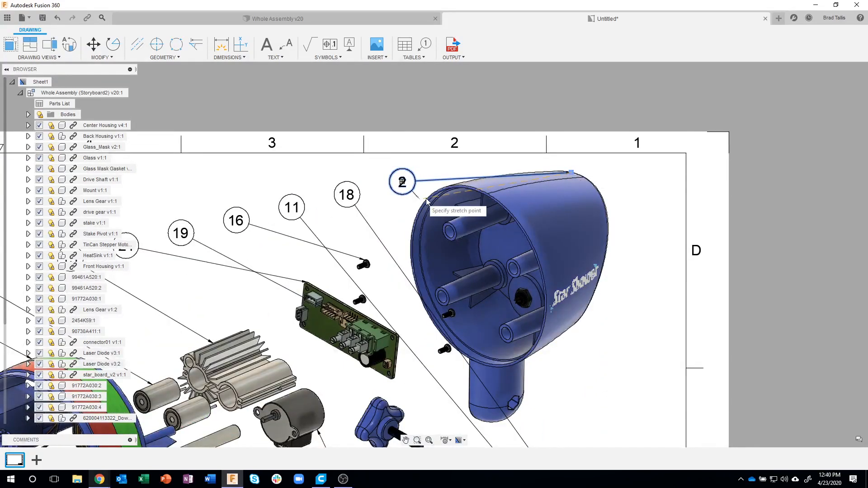
{"action": "left_click", "coordinate": [427, 200]}
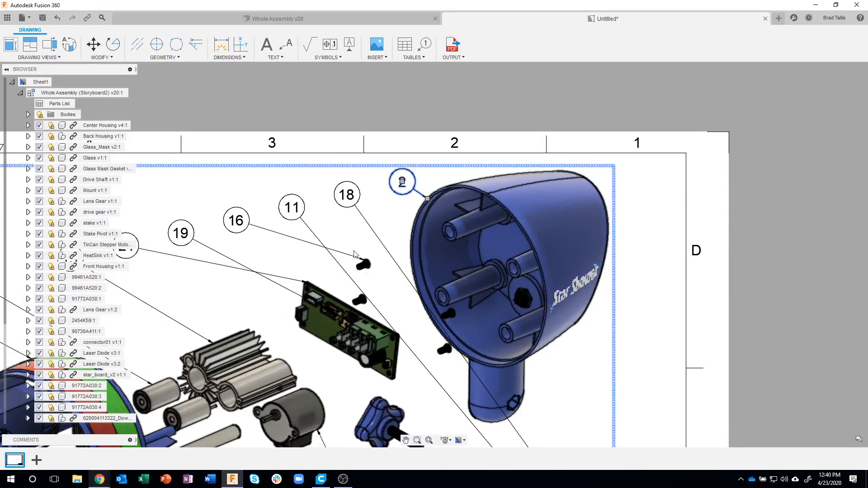
Move balloon 18 just above and right of the small nut, and balloon 11 above and right of the stake pivot.
{"action": "scroll", "coordinate": [344, 231], "scroll_direction": "down", "scroll_amount": 3}
{"action": "left_click", "coordinate": [345, 211]}
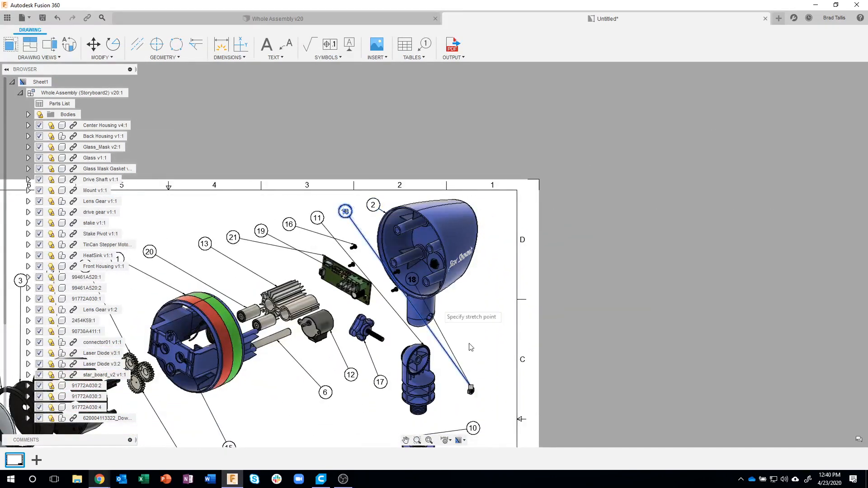
{"action": "left_click", "coordinate": [489, 374]}
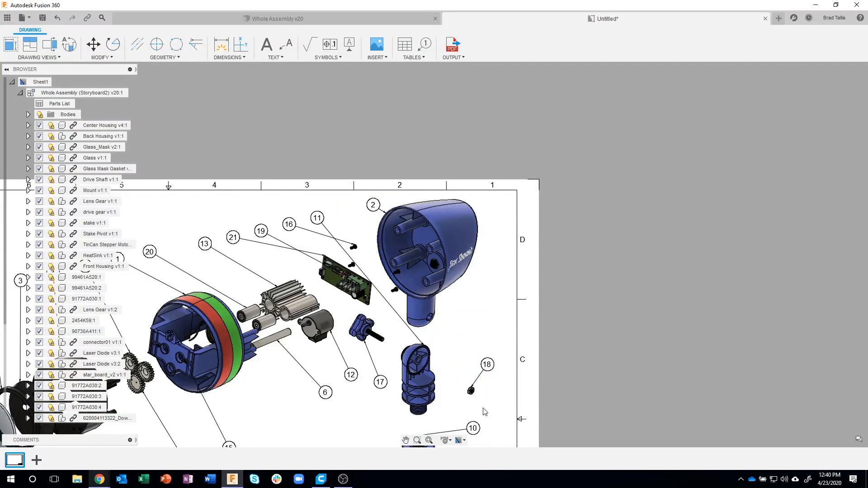
{"action": "left_click", "coordinate": [317, 219]}
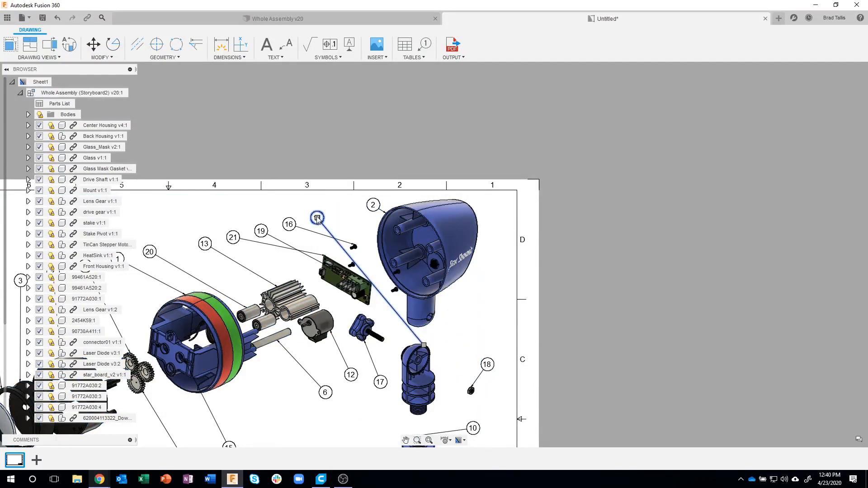
{"action": "left_click", "coordinate": [318, 219]}
{"action": "left_click", "coordinate": [469, 327]}
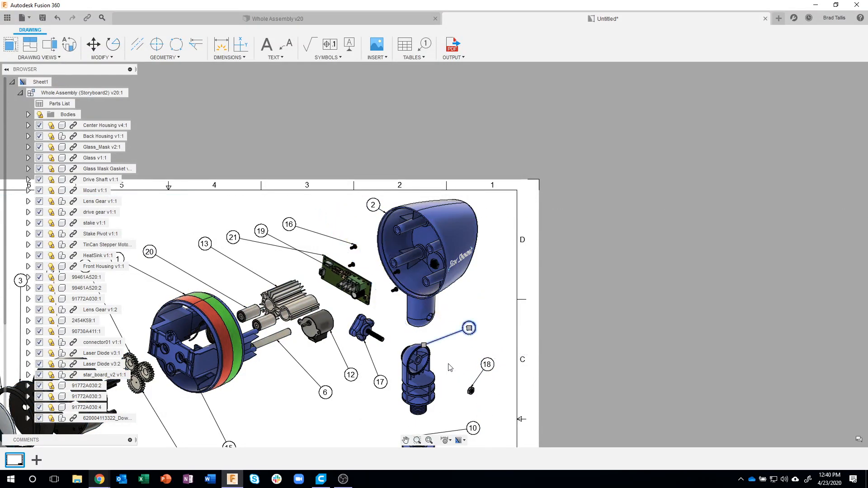
Move balloon 16 above and left of the uppermost screw, and balloon 21 between balloons 19 and 16 above the circuit board.
{"action": "mouse_move", "coordinate": [361, 418]}
{"action": "middle_mouse_down"}
{"action": "mouse_move", "coordinate": [437, 378]}
{"action": "mouse_move", "coordinate": [482, 313]}
{"action": "middle_mouse_up"}
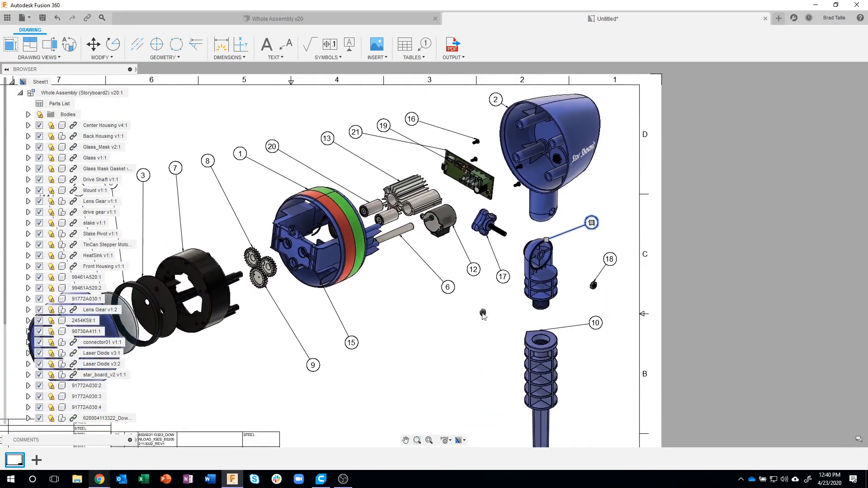
{"action": "left_click", "coordinate": [412, 120]}
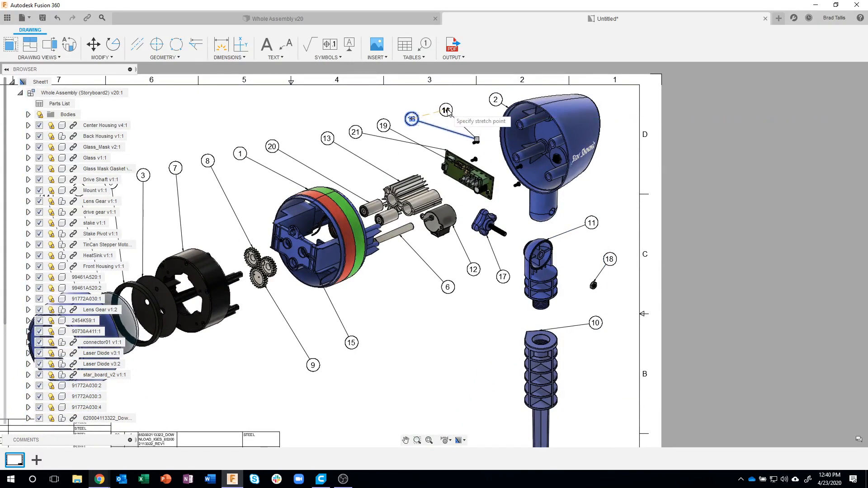
{"action": "left_click", "coordinate": [453, 110]}
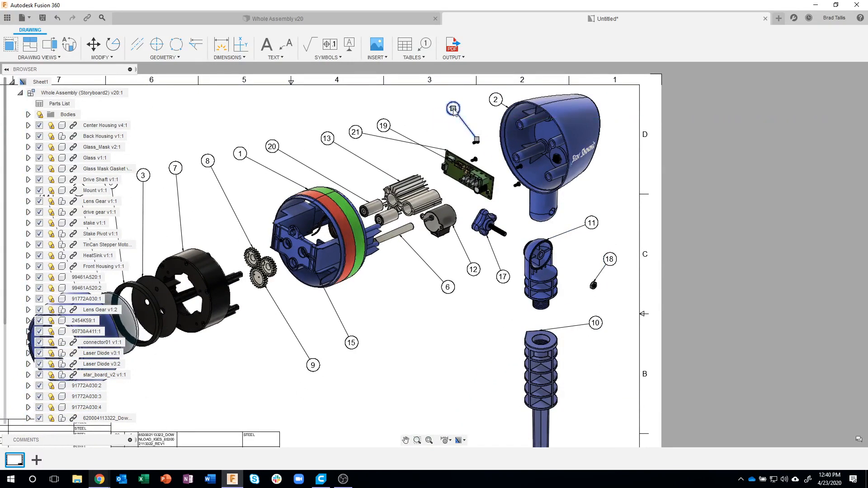
{"action": "left_click", "coordinate": [355, 133]}
{"action": "left_click", "coordinate": [356, 132]}
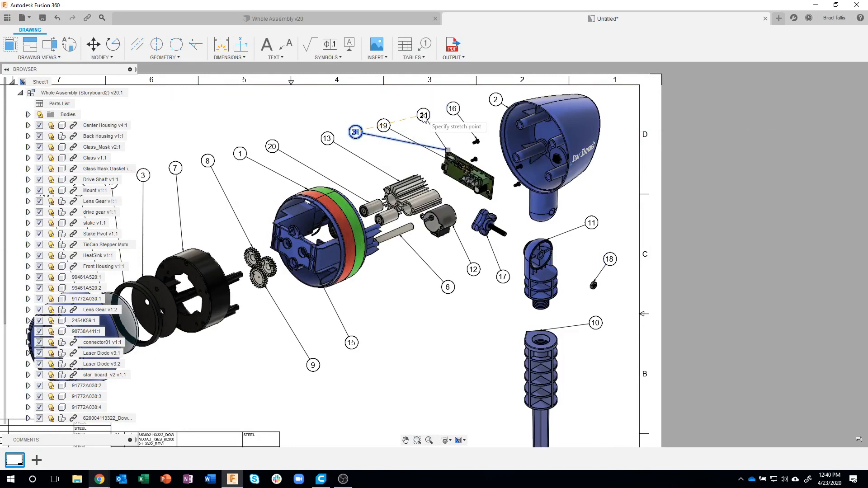
{"action": "left_click", "coordinate": [421, 118]}
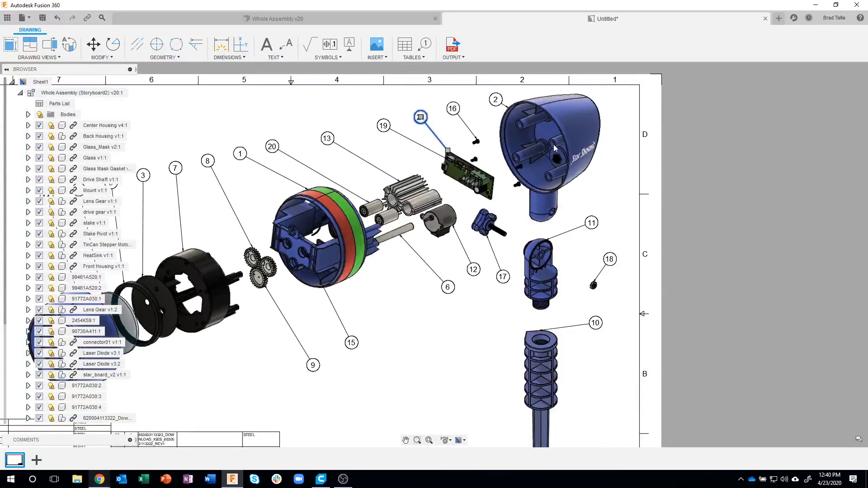
{"action": "left_click", "coordinate": [417, 395]}
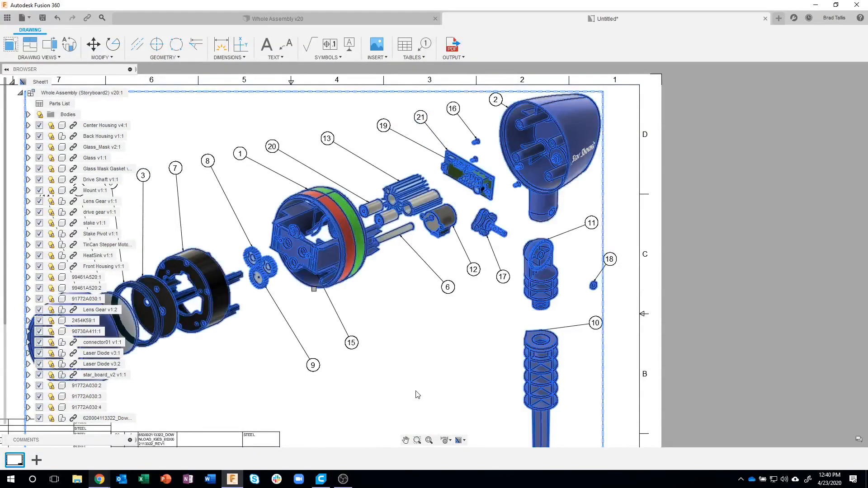
{"action": "left_click", "coordinate": [658, 283]}
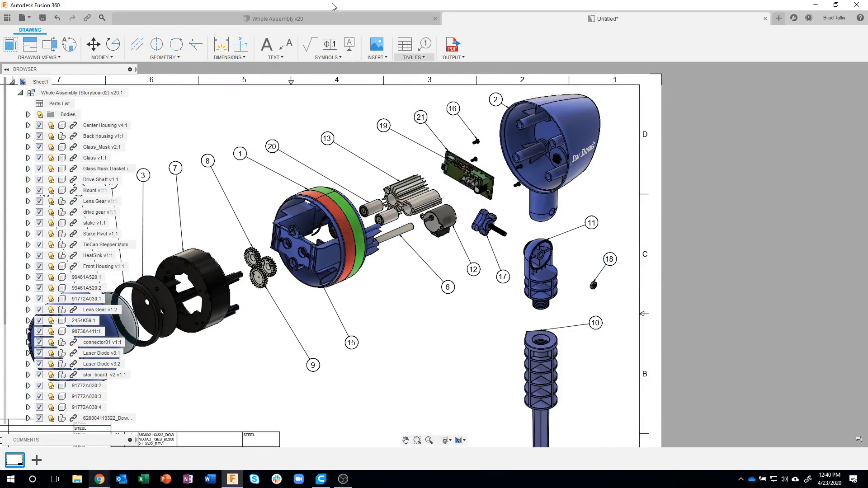
Align balloons 9, 15, 6, 12 and 17 on a rising diagonal below the exploded parts, from the gears to the knob.
{"action": "left_click", "coordinate": [407, 57]}
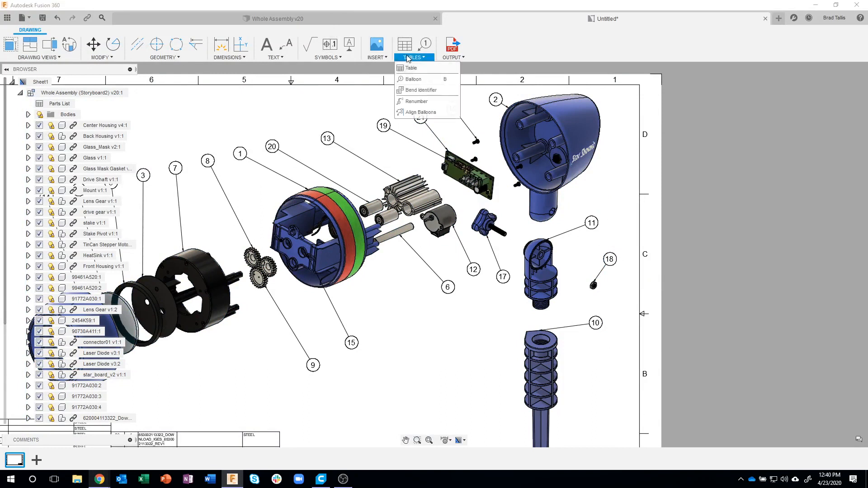
{"action": "left_click", "coordinate": [416, 115]}
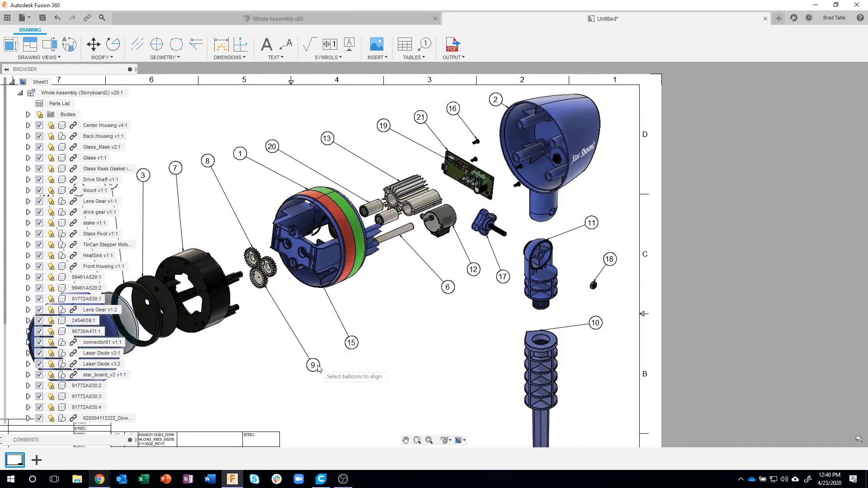
{"action": "left_click", "coordinate": [316, 367]}
{"action": "left_click", "coordinate": [351, 342]}
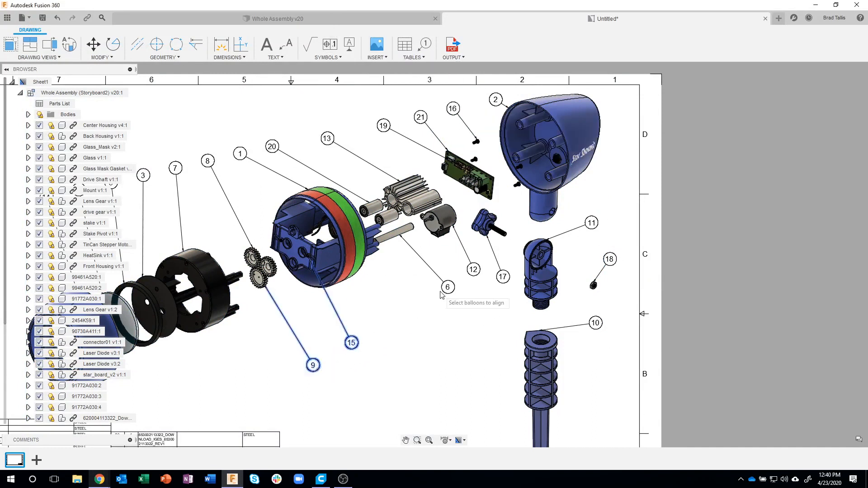
{"action": "left_click", "coordinate": [447, 287]}
{"action": "left_click", "coordinate": [473, 269]}
{"action": "left_click", "coordinate": [503, 277]}
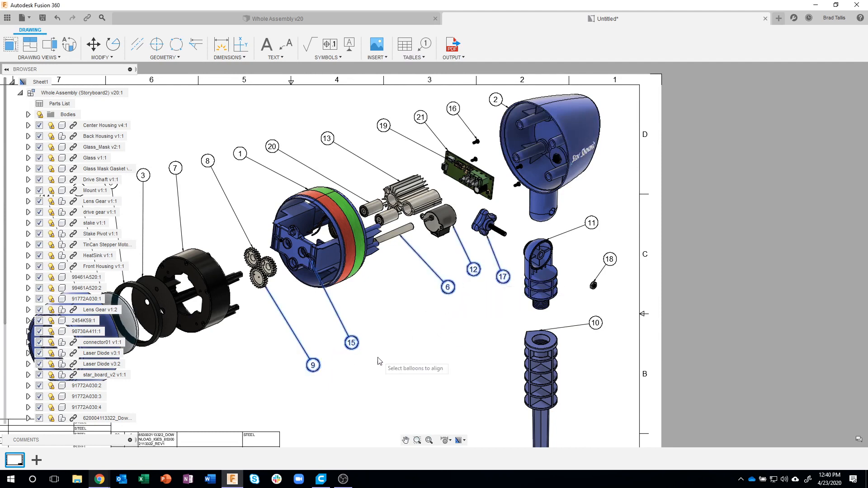
{"action": "left_click", "coordinate": [313, 365]}
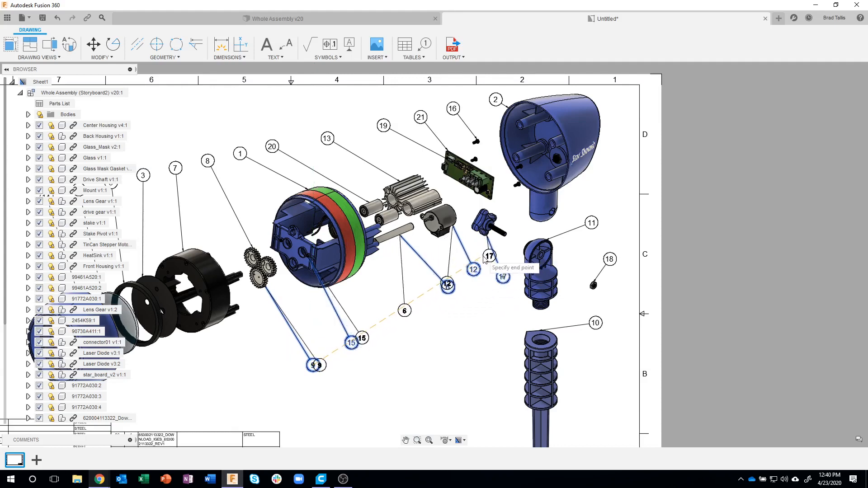
{"action": "left_click", "coordinate": [482, 260]}
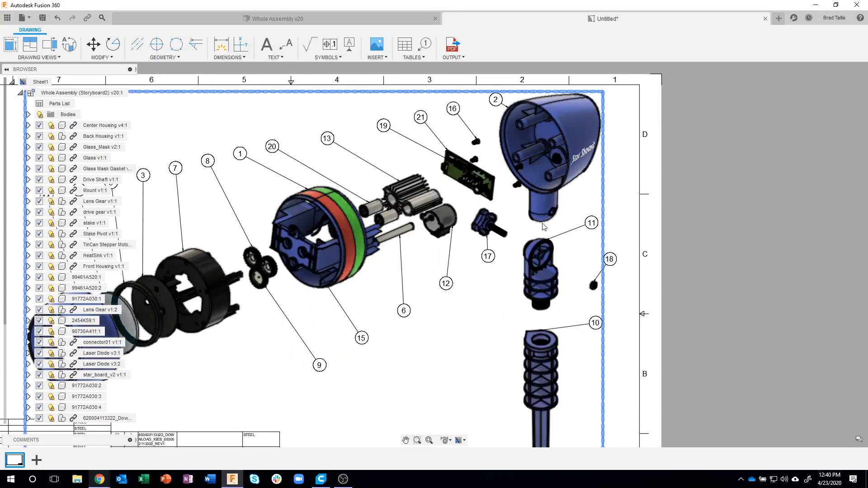
Align balloons 11, 18 and 10 in a vertical column to the right of the stake pivot and stake.
{"action": "left_click", "coordinate": [420, 60]}
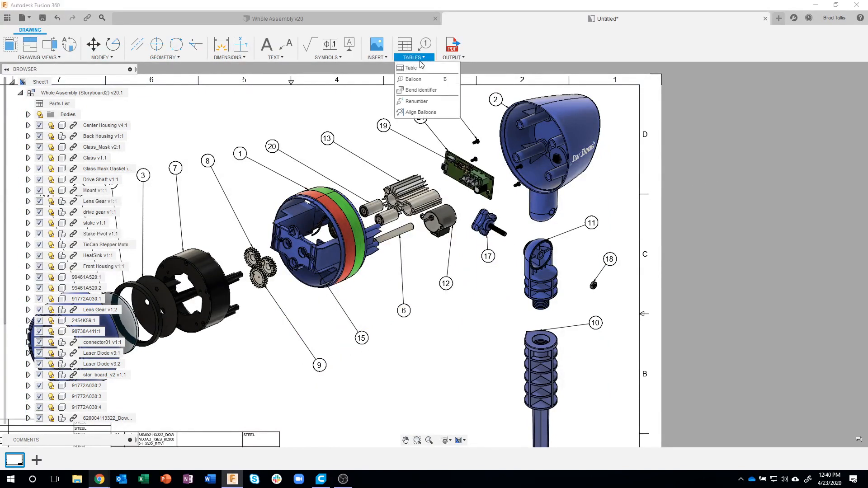
{"action": "left_click", "coordinate": [417, 112]}
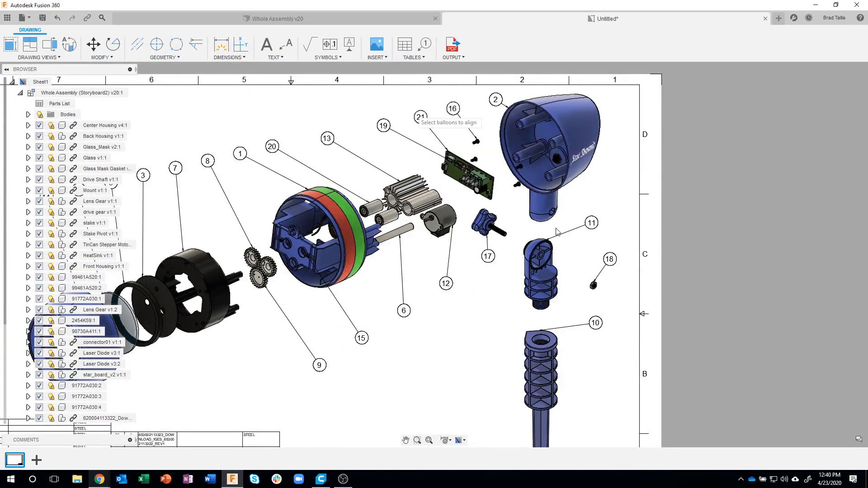
{"action": "left_click", "coordinate": [610, 261]}
{"action": "left_click", "coordinate": [596, 323]}
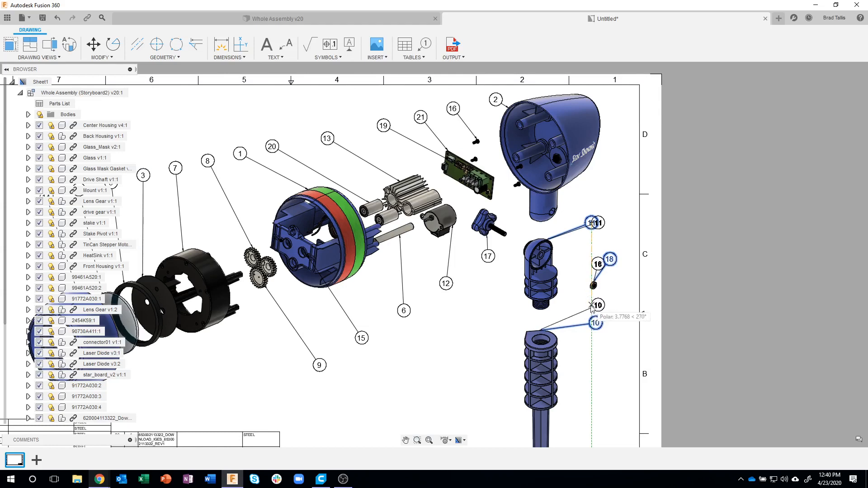
{"action": "left_click", "coordinate": [591, 307]}
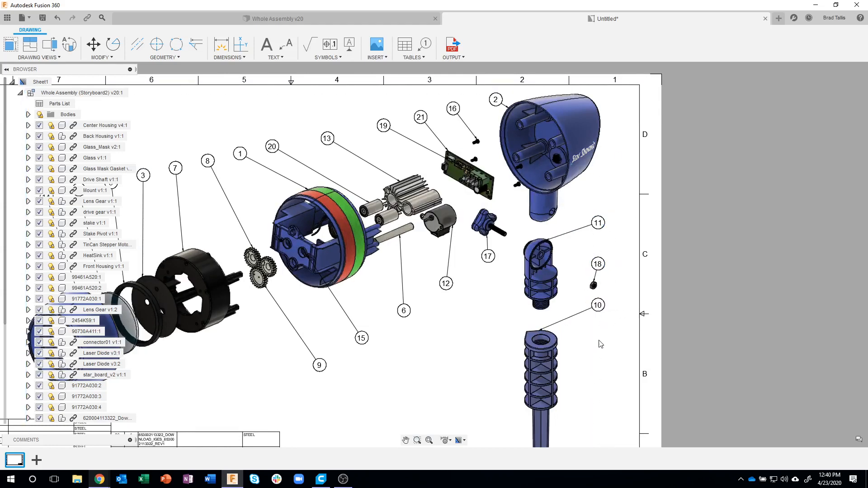
Examine the balloon order across the sheet and the item numbers in the parts list.
{"action": "scroll", "coordinate": [462, 369], "scroll_direction": "down", "scroll_amount": 3}
{"action": "mouse_move", "coordinate": [470, 359]}
{"action": "middle_mouse_down"}
{"action": "mouse_move", "coordinate": [490, 343]}
{"action": "mouse_move", "coordinate": [529, 271]}
{"action": "middle_mouse_up"}
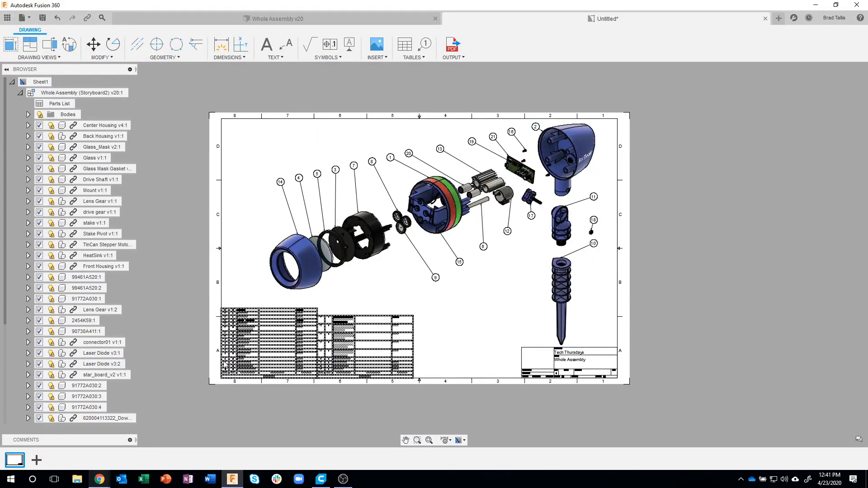
{"action": "scroll", "coordinate": [191, 335], "scroll_direction": "up", "scroll_amount": 2}
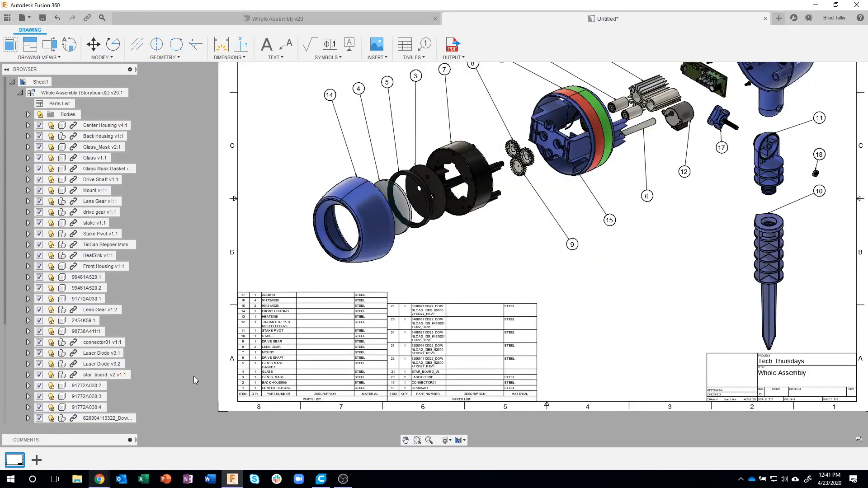
{"action": "scroll", "coordinate": [190, 339], "scroll_direction": "up", "scroll_amount": 2}
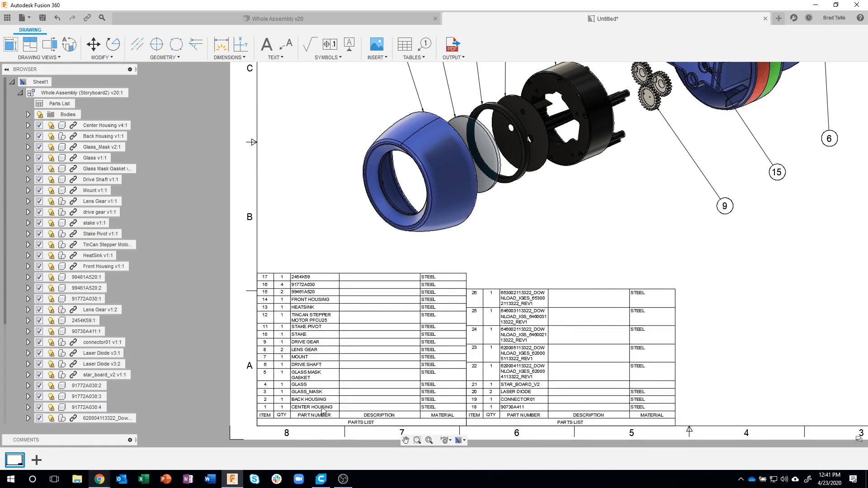
{"action": "scroll", "coordinate": [210, 276], "scroll_direction": "down", "scroll_amount": 5}
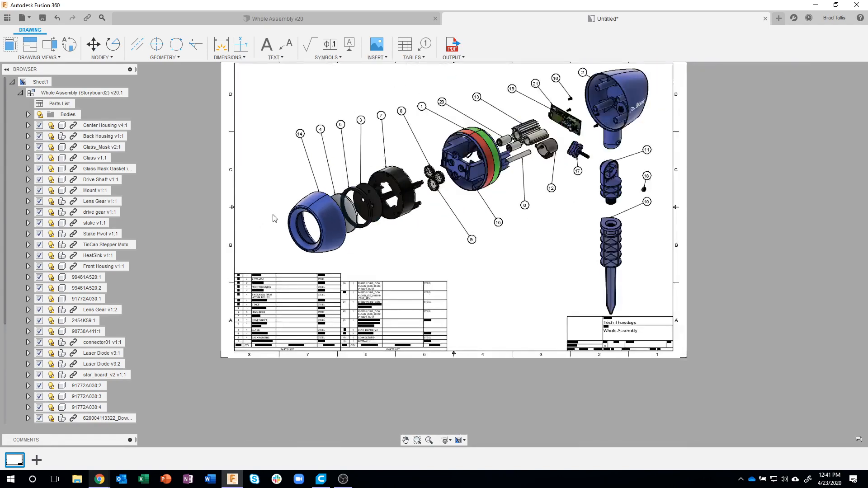
{"action": "scroll", "coordinate": [261, 221], "scroll_direction": "up", "scroll_amount": 3}
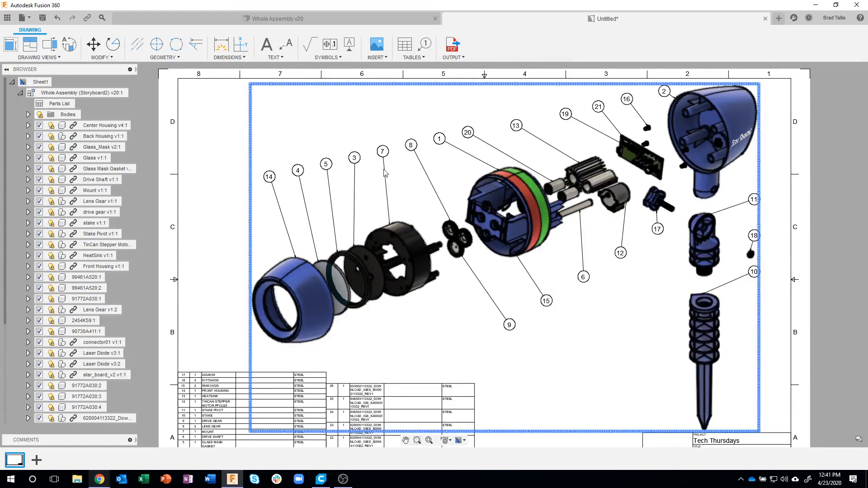
Renumber the balloons of the front housing, glass, gasket, glass mask, mount, lens gear, drive gear, center housing and laser diode as 1 to 9.
{"action": "left_click", "coordinate": [421, 59]}
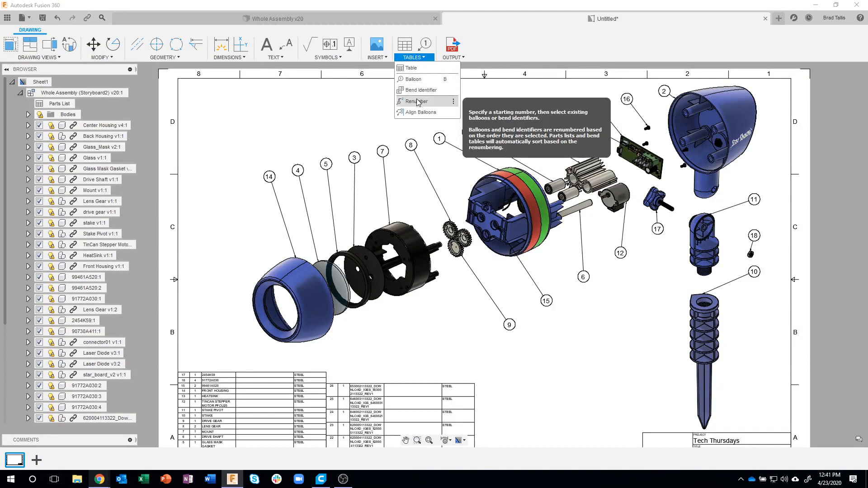
{"action": "left_click", "coordinate": [417, 101]}
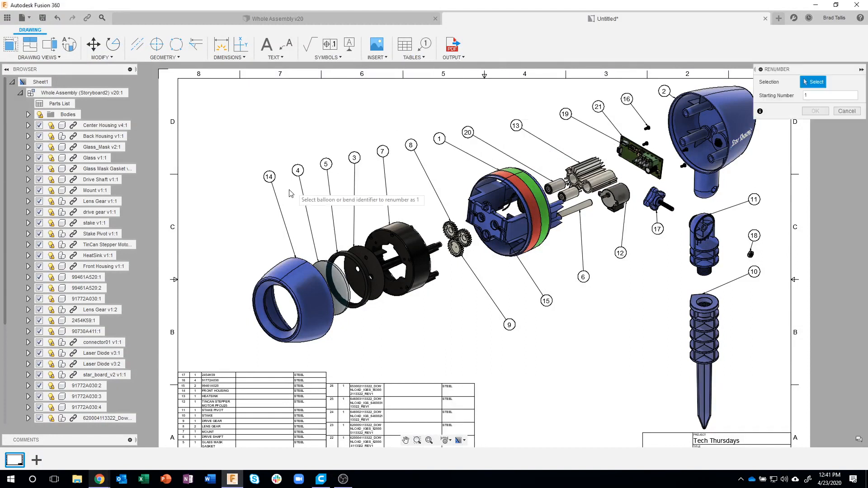
{"action": "mouse_move", "coordinate": [226, 217]}
{"action": "middle_mouse_down"}
{"action": "mouse_move", "coordinate": [230, 161]}
{"action": "mouse_move", "coordinate": [226, 171]}
{"action": "middle_mouse_up"}
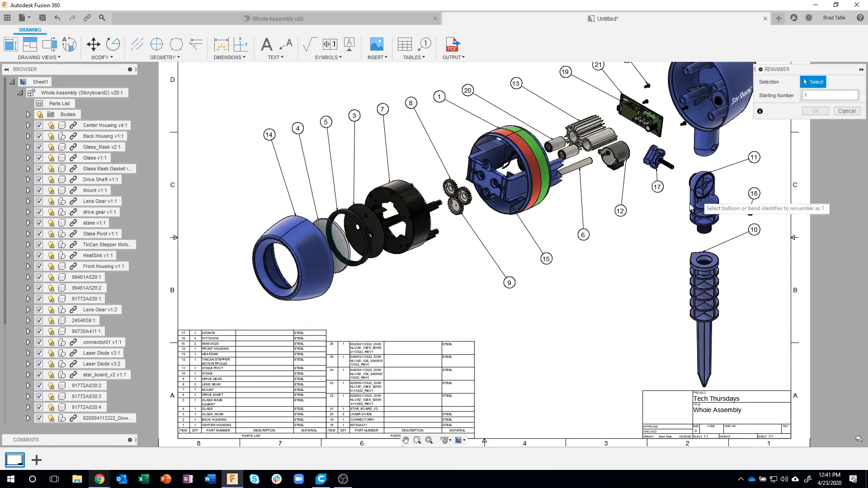
{"action": "left_click", "coordinate": [269, 135]}
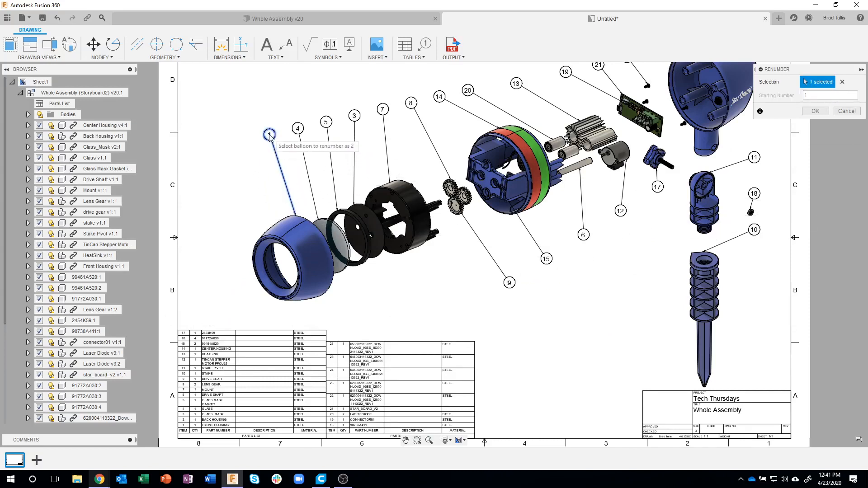
{"action": "left_click", "coordinate": [297, 137]}
{"action": "left_click", "coordinate": [324, 132]}
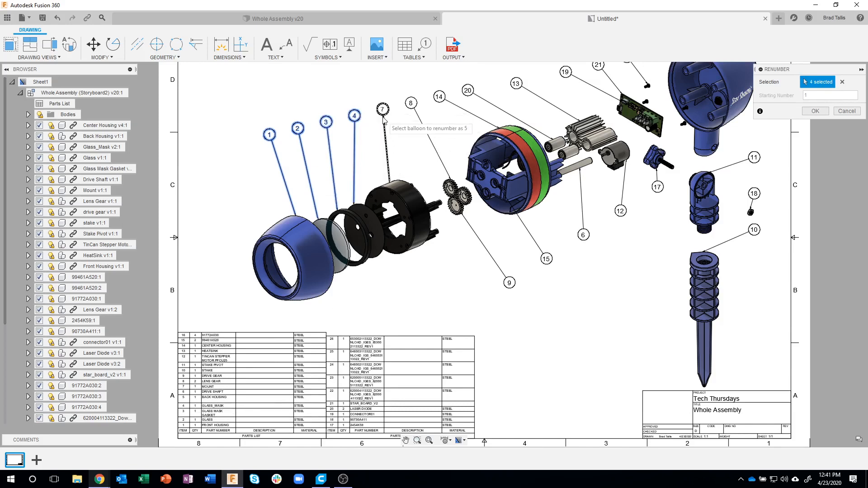
{"action": "left_click", "coordinate": [410, 103]}
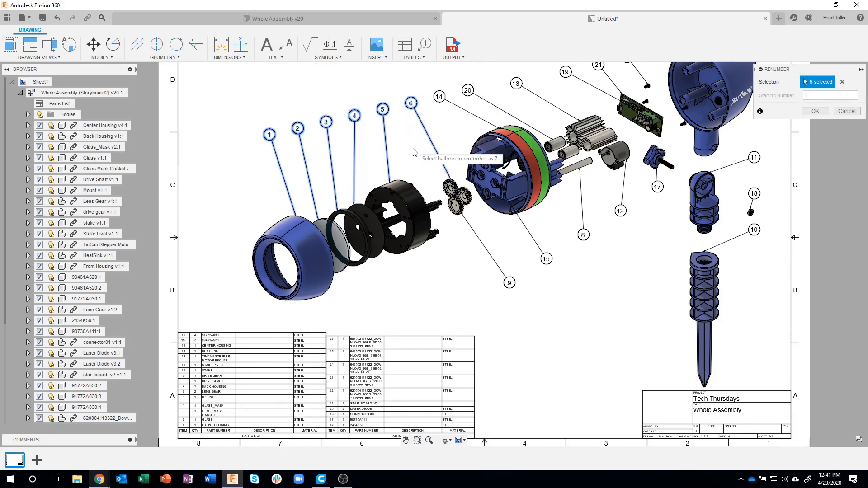
{"action": "left_click", "coordinate": [509, 282]}
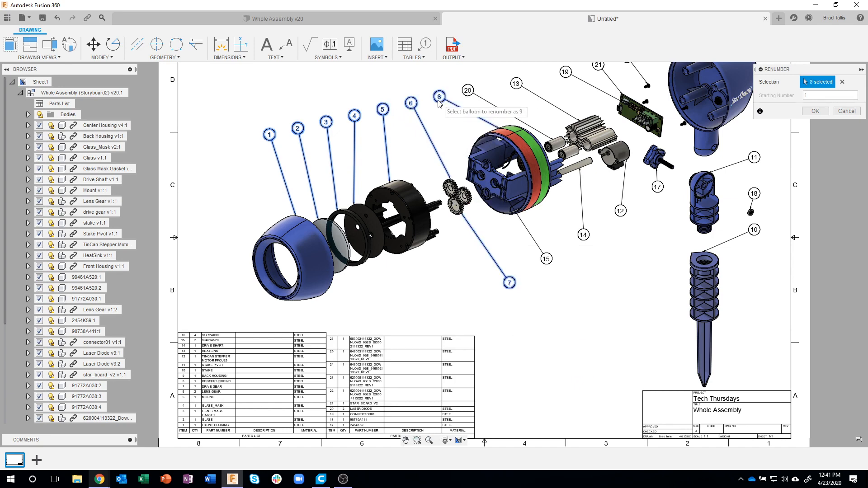
{"action": "left_click", "coordinate": [467, 91]}
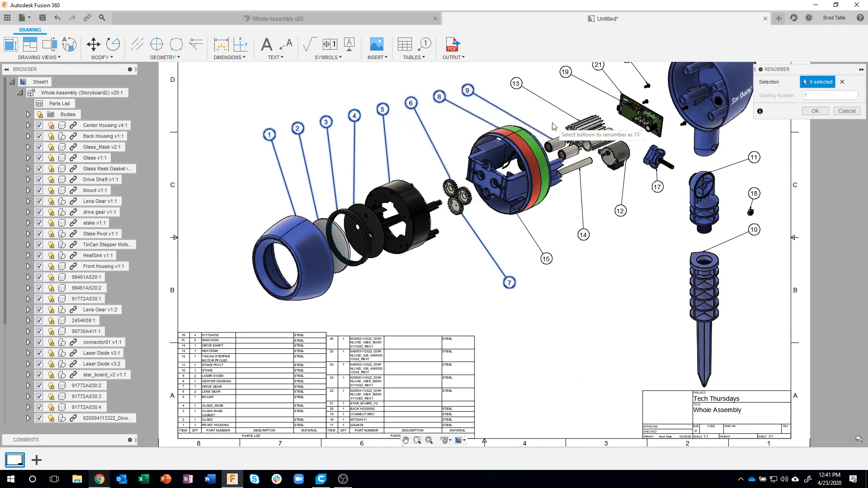
Renumber the balloons of the heatsink, connector, circuit board, small screw and back housing as 10 to 14.
{"action": "middle_click_drag", "start_coordinate": [553, 127], "coordinate": [432, 210]}
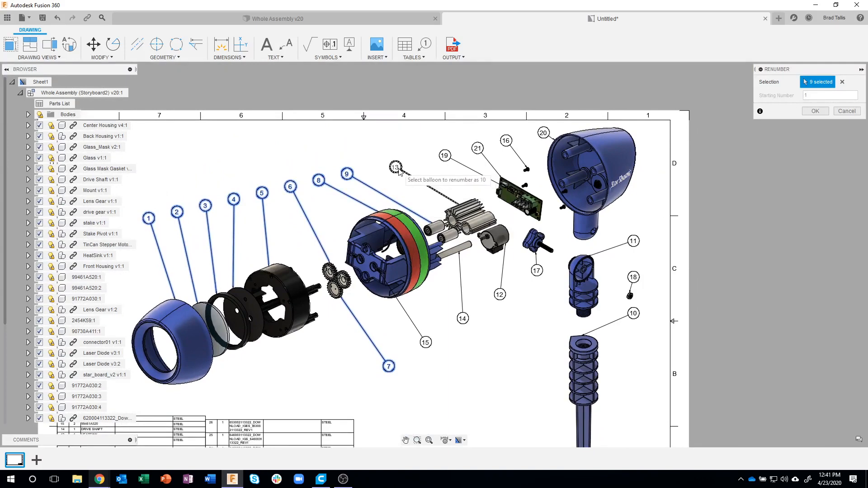
{"action": "left_click", "coordinate": [396, 167]}
{"action": "left_click", "coordinate": [444, 155]}
{"action": "left_click", "coordinate": [477, 148]}
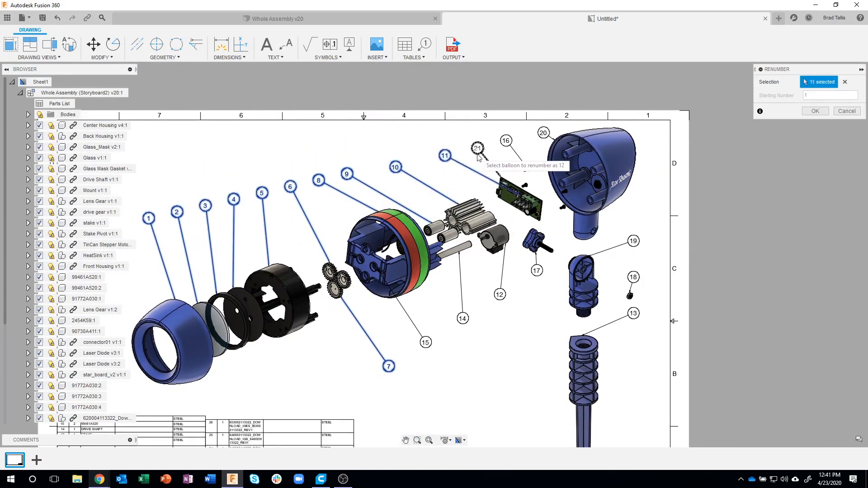
{"action": "left_click", "coordinate": [502, 147]}
{"action": "middle_click_drag", "start_coordinate": [503, 148], "coordinate": [563, 68]}
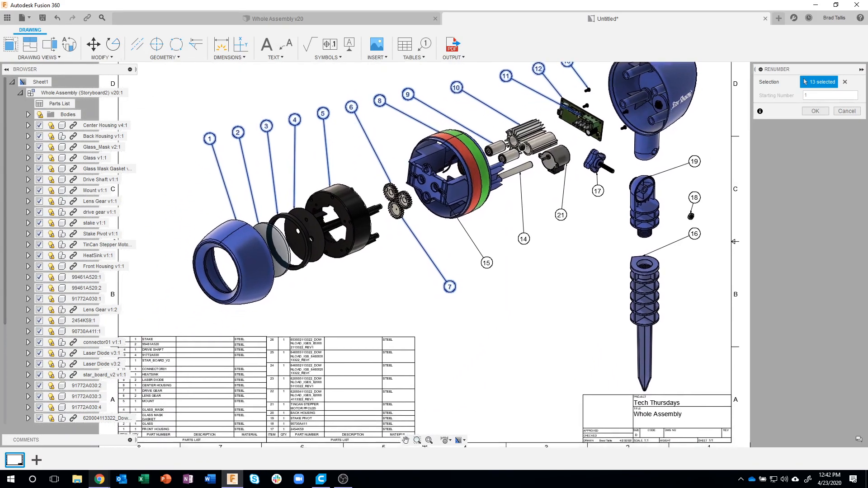
{"action": "scroll", "coordinate": [499, 216], "scroll_direction": "down", "scroll_amount": 2}
{"action": "left_click", "coordinate": [593, 70]}
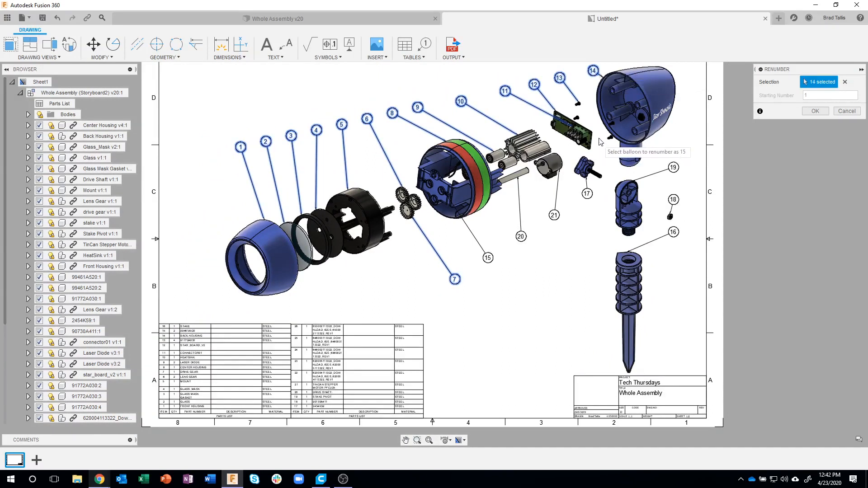
Renumber the lower diagonal's remaining balloons as 15 to 18, and the stake pivot, nut and stake balloons as 19 to 21.
{"action": "left_click", "coordinate": [521, 236]}
{"action": "left_click", "coordinate": [554, 215]}
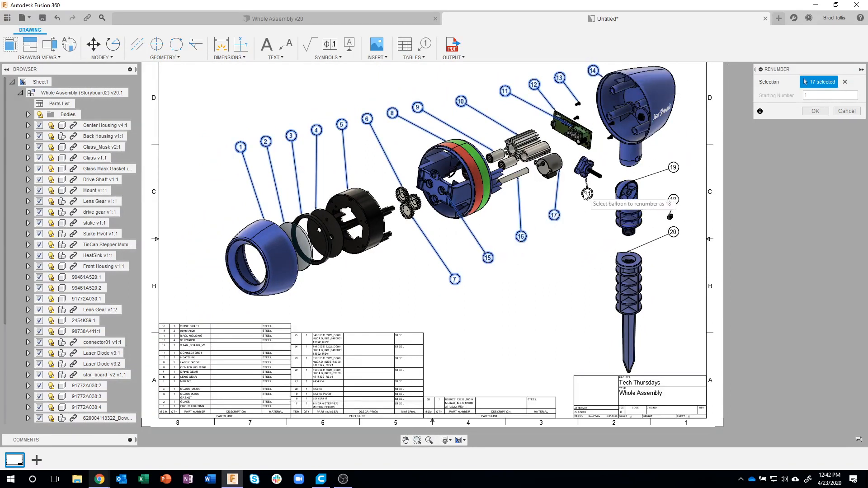
{"action": "left_click", "coordinate": [586, 194]}
{"action": "left_click", "coordinate": [673, 167]}
{"action": "left_click", "coordinate": [672, 199]}
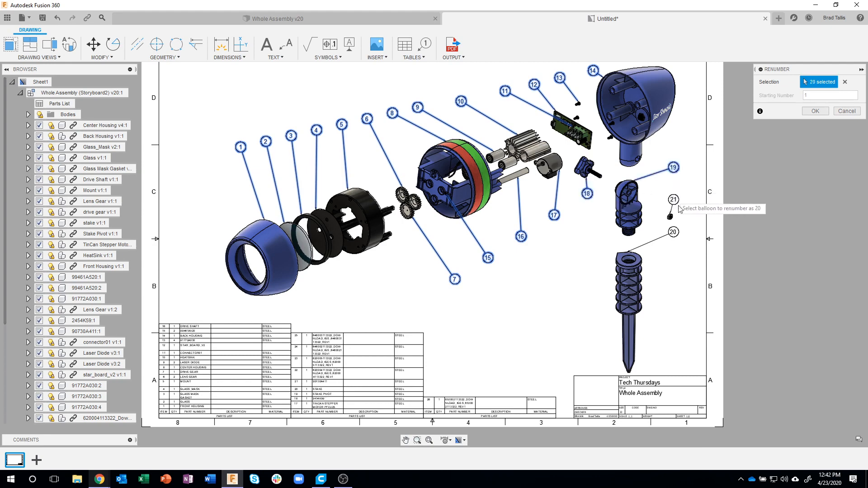
{"action": "left_click", "coordinate": [674, 233]}
{"action": "left_click", "coordinate": [812, 111]}
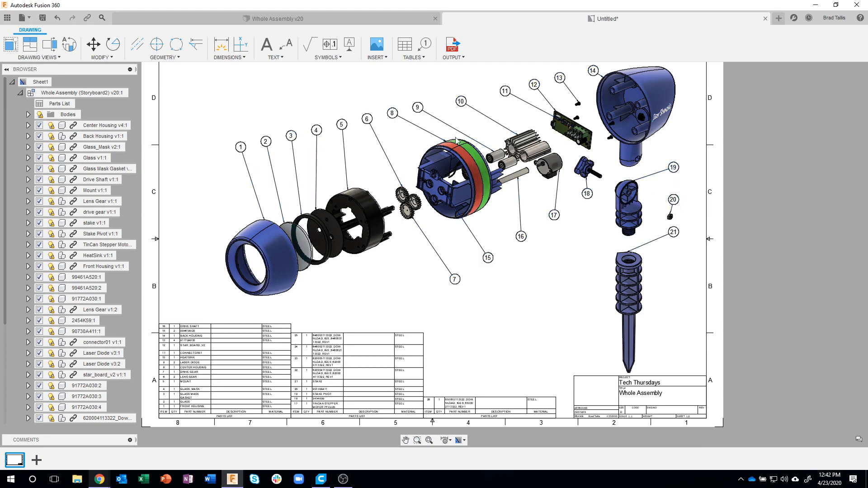
Compare the renumbered balloons on the exploded view with the item order in the parts list.
{"action": "scroll", "coordinate": [221, 359], "scroll_direction": "up", "scroll_amount": 6}
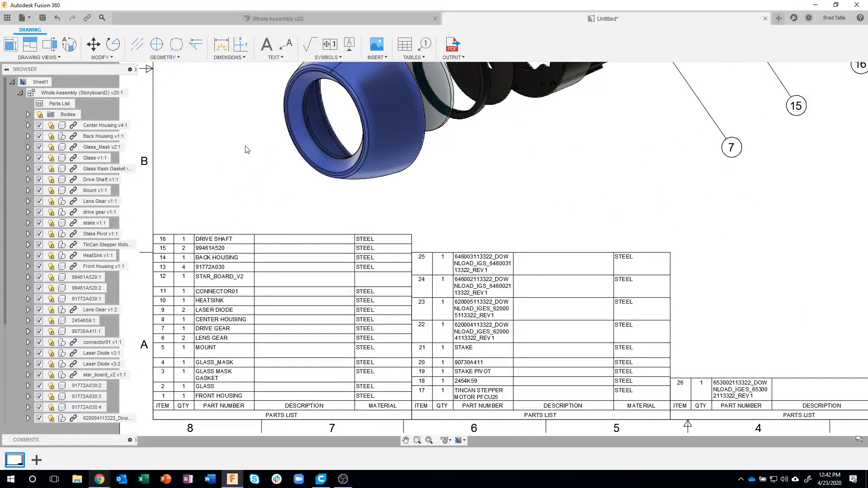
{"action": "scroll", "coordinate": [246, 149], "scroll_direction": "down", "scroll_amount": 4}
{"action": "scroll", "coordinate": [248, 145], "scroll_direction": "up", "scroll_amount": 2}
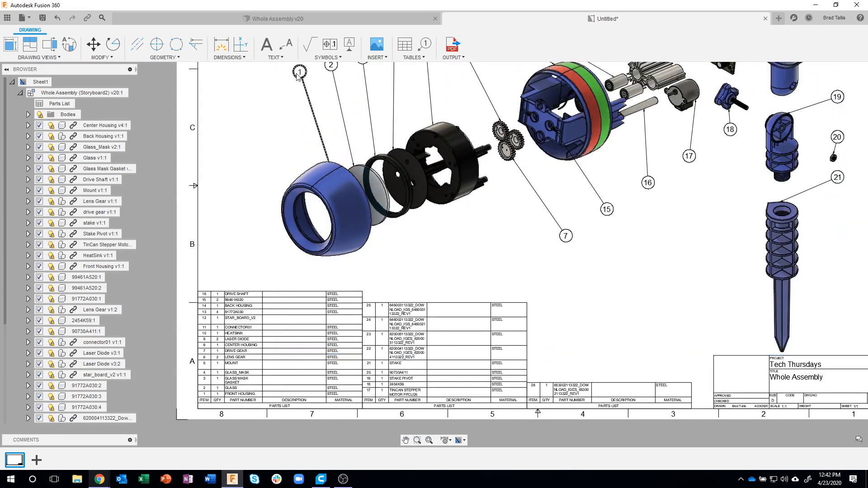
{"action": "middle_click_drag", "start_coordinate": [521, 236], "coordinate": [496, 292]}
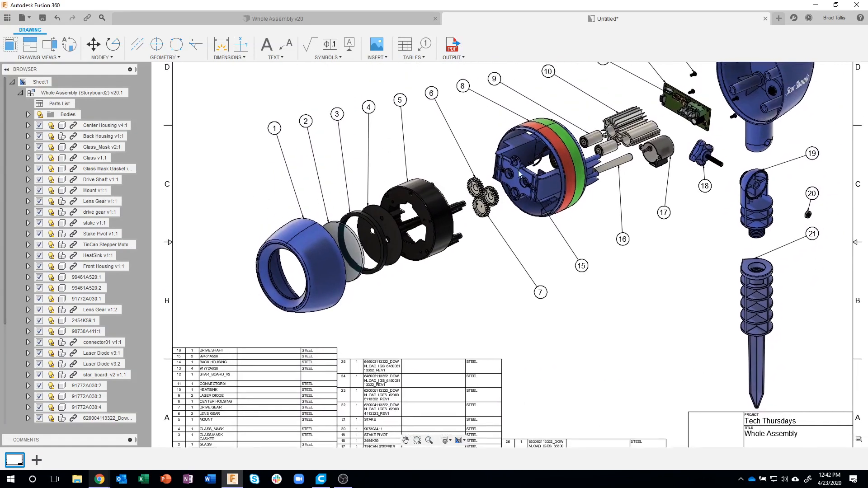
{"action": "middle_click_drag", "start_coordinate": [264, 304], "coordinate": [282, 256]}
{"action": "scroll", "coordinate": [214, 389], "scroll_direction": "down", "scroll_amount": 2}
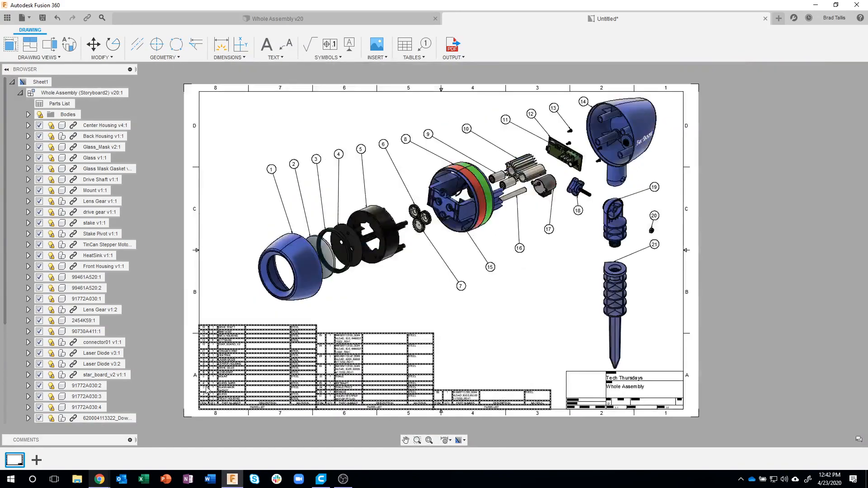
{"action": "scroll", "coordinate": [208, 383], "scroll_direction": "up", "scroll_amount": 4}
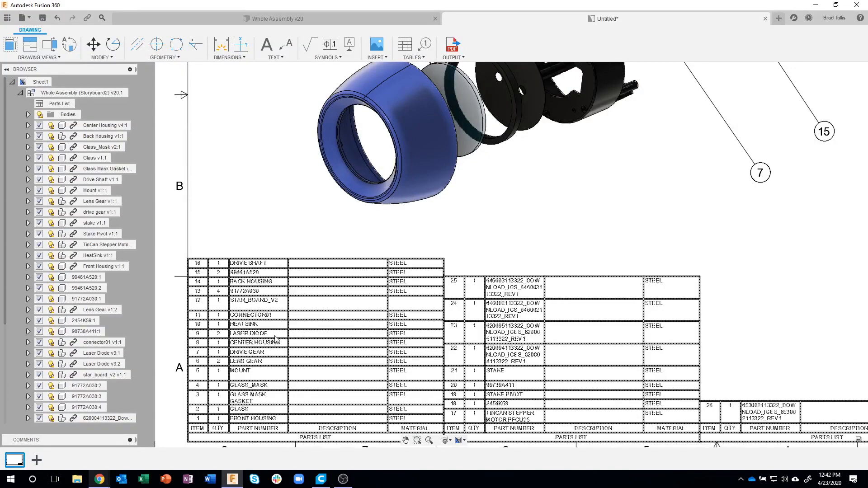
{"action": "scroll", "coordinate": [299, 234], "scroll_direction": "down", "scroll_amount": 3}
{"action": "scroll", "coordinate": [294, 237], "scroll_direction": "down", "scroll_amount": 1}
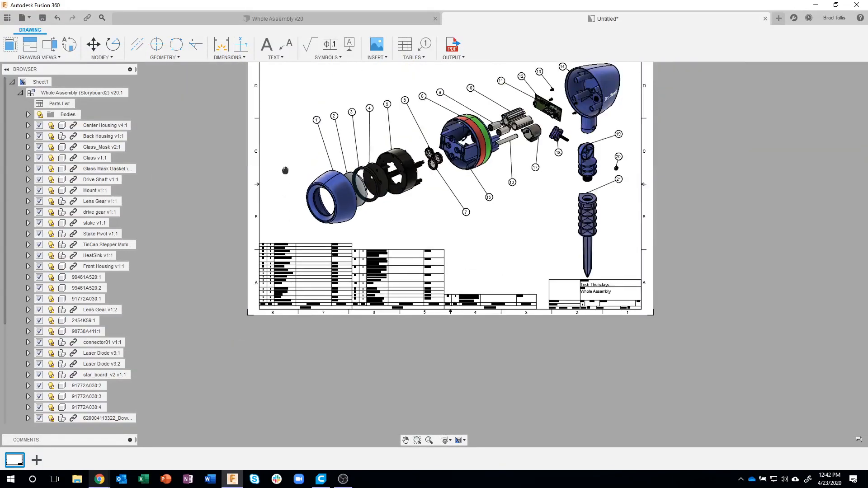
{"action": "middle_click_drag", "start_coordinate": [285, 170], "coordinate": [265, 229]}
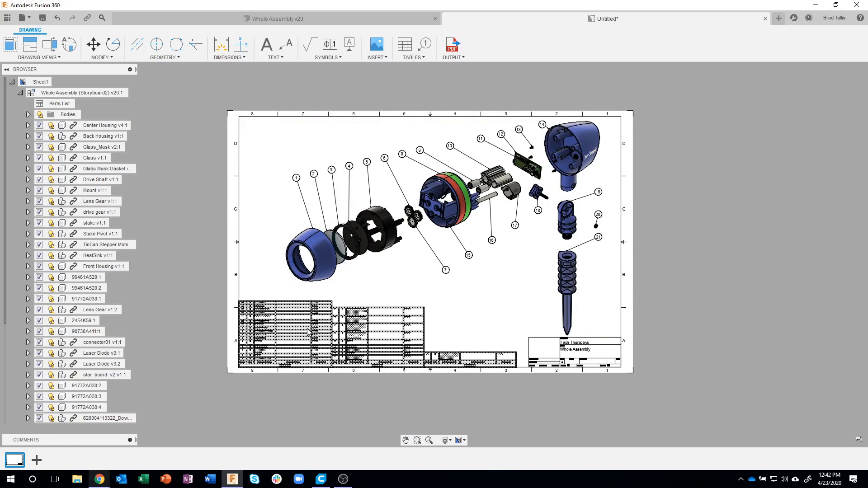
{"action": "left_click", "coordinate": [410, 58]}
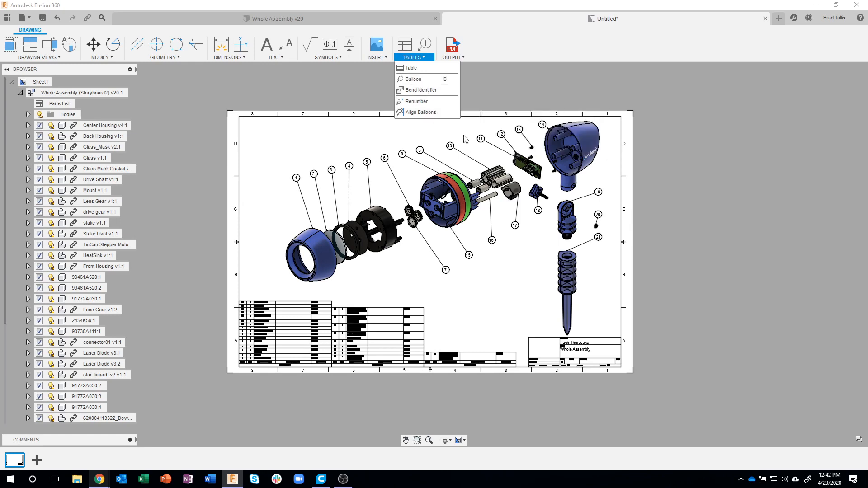
Move the arrow of balloon 17's leader to the lower edge of the stepper motor.
{"action": "scroll", "coordinate": [526, 194], "scroll_direction": "up", "scroll_amount": 10}
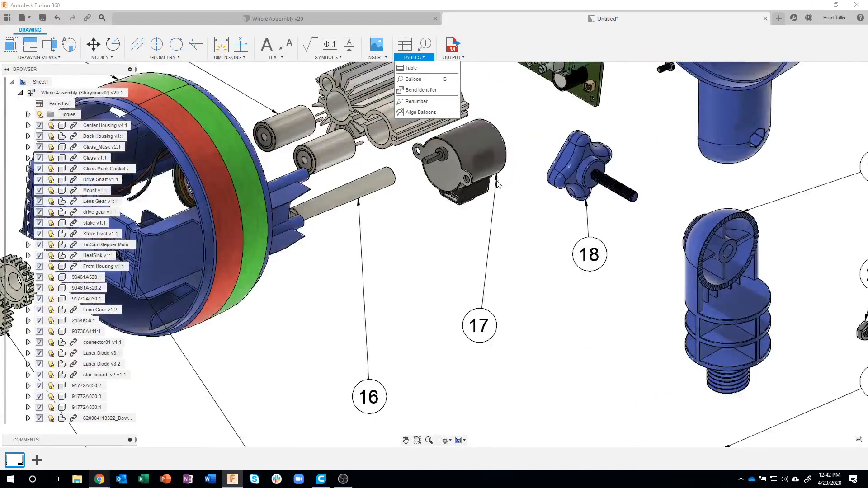
{"action": "left_click", "coordinate": [500, 181]}
{"action": "left_click", "coordinate": [499, 180]}
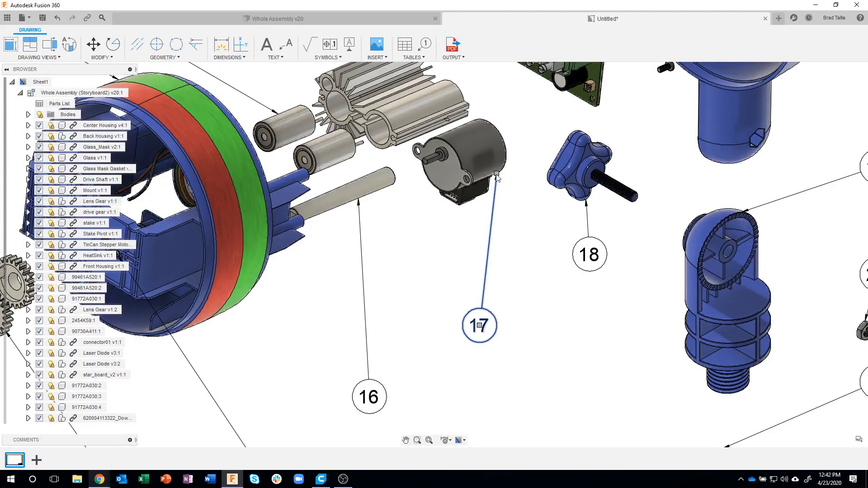
{"action": "left_click_drag", "start_coordinate": [497, 175], "coordinate": [466, 204]}
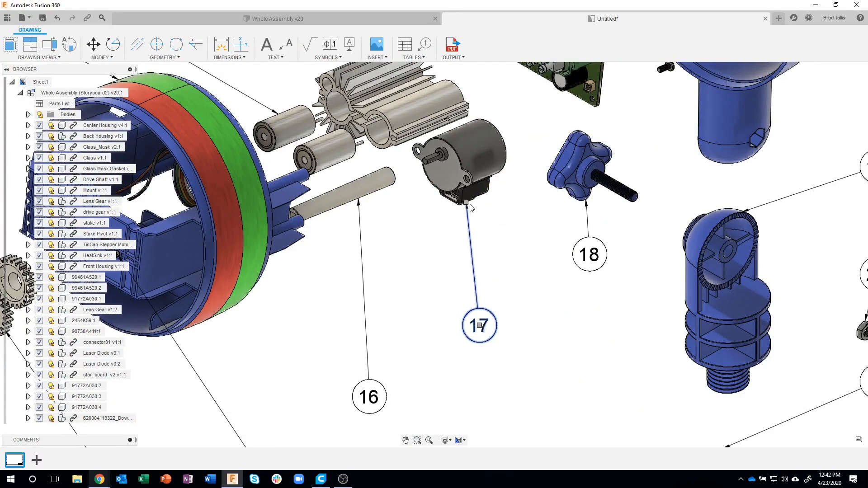
{"action": "scroll", "coordinate": [524, 286], "scroll_direction": "down", "scroll_amount": 10}
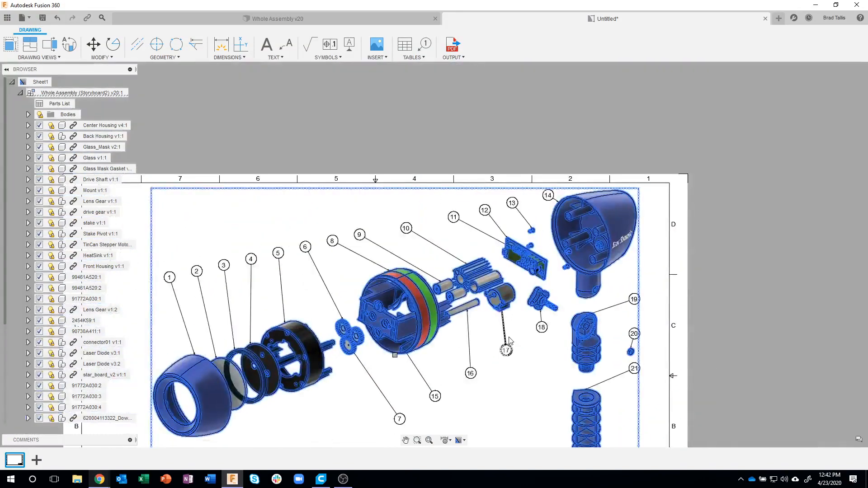
{"action": "middle_click_drag", "start_coordinate": [400, 148], "coordinate": [477, 70]}
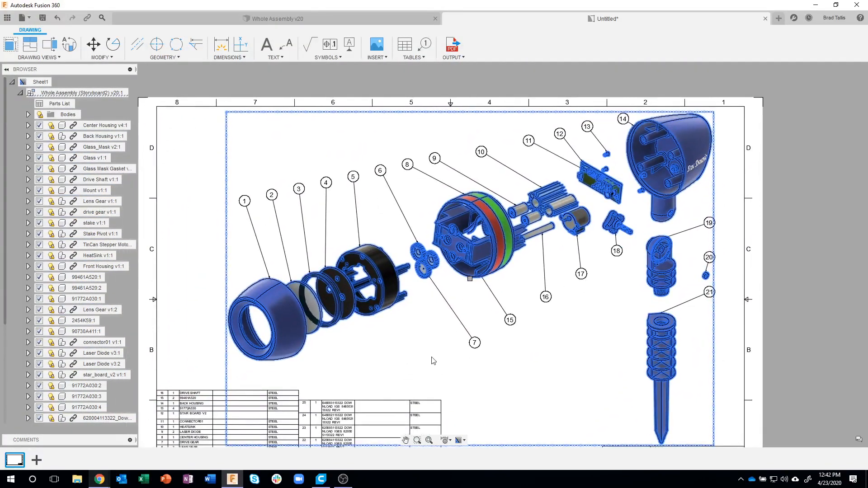
{"action": "middle_click_drag", "start_coordinate": [429, 357], "coordinate": [443, 345]}
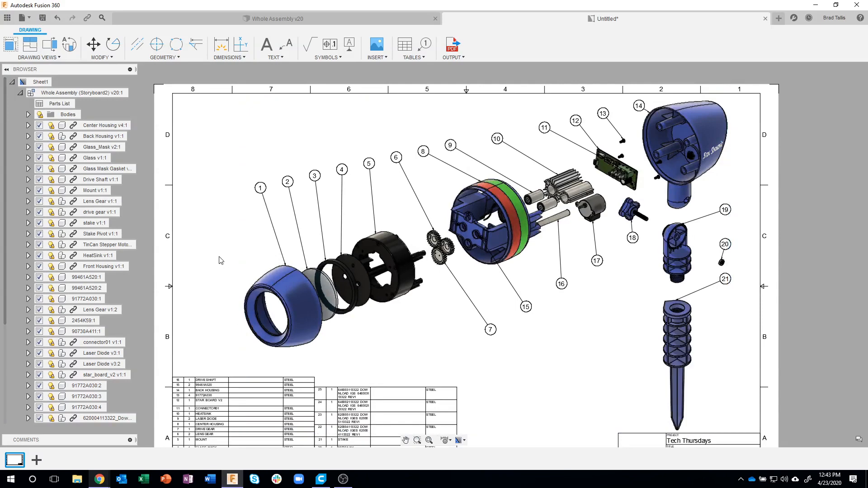
{"action": "middle_click_drag", "start_coordinate": [199, 254], "coordinate": [214, 239]}
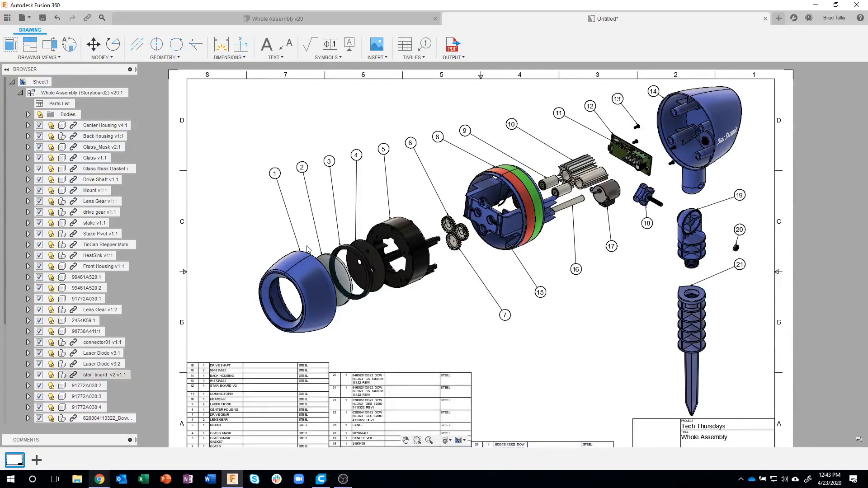
Add a second drawing sheet and place a front base view of the whole assembly on it at 1:1 scale.
{"action": "left_click", "coordinate": [37, 461]}
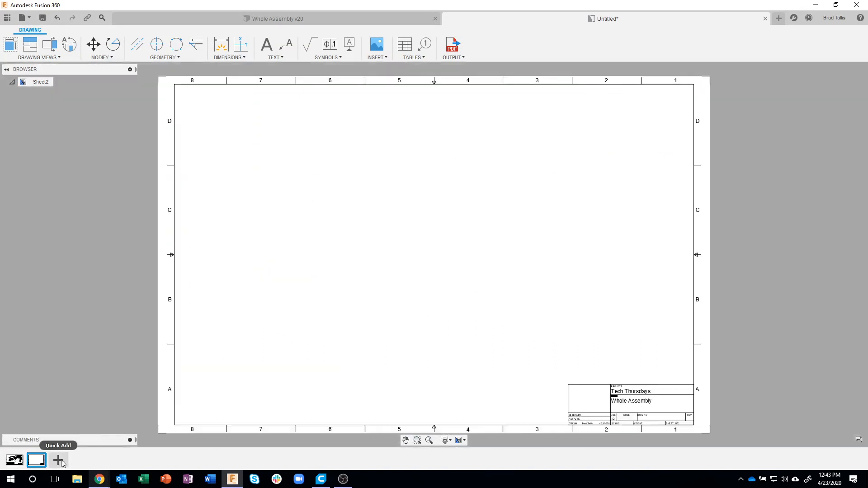
{"action": "mouse_move", "coordinate": [44, 460]}
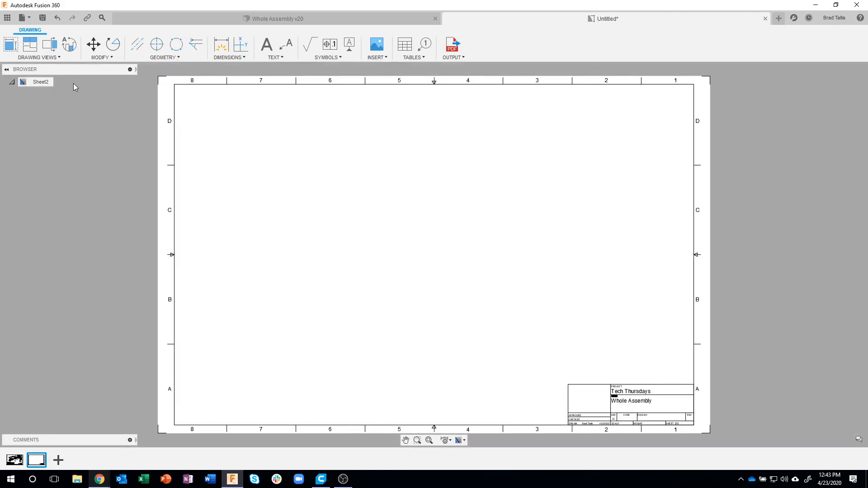
{"action": "left_click", "coordinate": [10, 45]}
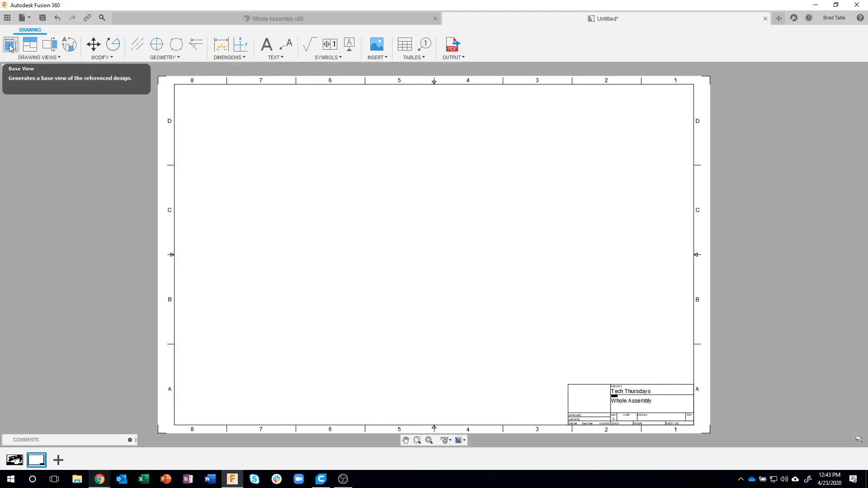
{"action": "left_click", "coordinate": [10, 46]}
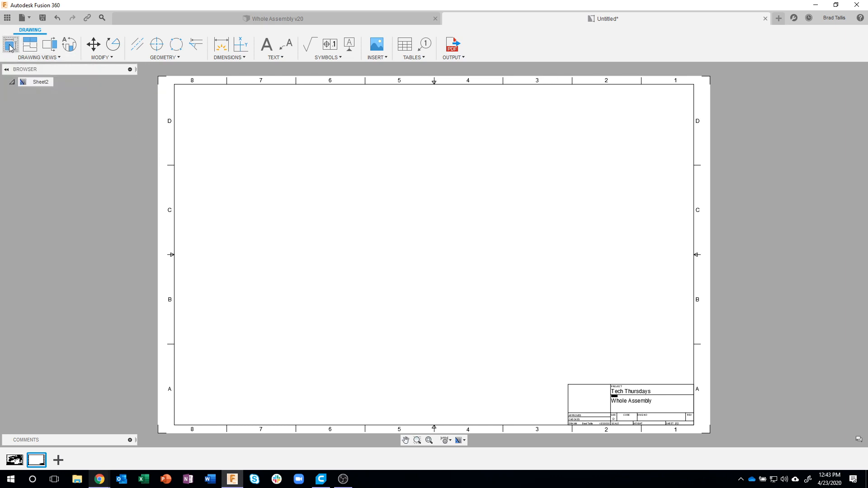
{"action": "left_click", "coordinate": [10, 46]}
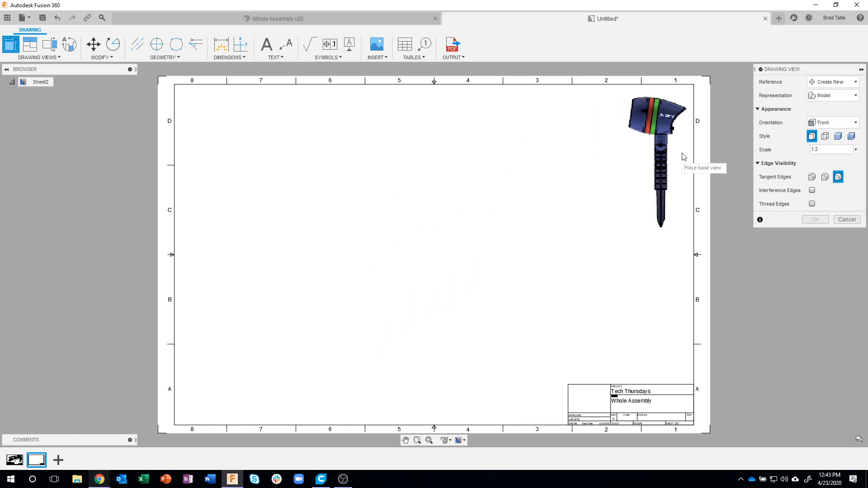
{"action": "left_click", "coordinate": [855, 149]}
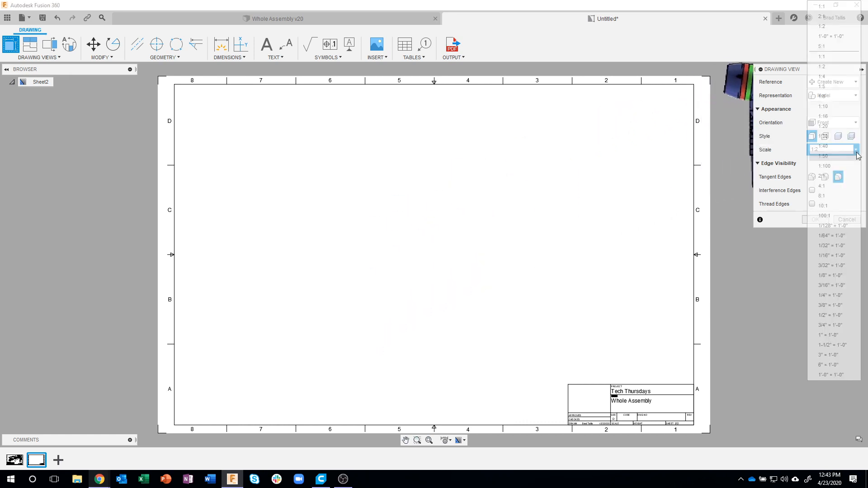
{"action": "left_click", "coordinate": [830, 58]}
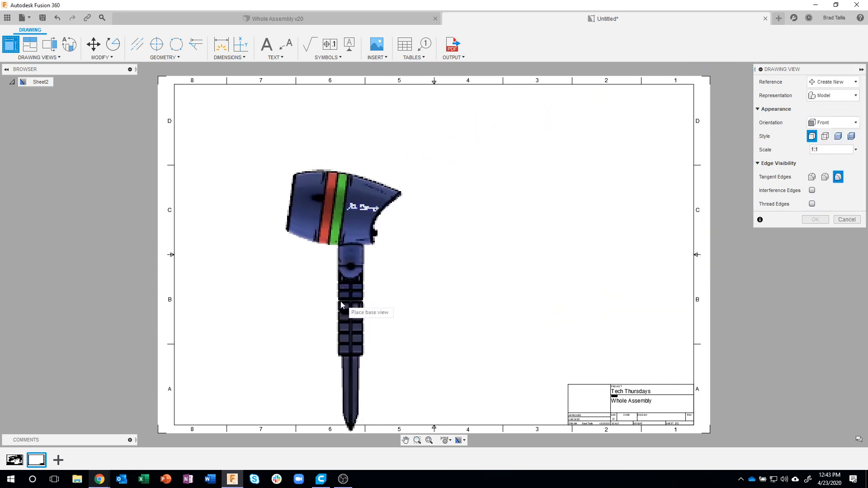
{"action": "left_click", "coordinate": [344, 289]}
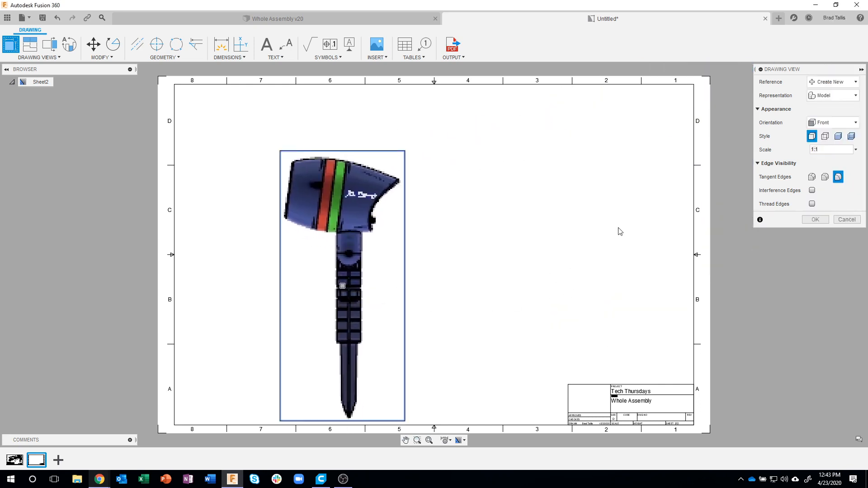
{"action": "left_click", "coordinate": [814, 219]}
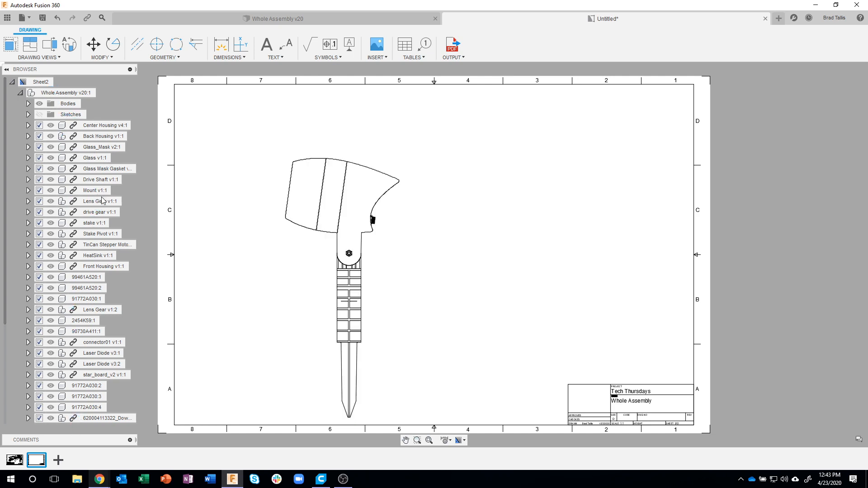
Suppress every component in the second sheet's base view except the Front Housing.
{"action": "left_click", "coordinate": [288, 324]}
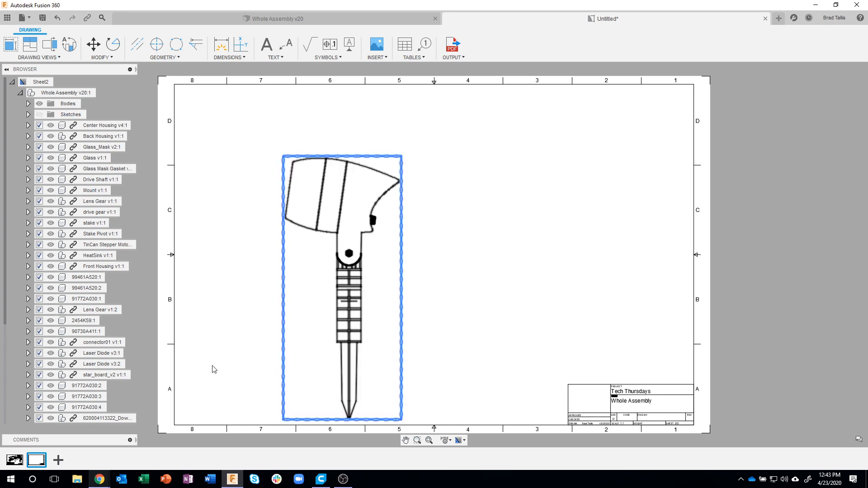
{"action": "left_click", "coordinate": [202, 228]}
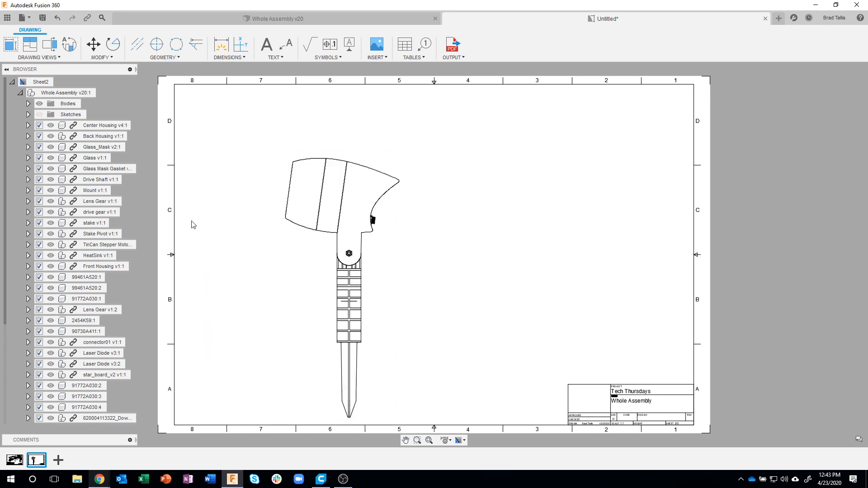
{"action": "left_click", "coordinate": [105, 267]}
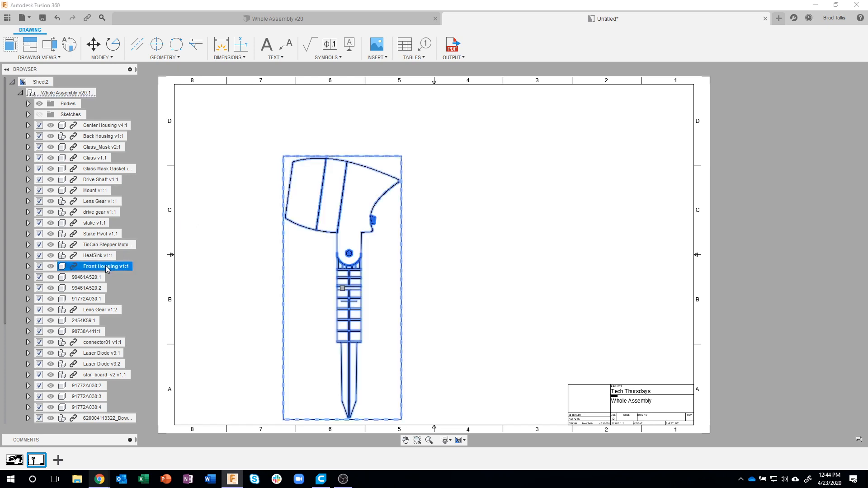
{"action": "right_click", "coordinate": [107, 269]}
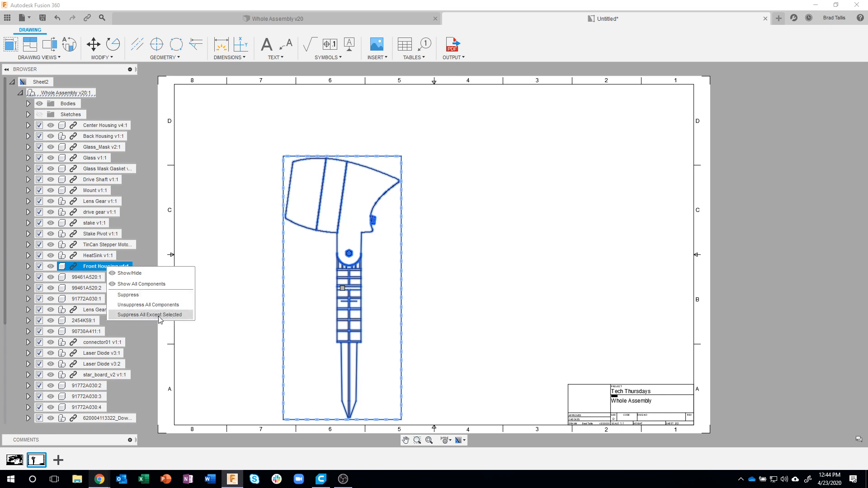
{"action": "left_click", "coordinate": [139, 315]}
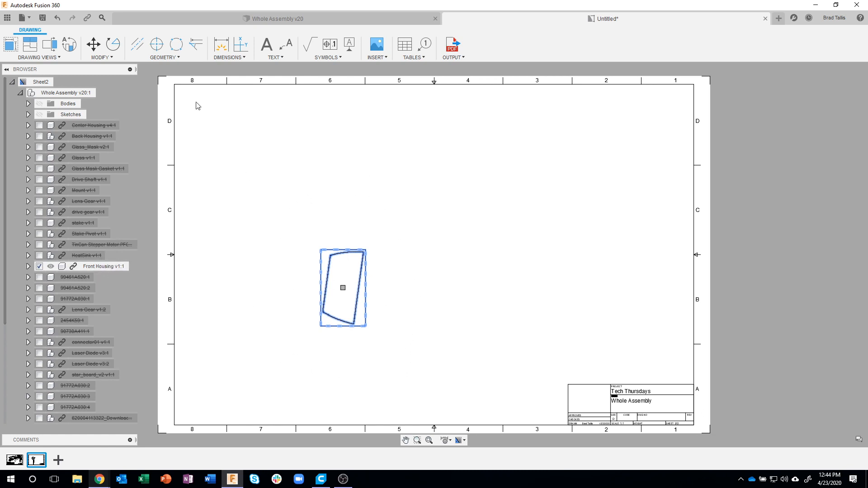
Project the front housing view into a view above it, a view to its right and an isometric view near the sheet's upper-right corner.
{"action": "left_click", "coordinate": [30, 44]}
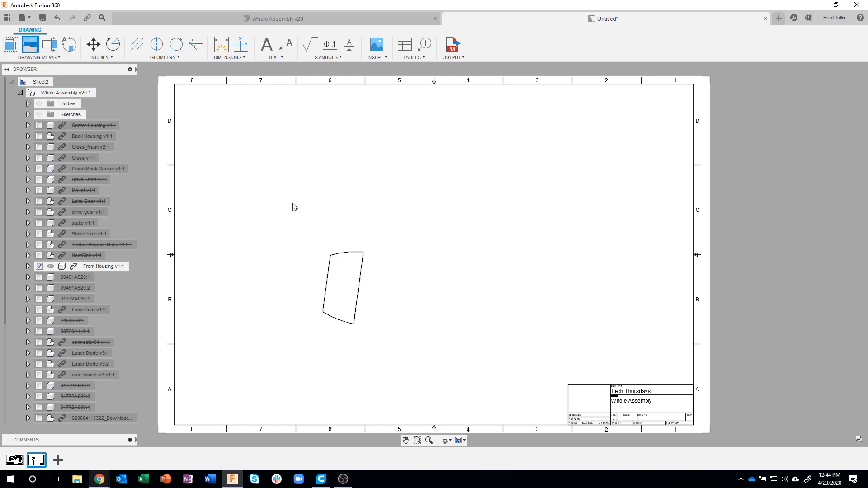
{"action": "left_click", "coordinate": [347, 254]}
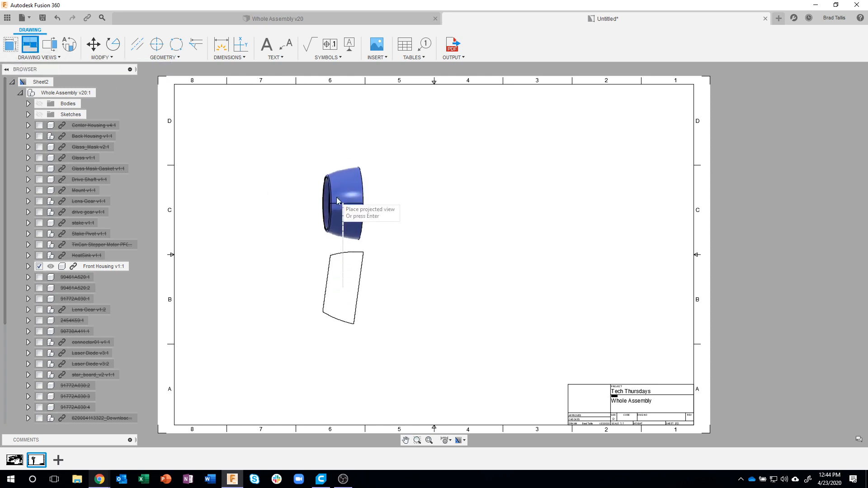
{"action": "left_click", "coordinate": [342, 174]}
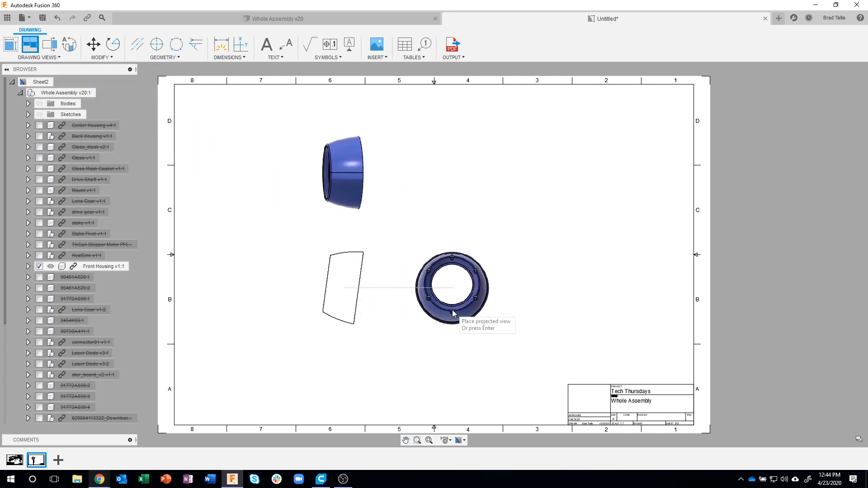
{"action": "left_click", "coordinate": [452, 288]}
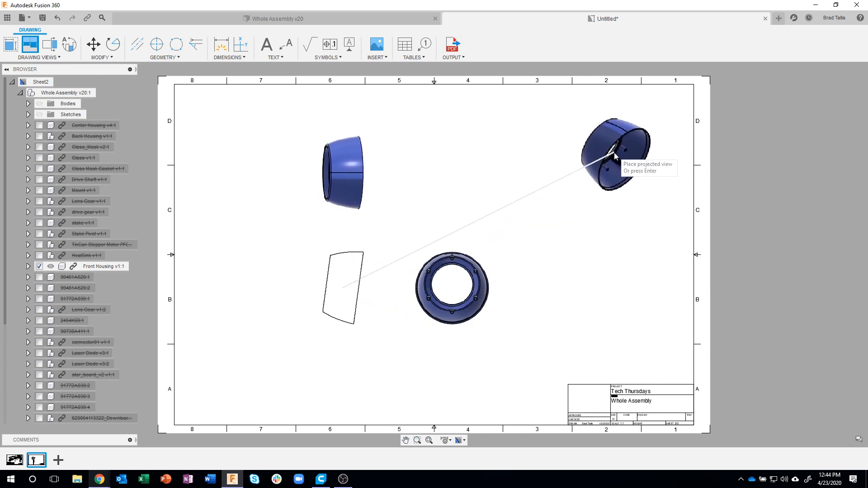
{"action": "key", "text": "Return"}
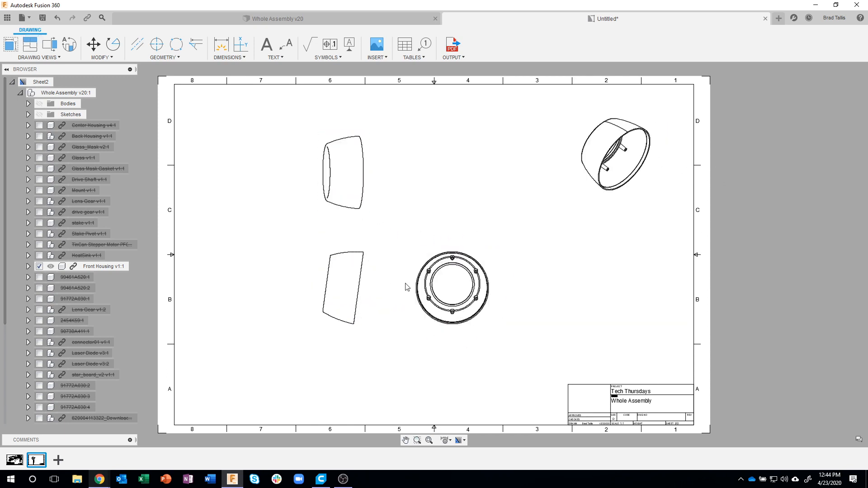
{"action": "scroll", "coordinate": [312, 282], "scroll_direction": "up", "scroll_amount": 1}
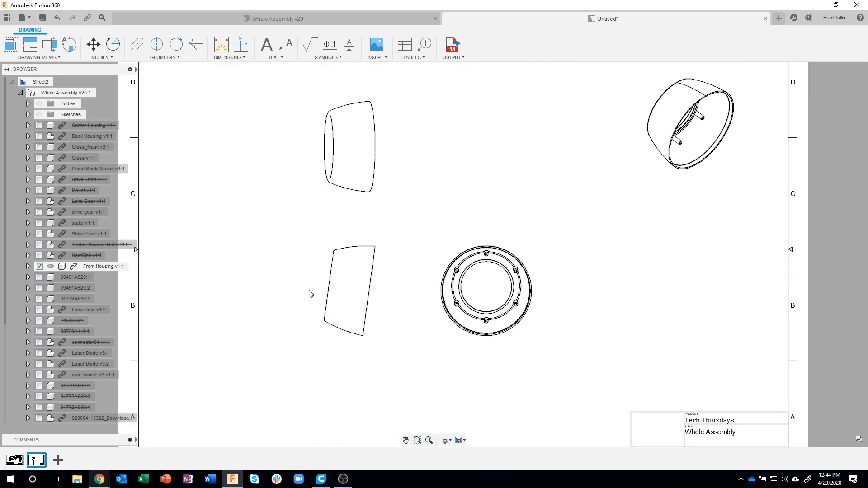
{"action": "scroll", "coordinate": [305, 304], "scroll_direction": "down", "scroll_amount": 1}
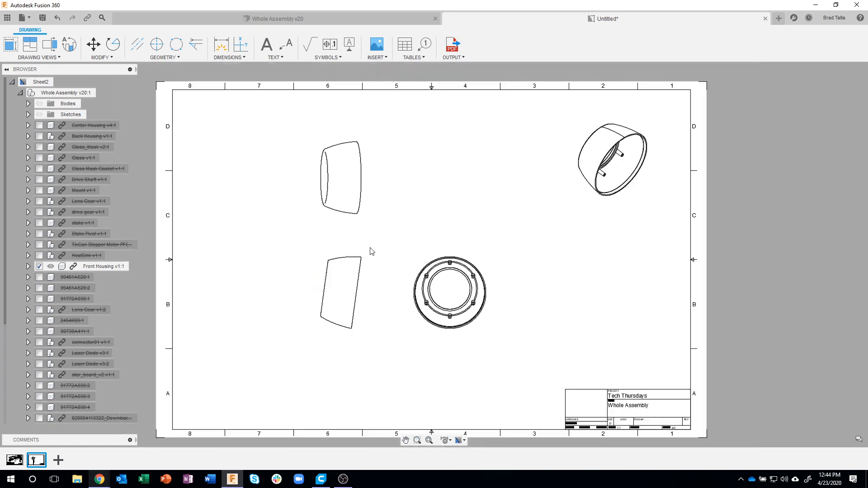
Switch to the Whole Assembly model in the Design workspace and view the spotlight head closely from the front.
{"action": "left_click", "coordinate": [280, 19]}
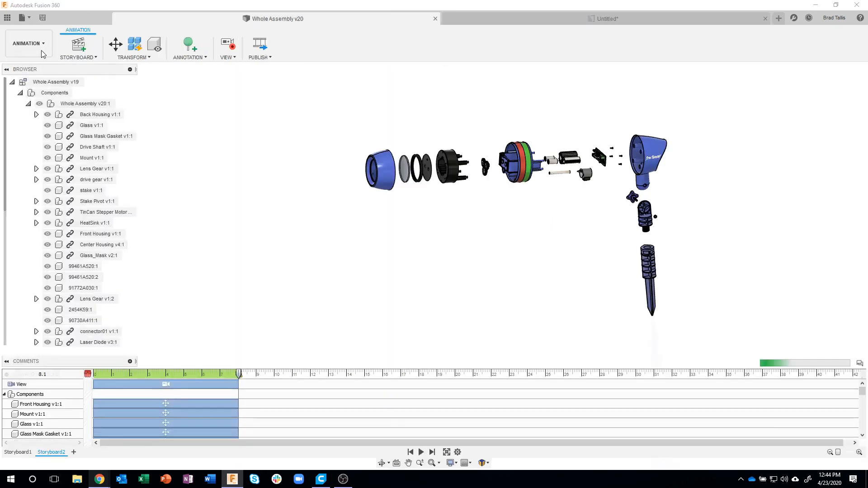
{"action": "left_click", "coordinate": [41, 51]}
{"action": "left_click", "coordinate": [30, 67]}
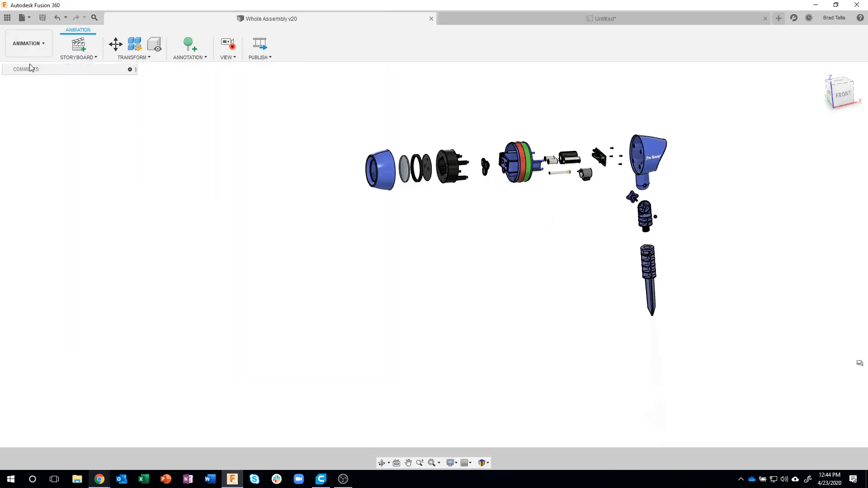
{"action": "left_click", "coordinate": [843, 95]}
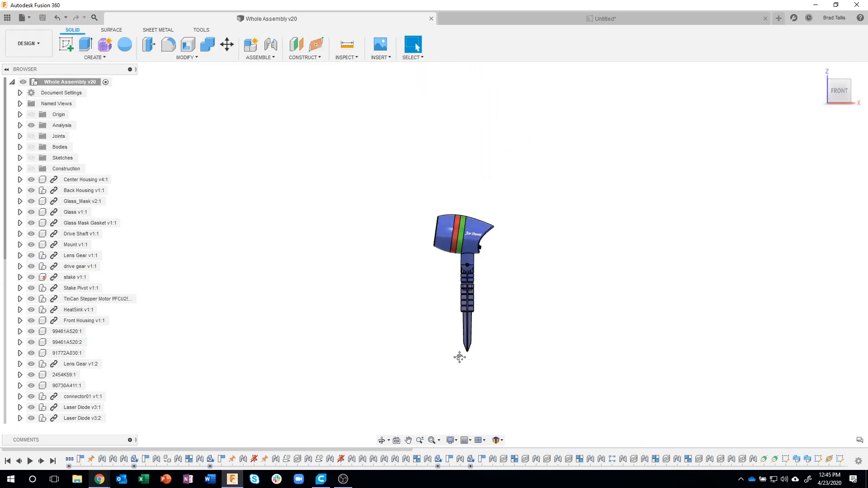
{"action": "scroll", "coordinate": [448, 251], "scroll_direction": "up", "scroll_amount": 10}
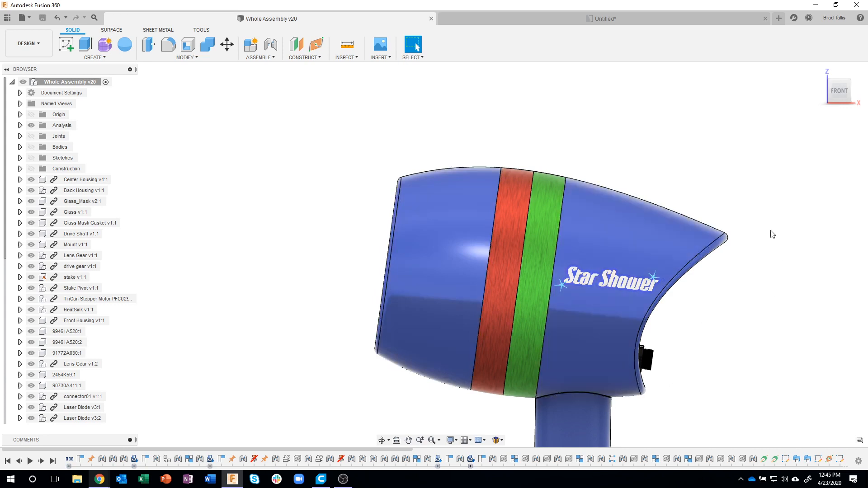
Examine the assembly in the saved Top, Front and Right named views.
{"action": "mouse_move", "coordinate": [377, 151]}
{"action": "middle_mouse_down", "text": "shift"}
{"action": "mouse_move", "coordinate": [355, 169]}
{"action": "mouse_move", "coordinate": [437, 105]}
{"action": "middle_mouse_up", "text": "shift"}
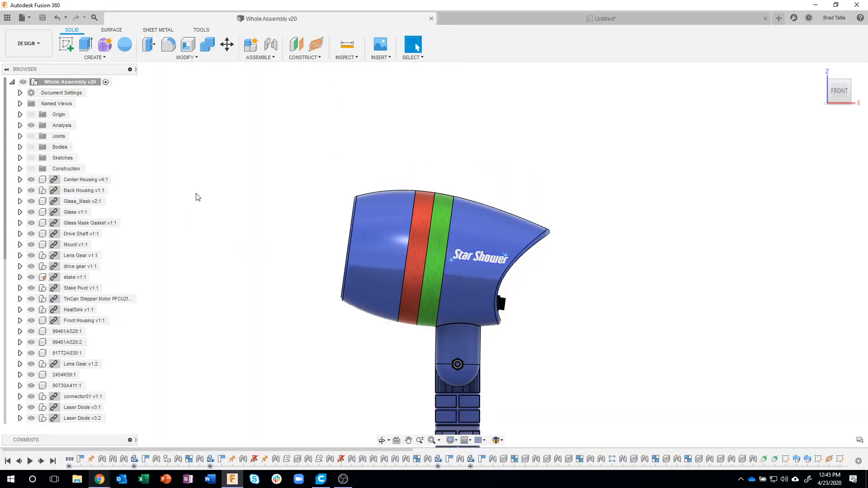
{"action": "left_click", "coordinate": [20, 104]}
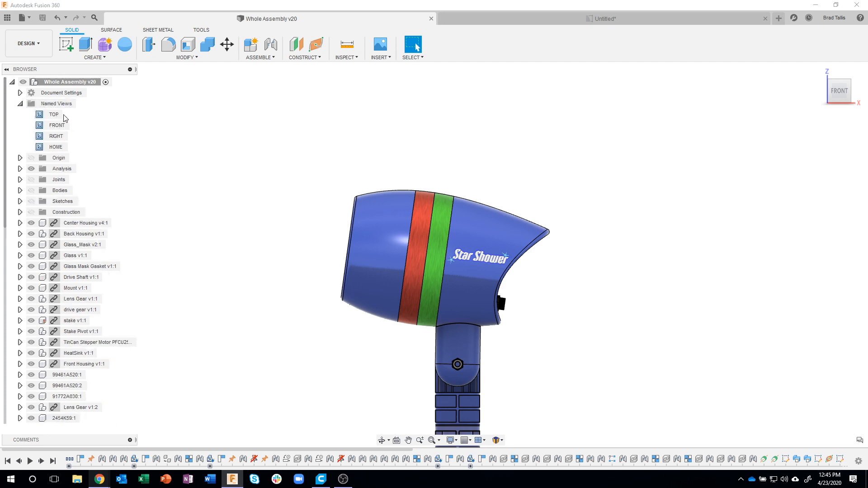
{"action": "double_click", "coordinate": [53, 115]}
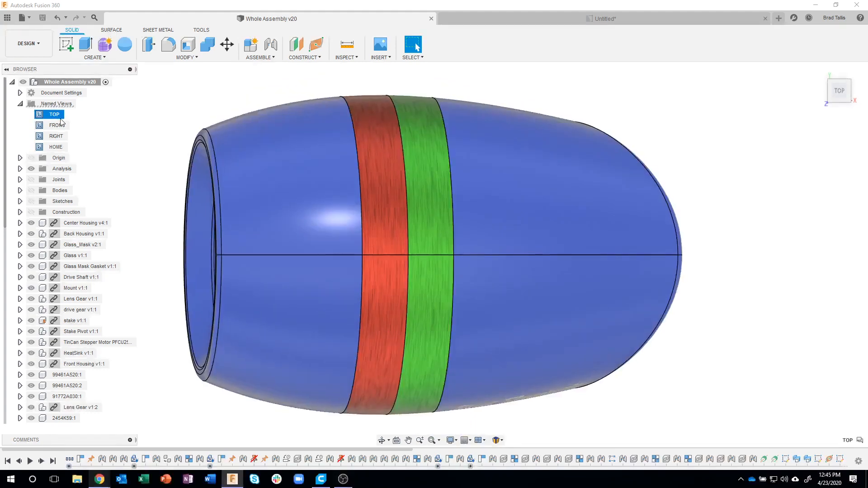
{"action": "left_click", "coordinate": [59, 126]}
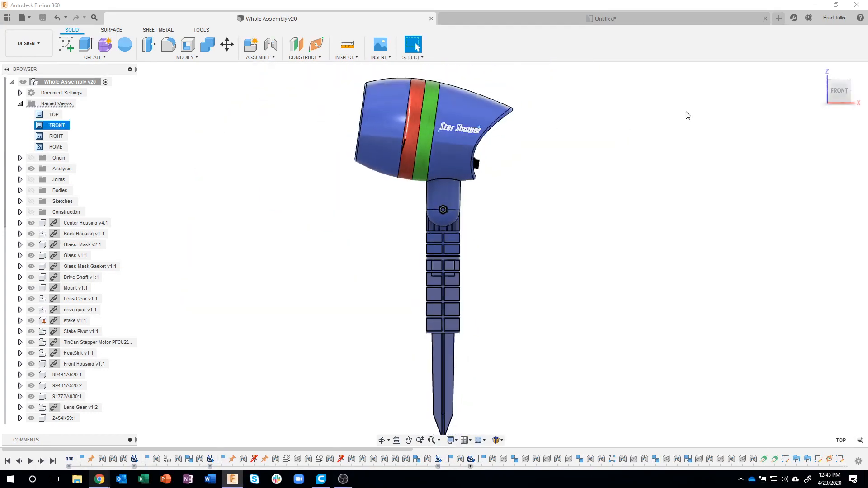
{"action": "double_click", "coordinate": [63, 137]}
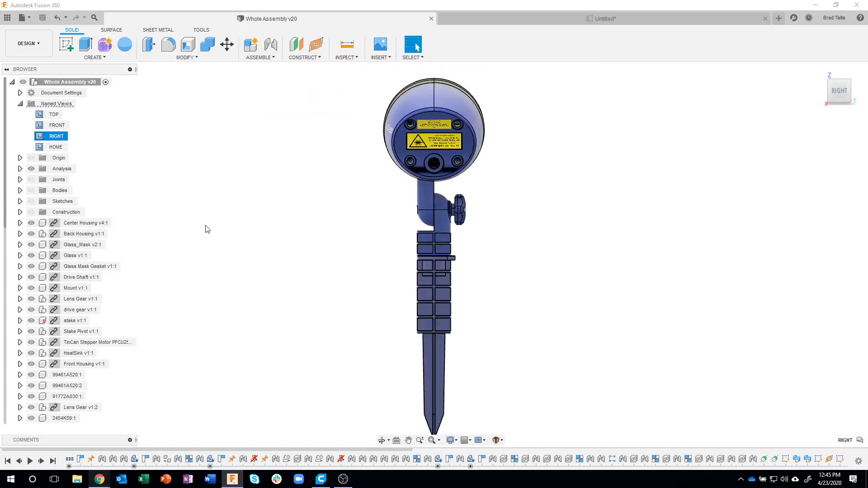
{"action": "left_click", "coordinate": [265, 232]}
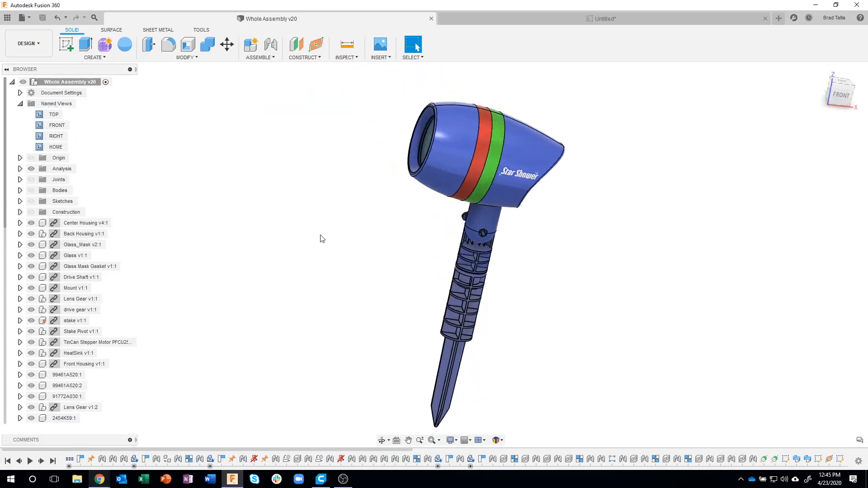
Use Look At to view the front housing's rim face squarely.
{"action": "scroll", "coordinate": [351, 127], "scroll_direction": "up", "scroll_amount": 3}
{"action": "scroll", "coordinate": [356, 136], "scroll_direction": "up", "scroll_amount": 1}
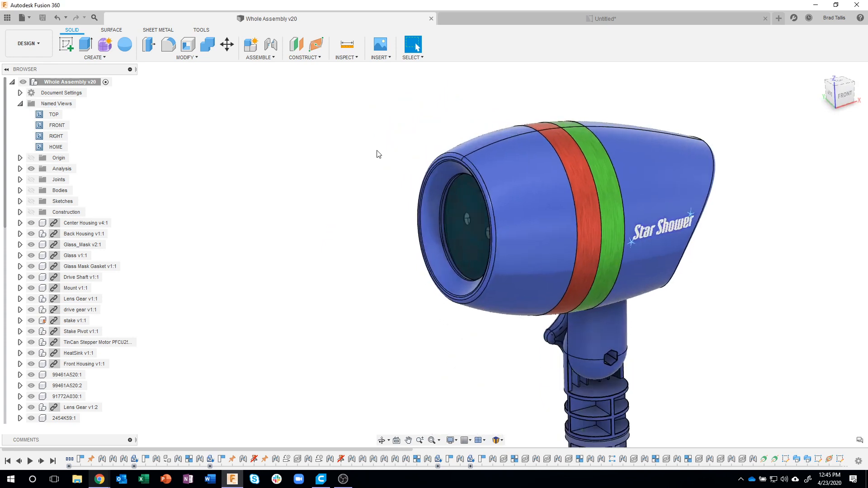
{"action": "scroll", "coordinate": [387, 163], "scroll_direction": "up", "scroll_amount": 3}
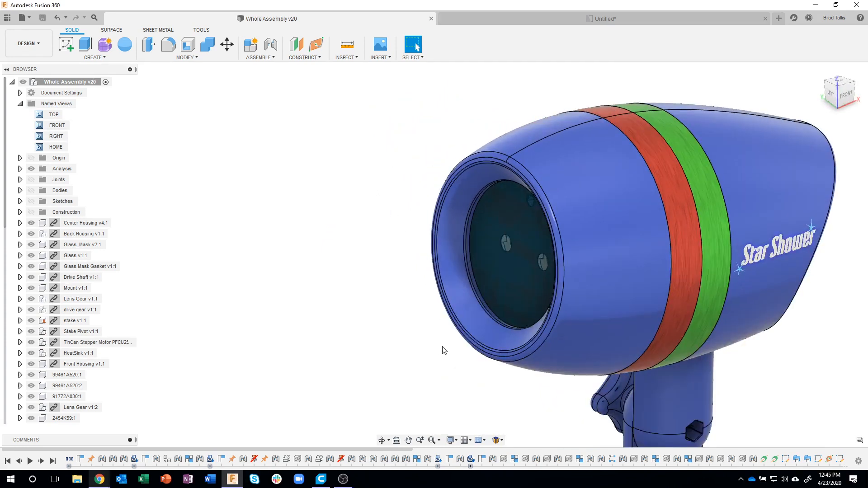
{"action": "left_click", "coordinate": [397, 440]}
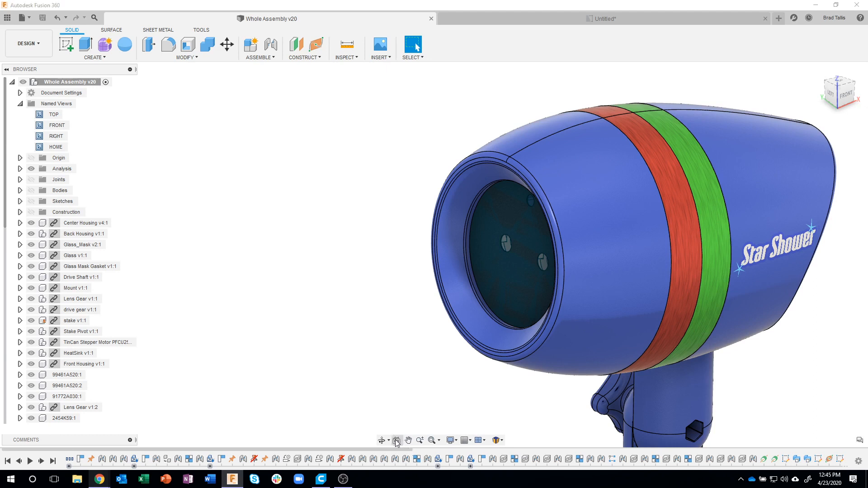
{"action": "left_click", "coordinate": [458, 153]}
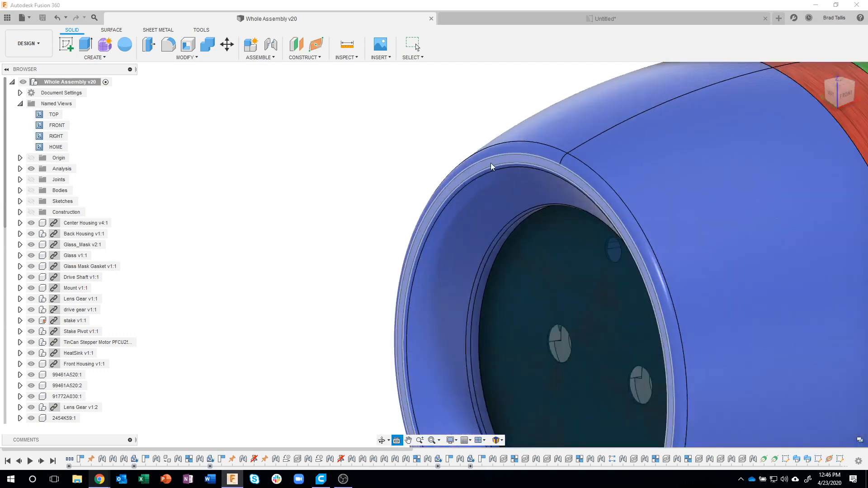
{"action": "left_click", "coordinate": [492, 167]}
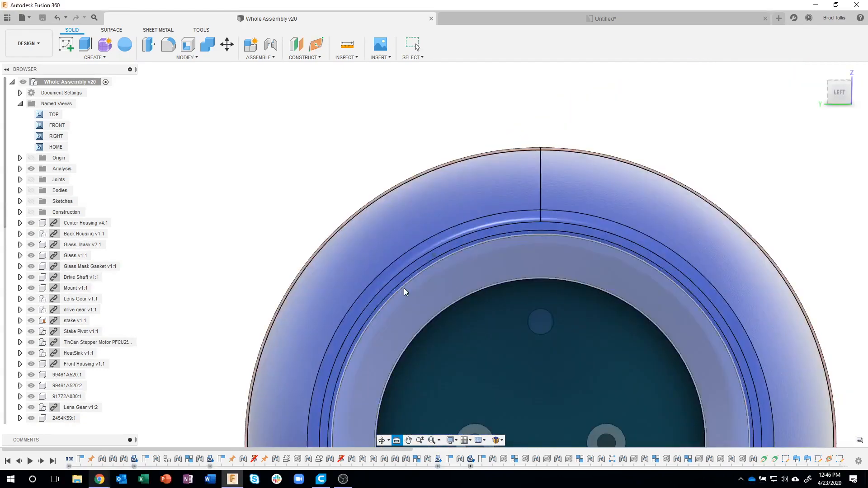
{"action": "scroll", "coordinate": [404, 289], "scroll_direction": "down", "scroll_amount": 4}
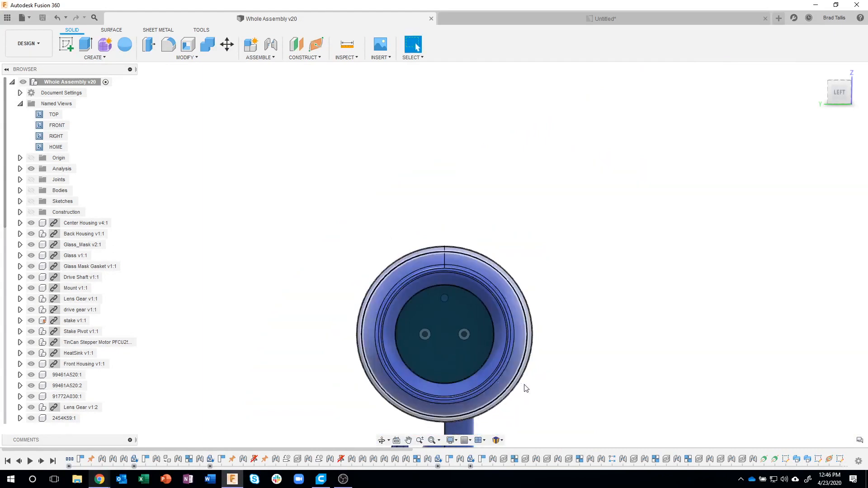
{"action": "scroll", "coordinate": [539, 235], "scroll_direction": "down", "scroll_amount": 2}
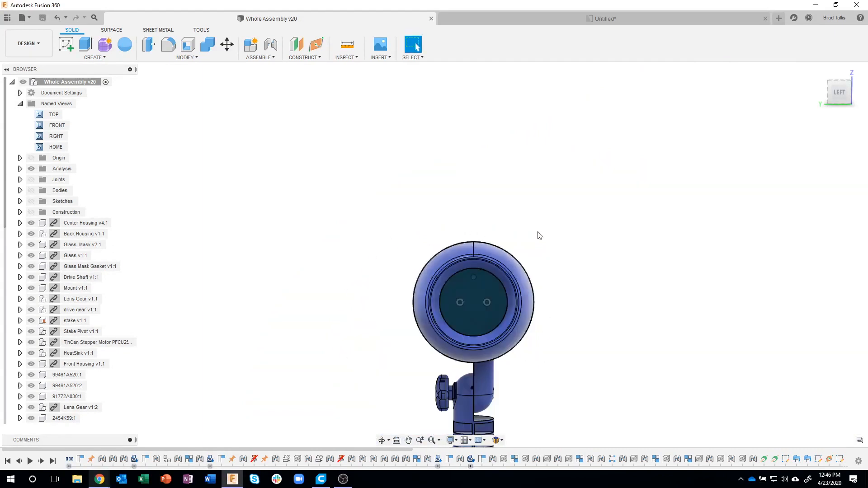
Use Look At on a face inside the hexagonal hole of the mount below the spotlight head.
{"action": "middle_click_drag", "start_coordinate": [570, 257], "coordinate": [482, 384], "text": "shift"}
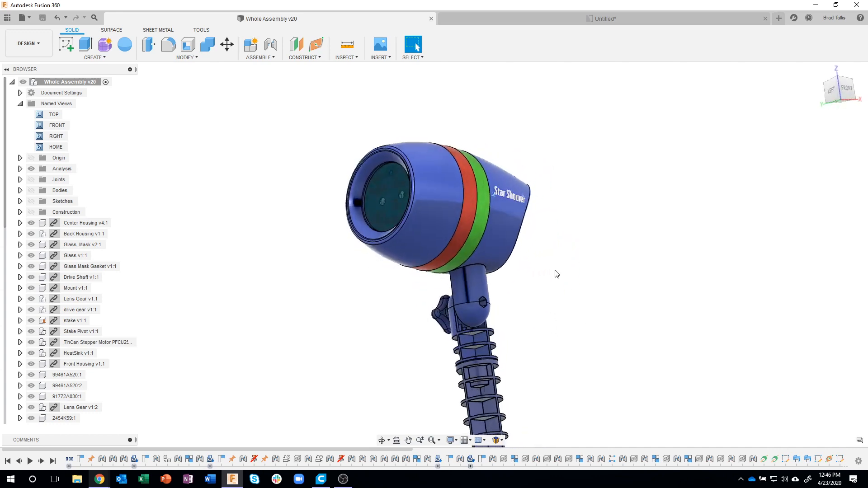
{"action": "scroll", "coordinate": [522, 316], "scroll_direction": "up", "scroll_amount": 6}
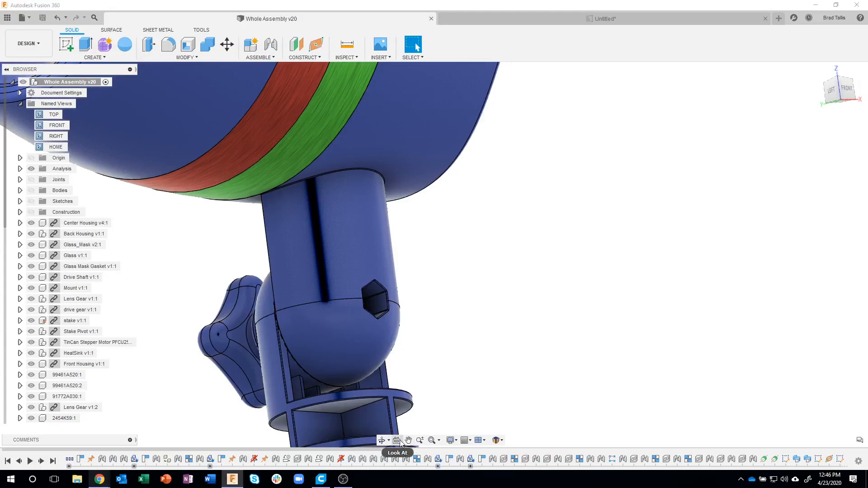
{"action": "left_click", "coordinate": [397, 440]}
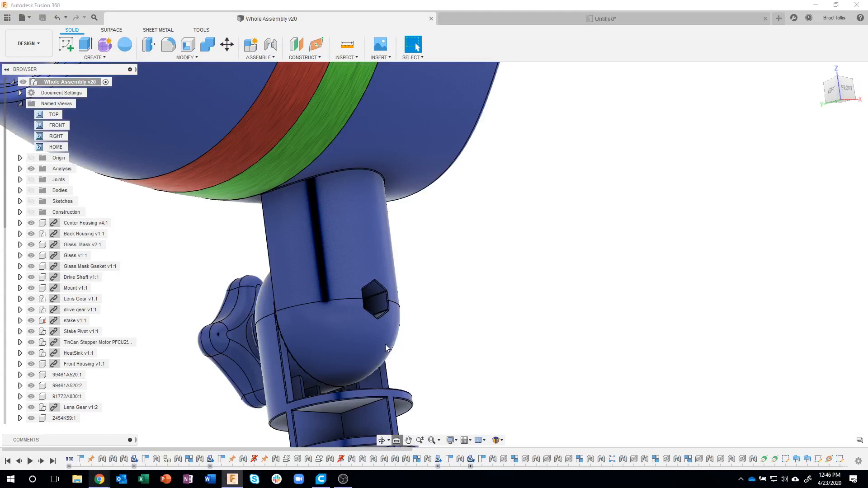
{"action": "left_click", "coordinate": [377, 292]}
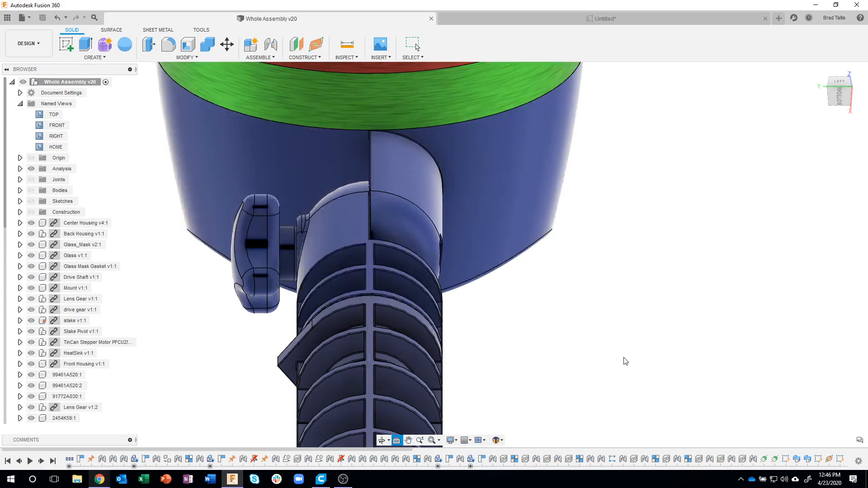
{"action": "key", "text": "Escape"}
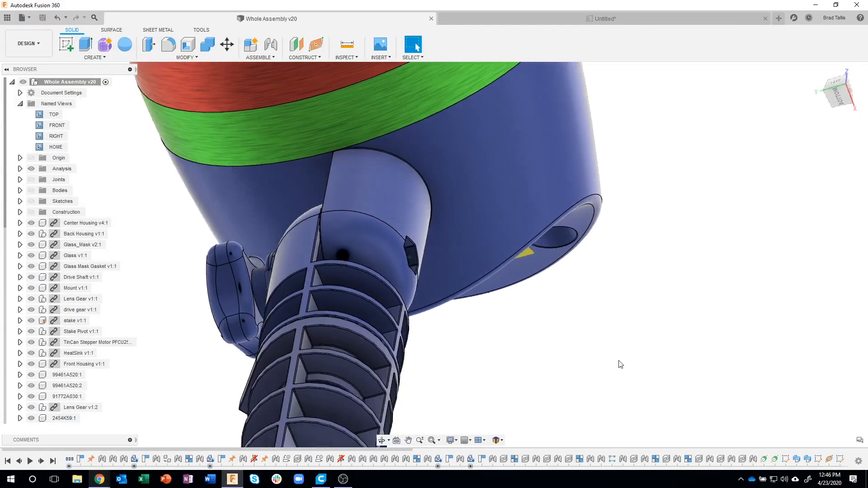
{"action": "scroll", "coordinate": [615, 364], "scroll_direction": "down", "scroll_amount": 4}
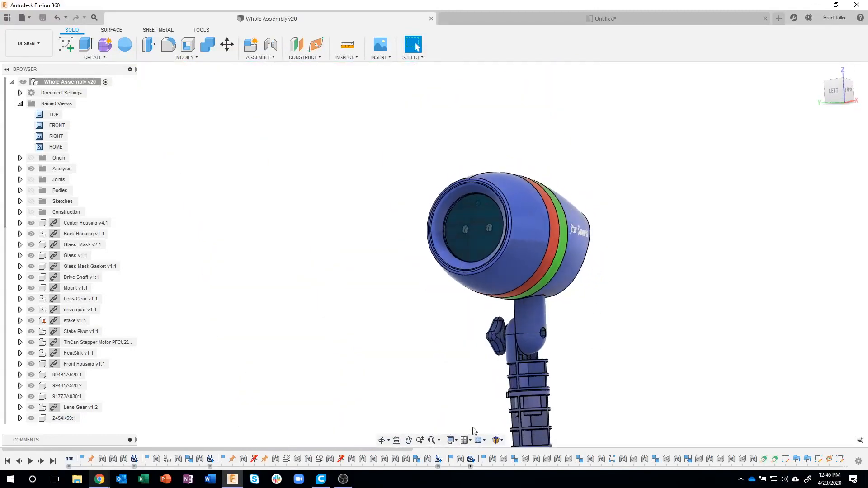
Orient the view squarely to the front housing's rim face and save it as a named view called Angled Front View.
{"action": "left_click", "coordinate": [396, 440]}
{"action": "scroll", "coordinate": [454, 226], "scroll_direction": "up", "scroll_amount": 6}
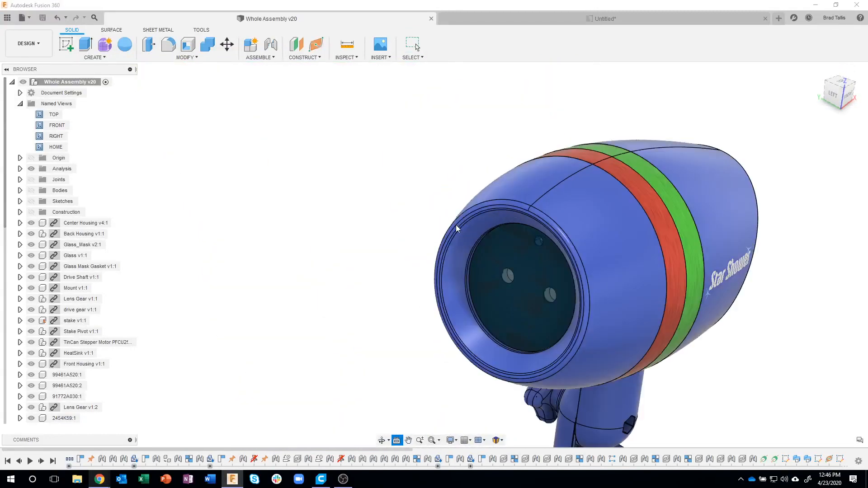
{"action": "left_click", "coordinate": [479, 215]}
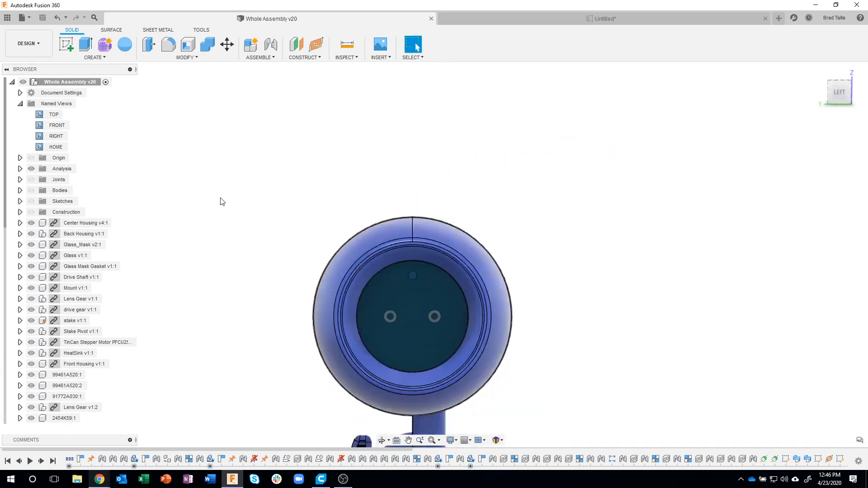
{"action": "right_click", "coordinate": [65, 105]}
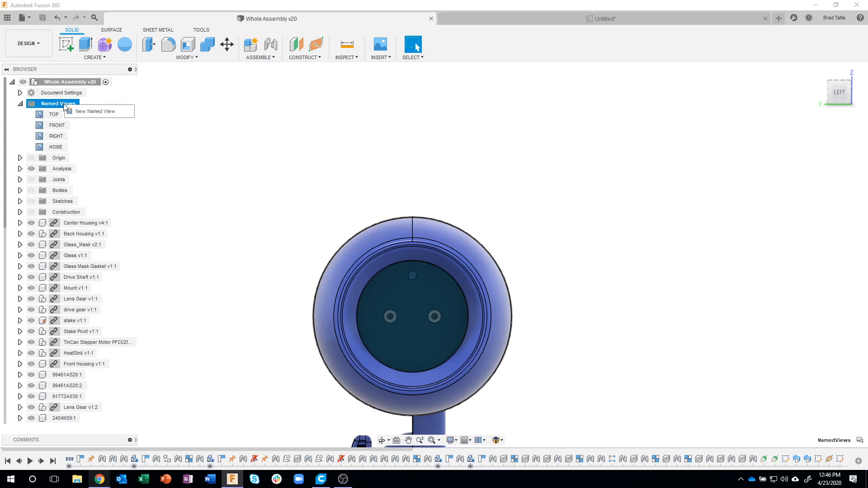
{"action": "left_click", "coordinate": [103, 111]}
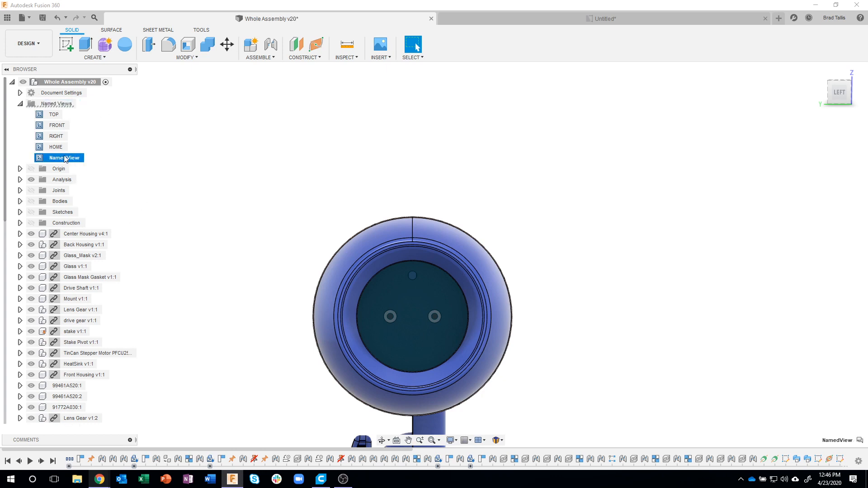
{"action": "double_click", "coordinate": [65, 159]}
{"action": "type", "text": "True_Front"}
{"action": "double_click", "coordinate": [57, 157]}
{"action": "type", "text": "Angled Front"}
{"action": "key", "text": "Return"}
Compare the Top, Right and Home named views with the new Angled Front View.
{"action": "double_click", "coordinate": [53, 115]}
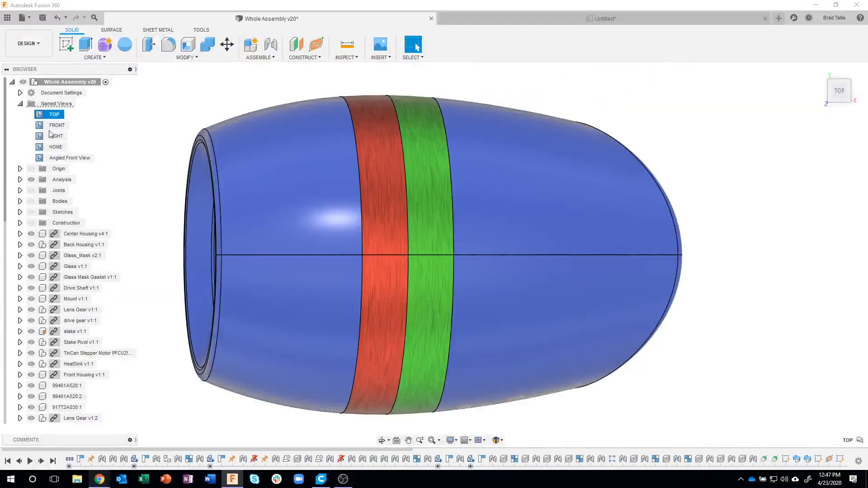
{"action": "double_click", "coordinate": [55, 137]}
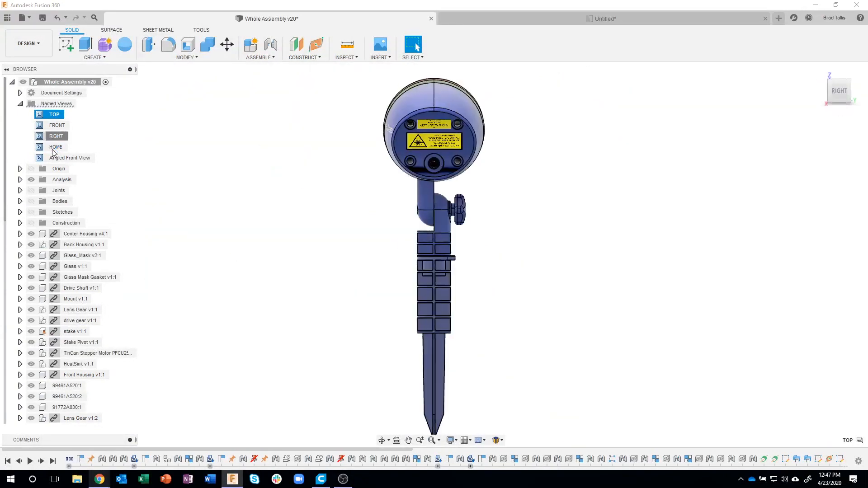
{"action": "double_click", "coordinate": [54, 148]}
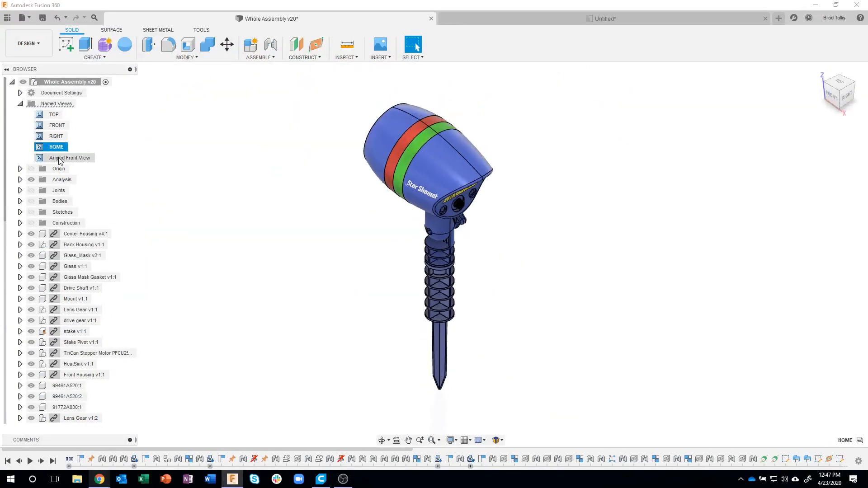
{"action": "double_click", "coordinate": [59, 158]}
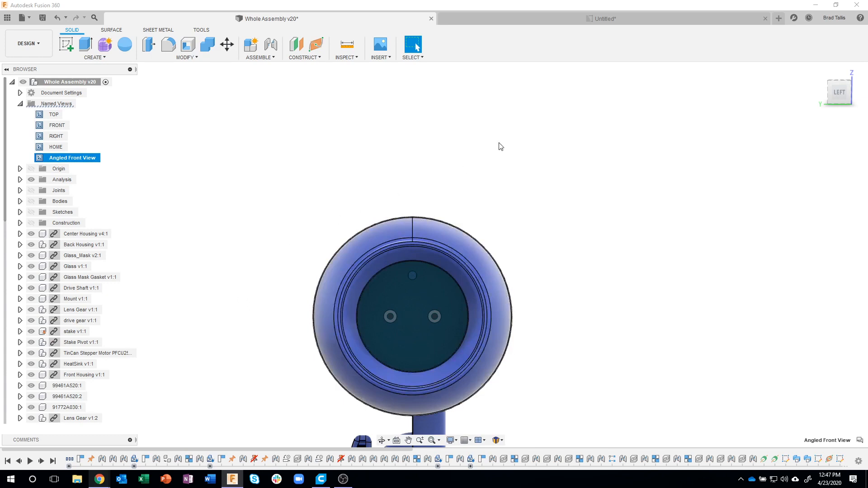
Save the Whole Assembly design with the version description "added angled view".
{"action": "left_click", "coordinate": [43, 17]}
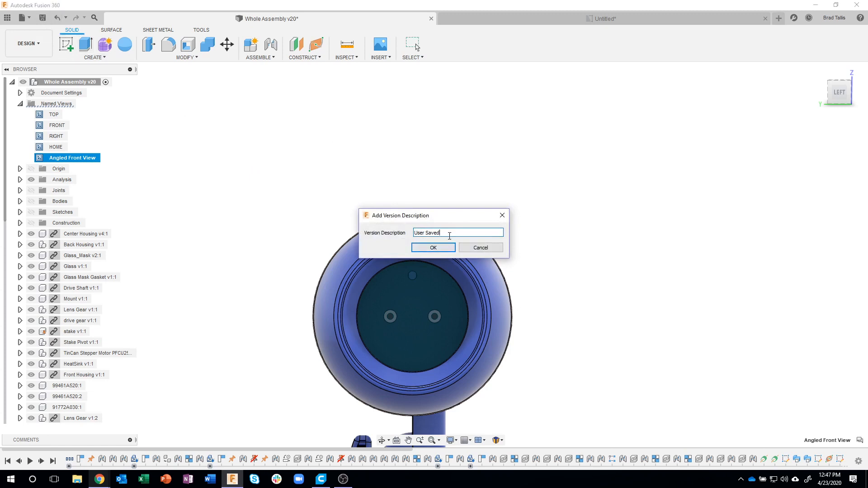
{"action": "type", "text": "added angled view"}
{"action": "key", "text": "Return"}
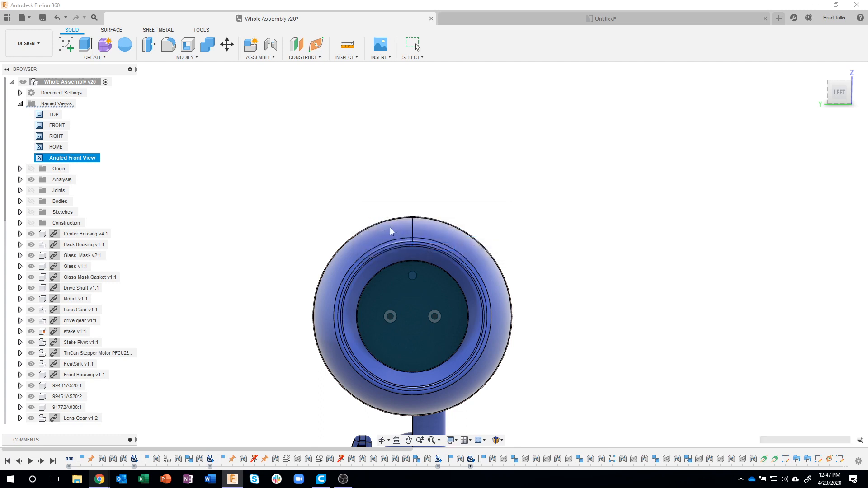
Update the untitled drawing to the latest Whole Assembly version, check the exploded view on the first sheet and return to the second sheet.
{"action": "left_click", "coordinate": [510, 18]}
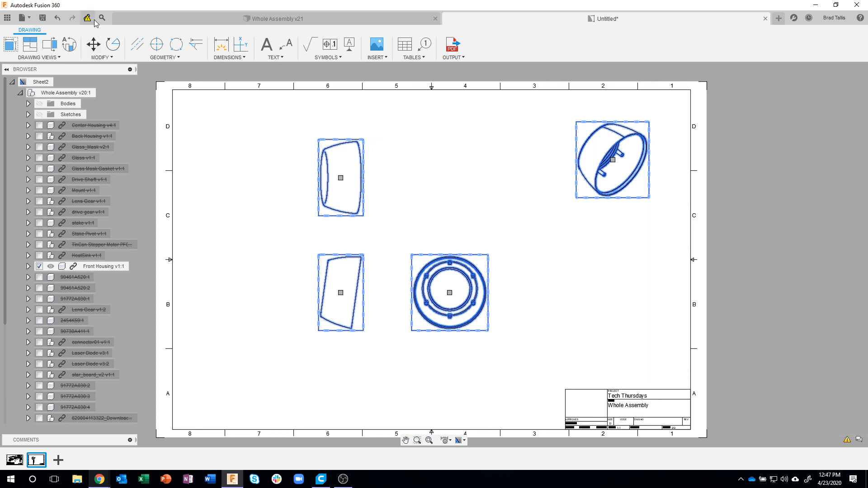
{"action": "mouse_move", "coordinate": [88, 22]}
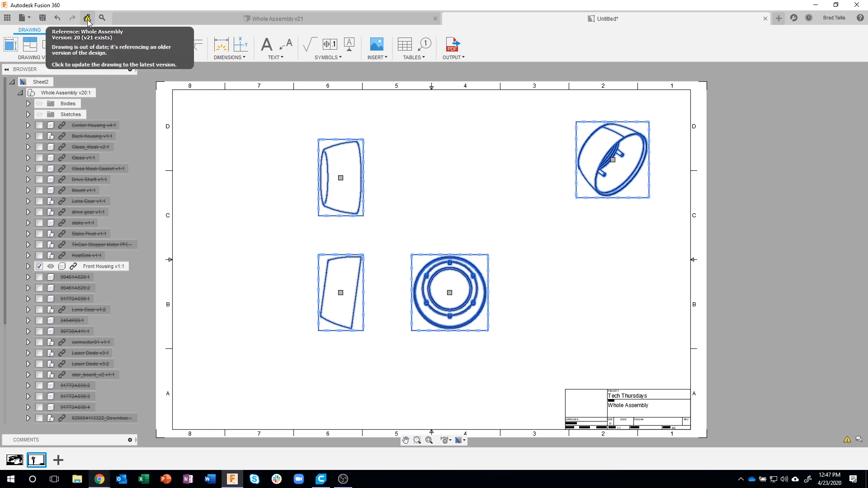
{"action": "left_click", "coordinate": [88, 21]}
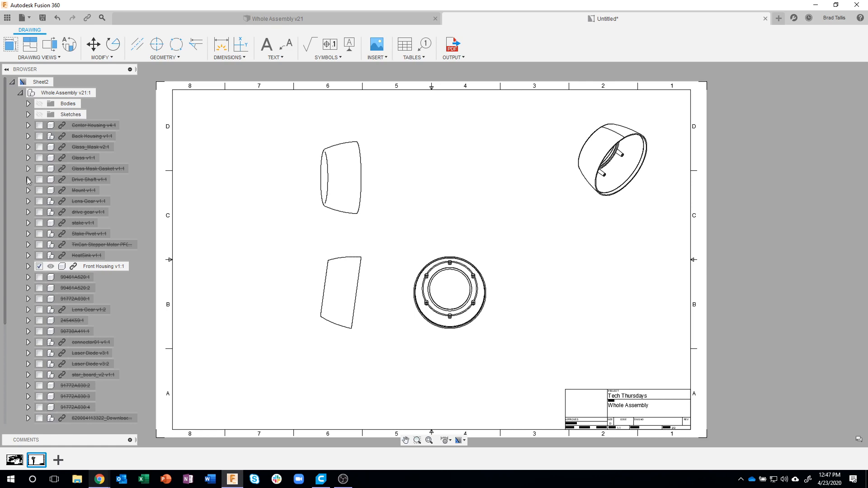
{"action": "left_click", "coordinate": [15, 460]}
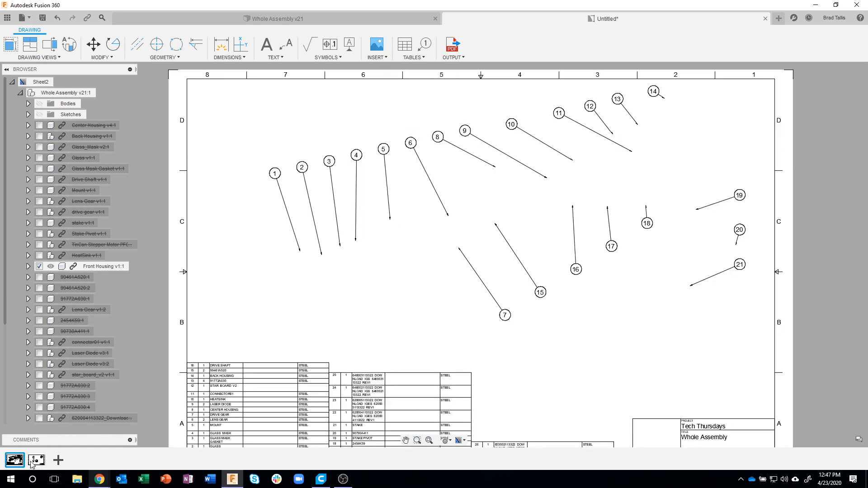
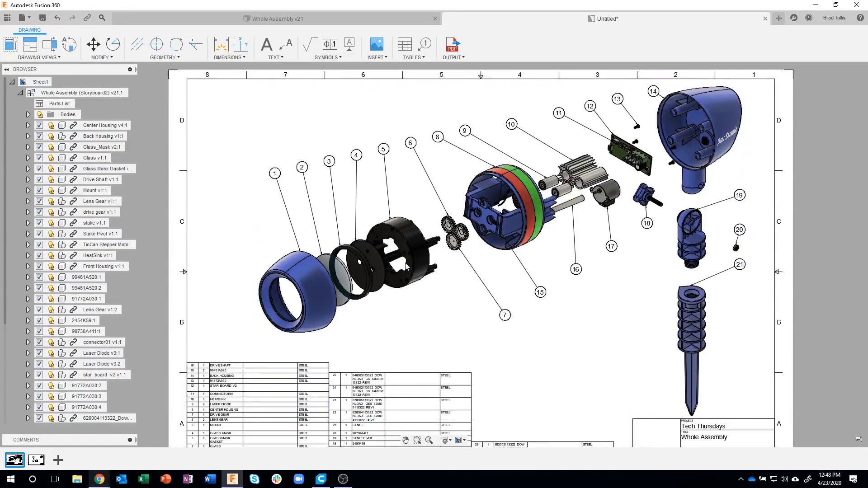
{"action": "left_click", "coordinate": [36, 459]}
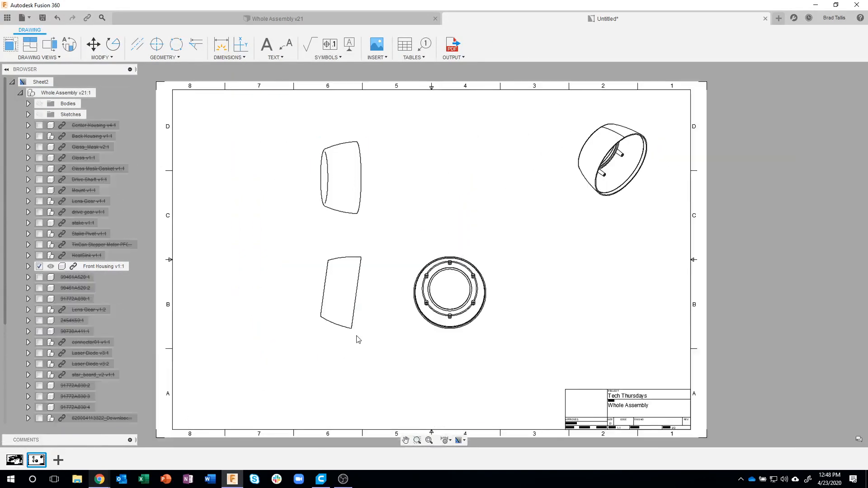
Change the front housing base view's orientation on the second sheet to Angled Front View.
{"action": "left_click", "coordinate": [333, 258]}
{"action": "right_click", "coordinate": [333, 258]}
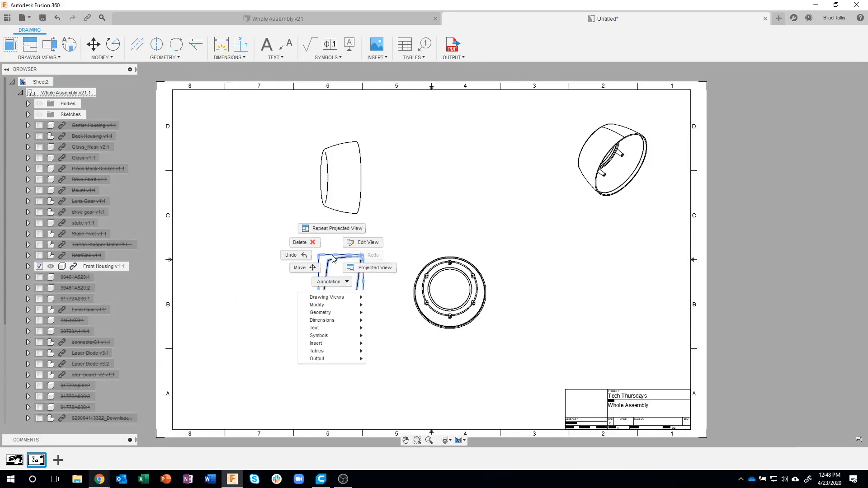
{"action": "left_click", "coordinate": [364, 243]}
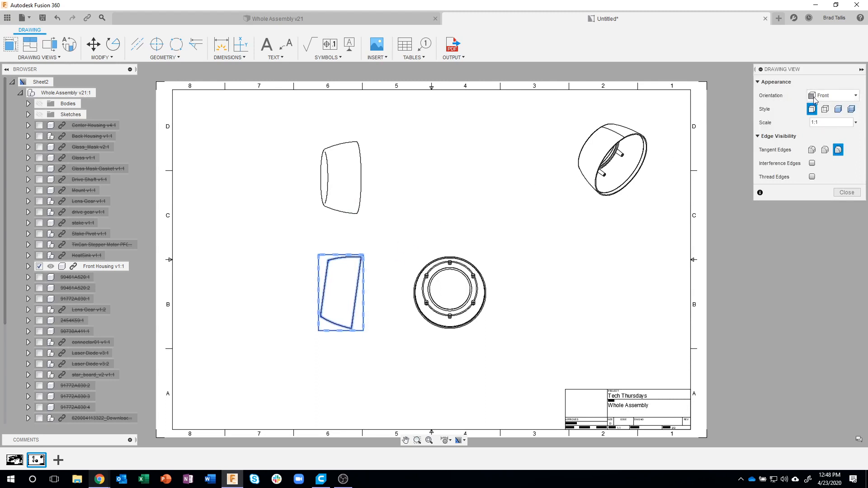
{"action": "left_click", "coordinate": [834, 97]}
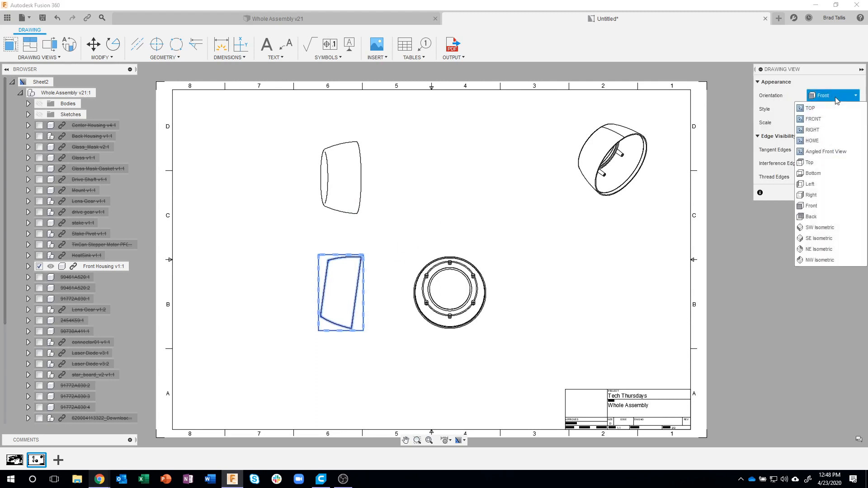
{"action": "left_click", "coordinate": [827, 156]}
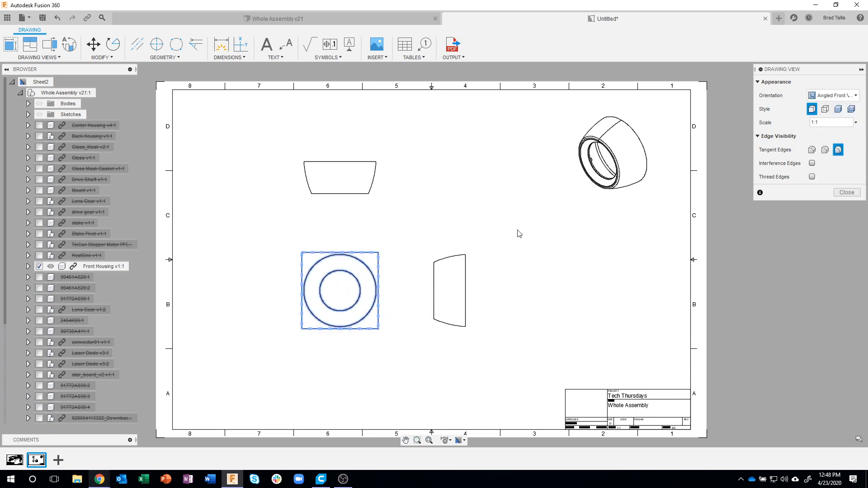
{"action": "left_click", "coordinate": [846, 192]}
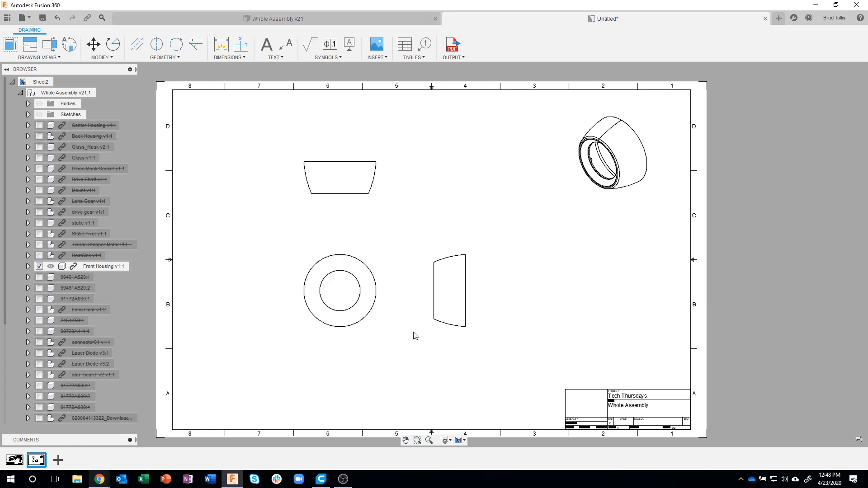
Set the front housing's isometric projected view to the shaded style.
{"action": "right_click", "coordinate": [631, 116]}
{"action": "left_click", "coordinate": [671, 104]}
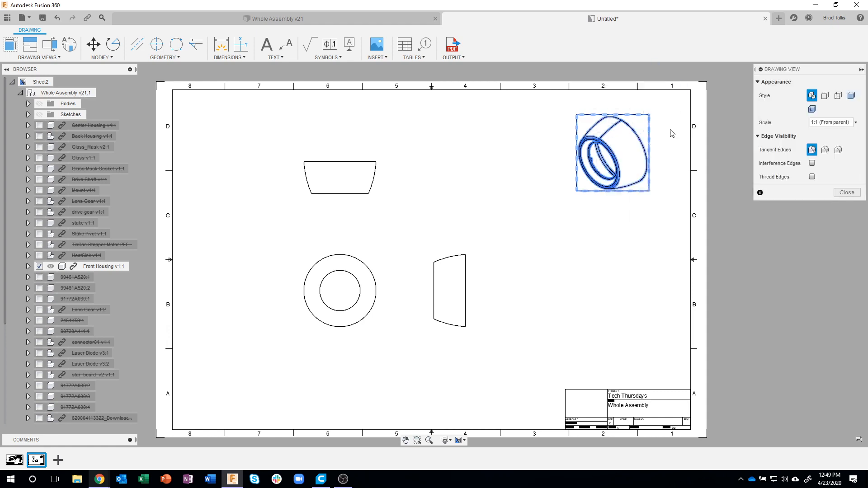
{"action": "left_click", "coordinate": [851, 95]}
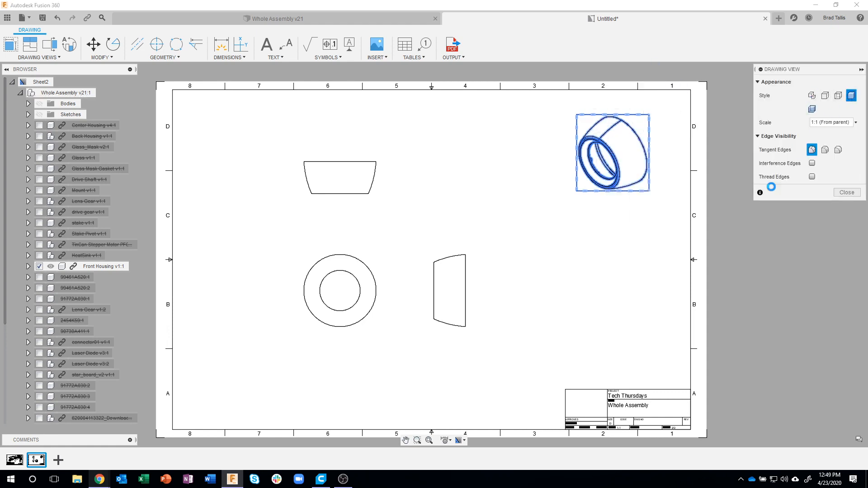
{"action": "left_click", "coordinate": [846, 193]}
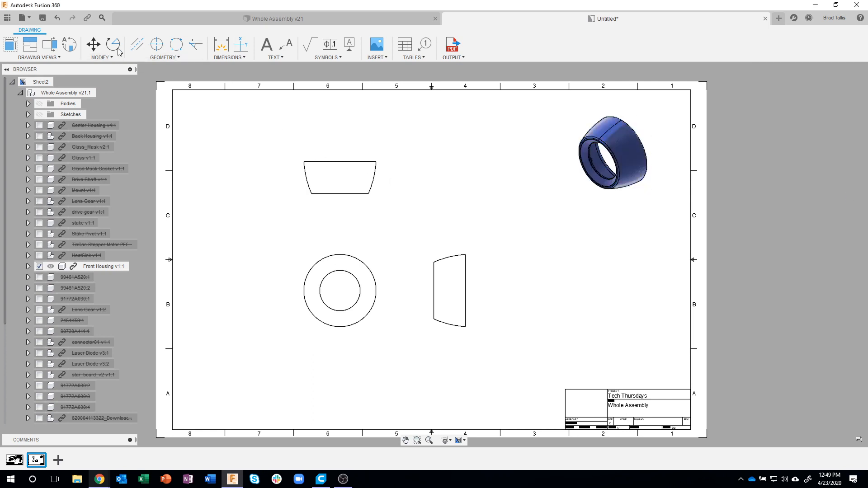
Create a vertical section view A-A through the front housing's centre, placed beyond the side view with full-length tangent edges shown.
{"action": "left_click", "coordinate": [51, 47]}
{"action": "left_click", "coordinate": [341, 256]}
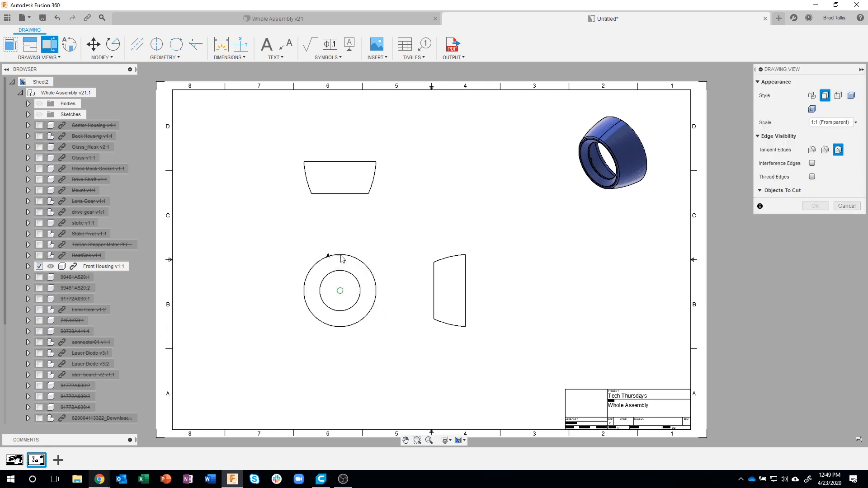
{"action": "scroll", "coordinate": [340, 247], "scroll_direction": "up", "scroll_amount": 3}
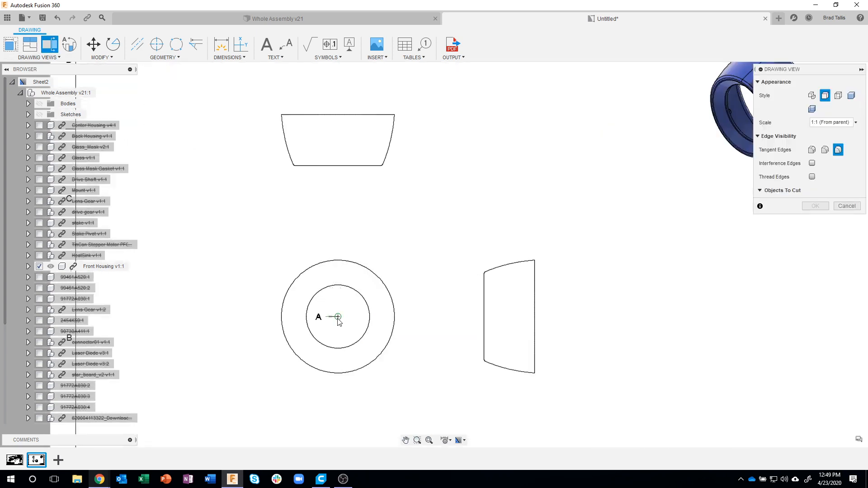
{"action": "left_click", "coordinate": [337, 236]}
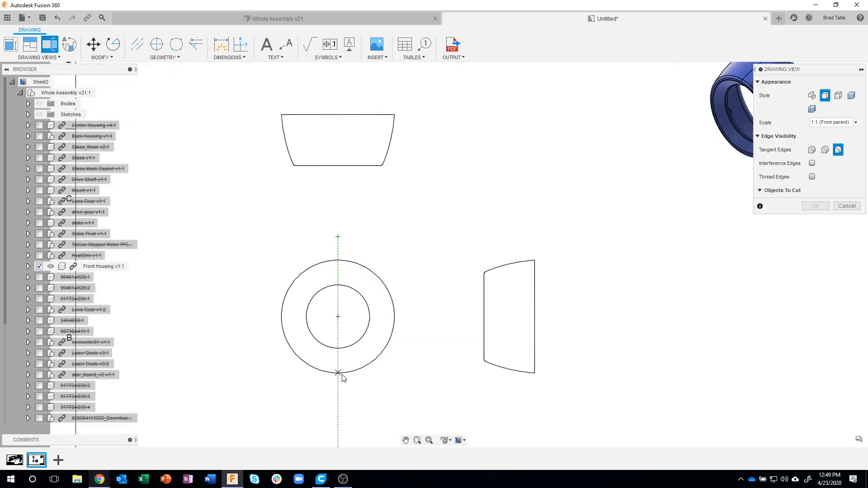
{"action": "left_click", "coordinate": [342, 394]}
{"action": "key", "text": "Return"}
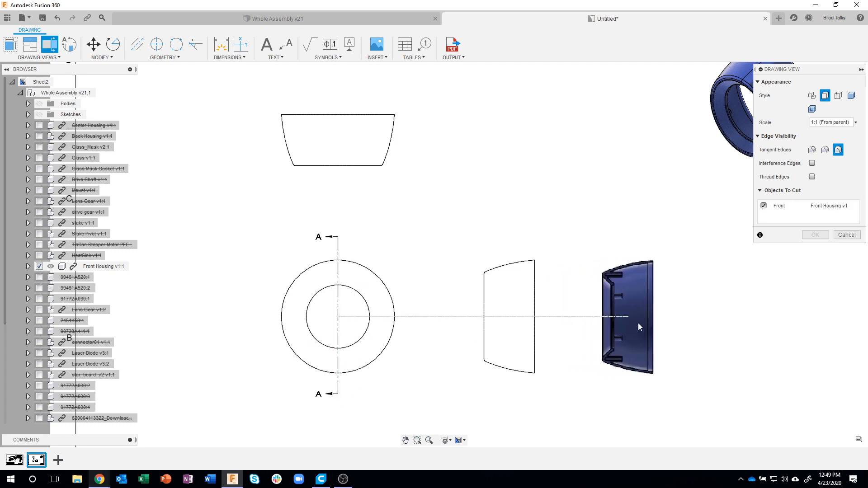
{"action": "left_click", "coordinate": [668, 320]}
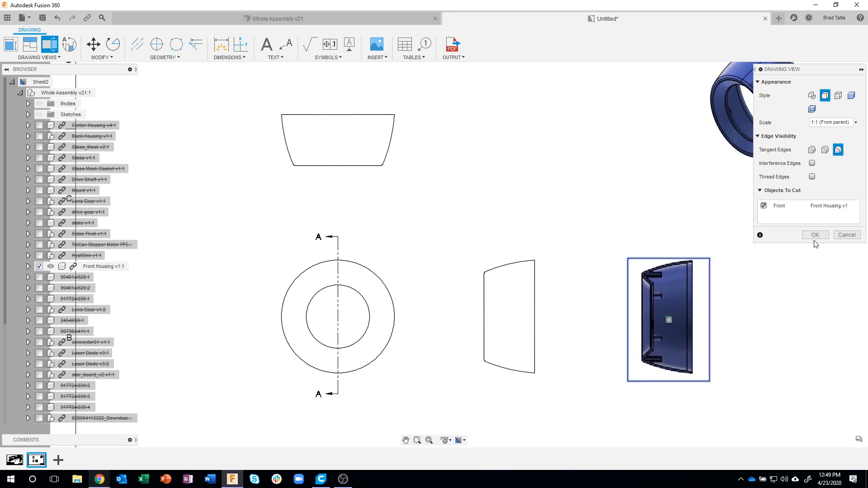
{"action": "left_click", "coordinate": [811, 150]}
{"action": "left_click", "coordinate": [815, 235]}
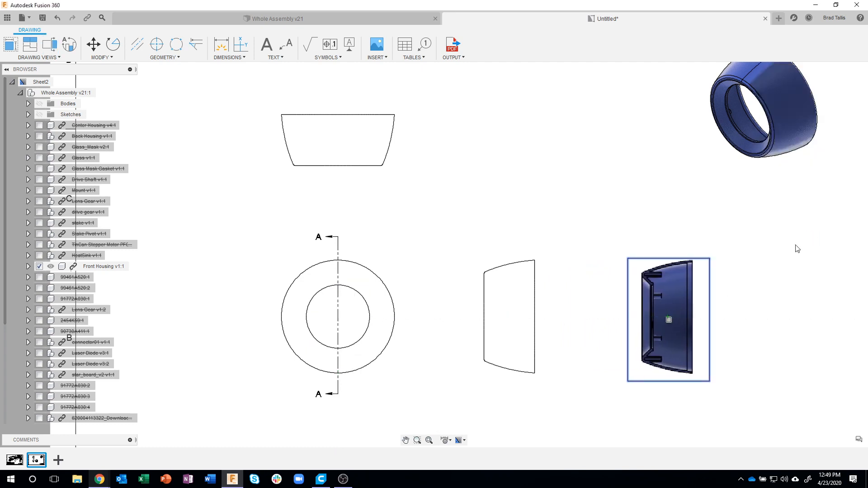
{"action": "scroll", "coordinate": [728, 339], "scroll_direction": "up", "scroll_amount": 3}
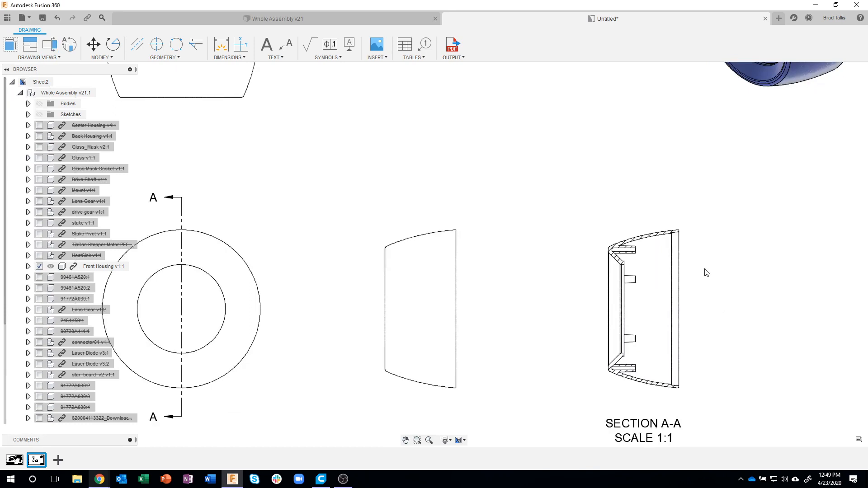
{"action": "scroll", "coordinate": [525, 382], "scroll_direction": "down", "scroll_amount": 2}
{"action": "scroll", "coordinate": [434, 349], "scroll_direction": "down", "scroll_amount": 5}
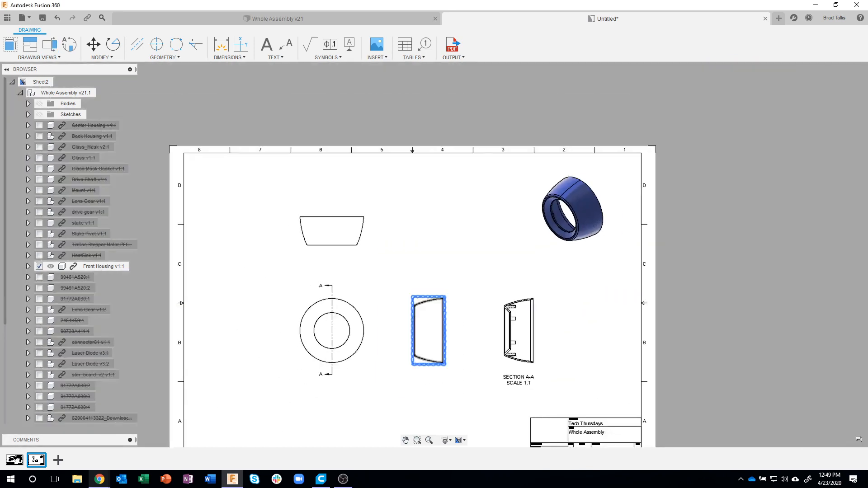
Add a third sheet and place a front base view of the Whole Assembly model on it at 1:1 scale.
{"action": "left_click", "coordinate": [58, 459]}
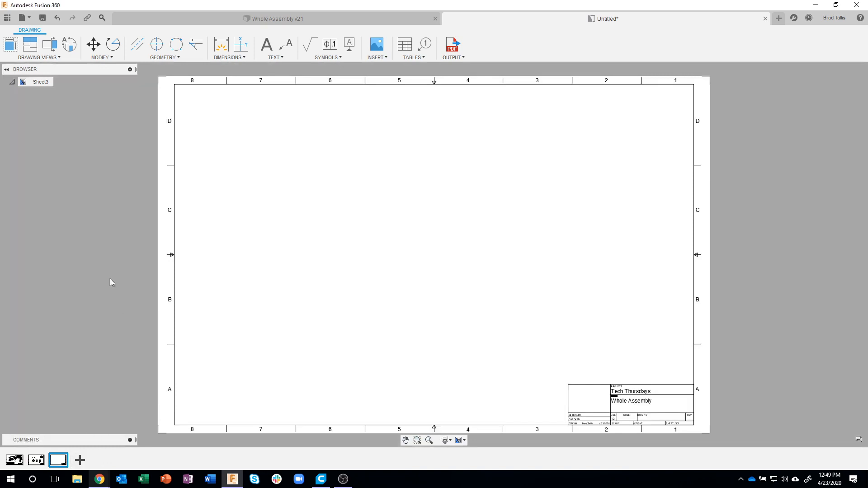
{"action": "left_click", "coordinate": [13, 45]}
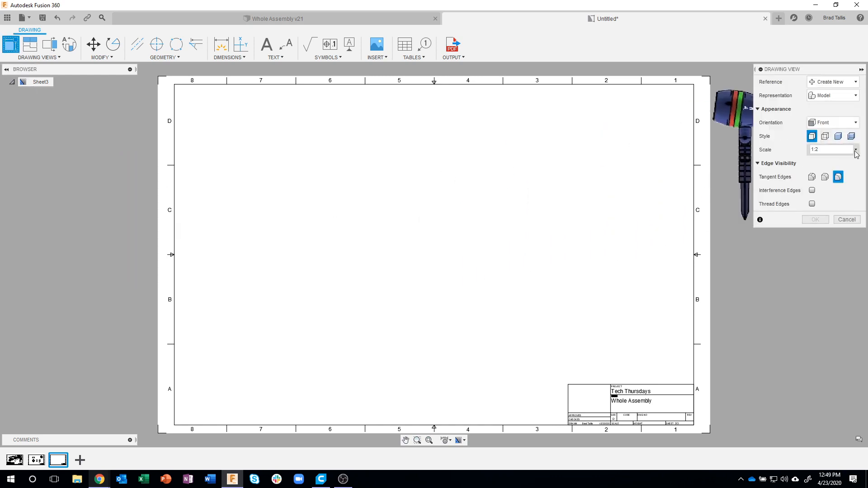
{"action": "left_click", "coordinate": [855, 150]}
{"action": "left_click", "coordinate": [827, 64]}
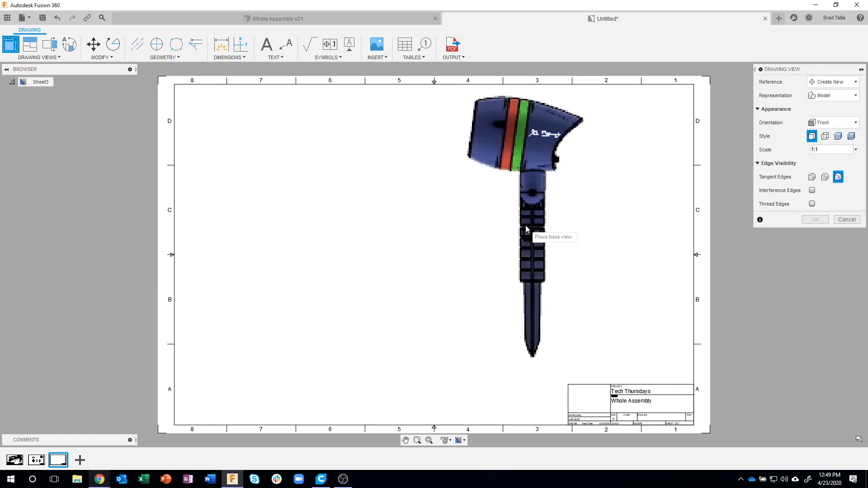
{"action": "left_click", "coordinate": [370, 279]}
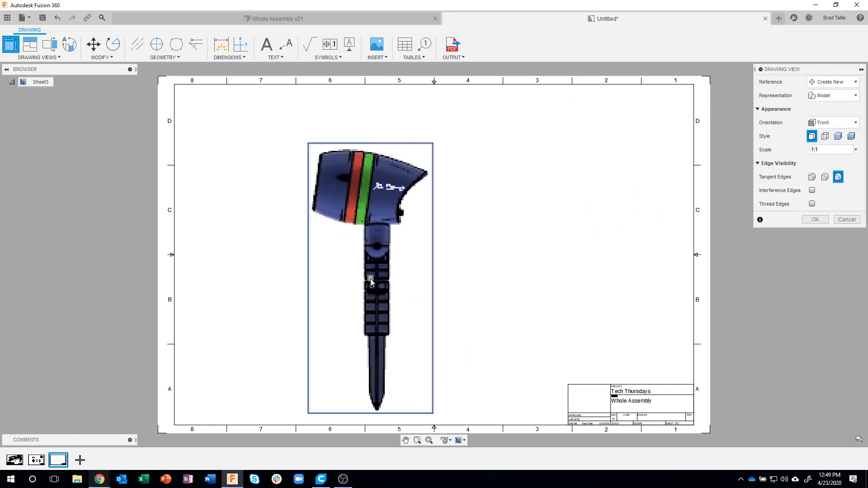
{"action": "left_click", "coordinate": [814, 220]}
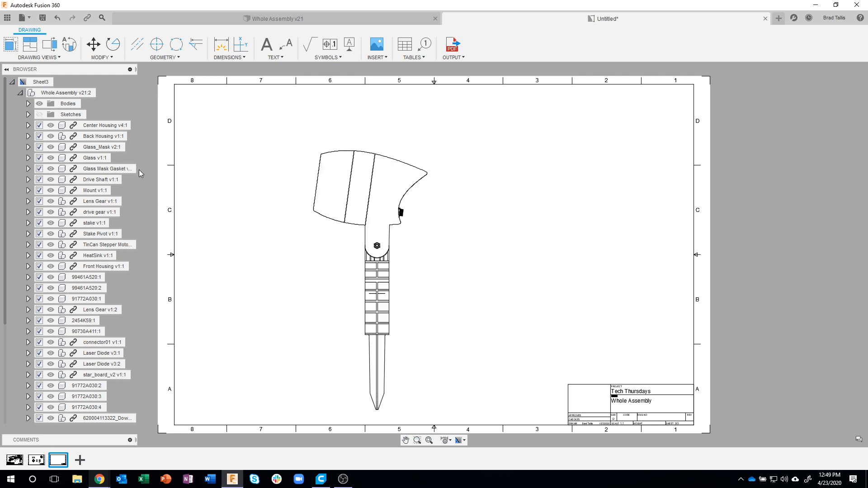
Suppress every component in the third sheet's view except Center Housing.
{"action": "left_click", "coordinate": [98, 128]}
{"action": "right_click", "coordinate": [99, 128]}
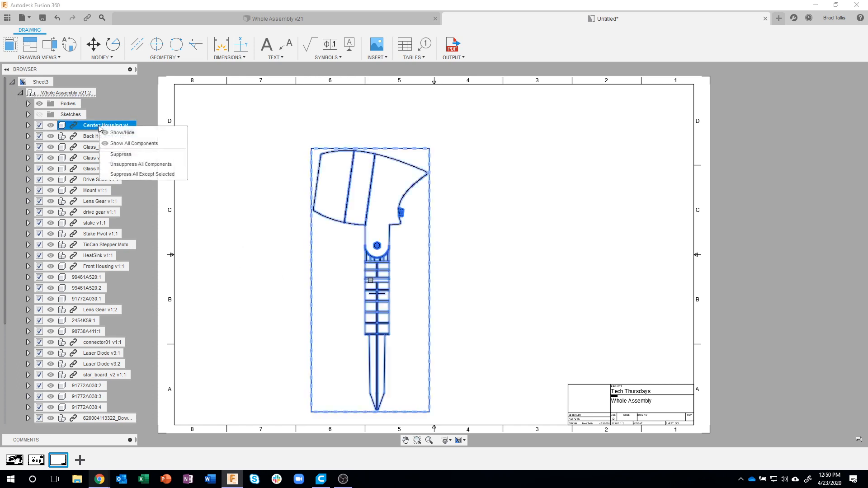
{"action": "left_click", "coordinate": [137, 175]}
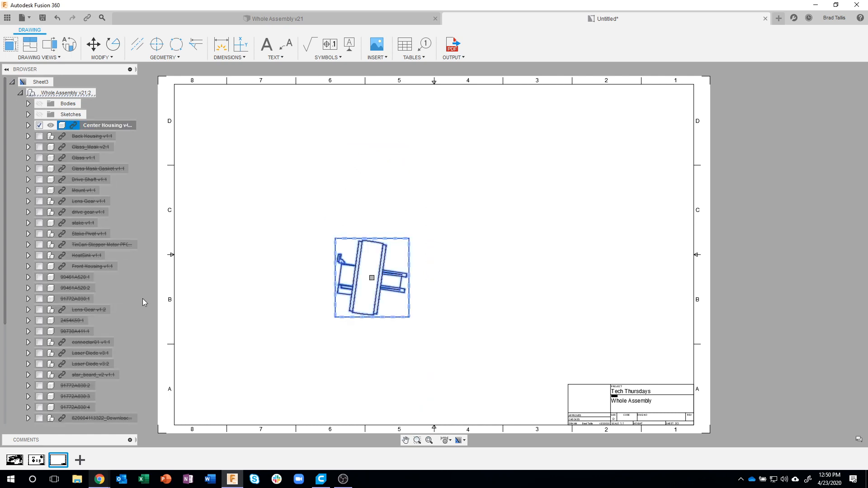
Set the center housing base view to the Angled Front View orientation with full-length tangent edges.
{"action": "right_click", "coordinate": [386, 239]}
{"action": "left_click", "coordinate": [426, 226]}
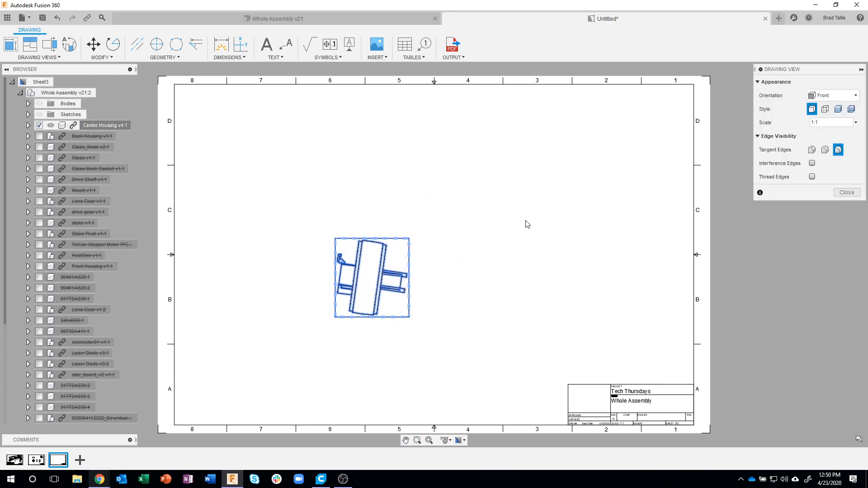
{"action": "left_click", "coordinate": [854, 97]}
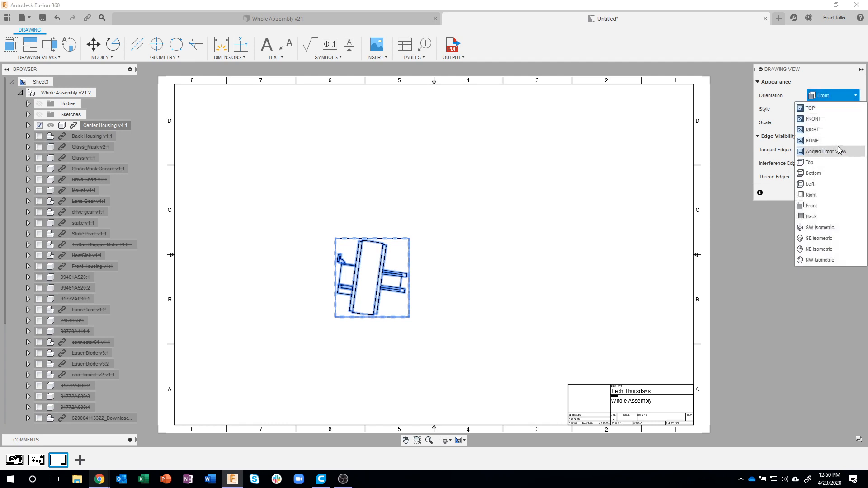
{"action": "left_click", "coordinate": [816, 152]}
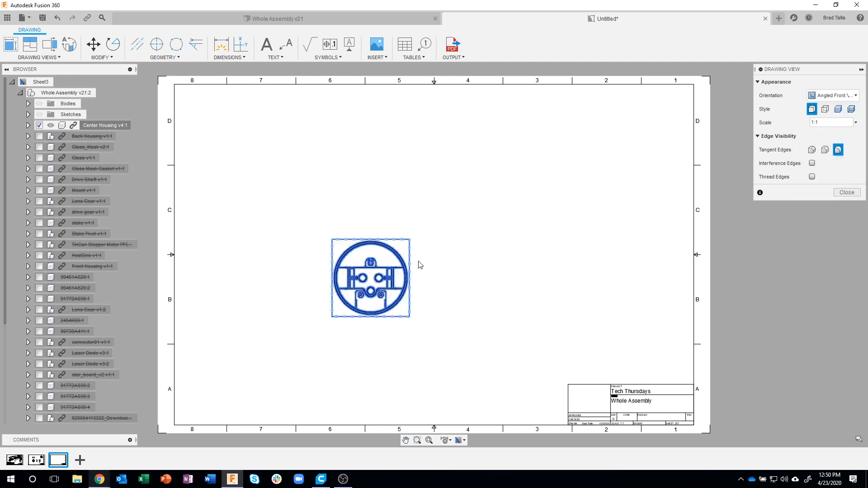
{"action": "left_click", "coordinate": [812, 151]}
{"action": "left_click", "coordinate": [844, 192]}
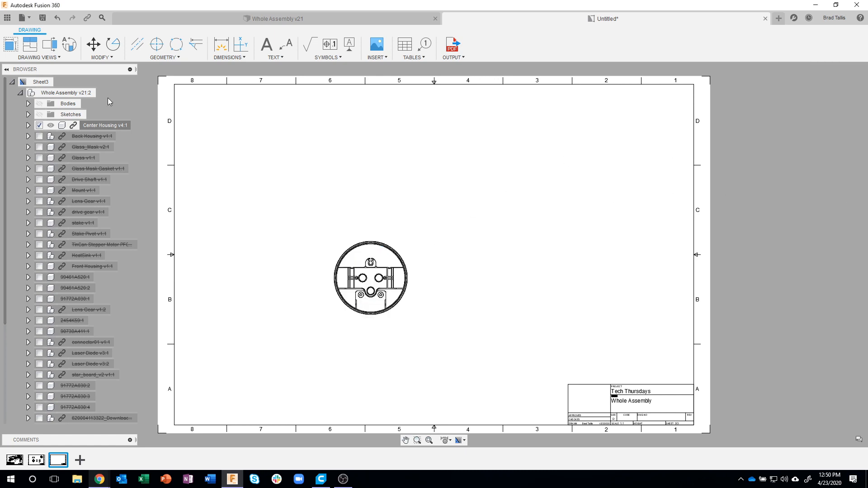
Project a view above, a side view and an isometric view from the center housing base view.
{"action": "left_click", "coordinate": [30, 43]}
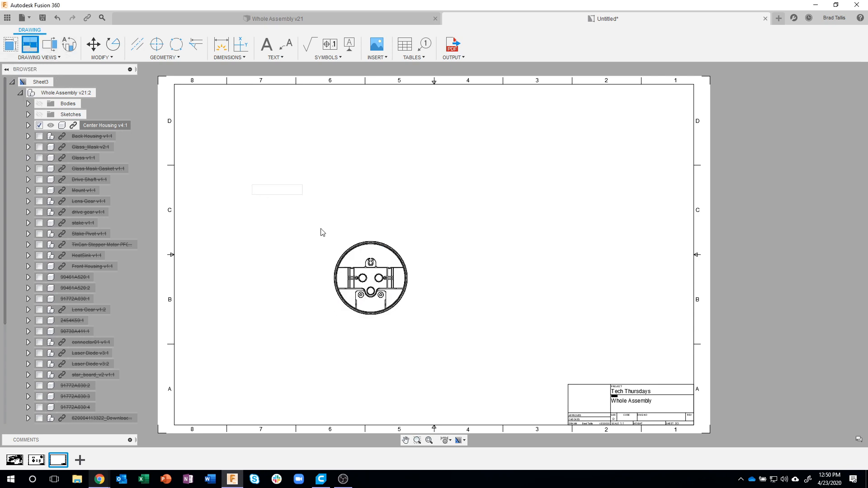
{"action": "left_click", "coordinate": [370, 247]}
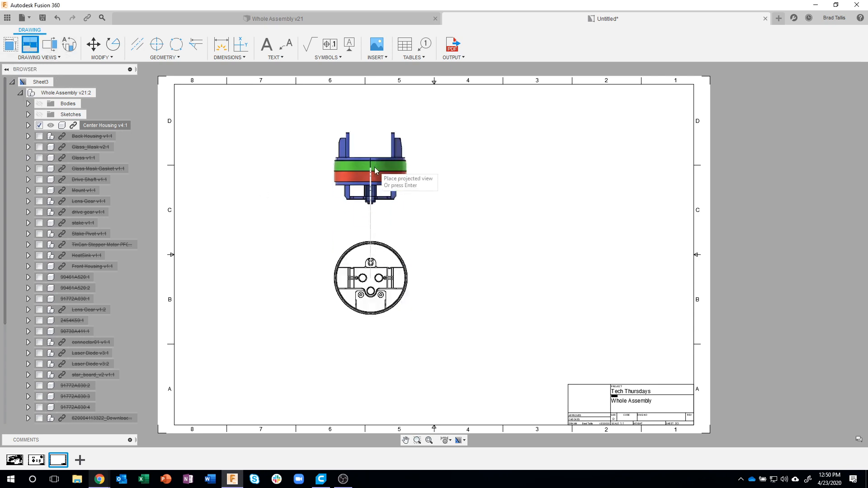
{"action": "left_click", "coordinate": [378, 189]}
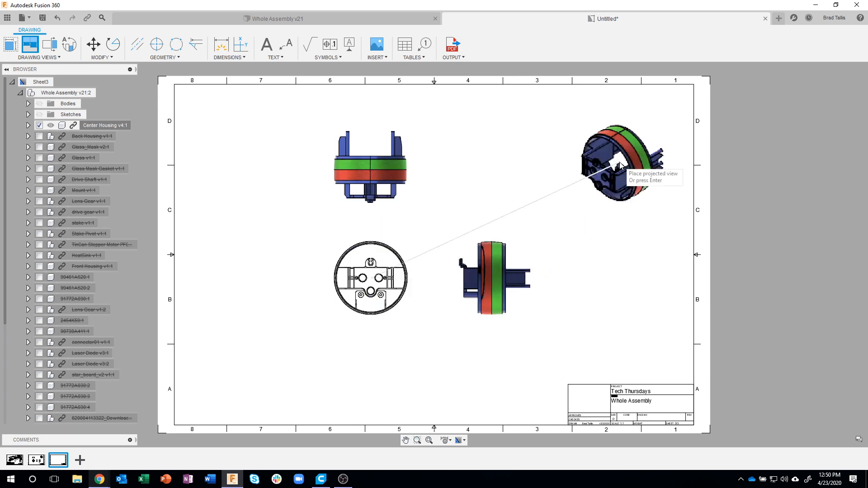
{"action": "left_click", "coordinate": [617, 160]}
{"action": "key", "text": "Return"}
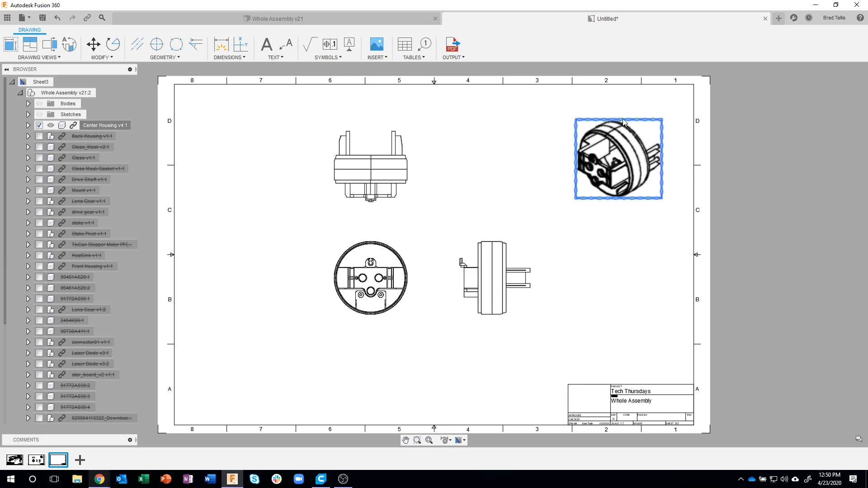
Set the center housing's isometric projected view to the shaded style.
{"action": "right_click", "coordinate": [622, 120]}
{"action": "left_click", "coordinate": [658, 112]}
{"action": "right_click", "coordinate": [644, 121]}
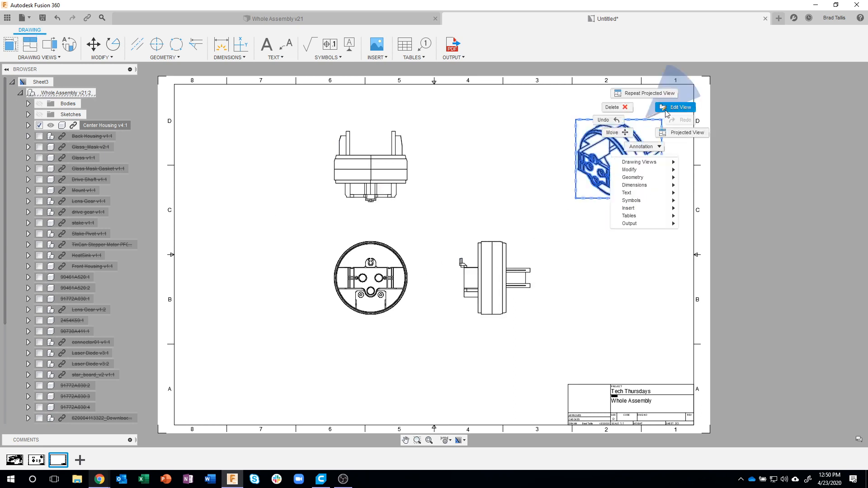
{"action": "left_click", "coordinate": [666, 112]}
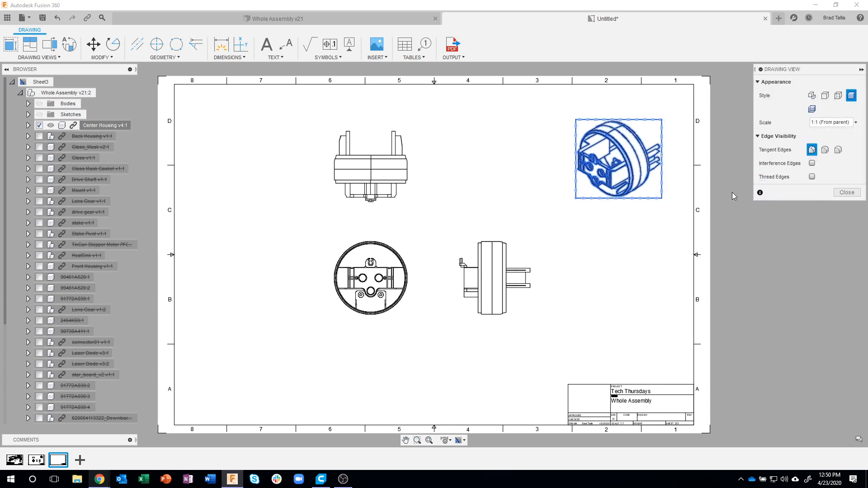
{"action": "left_click", "coordinate": [847, 192]}
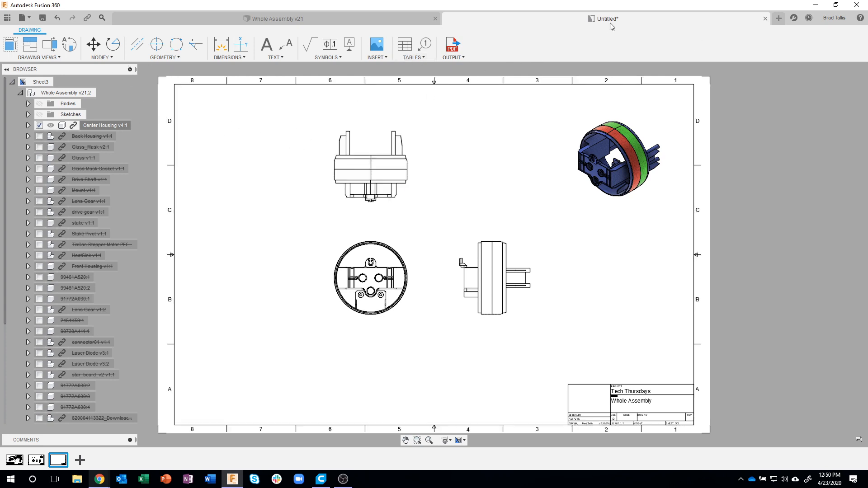
Start a full-assembly drawing from the Whole Assembly design, review its template choices, and return to the existing drawing.
{"action": "left_click", "coordinate": [271, 17]}
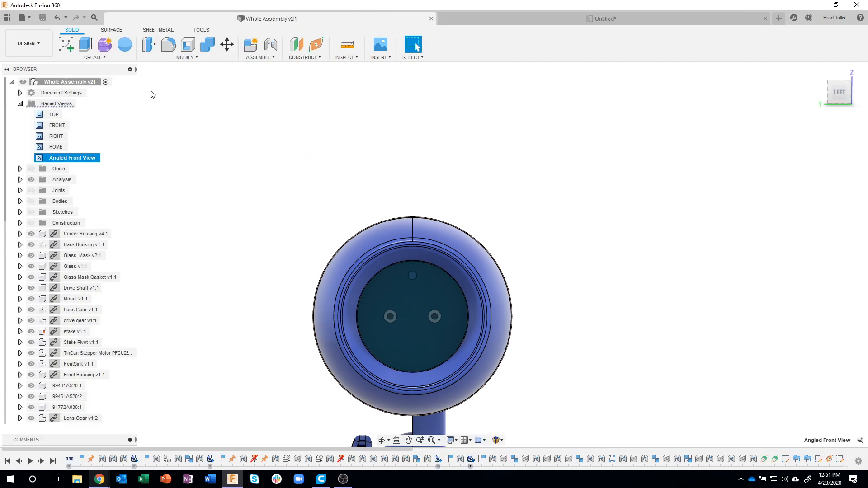
{"action": "left_click", "coordinate": [23, 18]}
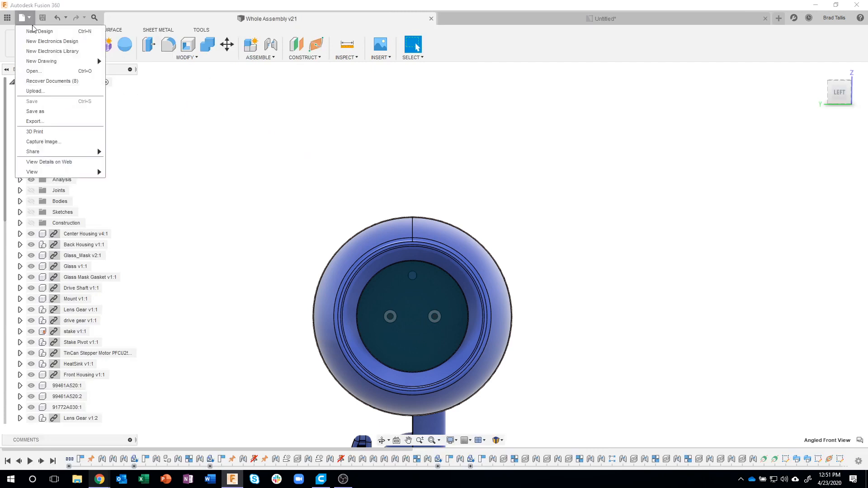
{"action": "mouse_move", "coordinate": [49, 63]}
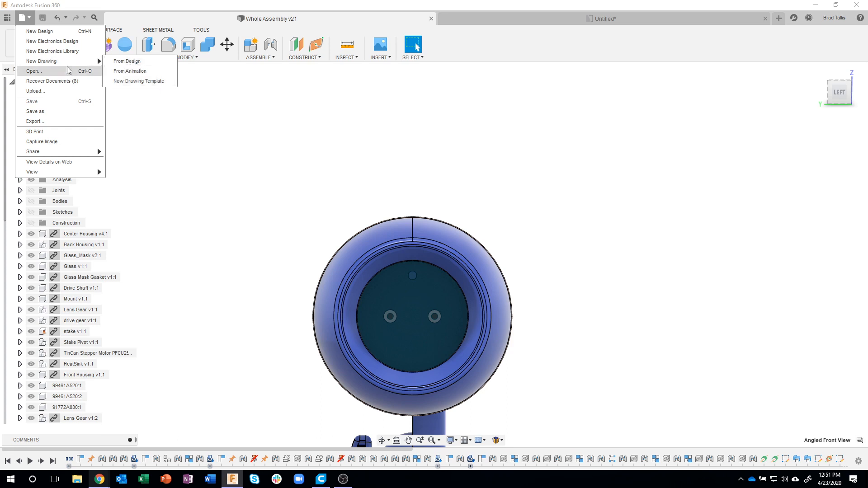
{"action": "left_click", "coordinate": [128, 63]}
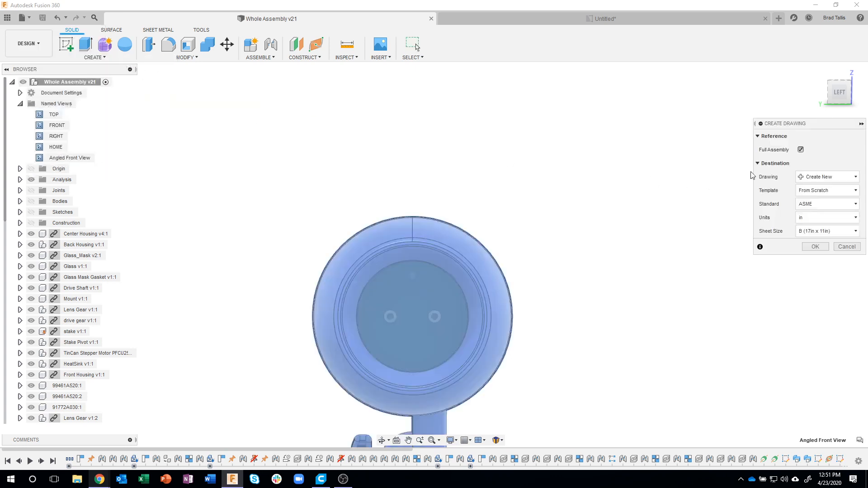
{"action": "left_click", "coordinate": [825, 190]}
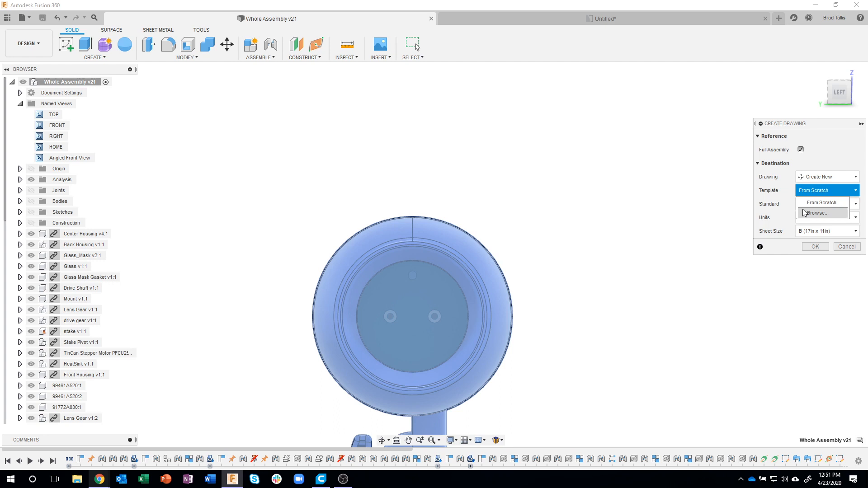
{"action": "left_click", "coordinate": [720, 290]}
{"action": "left_click", "coordinate": [626, 21]}
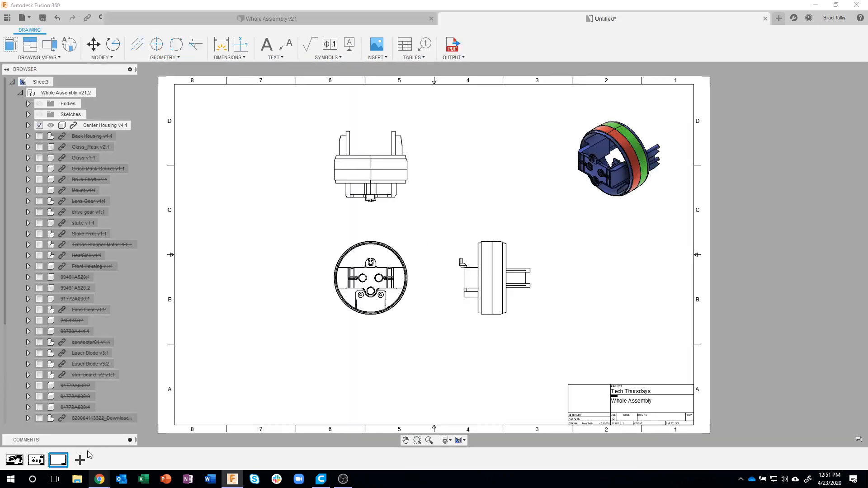
Add a center mark to the outer circle of the front housing's front view on the second sheet.
{"action": "left_click", "coordinate": [15, 460]}
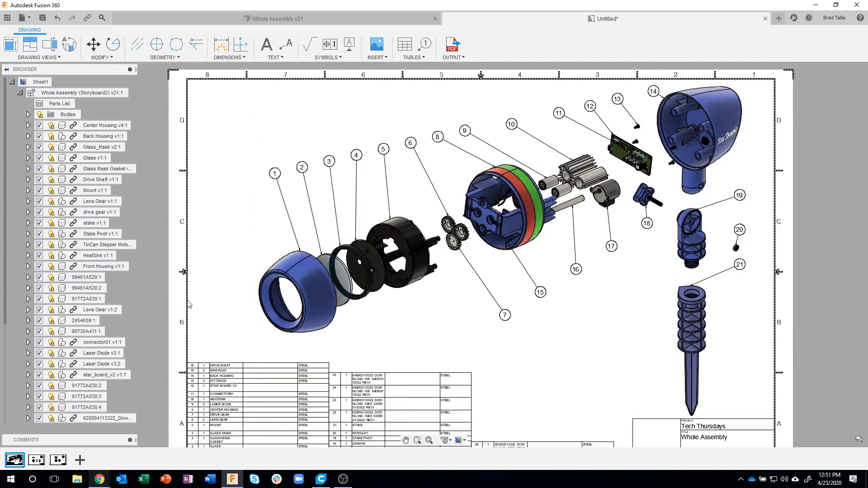
{"action": "left_click", "coordinate": [35, 466]}
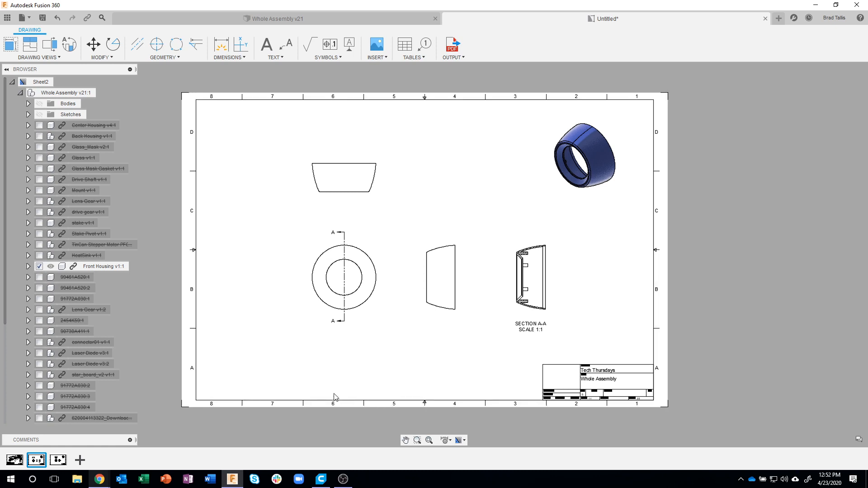
{"action": "scroll", "coordinate": [350, 284], "scroll_direction": "up", "scroll_amount": 5}
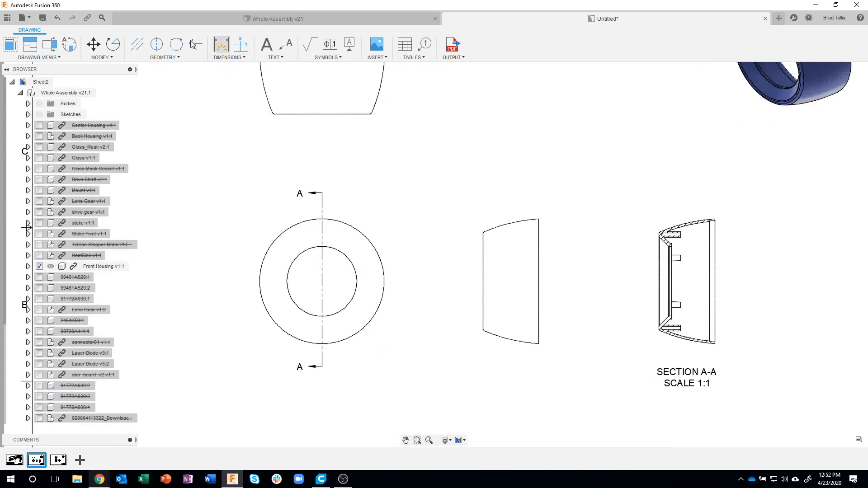
{"action": "left_click", "coordinate": [156, 44]}
{"action": "left_click", "coordinate": [281, 233]}
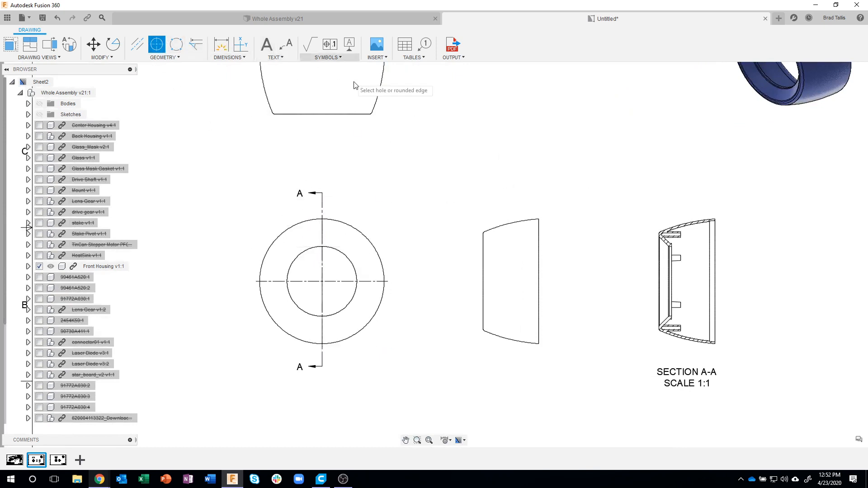
{"action": "key", "text": "Escape"}
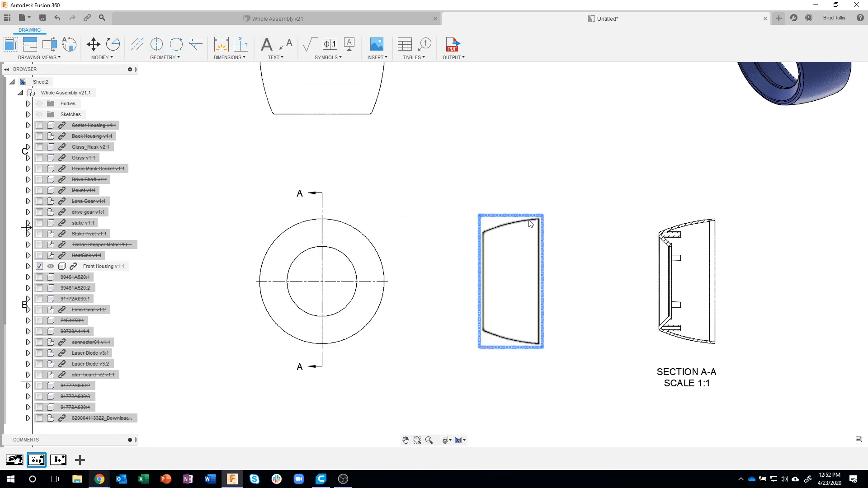
Set the front housing's projected side view to the style with visible and hidden edges.
{"action": "right_click", "coordinate": [528, 223]}
{"action": "left_click", "coordinate": [565, 208]}
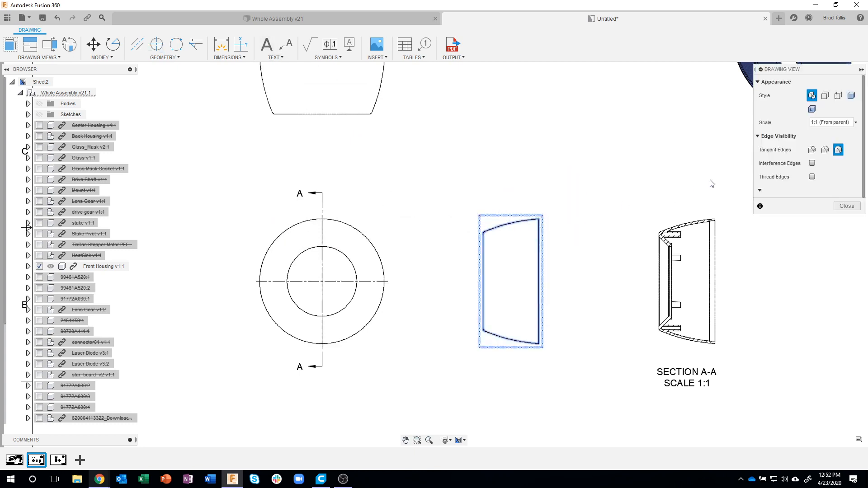
{"action": "left_click", "coordinate": [837, 95]}
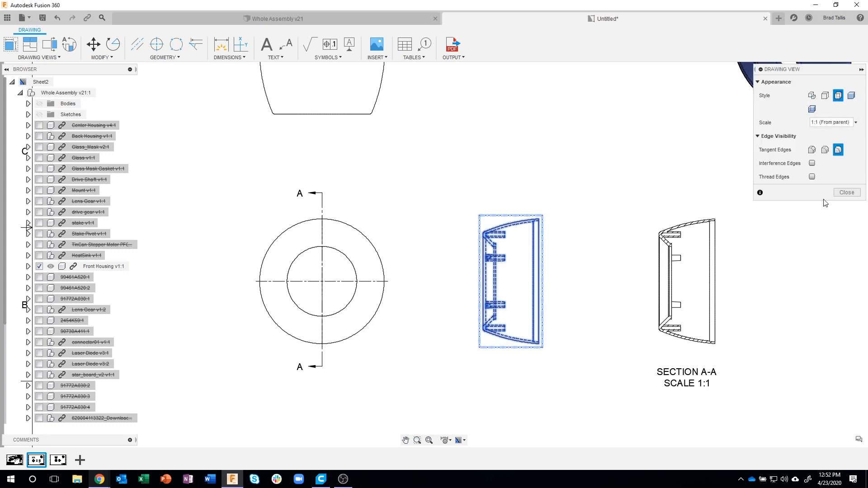
{"action": "left_click", "coordinate": [840, 193]}
{"action": "left_click", "coordinate": [221, 44]}
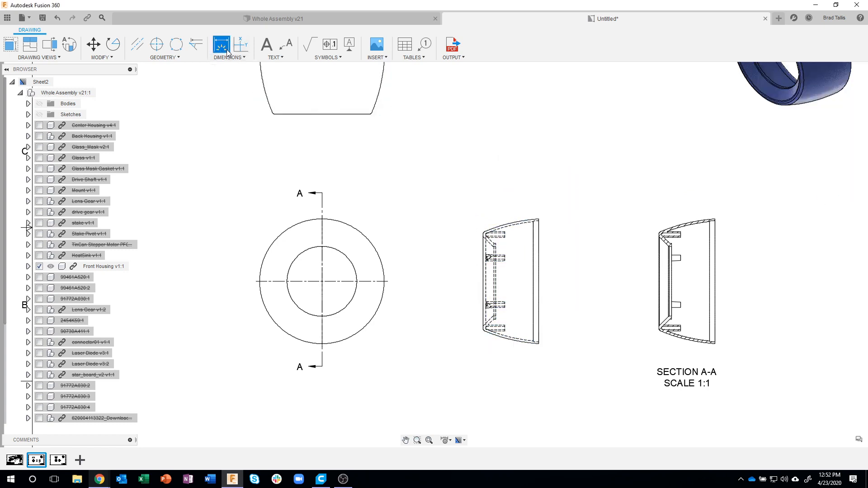
{"action": "left_click", "coordinate": [363, 235]}
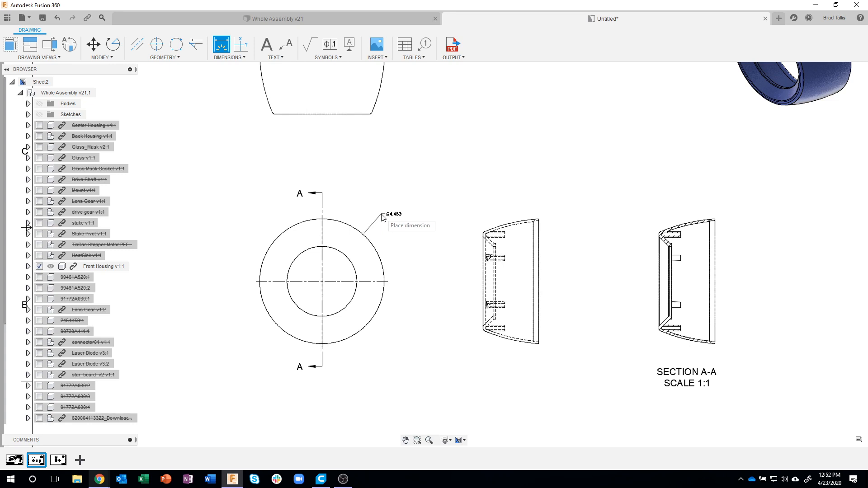
{"action": "key", "text": "Escape"}
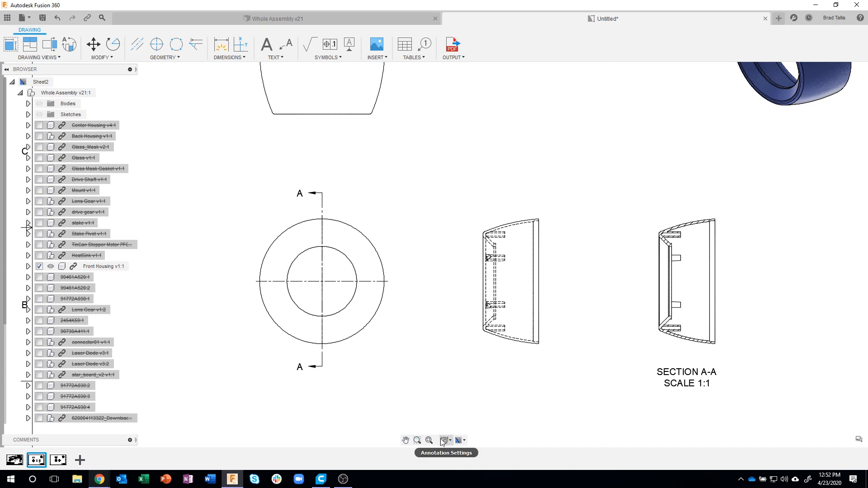
Set the annotation text height to 0.24 in and enable the display of trailing and leading zeros.
{"action": "left_click", "coordinate": [446, 441]}
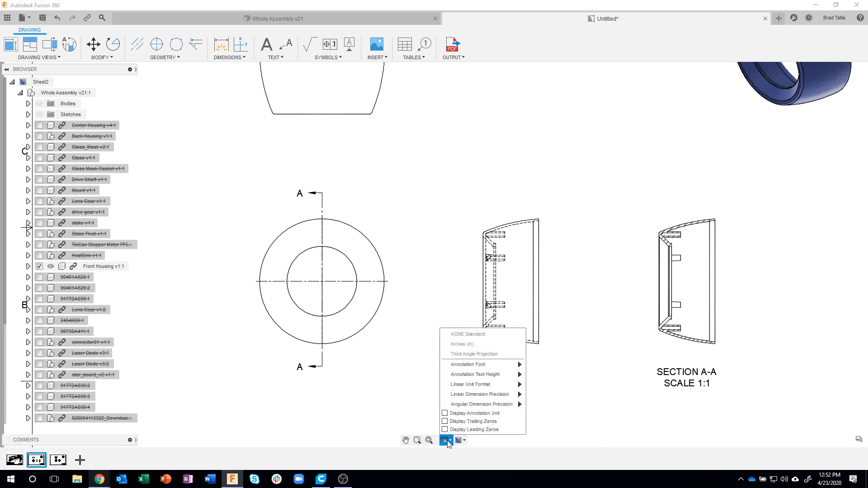
{"action": "mouse_move", "coordinate": [477, 368]}
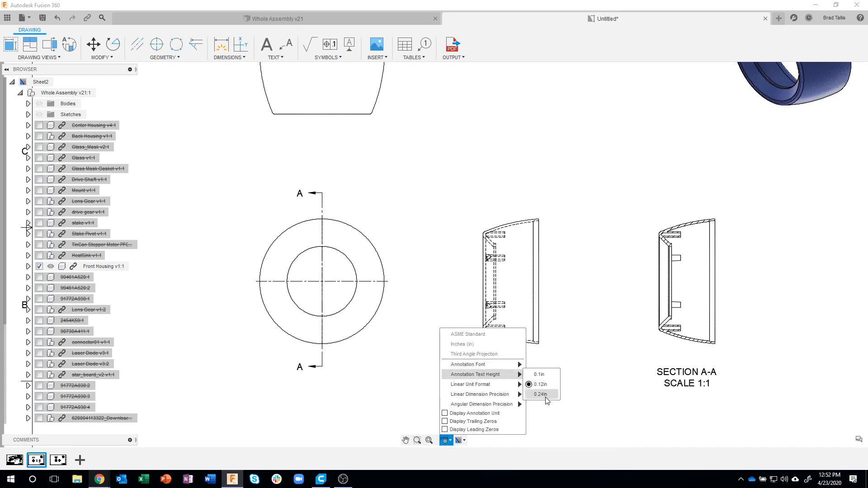
{"action": "left_click", "coordinate": [545, 396]}
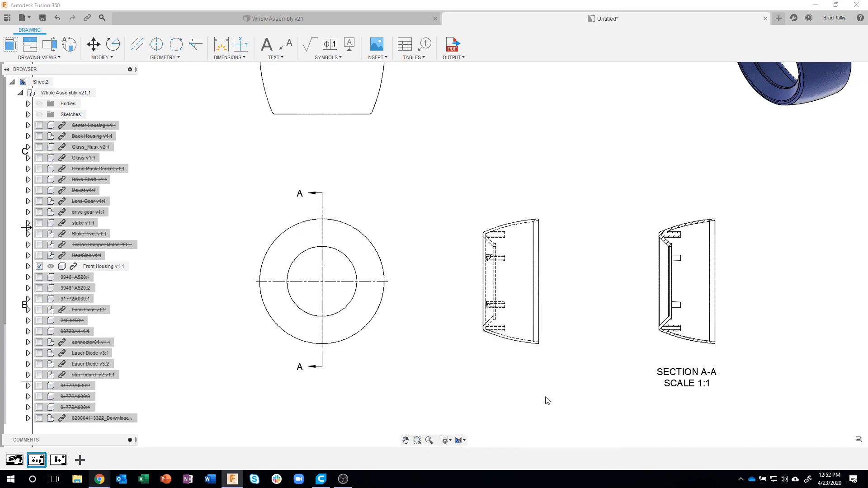
{"action": "left_click", "coordinate": [451, 440]}
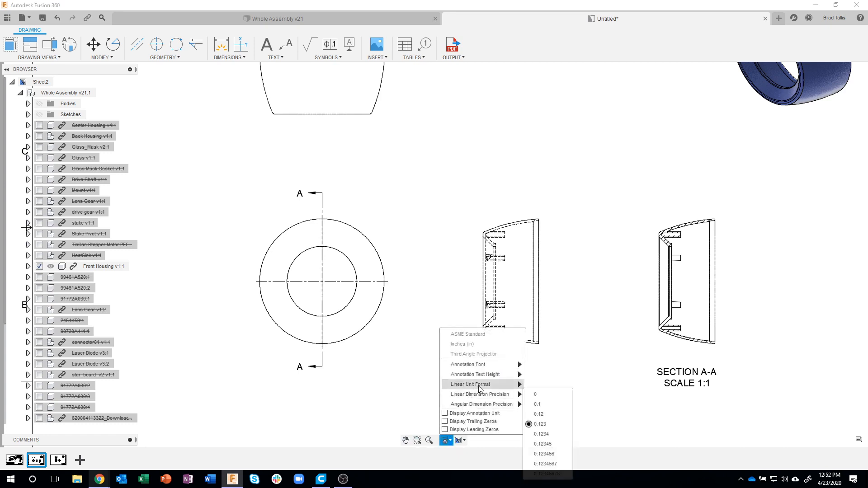
{"action": "mouse_move", "coordinate": [482, 388]}
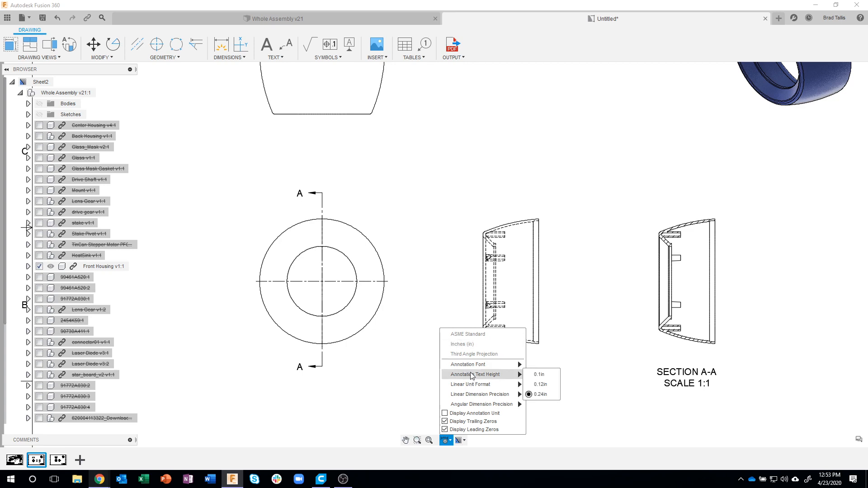
{"action": "left_click", "coordinate": [428, 292]}
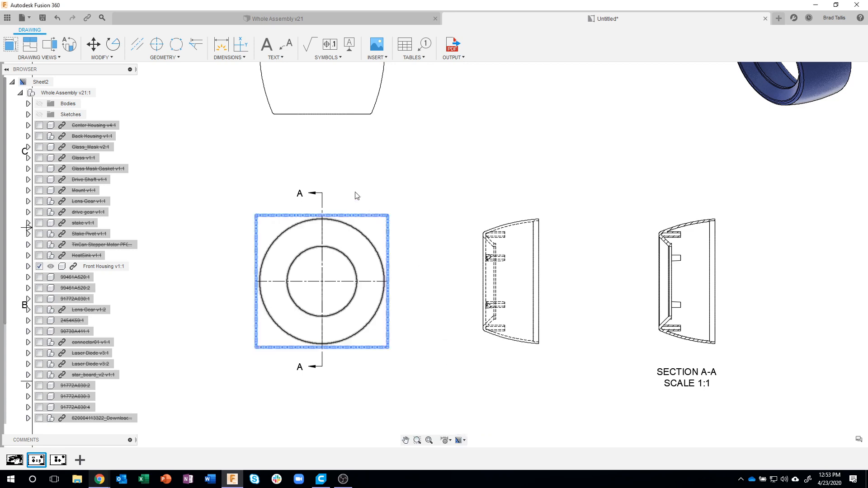
Add diameter dimensions to the outer and inner circles of the front housing's front view.
{"action": "key", "text": "d"}
{"action": "left_click", "coordinate": [354, 228]}
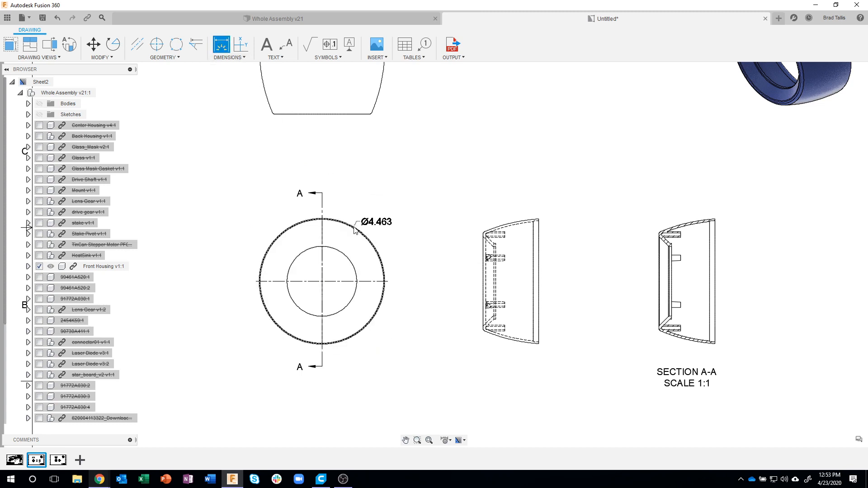
{"action": "left_click", "coordinate": [380, 211]}
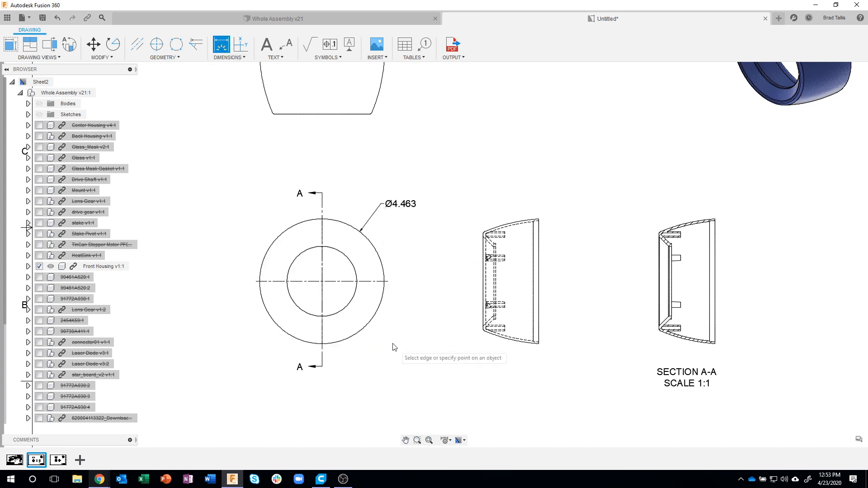
{"action": "left_click", "coordinate": [345, 307]}
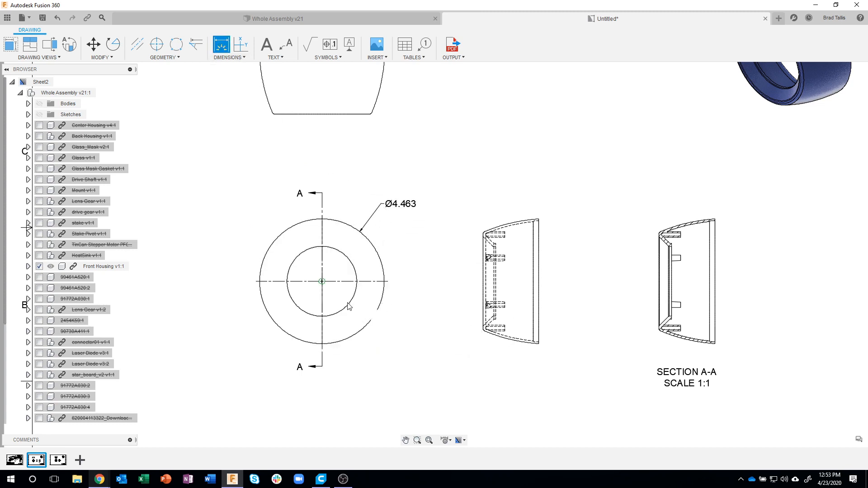
{"action": "left_click", "coordinate": [379, 356]}
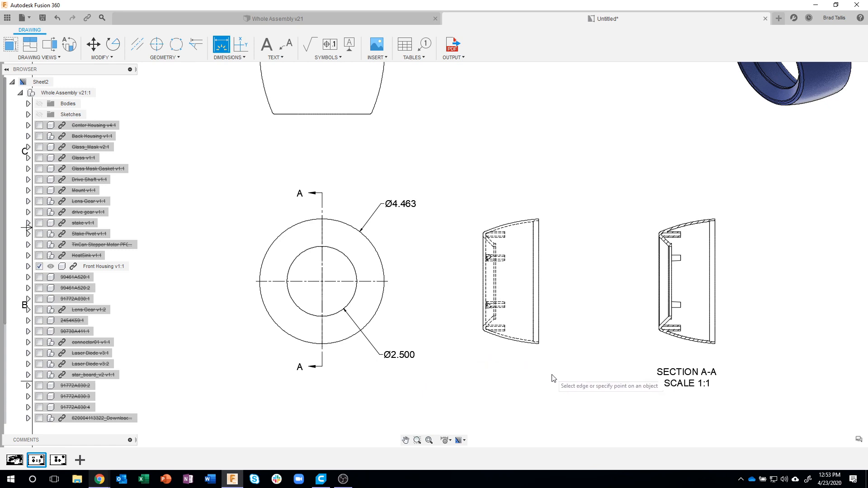
Dimension the full height of section view A-A between the ends of its open rim, placed outside the rim.
{"action": "scroll", "coordinate": [650, 273], "scroll_direction": "up", "scroll_amount": 5}
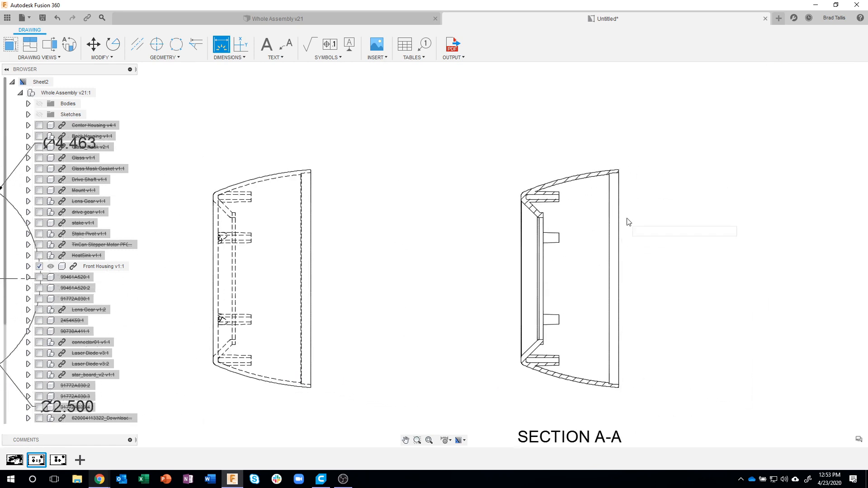
{"action": "left_click", "coordinate": [622, 169]}
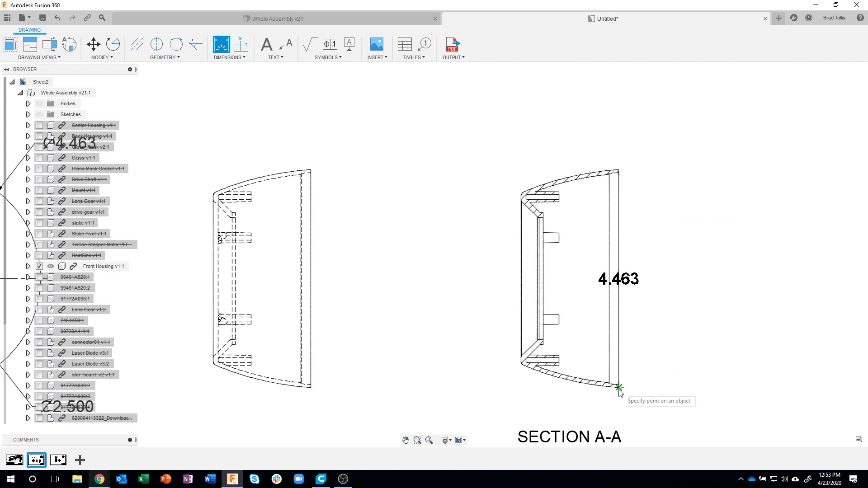
{"action": "left_click", "coordinate": [618, 390]}
{"action": "left_click", "coordinate": [685, 271]}
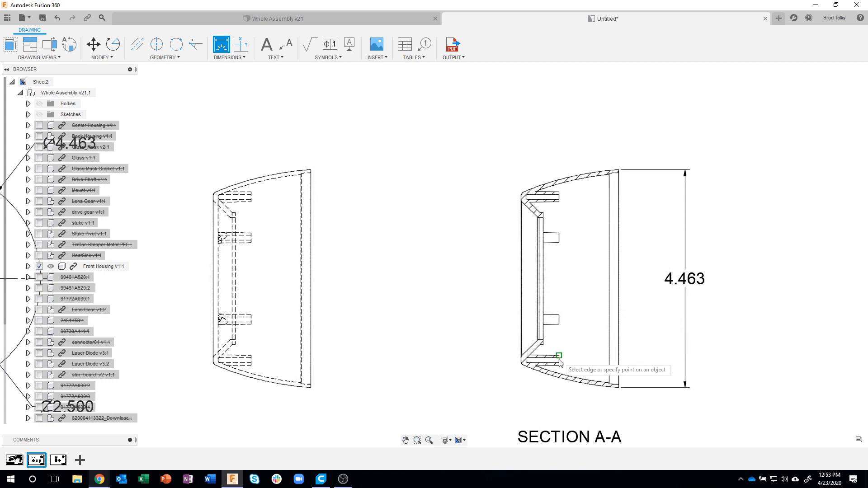
Dimension the angle between the lower slanted wall and the adjacent boss edge in section view A-A.
{"action": "scroll", "coordinate": [560, 364], "scroll_direction": "up", "scroll_amount": 4}
{"action": "scroll", "coordinate": [555, 363], "scroll_direction": "up", "scroll_amount": 1}
{"action": "left_click", "coordinate": [494, 332]}
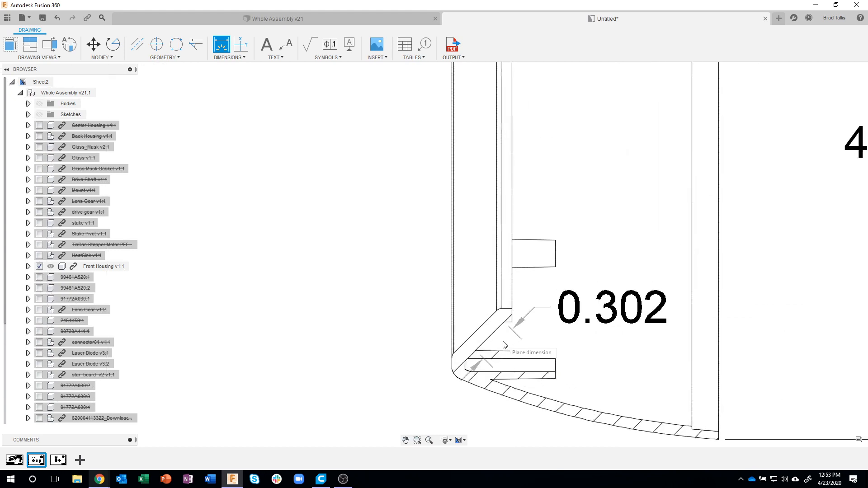
{"action": "left_click", "coordinate": [509, 352]}
{"action": "scroll", "coordinate": [564, 298], "scroll_direction": "down", "scroll_amount": 4}
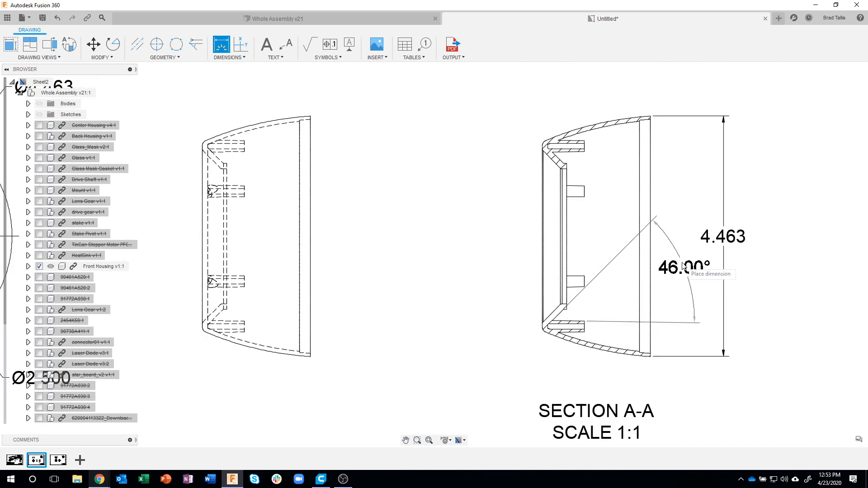
{"action": "left_click", "coordinate": [678, 262]}
Add a radius dimension to the upper rounded outer corner of section view A-A, placed outside the profile.
{"action": "scroll", "coordinate": [361, 296], "scroll_direction": "down", "scroll_amount": 2}
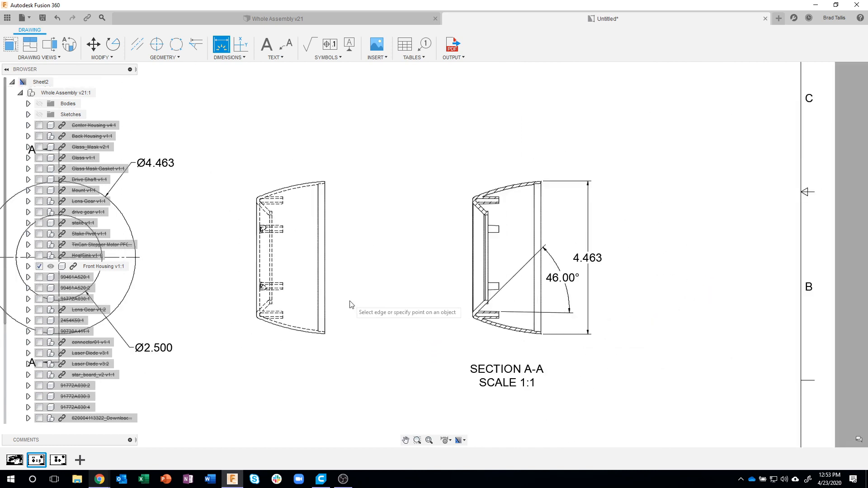
{"action": "mouse_move", "coordinate": [355, 306]}
{"action": "middle_mouse_down"}
{"action": "mouse_move", "coordinate": [377, 293]}
{"action": "mouse_move", "coordinate": [489, 293]}
{"action": "middle_mouse_up"}
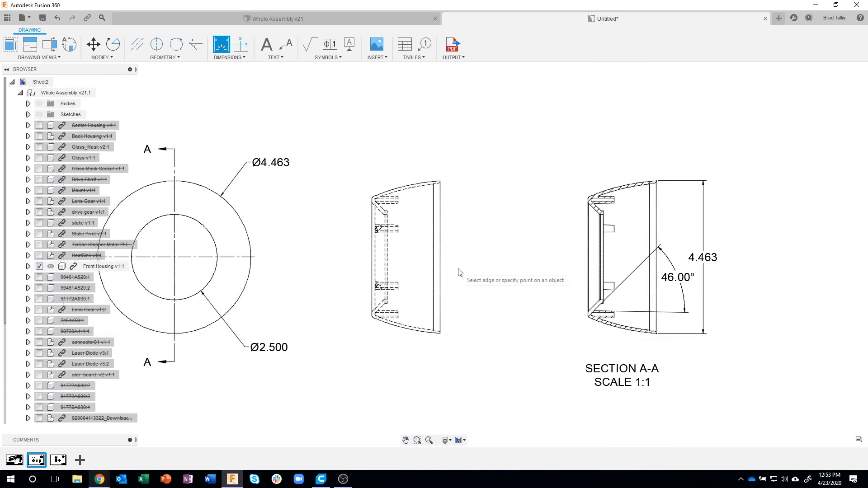
{"action": "scroll", "coordinate": [578, 246], "scroll_direction": "up", "scroll_amount": 4}
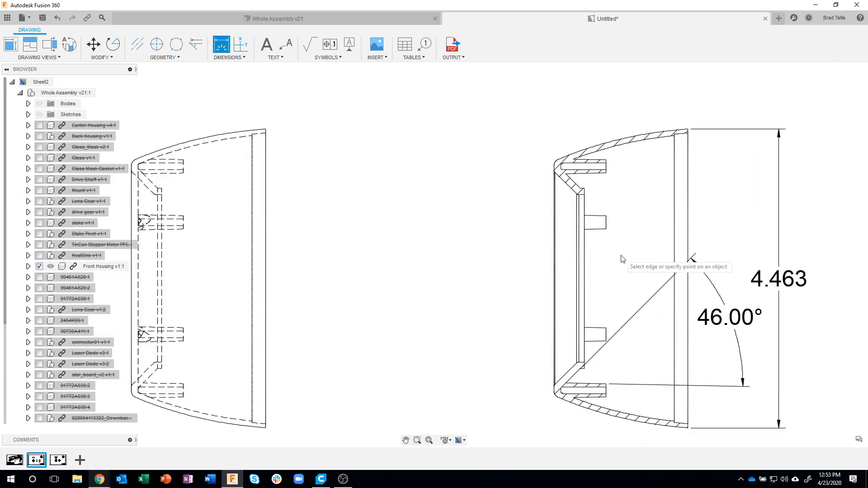
{"action": "scroll", "coordinate": [545, 157], "scroll_direction": "up", "scroll_amount": 5}
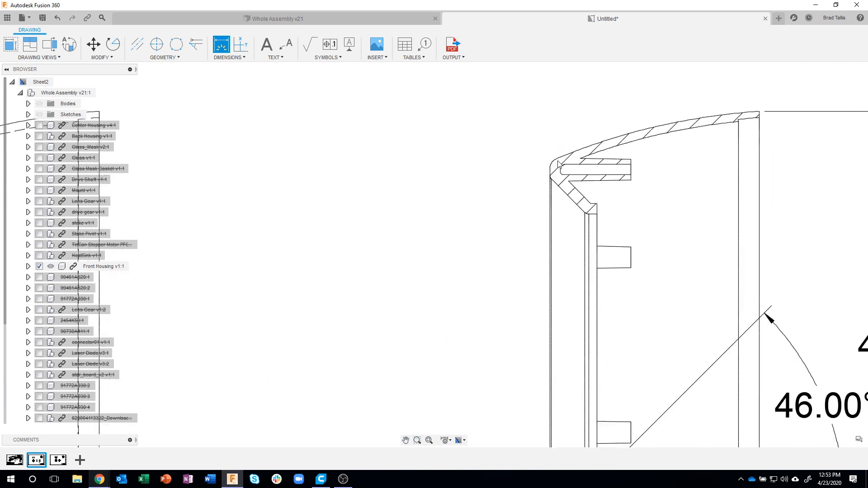
{"action": "left_click", "coordinate": [576, 171]}
{"action": "scroll", "coordinate": [495, 142], "scroll_direction": "down", "scroll_amount": 5}
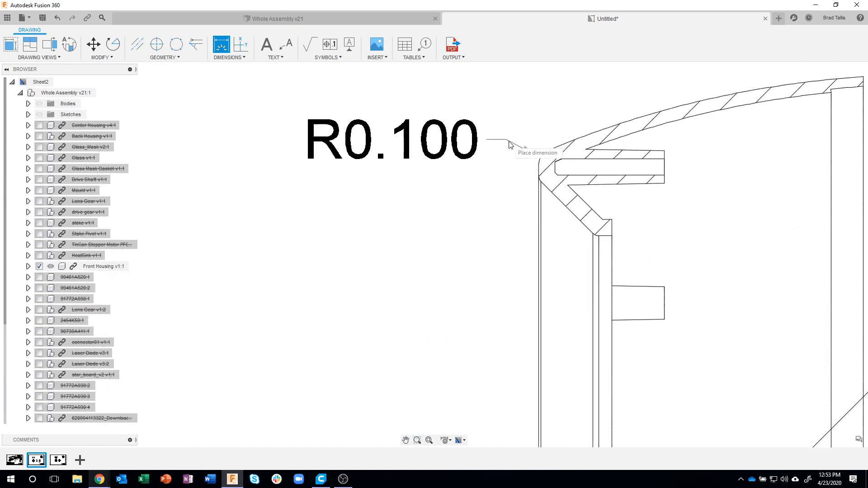
{"action": "middle_click_drag", "start_coordinate": [505, 145], "coordinate": [507, 220]}
{"action": "left_click", "coordinate": [447, 163]}
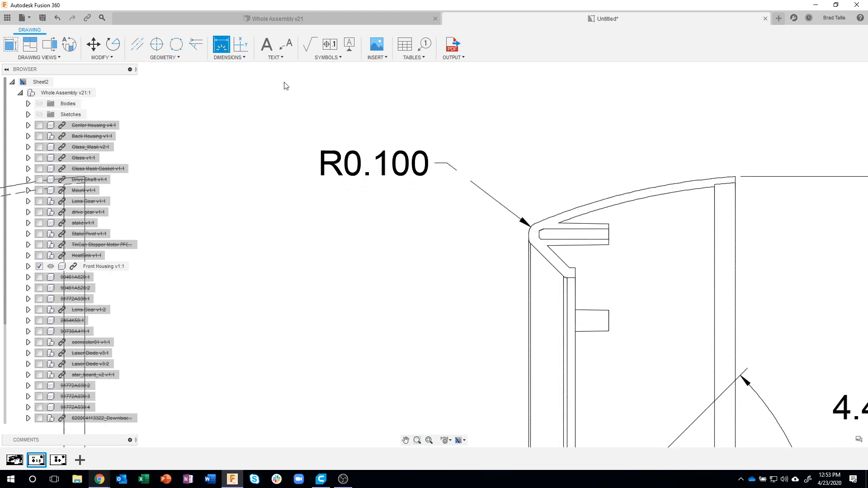
{"action": "scroll", "coordinate": [355, 267], "scroll_direction": "down", "scroll_amount": 8}
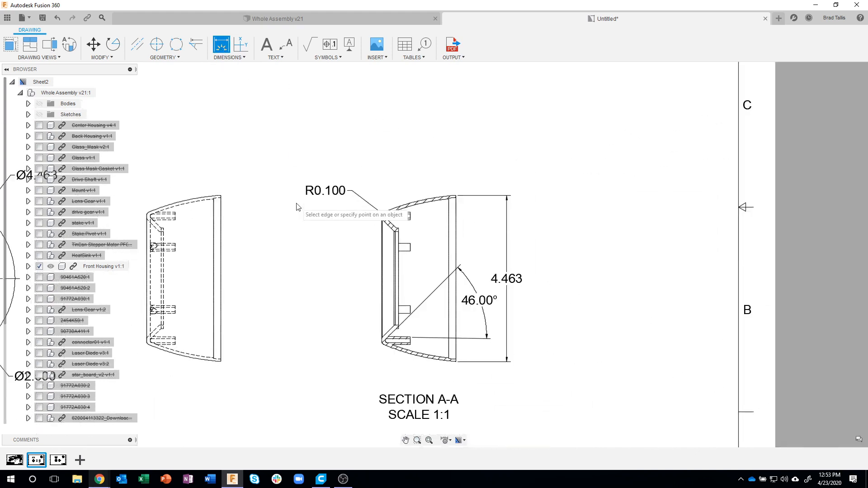
{"action": "mouse_move", "coordinate": [355, 267]}
{"action": "middle_mouse_down"}
{"action": "mouse_move", "coordinate": [407, 271]}
{"action": "mouse_move", "coordinate": [422, 292]}
{"action": "mouse_move", "coordinate": [455, 295]}
{"action": "mouse_move", "coordinate": [442, 297]}
{"action": "middle_mouse_up"}
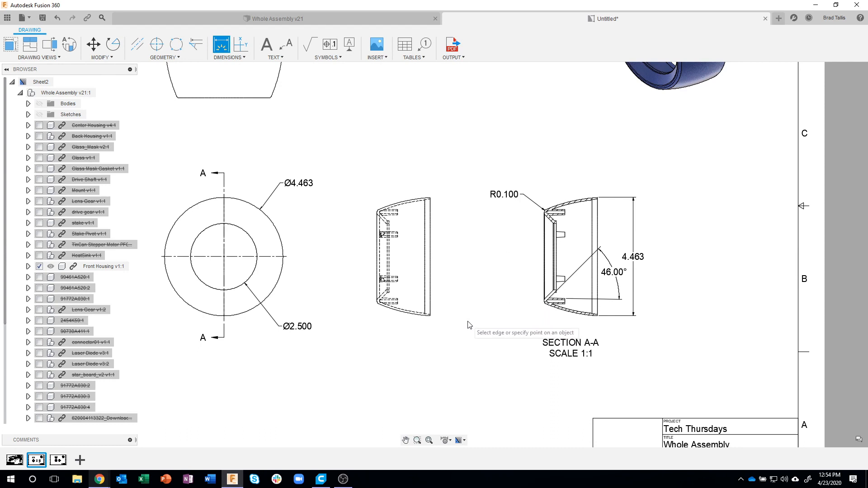
Switch to the Whole Assembly design and open its Animation workspace.
{"action": "left_click", "coordinate": [315, 20]}
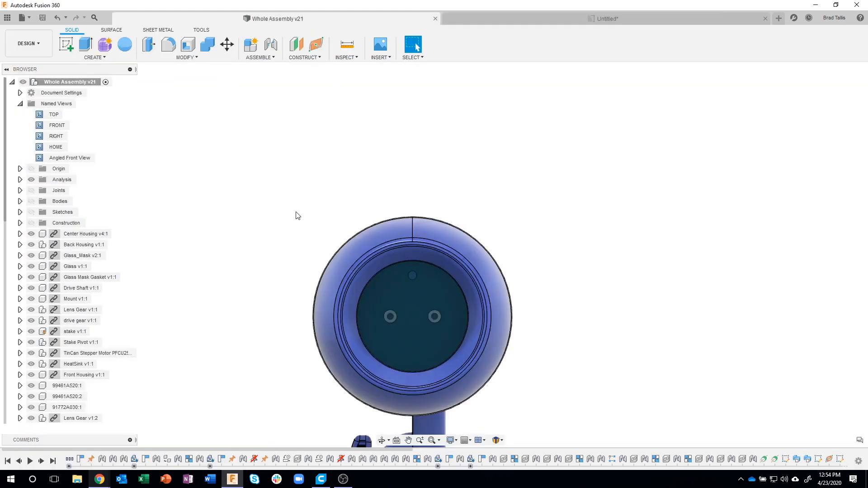
{"action": "left_click", "coordinate": [28, 43]}
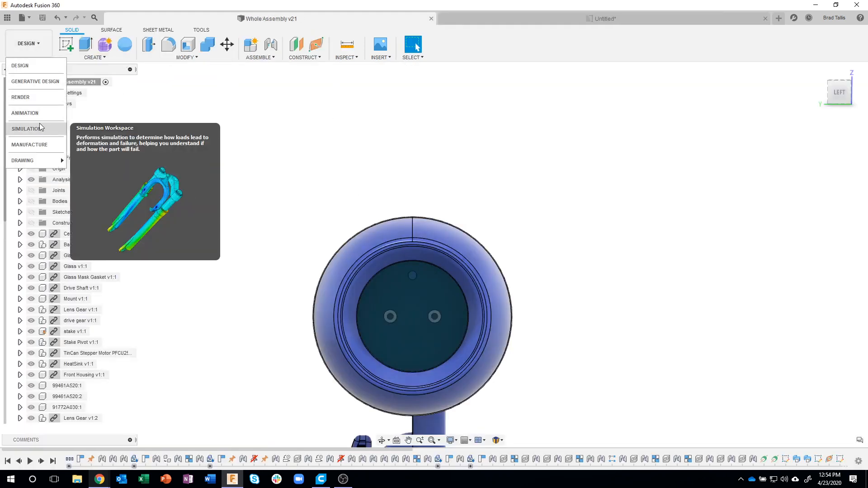
{"action": "left_click", "coordinate": [27, 113]}
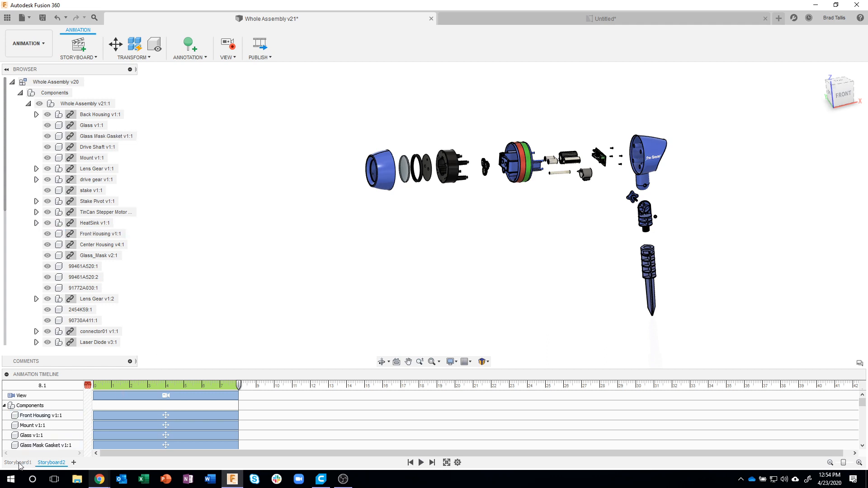
Reverse the animation in Storyboard1.
{"action": "left_click", "coordinate": [53, 462]}
{"action": "right_click", "coordinate": [17, 463]}
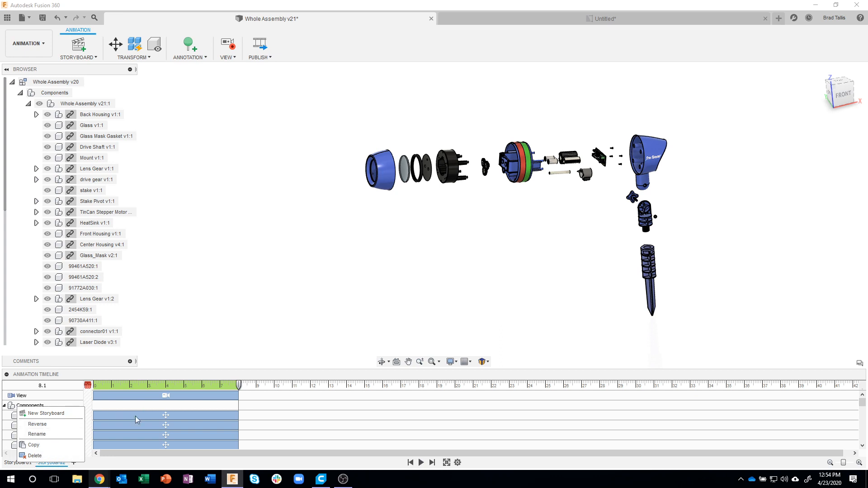
{"action": "left_click", "coordinate": [49, 425]}
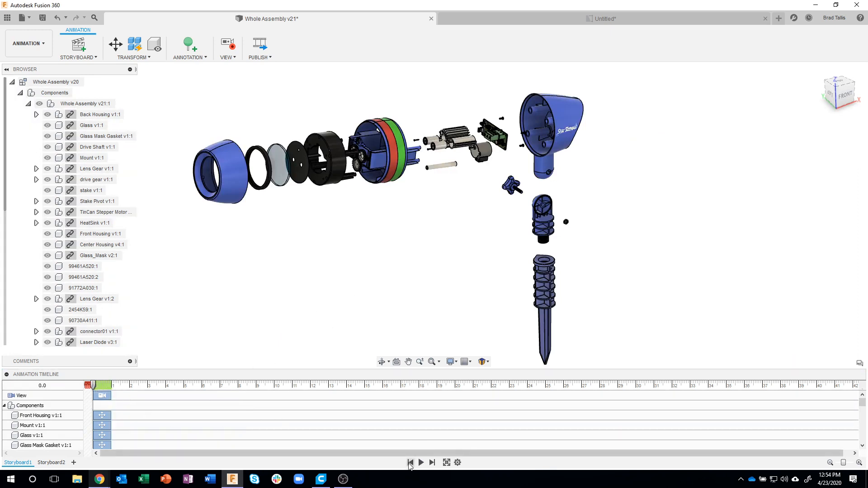
Play Storyboard2 from its start and then Storyboard1 to compare the exploding and assembling animations.
{"action": "left_click", "coordinate": [51, 462]}
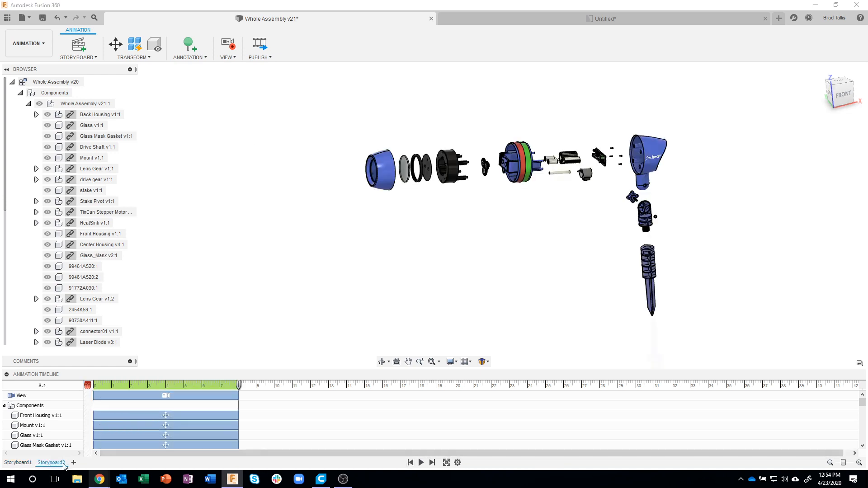
{"action": "left_click", "coordinate": [410, 462]}
{"action": "left_click", "coordinate": [421, 462]}
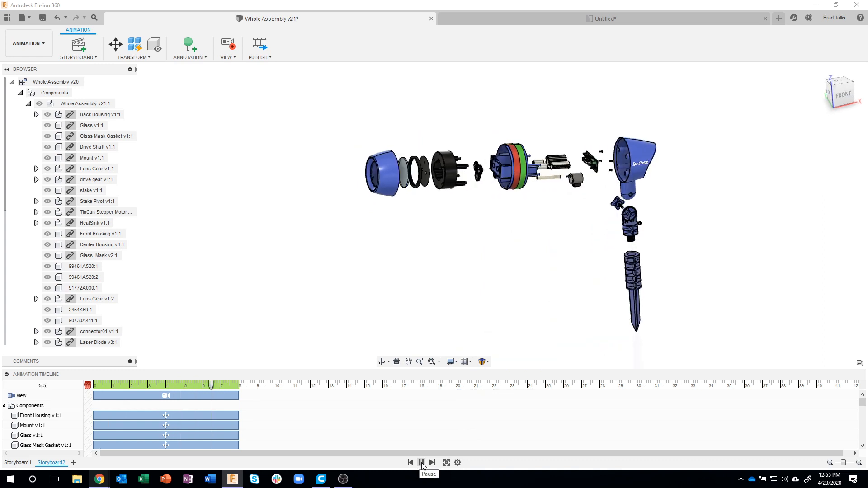
{"action": "left_click", "coordinate": [422, 463]}
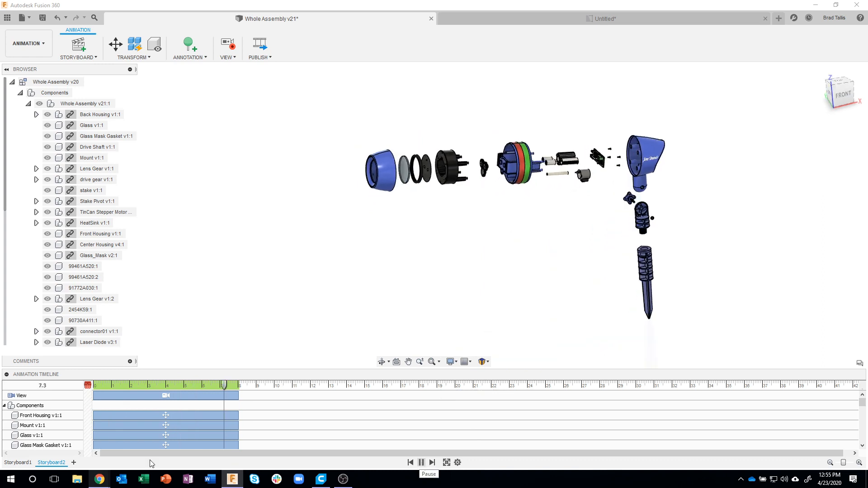
{"action": "left_click", "coordinate": [18, 464]}
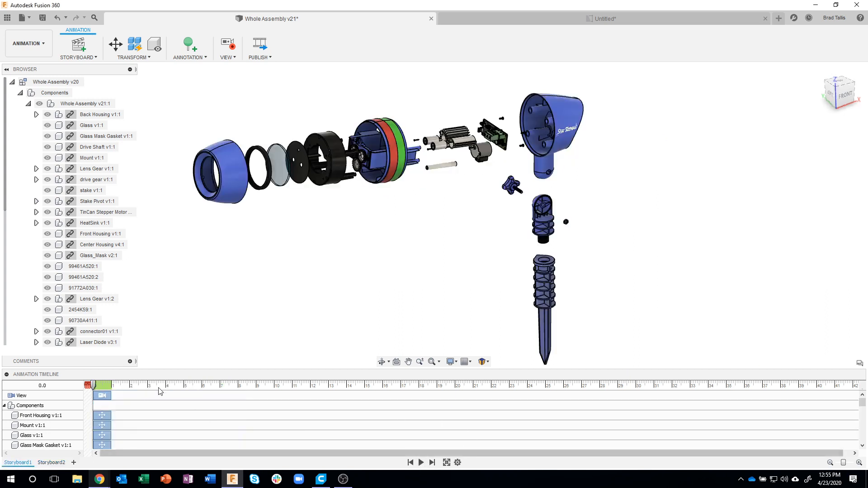
{"action": "left_click", "coordinate": [421, 466]}
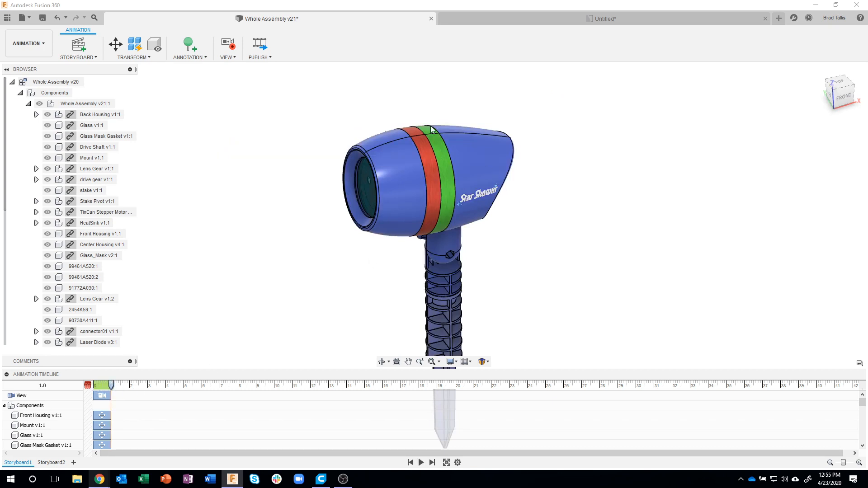
{"action": "left_click", "coordinate": [88, 385]}
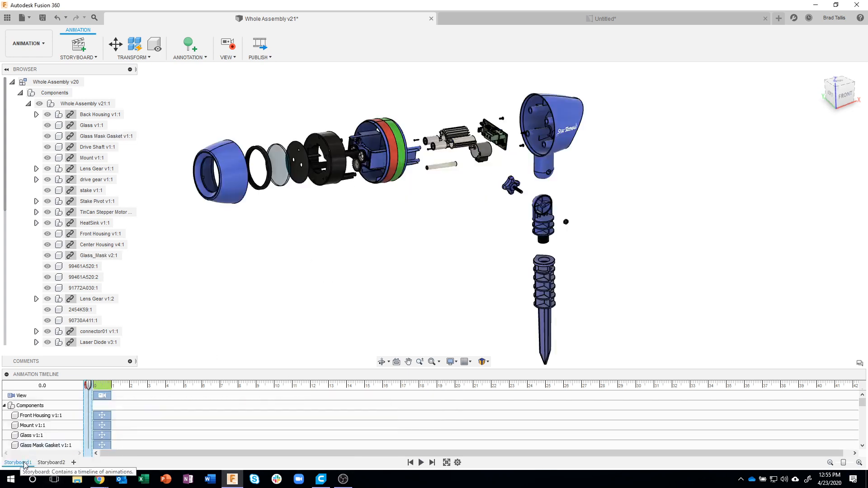
{"action": "right_click", "coordinate": [24, 463]}
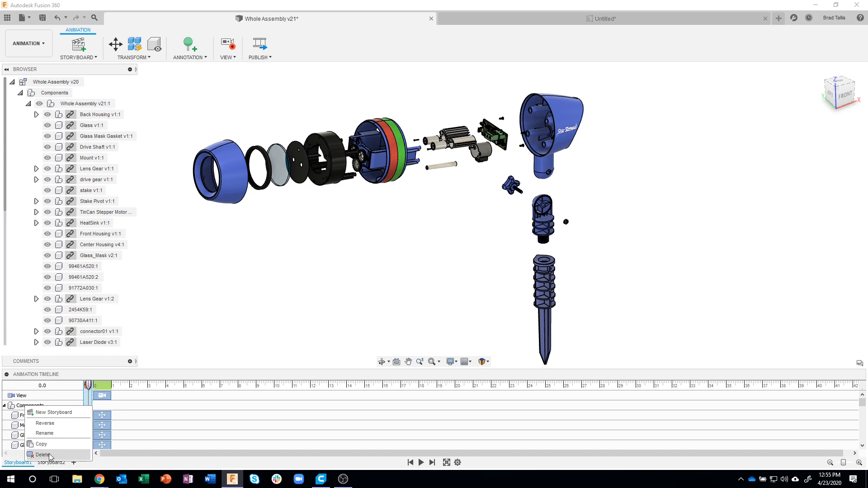
{"action": "left_click", "coordinate": [177, 460]}
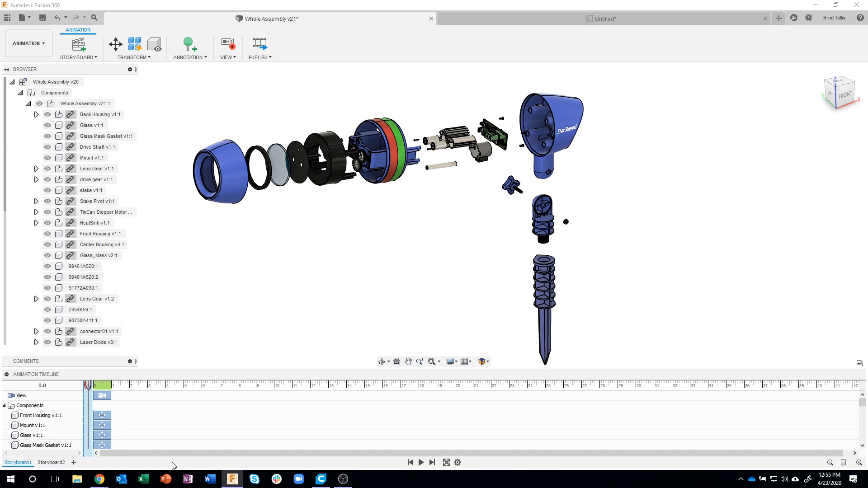
In Storyboard2, move the Glass, Glass Mask Gasket and Glass_Mask together along Y to just ahead of the front housing.
{"action": "left_click", "coordinate": [65, 464]}
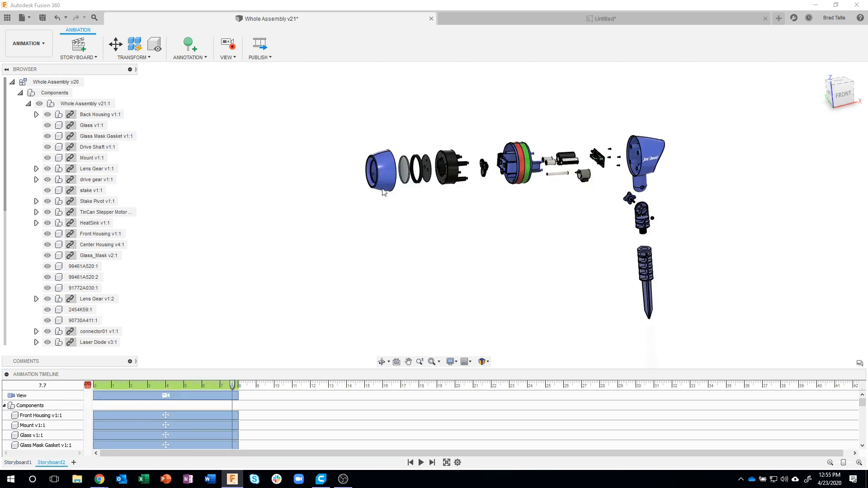
{"action": "left_click", "coordinate": [115, 44]}
{"action": "scroll", "coordinate": [397, 142], "scroll_direction": "up", "scroll_amount": 5}
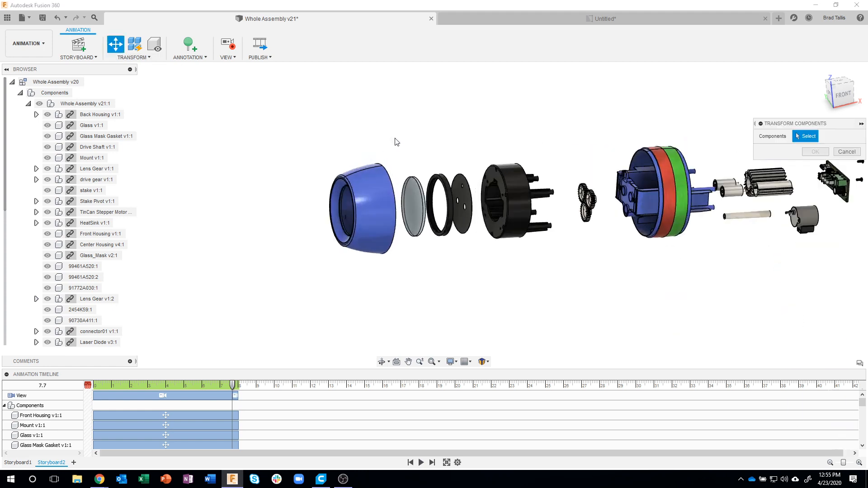
{"action": "left_click", "coordinate": [417, 187]}
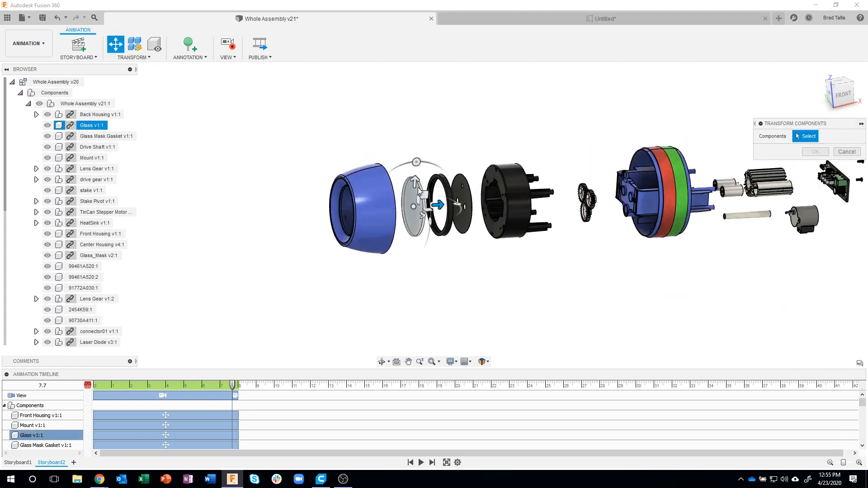
{"action": "left_click", "coordinate": [442, 182]}
{"action": "left_click", "coordinate": [463, 192]}
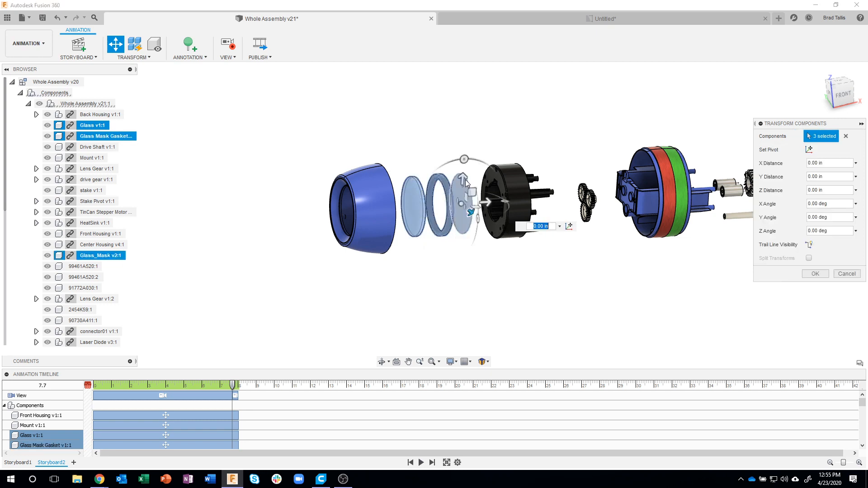
{"action": "left_click_drag", "start_coordinate": [483, 205], "coordinate": [301, 212]}
{"action": "left_click", "coordinate": [364, 191]}
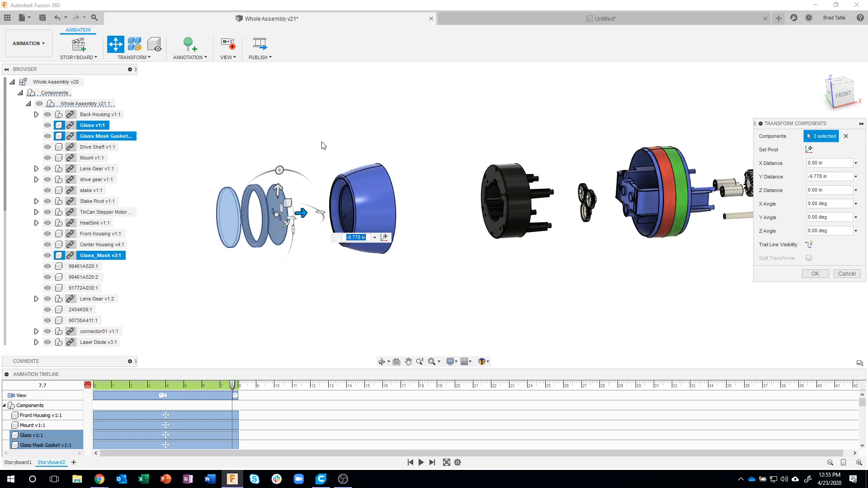
{"action": "left_click_drag", "start_coordinate": [302, 213], "coordinate": [338, 212]}
{"action": "left_click", "coordinate": [845, 136]}
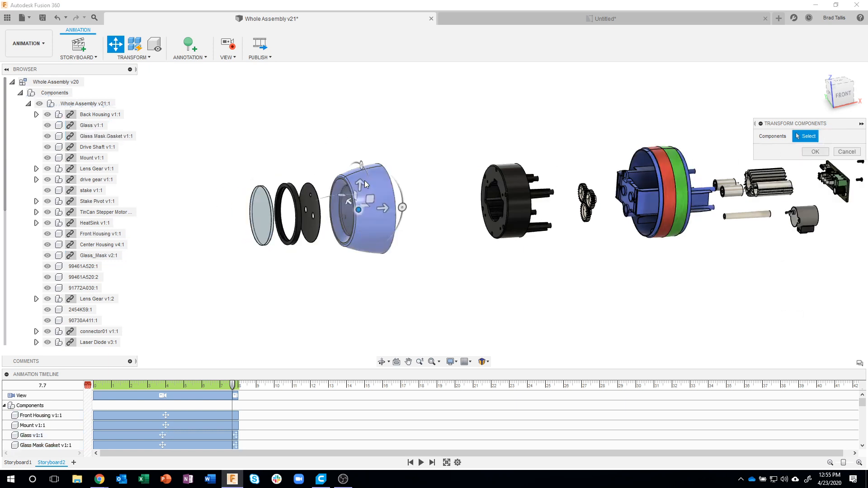
Move the front housing along Y toward the black mount, leaving a gap behind the three glass parts.
{"action": "left_click", "coordinate": [389, 210]}
{"action": "left_click_drag", "start_coordinate": [387, 208], "coordinate": [505, 211]}
{"action": "left_click", "coordinate": [846, 136]}
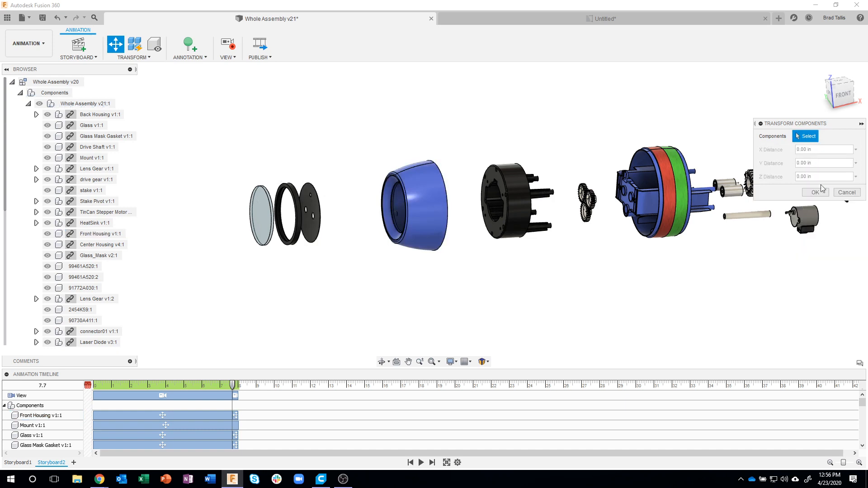
{"action": "left_click", "coordinate": [815, 193]}
{"action": "scroll", "coordinate": [407, 310], "scroll_direction": "down", "scroll_amount": 3}
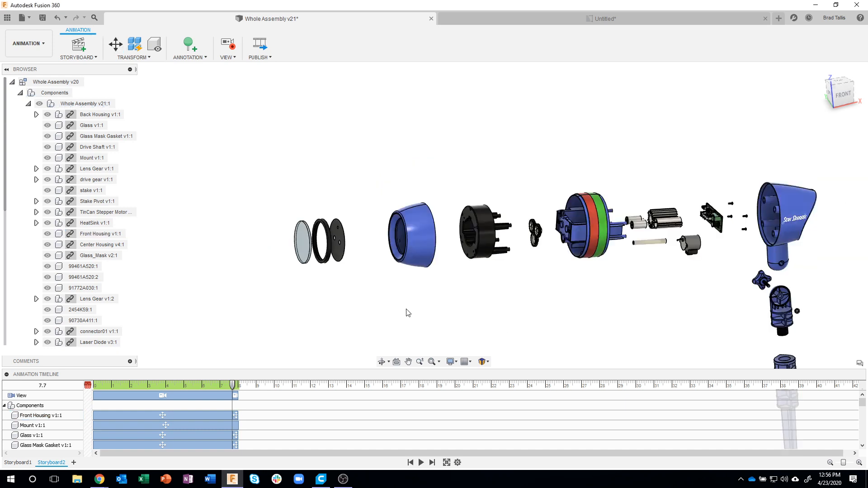
Save the design with the version description "moved glass".
{"action": "left_click", "coordinate": [43, 20]}
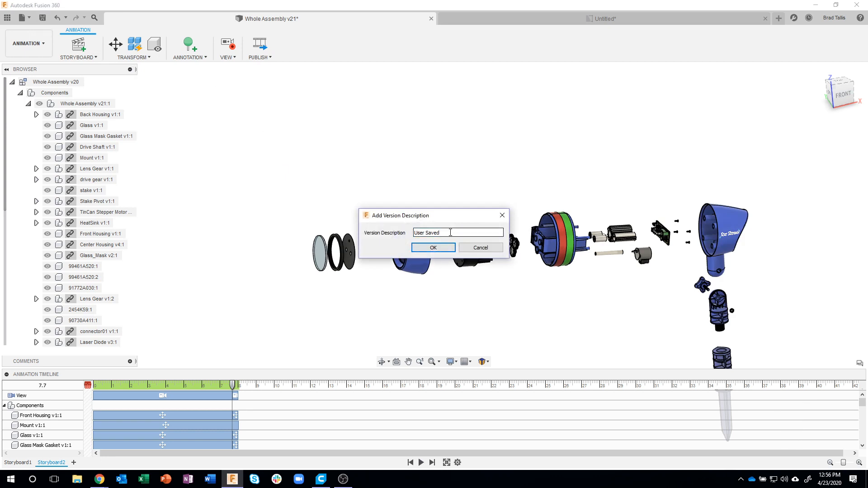
{"action": "left_click_drag", "start_coordinate": [474, 234], "coordinate": [412, 233]}
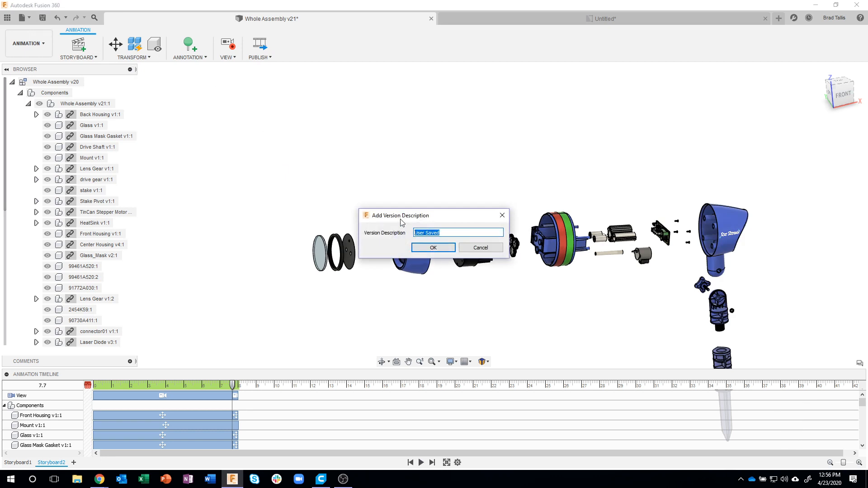
{"action": "type", "text": "moved glass"}
{"action": "left_click", "coordinate": [430, 248]}
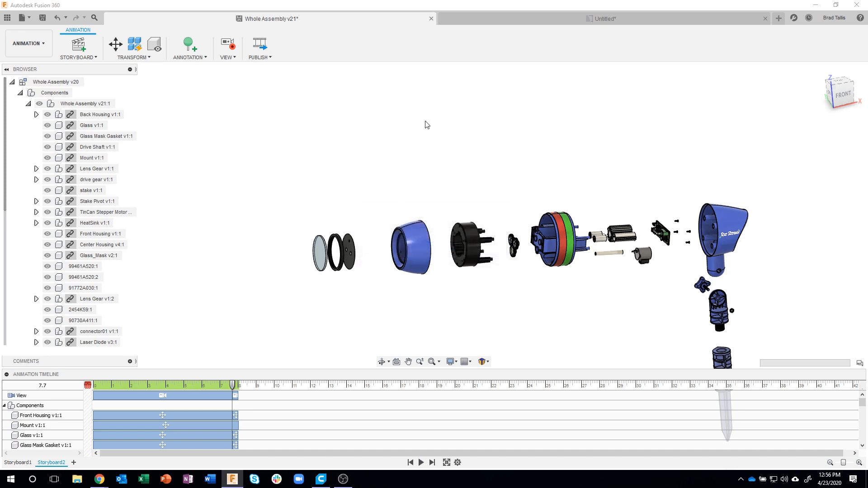
{"action": "left_click", "coordinate": [460, 254]}
{"action": "left_click", "coordinate": [479, 96]}
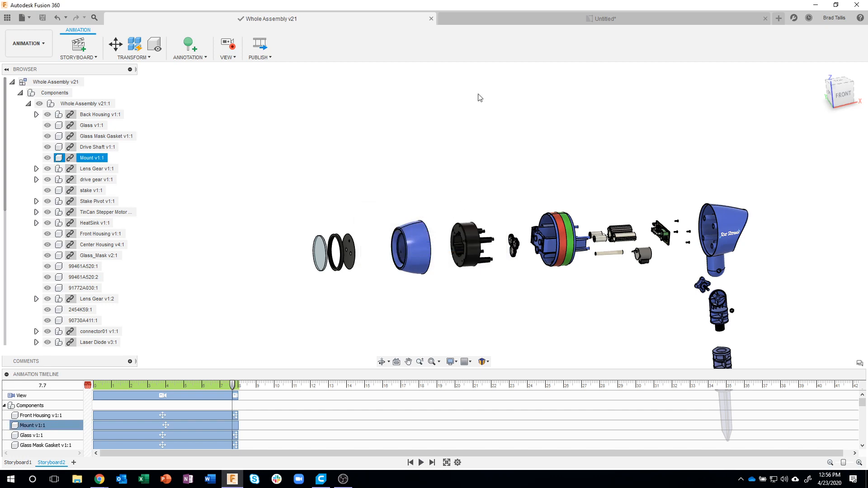
Return to the drawing's exploded-view sheet and update the drawing to the latest version of the Whole Assembly design.
{"action": "left_click", "coordinate": [515, 20]}
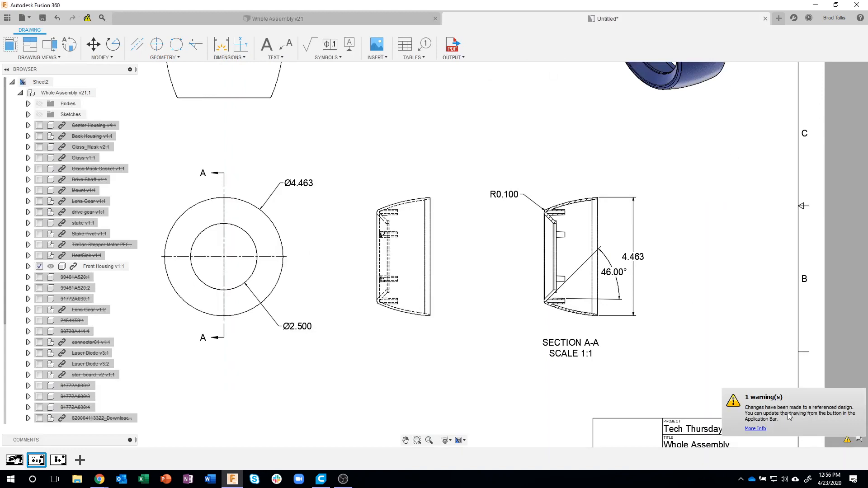
{"action": "scroll", "coordinate": [392, 334], "scroll_direction": "down", "scroll_amount": 2}
{"action": "scroll", "coordinate": [393, 334], "scroll_direction": "down", "scroll_amount": 2}
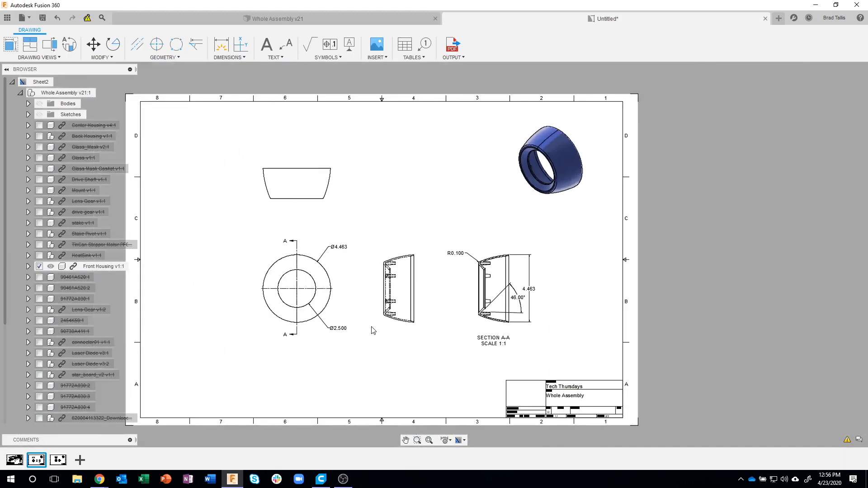
{"action": "scroll", "coordinate": [253, 334], "scroll_direction": "down", "scroll_amount": 2}
{"action": "left_click", "coordinate": [15, 460]}
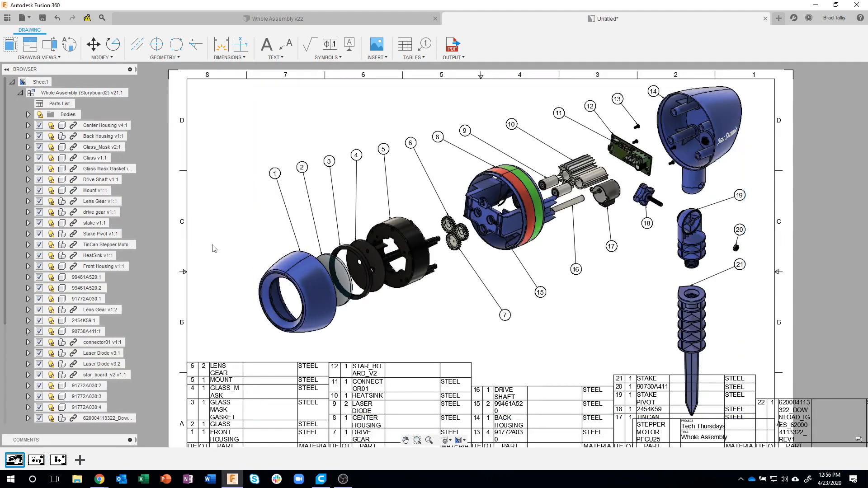
{"action": "left_click", "coordinate": [406, 291]}
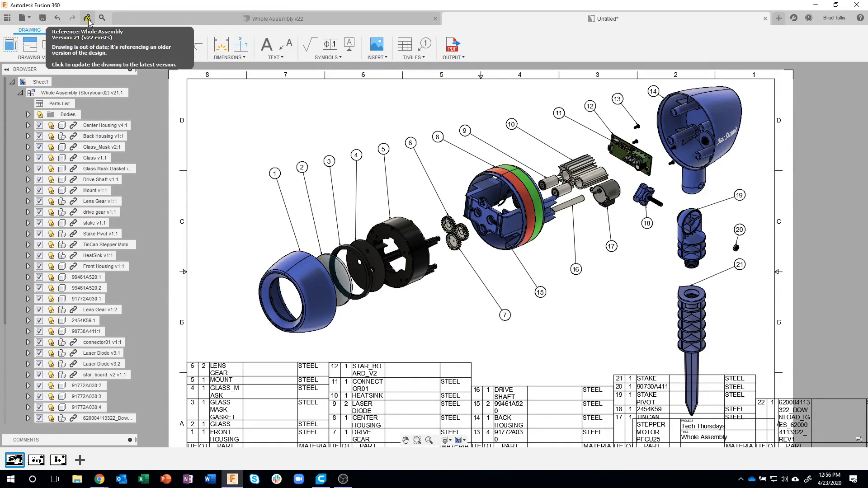
{"action": "left_click", "coordinate": [87, 18]}
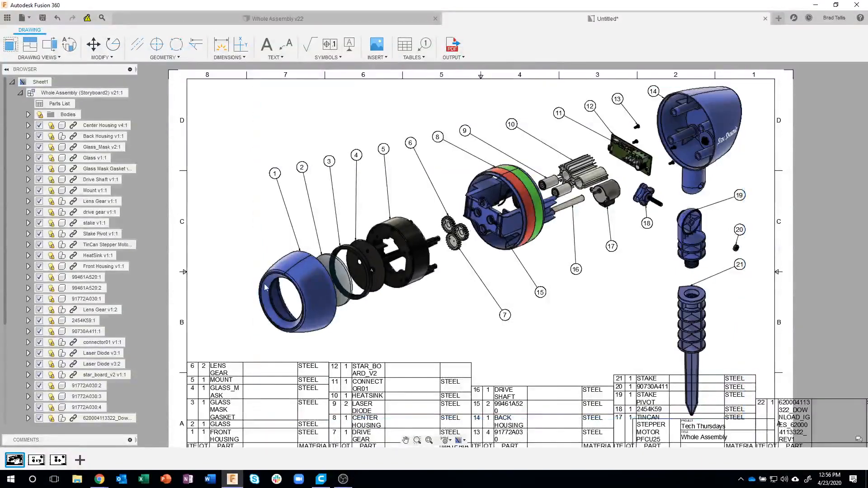
{"action": "left_click", "coordinate": [87, 19]}
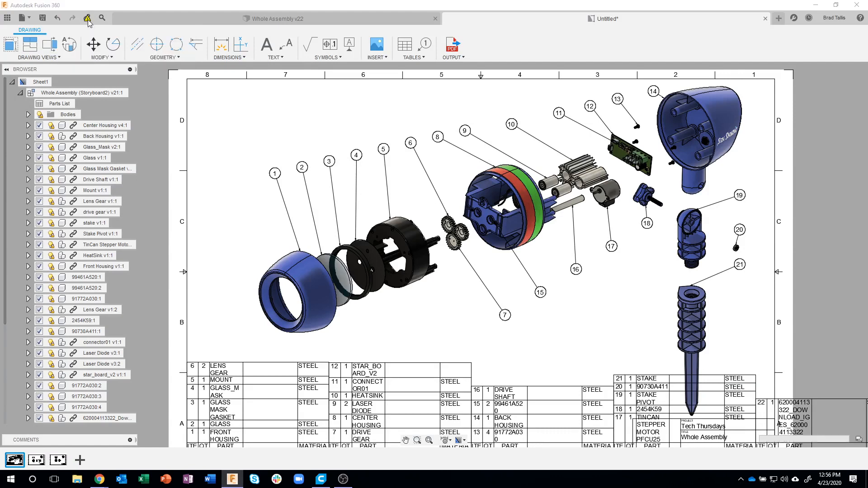